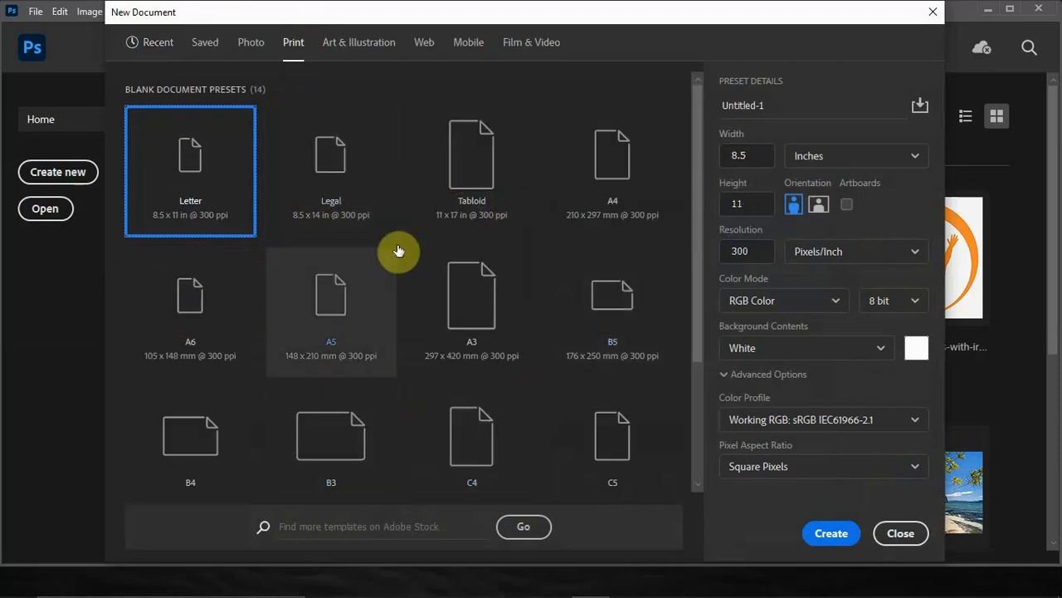
Create a new document from the A5 print preset, 148 × 210 mm at 300 pixels/inch.
{"action": "left_click", "coordinate": [332, 331]}
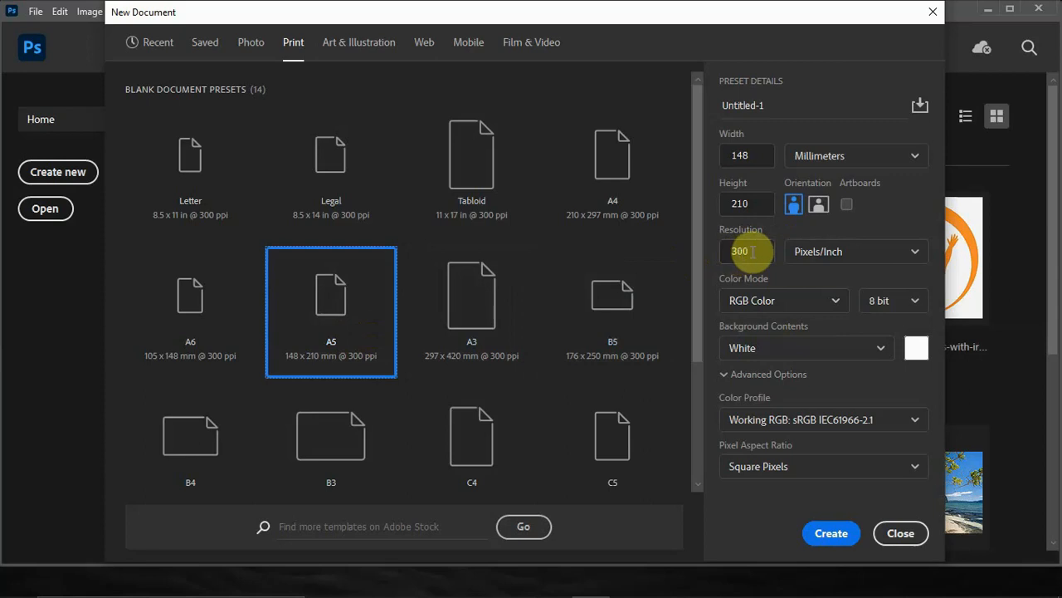
{"action": "left_click", "coordinate": [833, 536]}
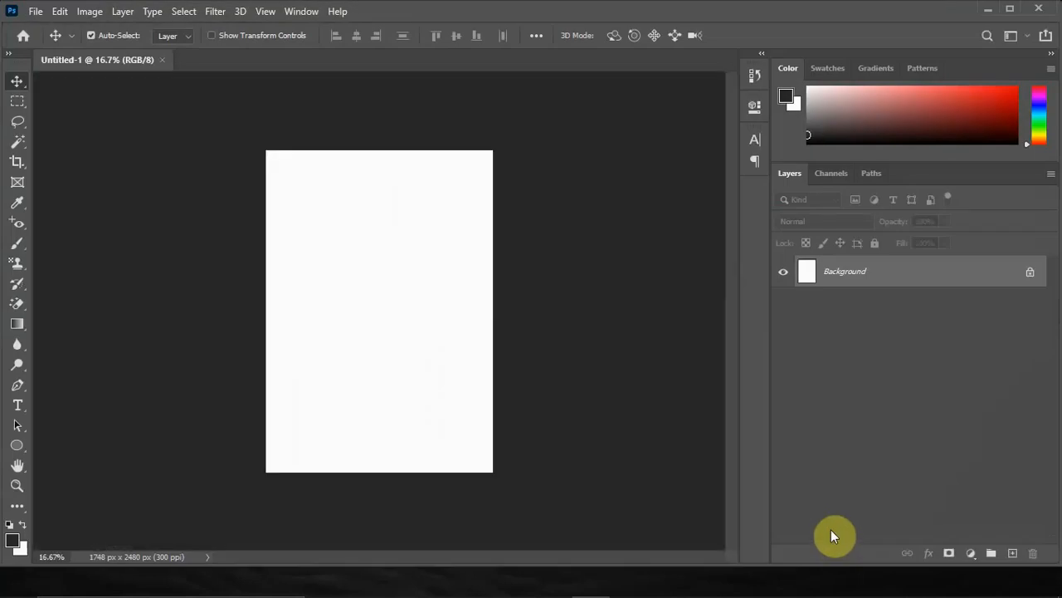
Switch to File Explorer, look over the image files in the Wedding Invitation Card 2 folder and return to the Photoshop document.
{"action": "mouse_move", "coordinate": [357, 585]}
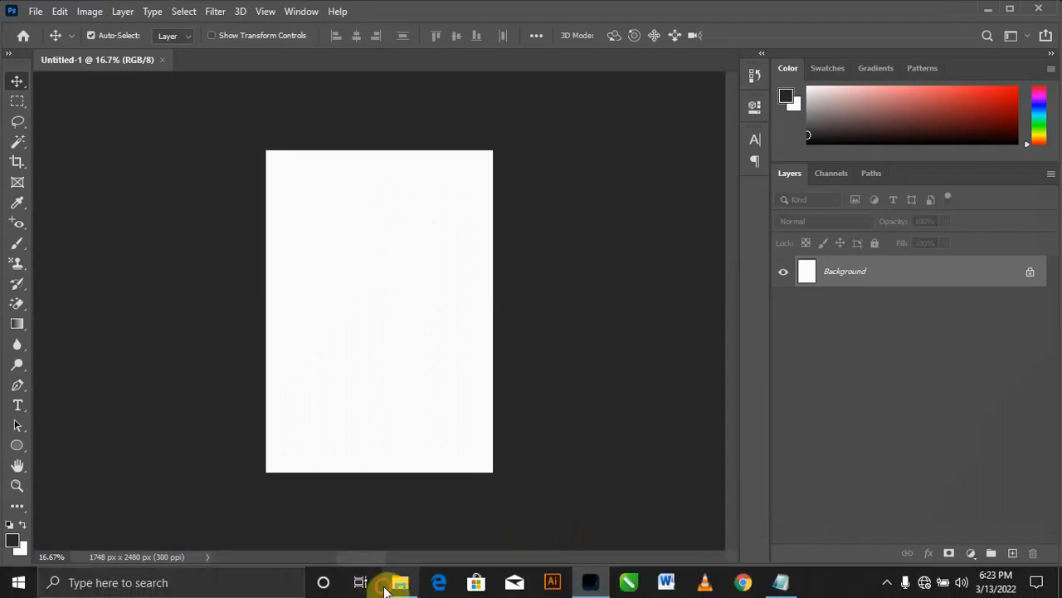
{"action": "left_click", "coordinate": [395, 583]}
{"action": "left_click", "coordinate": [184, 228]}
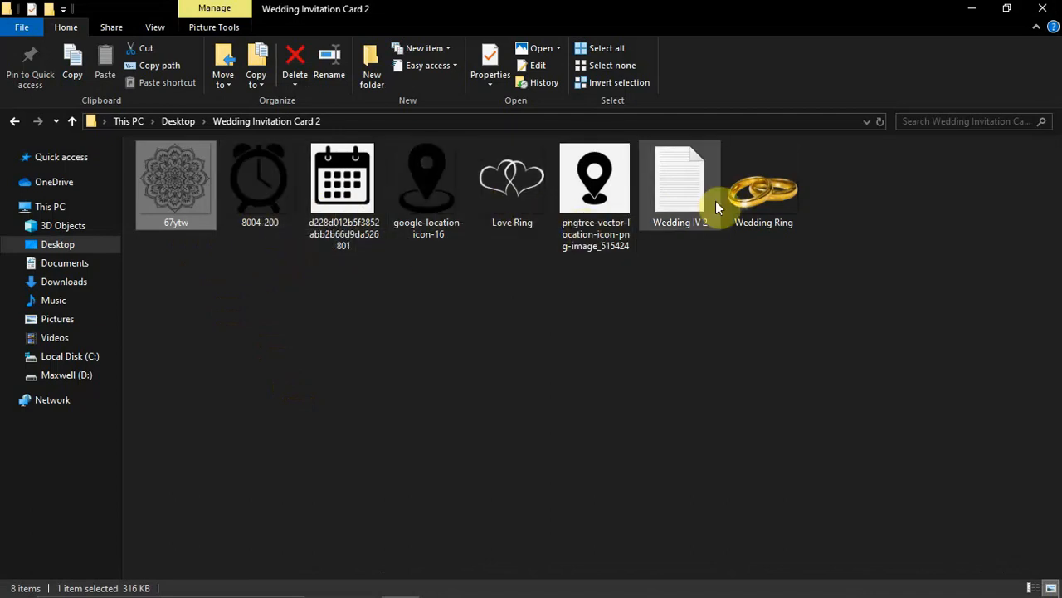
{"action": "left_click", "coordinate": [972, 9]}
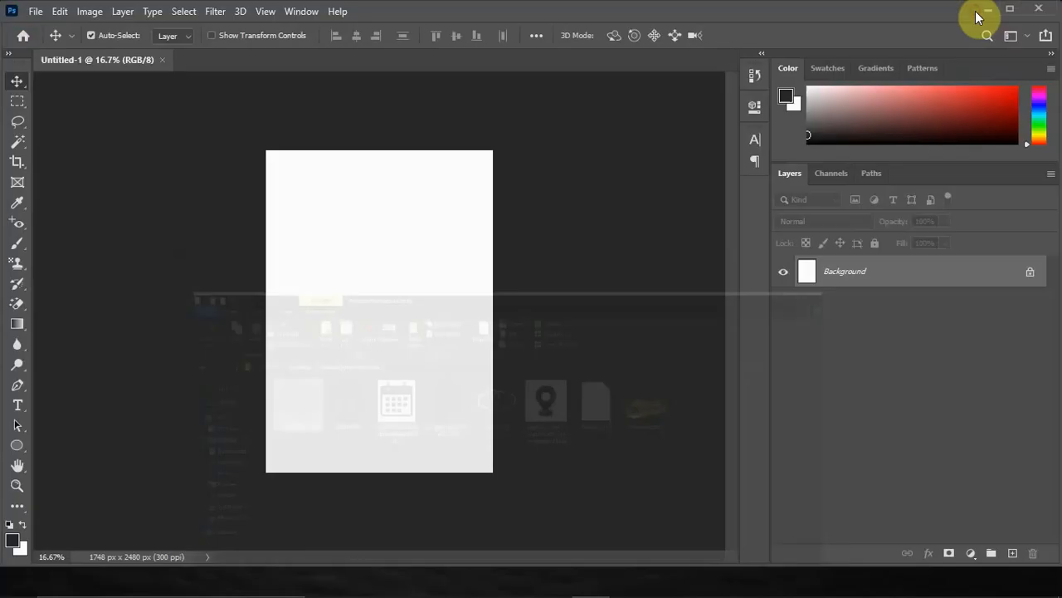
Add a Solid Color fill layer in bright pink with a hue of 319° above the Background layer.
{"action": "left_click", "coordinate": [970, 553]}
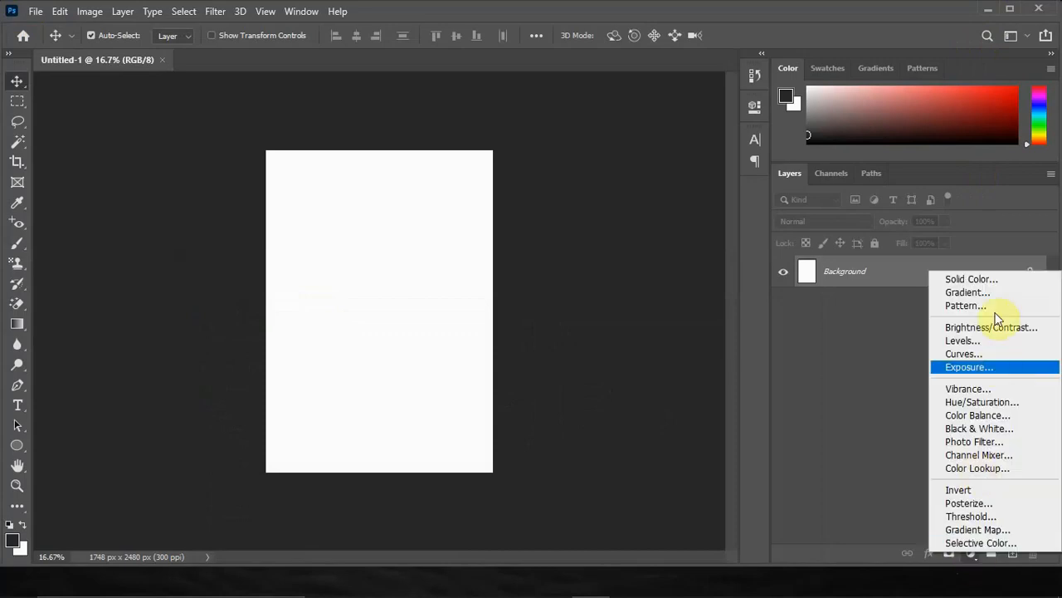
{"action": "left_click", "coordinate": [989, 281]}
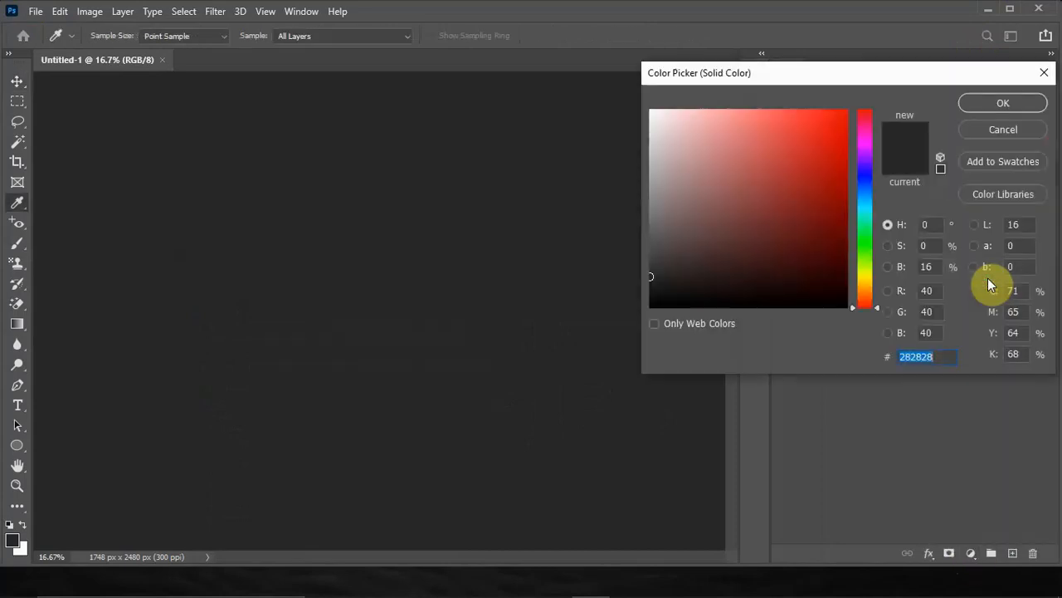
{"action": "left_click", "coordinate": [864, 130]}
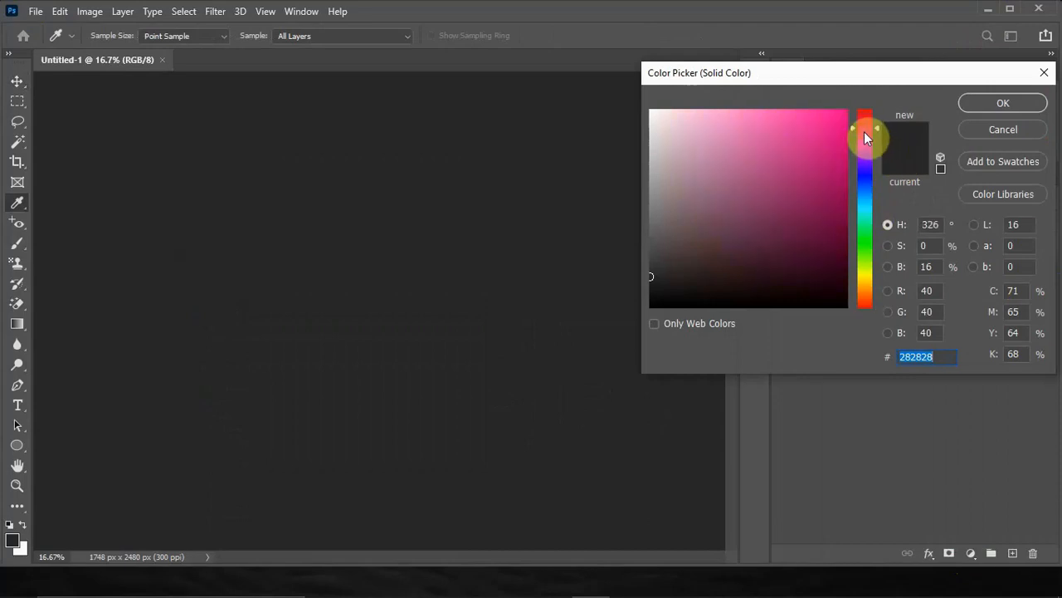
{"action": "left_click", "coordinate": [779, 116]}
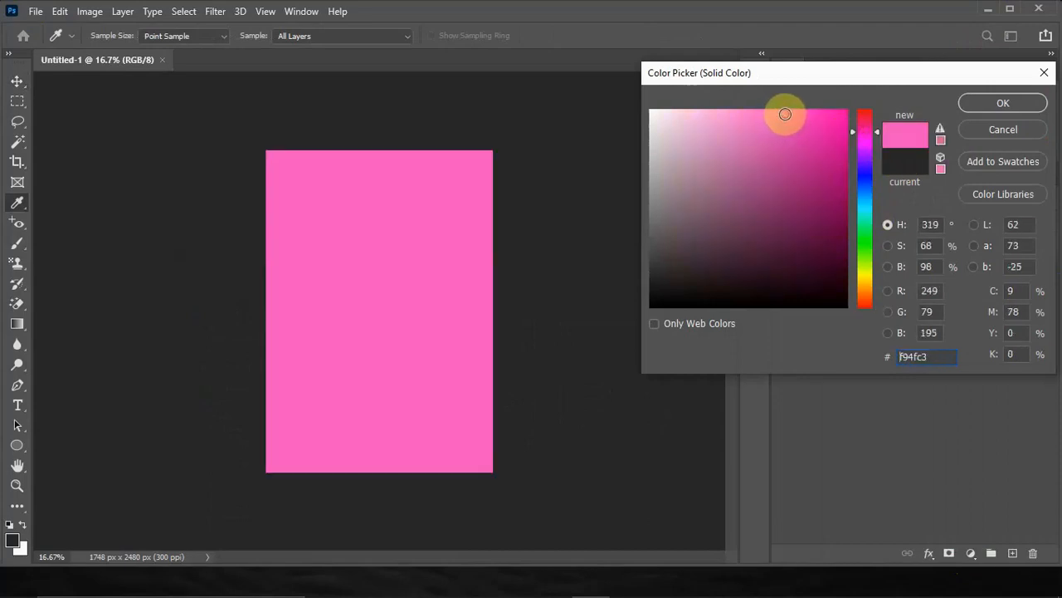
{"action": "left_click", "coordinate": [1004, 102]}
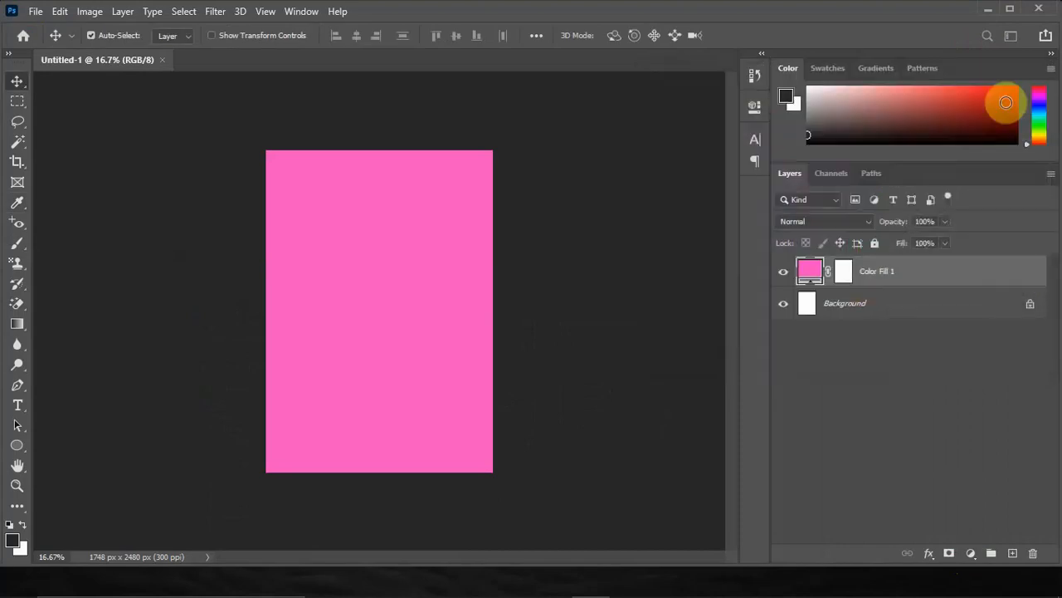
Draw a rounded rectangle about 1156 × 2510 px with a 140 px corner radius over the left two thirds of the canvas.
{"action": "left_click", "coordinate": [17, 449]}
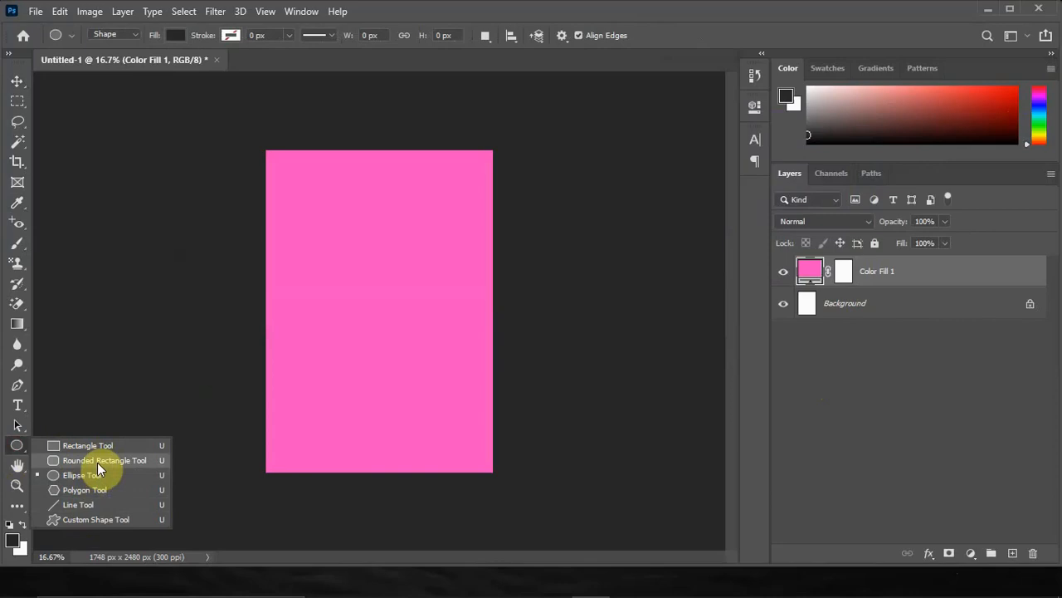
{"action": "left_click", "coordinate": [97, 463]}
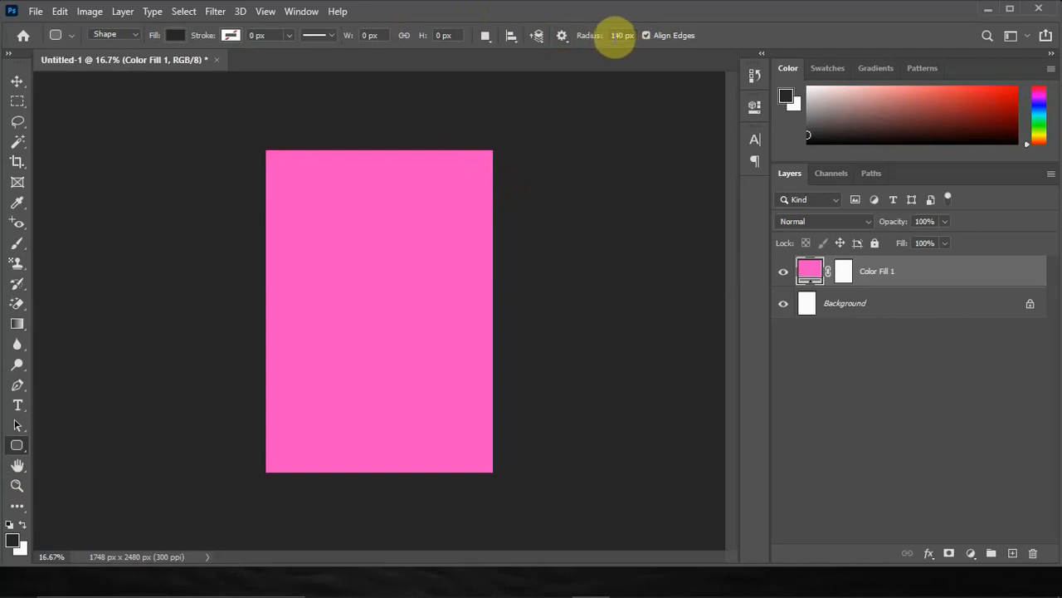
{"action": "left_click", "coordinate": [622, 35]}
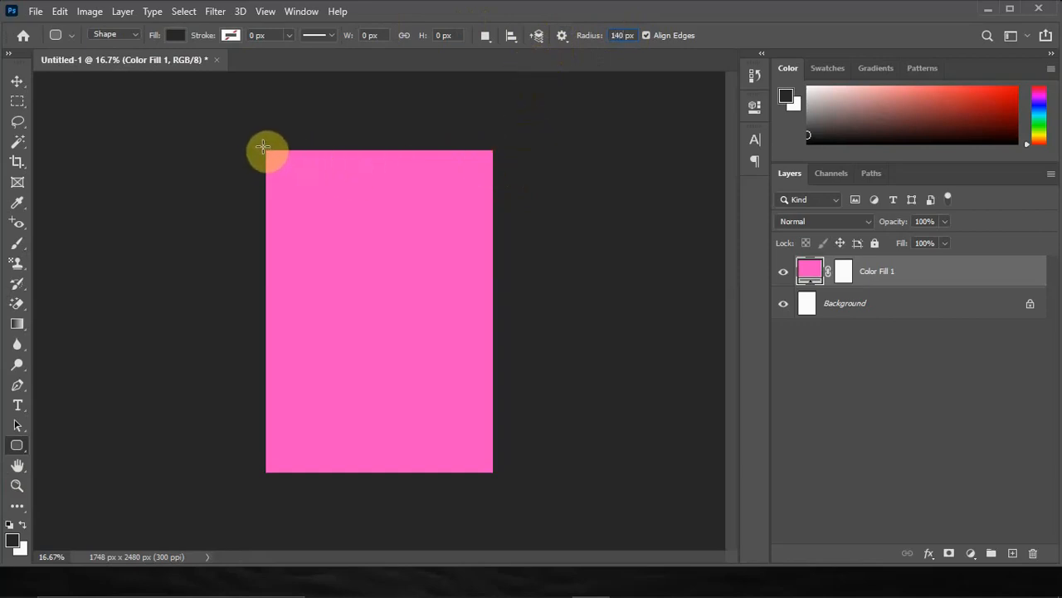
{"action": "left_click_drag", "start_coordinate": [263, 147], "coordinate": [412, 472]}
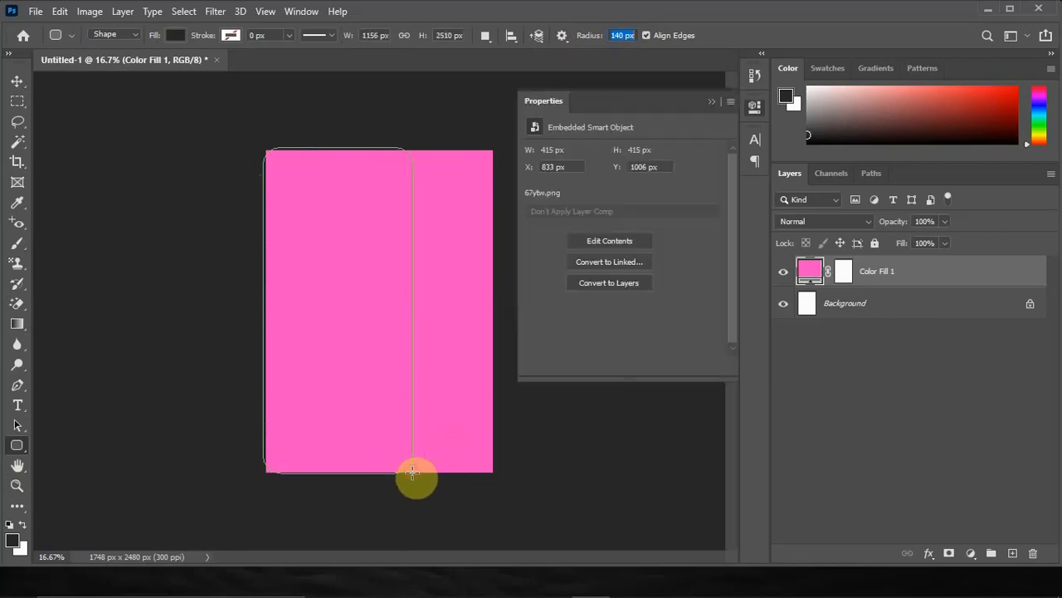
Fill the rounded rectangle with the gold color from the recently used colors.
{"action": "left_click", "coordinate": [535, 201]}
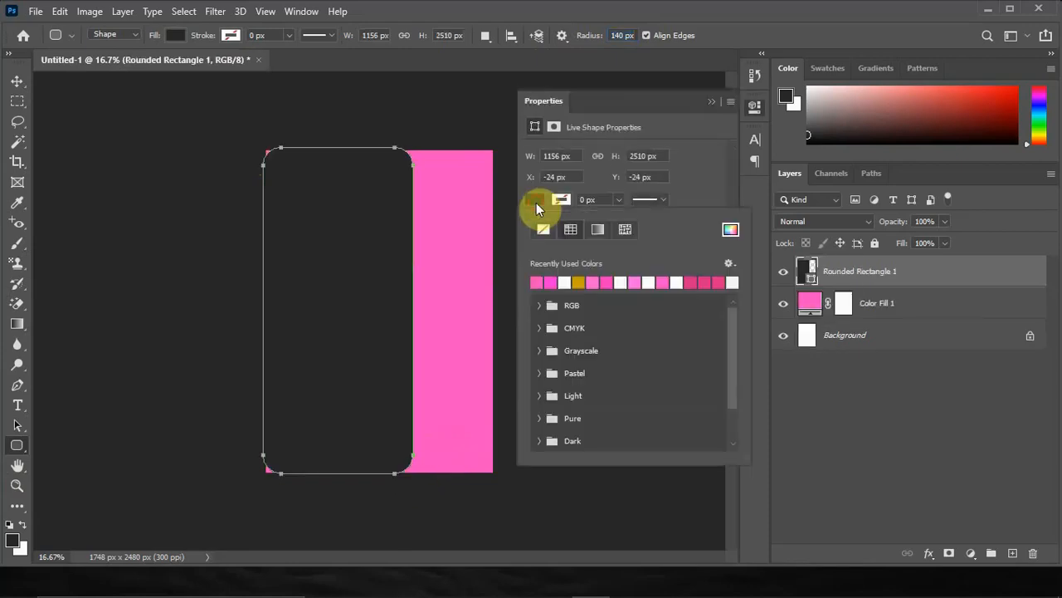
{"action": "left_click", "coordinate": [589, 281]}
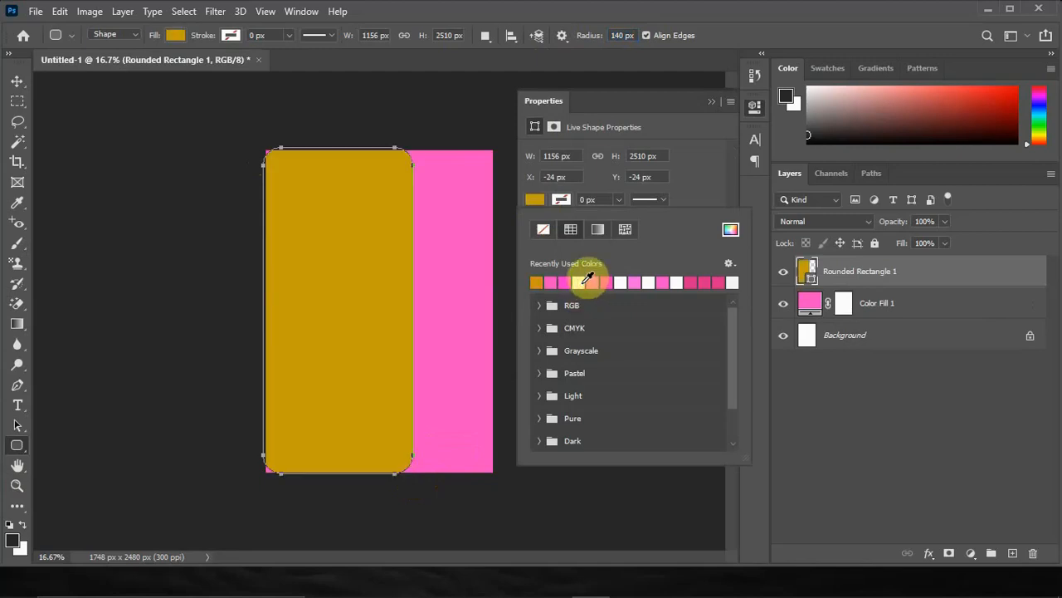
{"action": "left_click", "coordinate": [709, 97]}
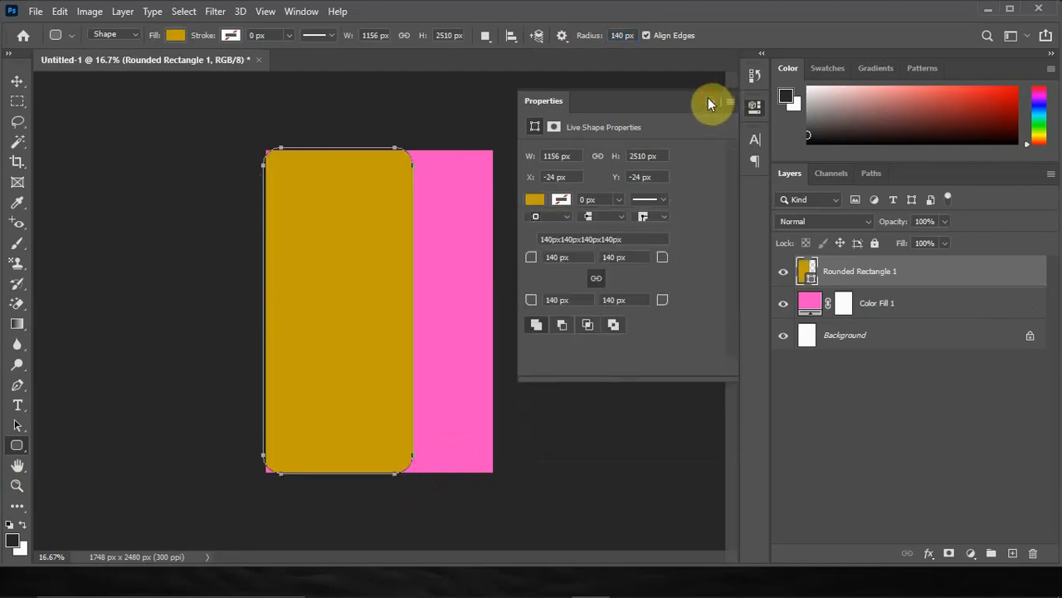
{"action": "left_click", "coordinate": [708, 97]}
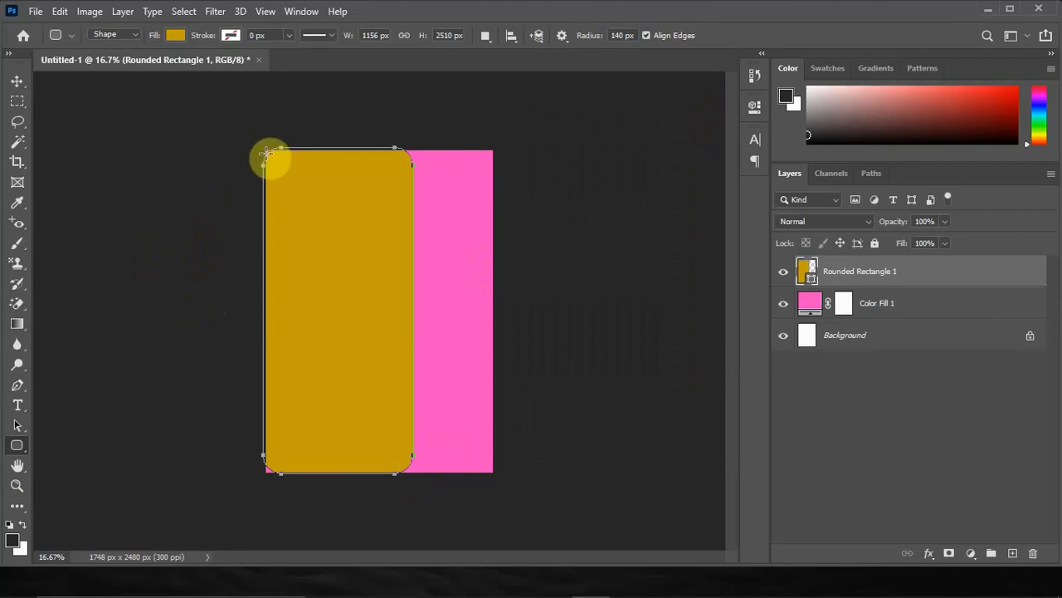
Stretch the gold rectangle's left edge beyond the canvas to about 110% width, hiding its left rounded corners.
{"action": "left_click", "coordinate": [17, 81]}
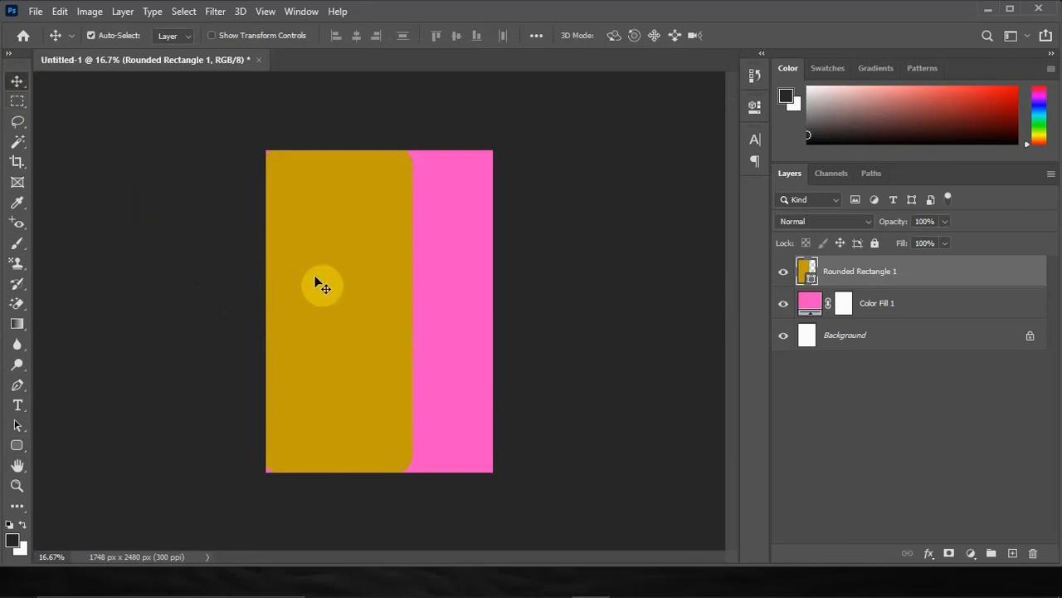
{"action": "key", "text": "ctrl+t"}
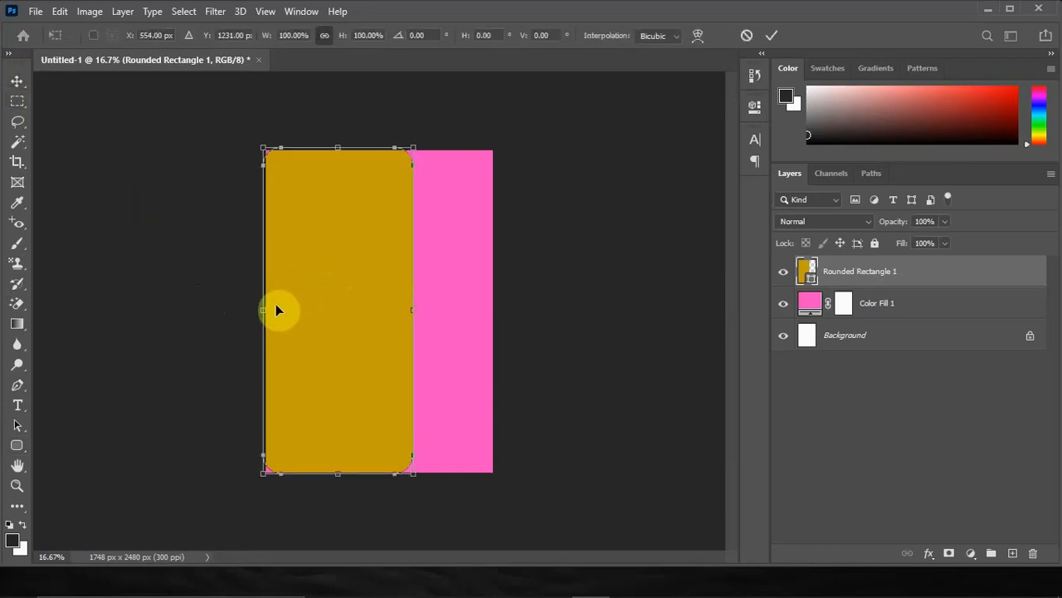
{"action": "left_click_drag", "start_coordinate": [262, 312], "coordinate": [247, 311]}
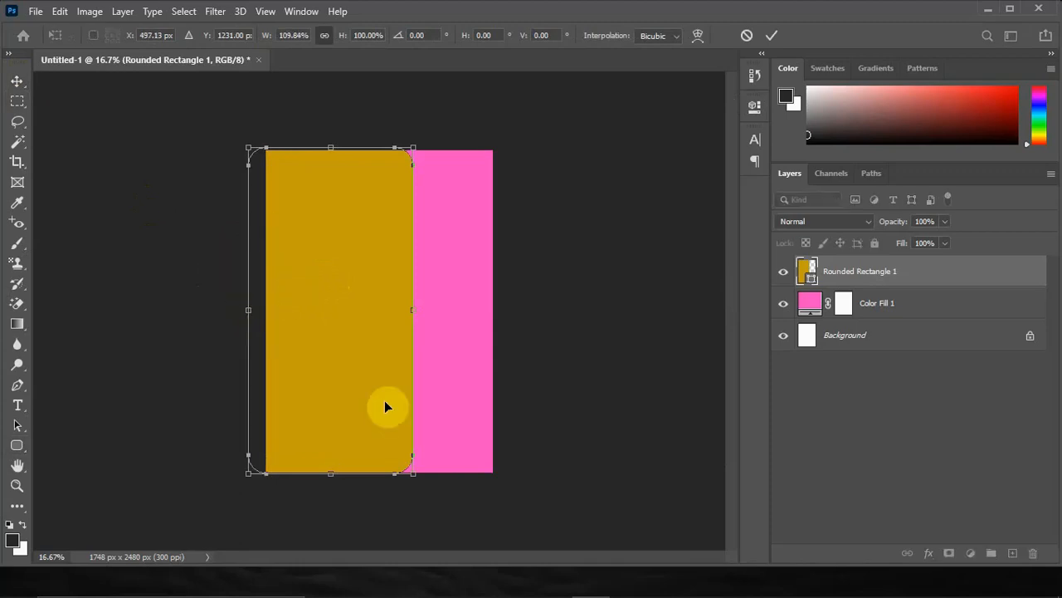
{"action": "left_click", "coordinate": [15, 77]}
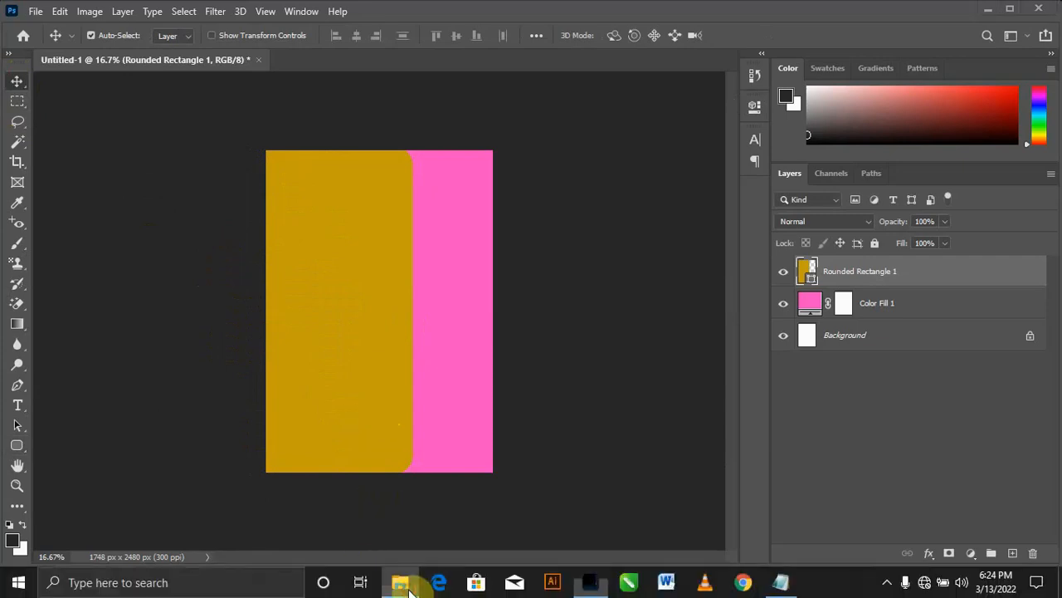
Place the mandala image 67ytw from File Explorer in the center of the card at its default size.
{"action": "left_click", "coordinate": [406, 587]}
{"action": "left_click_drag", "start_coordinate": [182, 174], "coordinate": [419, 329]}
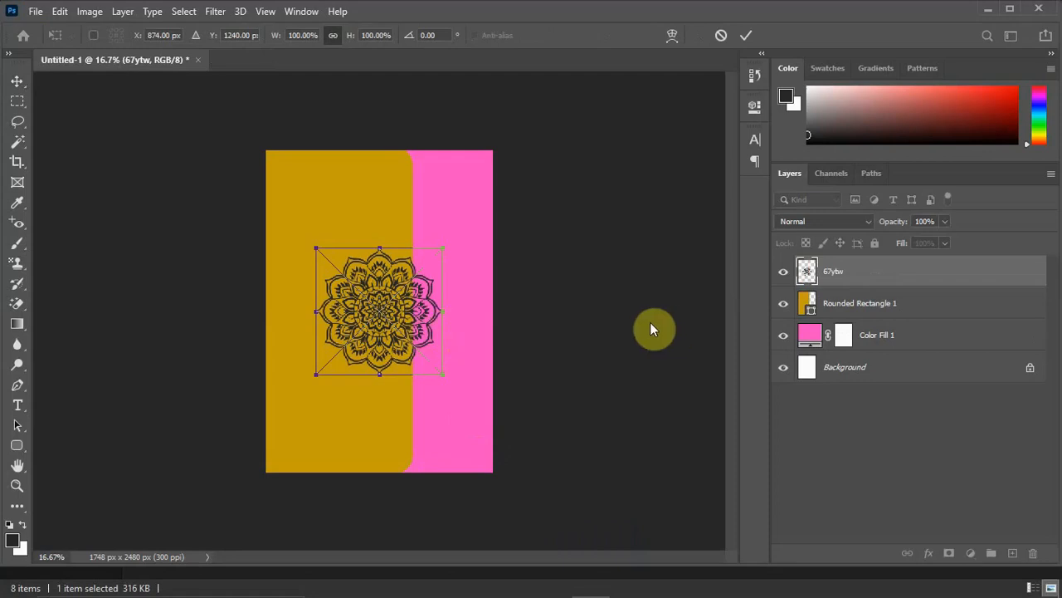
{"action": "key", "text": "Return"}
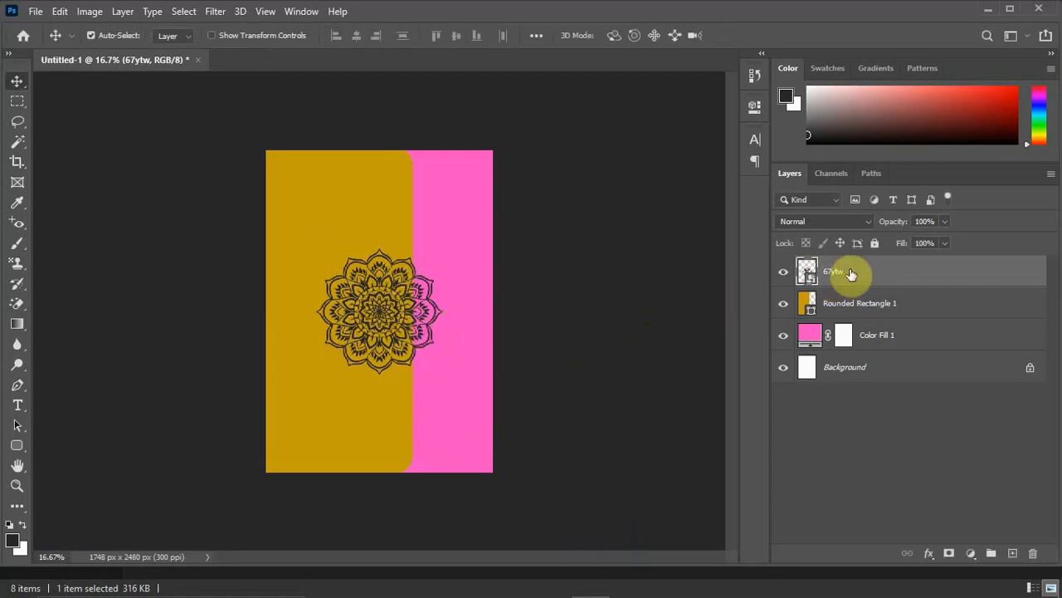
Apply a white (ffffff) Color Overlay layer style to the 67ytw mandala layer.
{"action": "right_click", "coordinate": [859, 275]}
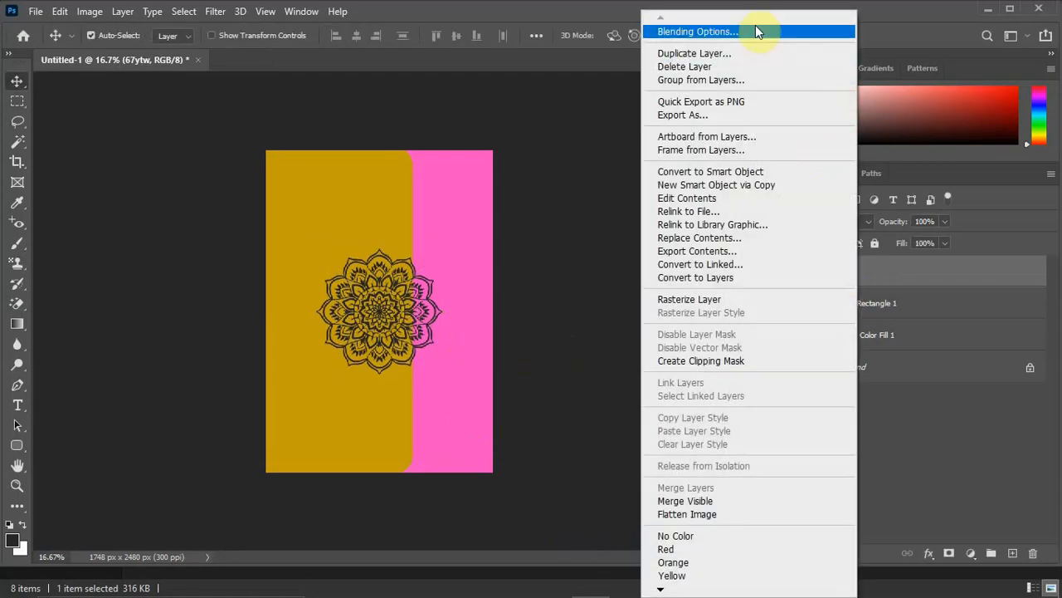
{"action": "left_click", "coordinate": [755, 32]}
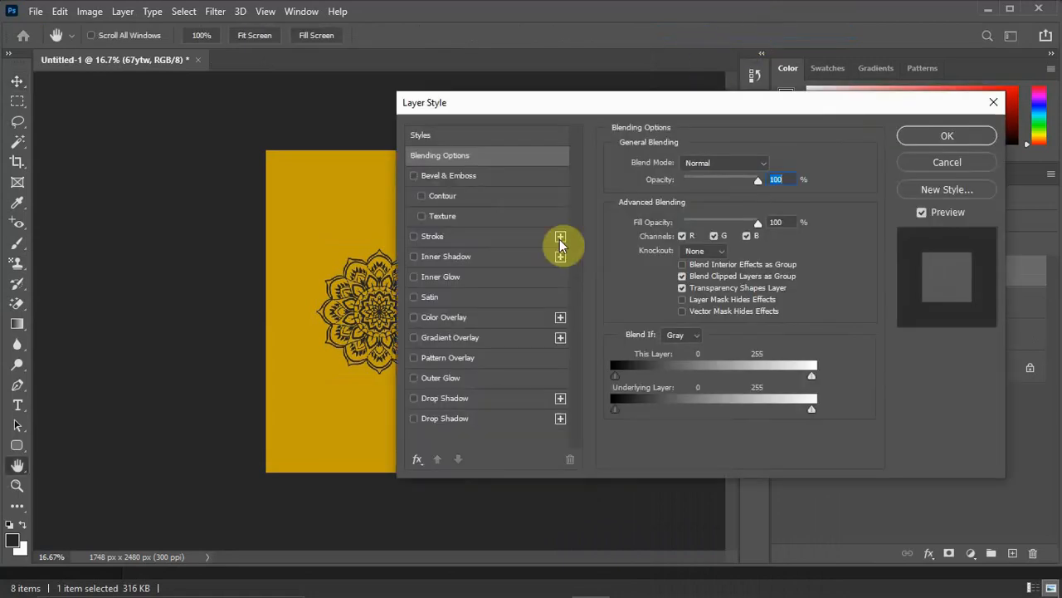
{"action": "left_click", "coordinate": [415, 319]}
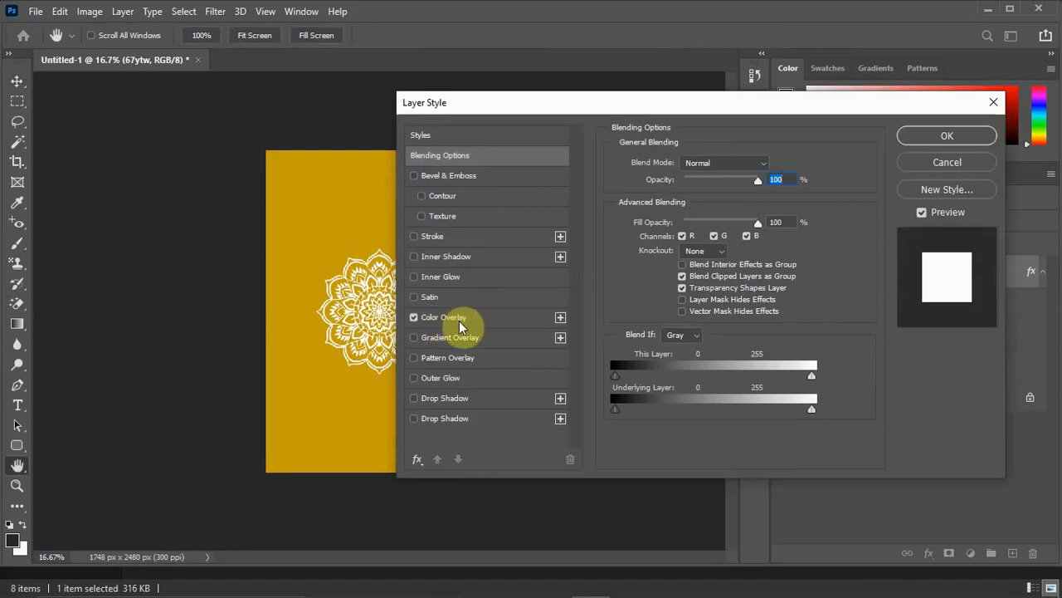
{"action": "left_click", "coordinate": [457, 316]}
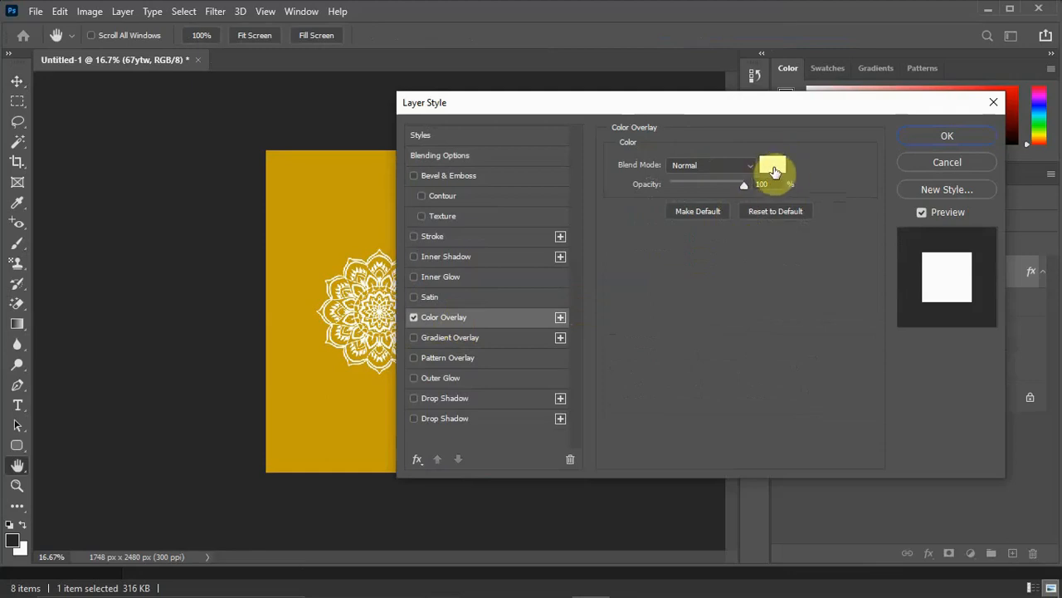
{"action": "left_click", "coordinate": [773, 168]}
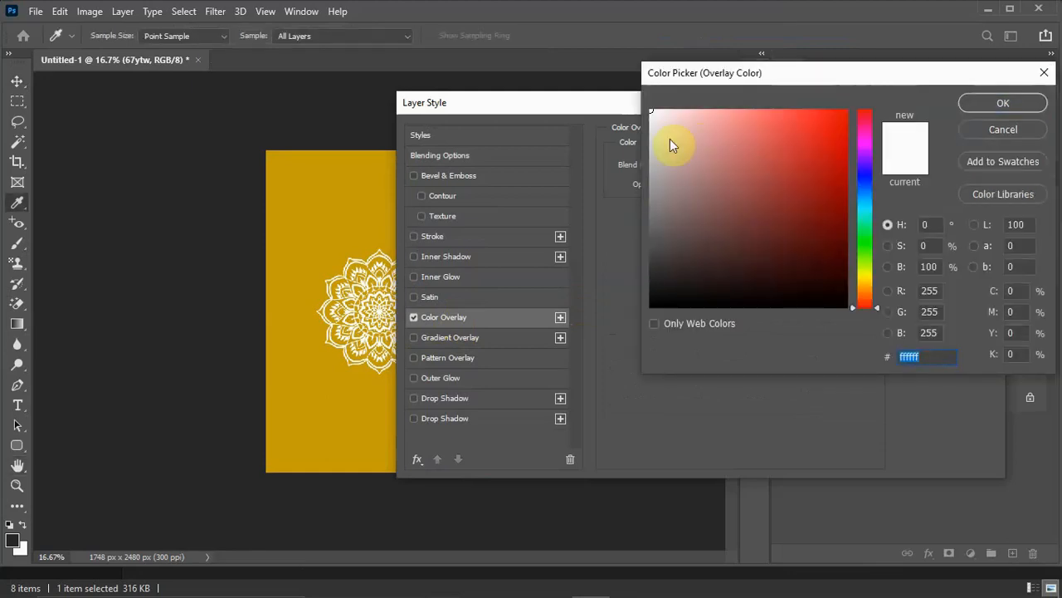
{"action": "left_click_drag", "start_coordinate": [665, 149], "coordinate": [622, 104]}
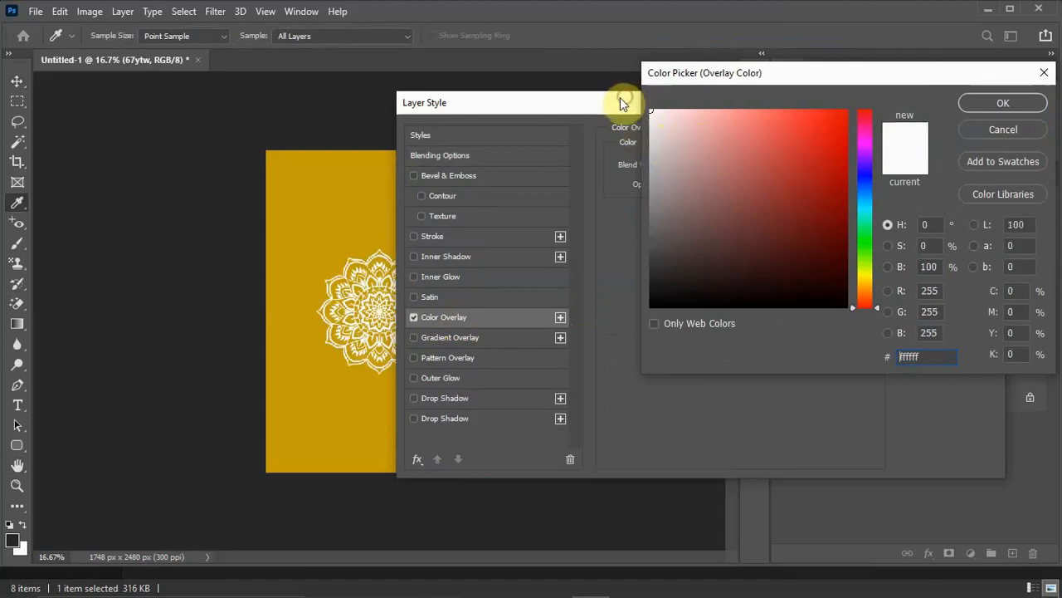
{"action": "left_click", "coordinate": [1020, 104]}
{"action": "left_click", "coordinate": [953, 136]}
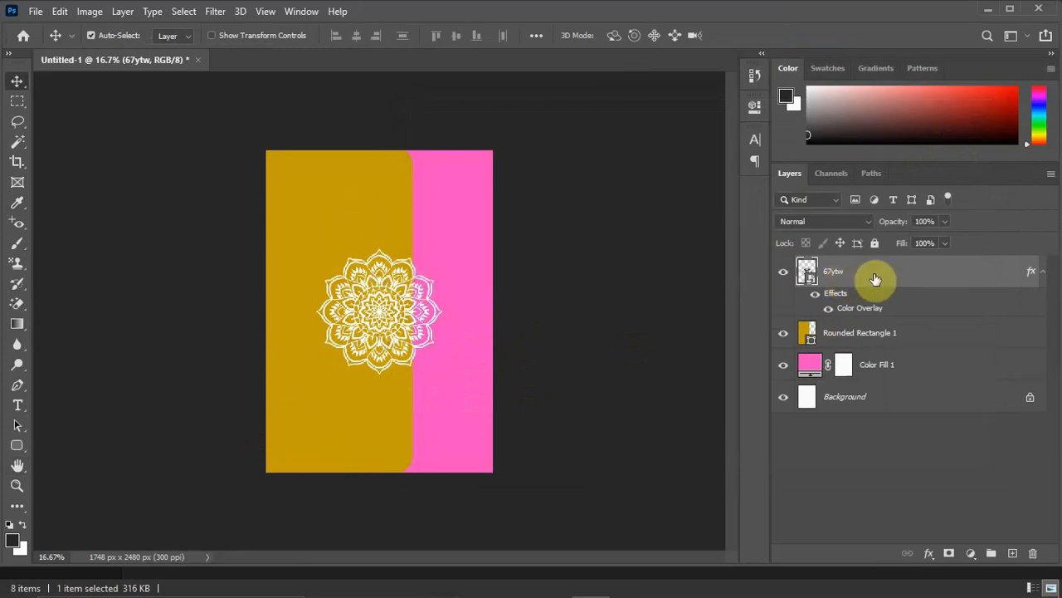
Move the mandala layer beneath the gold rectangle and place a duplicate of the mandala in the card's lower-right corner.
{"action": "left_click_drag", "start_coordinate": [875, 279], "coordinate": [835, 360]}
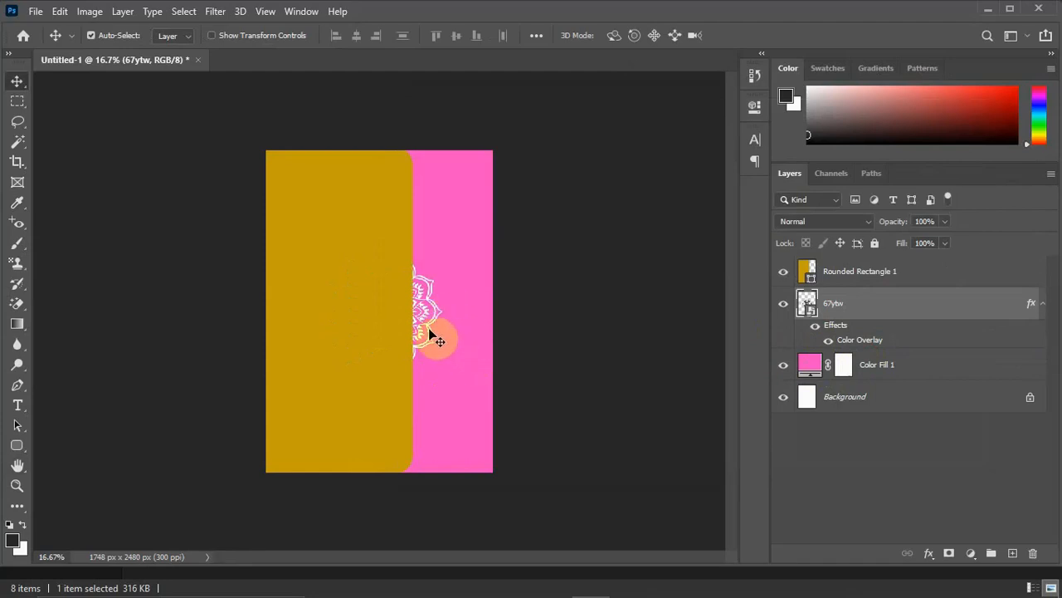
{"action": "key", "text": "ctrl+j"}
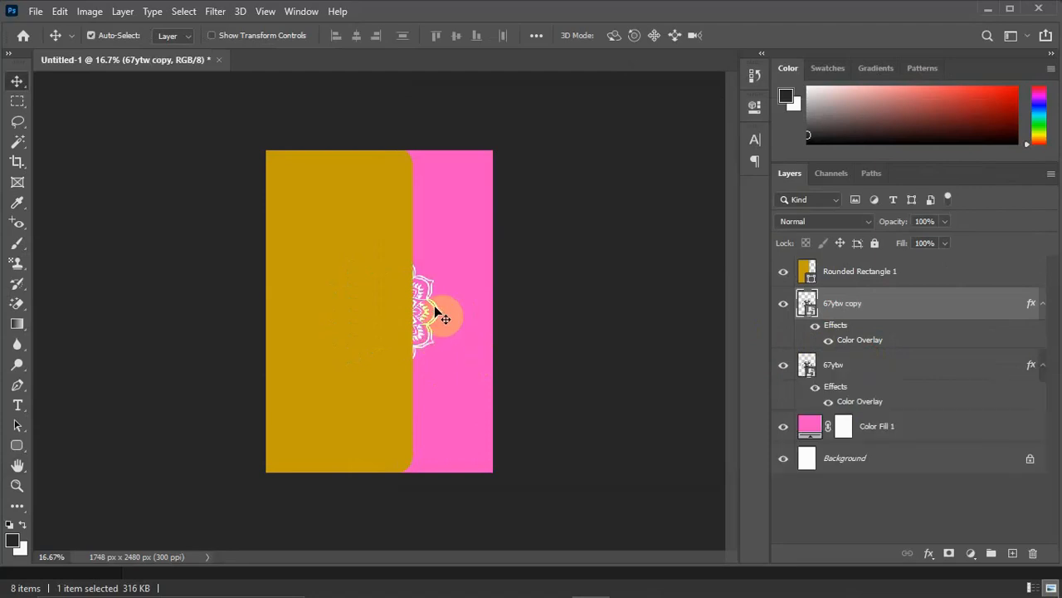
{"action": "left_click", "coordinate": [426, 317]}
{"action": "left_click_drag", "start_coordinate": [431, 313], "coordinate": [490, 445]}
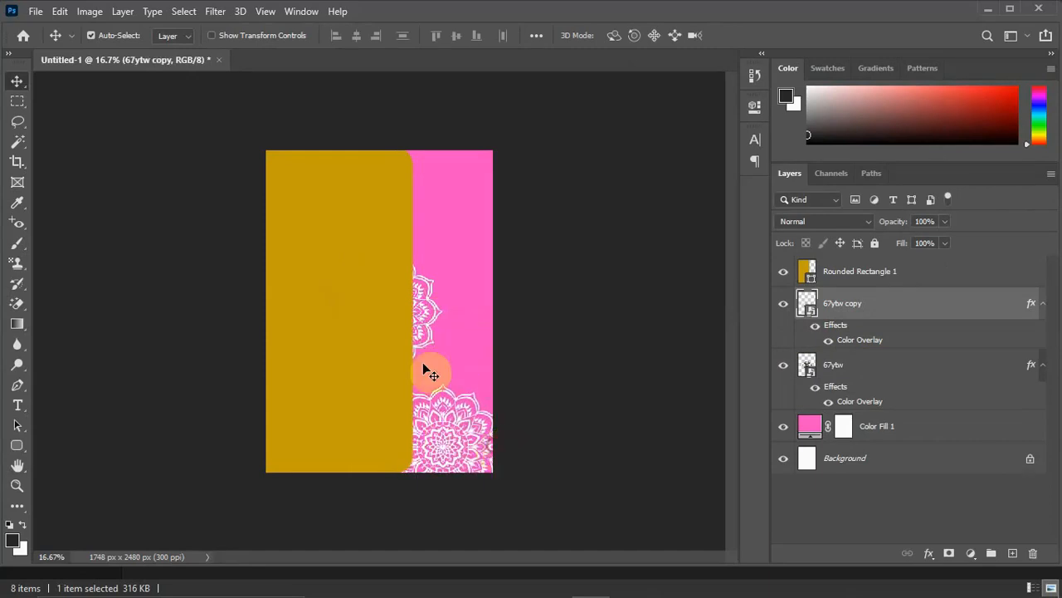
Enlarge the original 67ytw mandala to about 267% so it covers the pink strip beside the gold panel.
{"action": "left_click", "coordinate": [850, 365]}
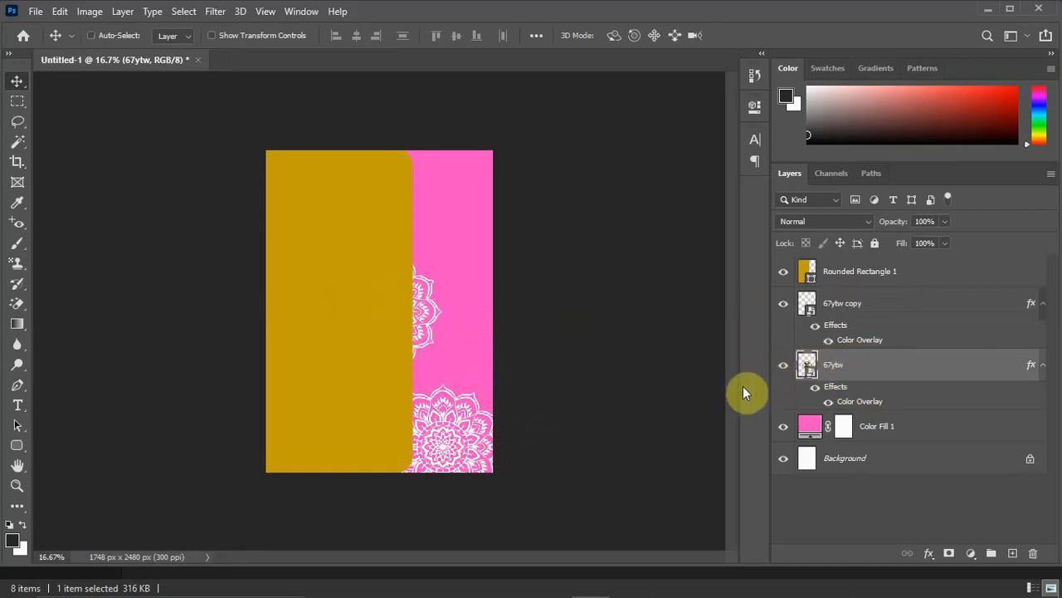
{"action": "key", "text": "ctrl+t"}
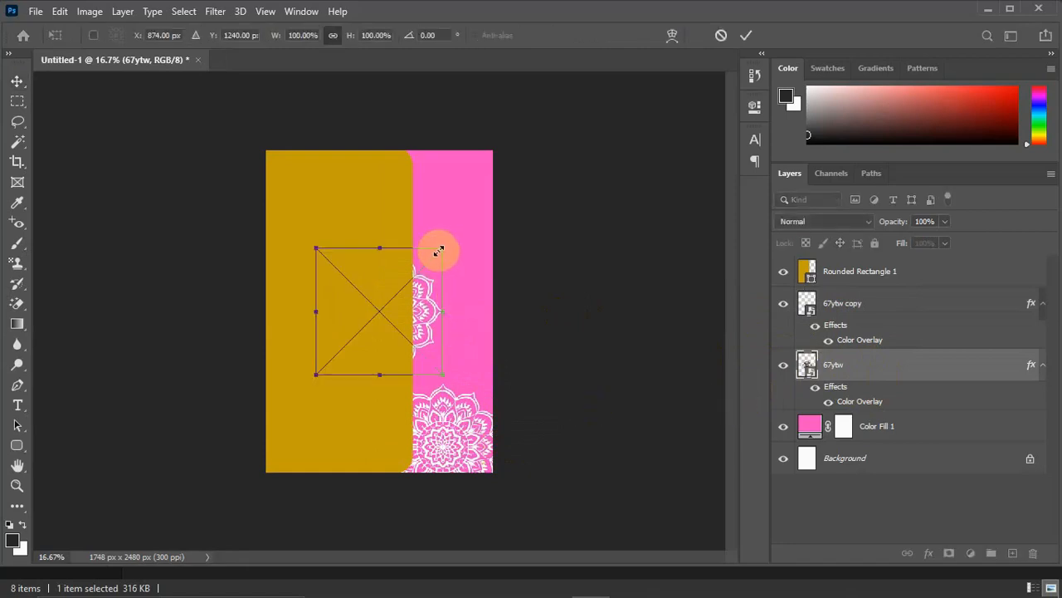
{"action": "left_click_drag", "start_coordinate": [440, 249], "coordinate": [551, 141]}
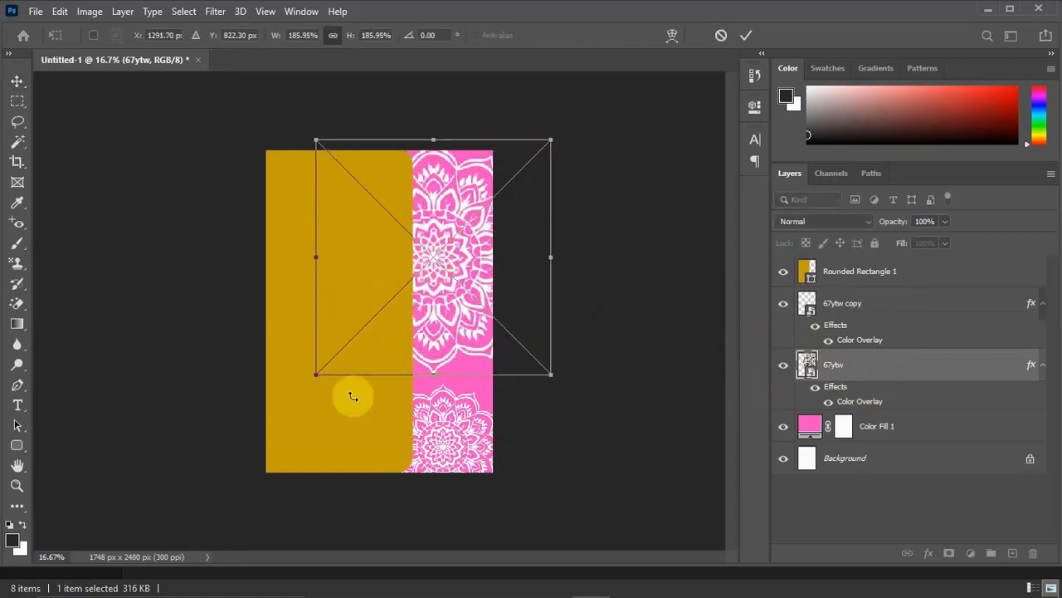
{"action": "left_click_drag", "start_coordinate": [315, 373], "coordinate": [239, 499]}
{"action": "left_click_drag", "start_coordinate": [431, 309], "coordinate": [476, 331]}
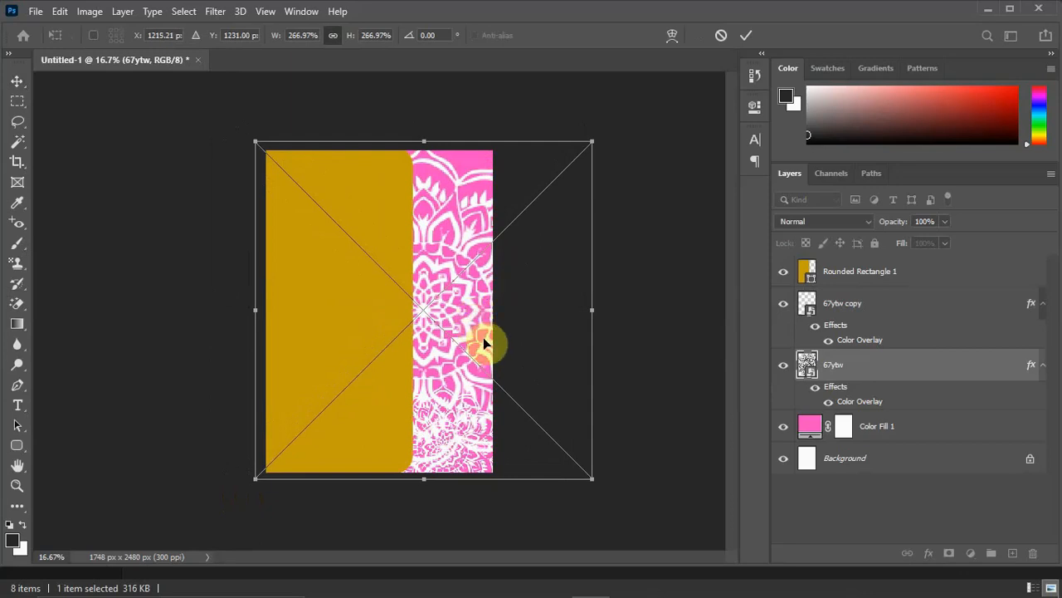
{"action": "key", "text": "Return"}
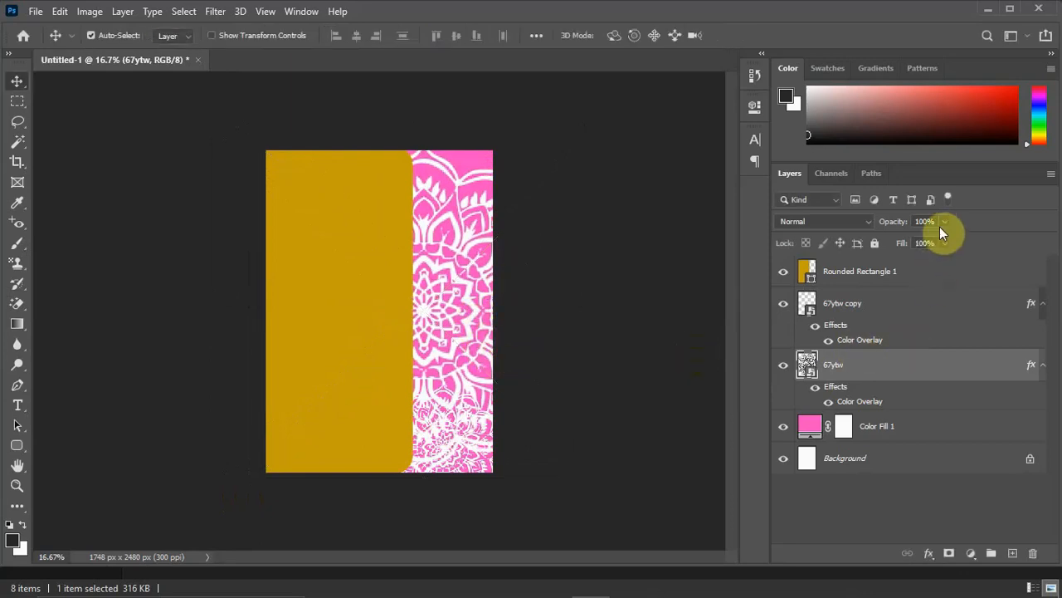
Set the enlarged 67ytw mandala layer's opacity to 6%.
{"action": "left_click", "coordinate": [945, 222]}
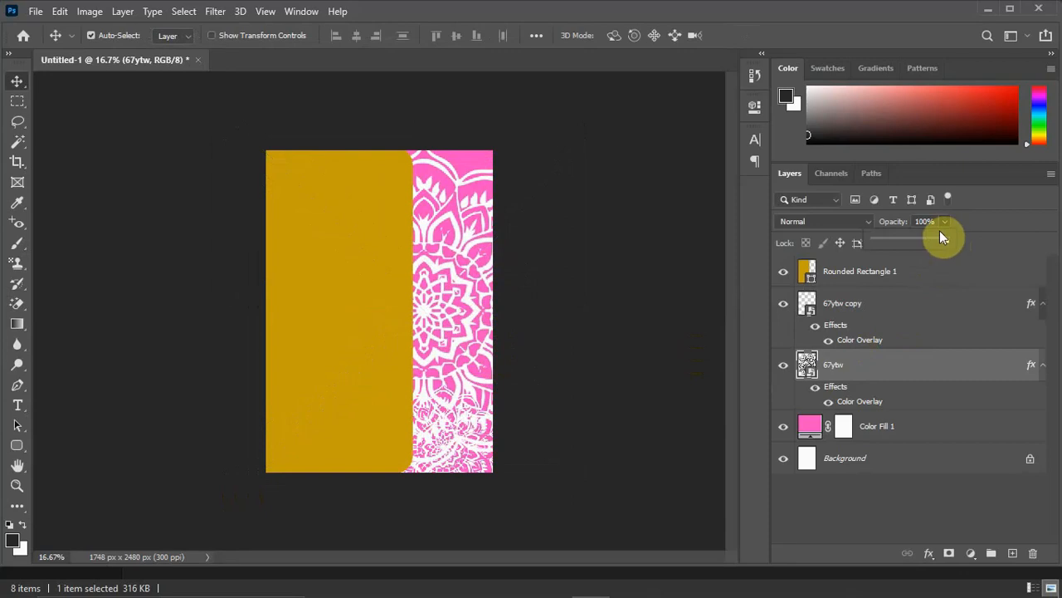
{"action": "left_click_drag", "start_coordinate": [940, 242], "coordinate": [880, 257]}
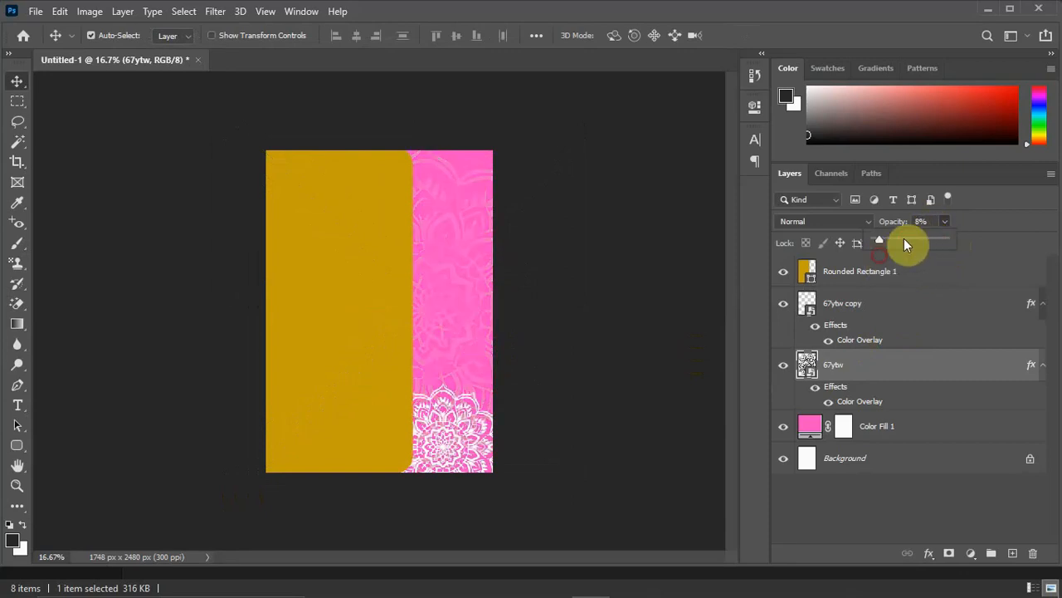
{"action": "left_click", "coordinate": [923, 222]}
{"action": "type", "text": "6"}
{"action": "key", "text": "Return"}
Scale the 67ytw copy mandala to about 114% and center it vertically, half hidden behind the gold panel's right edge.
{"action": "left_click", "coordinate": [475, 434]}
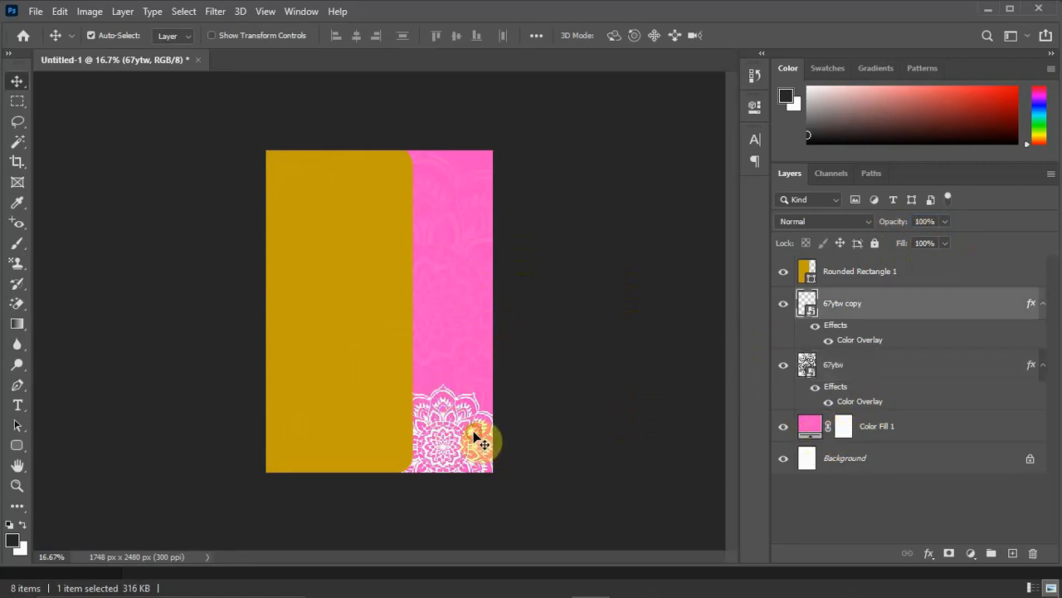
{"action": "left_click_drag", "start_coordinate": [474, 431], "coordinate": [447, 314]}
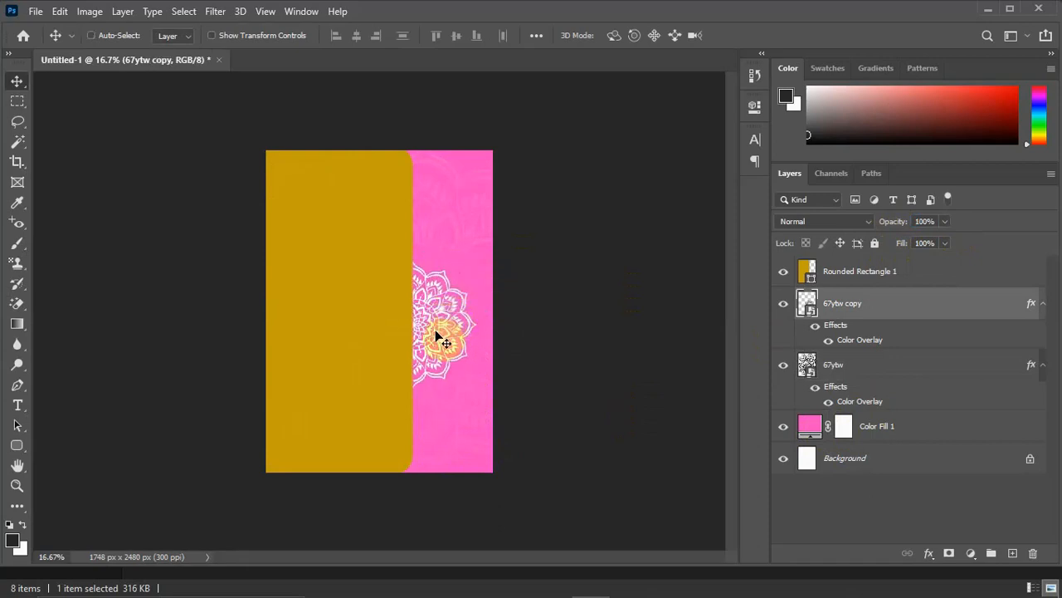
{"action": "key", "text": "ctrl+t"}
{"action": "left_click_drag", "start_coordinate": [481, 246], "coordinate": [491, 237]}
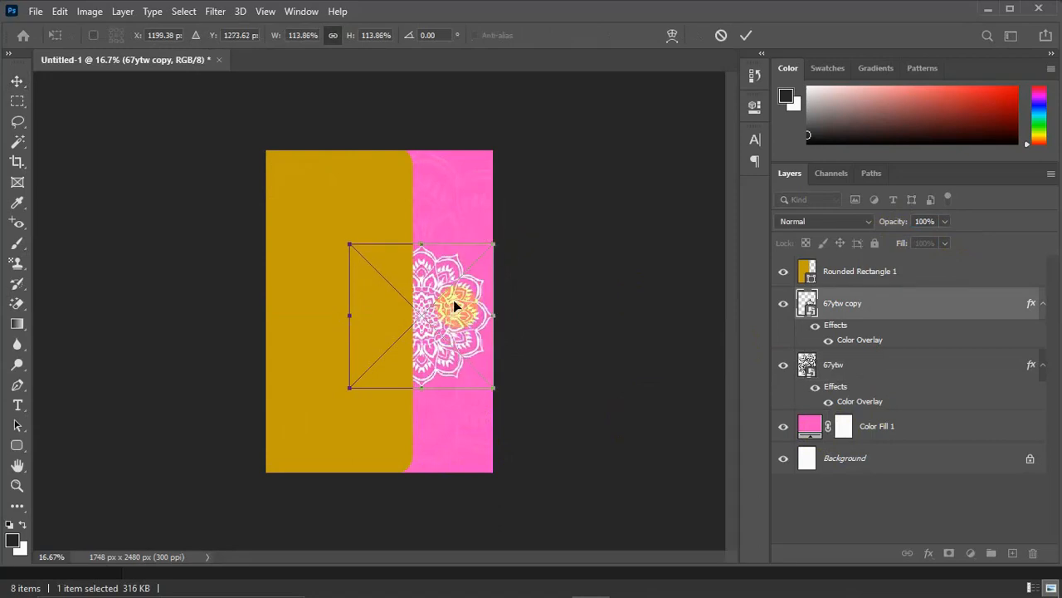
{"action": "left_click_drag", "start_coordinate": [454, 297], "coordinate": [435, 293]}
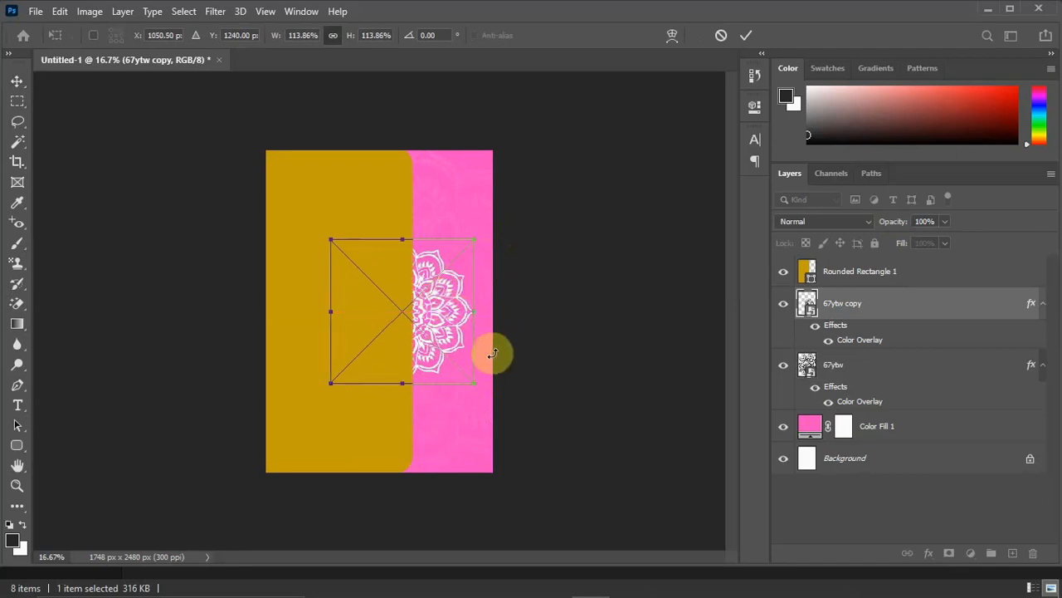
{"action": "key", "text": "Return"}
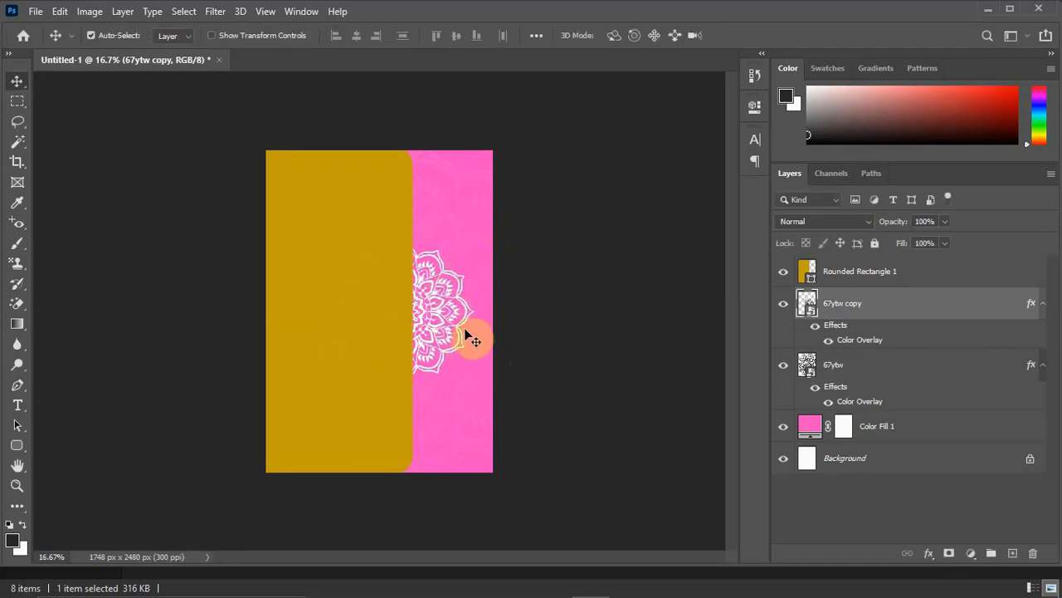
{"action": "left_click_drag", "start_coordinate": [416, 355], "coordinate": [415, 373]}
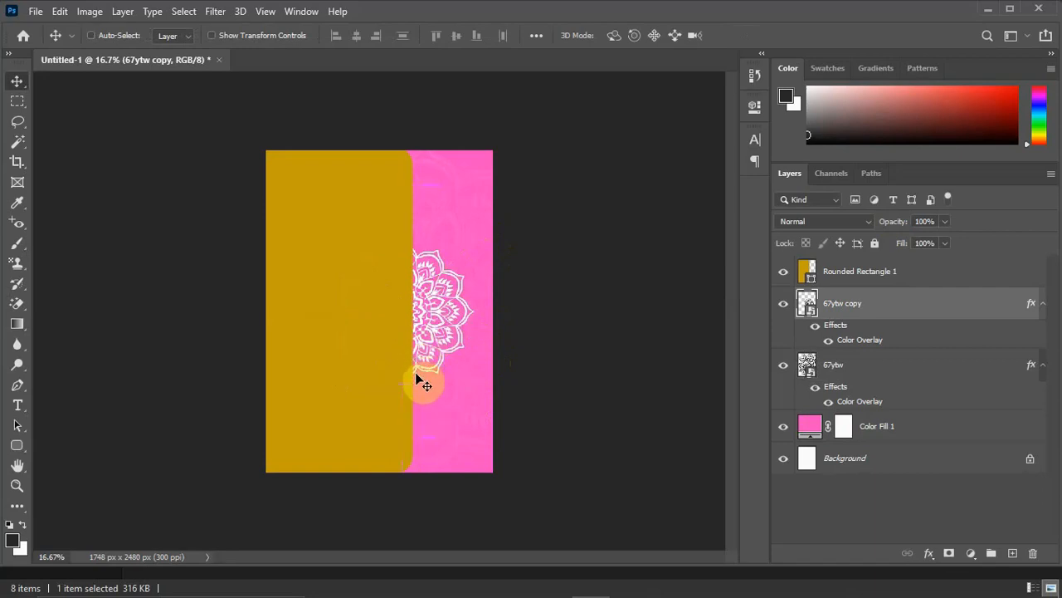
Duplicate the 67ytw copy mandala, move the duplicate above the gold rectangle layer, and shrink it to about 51% on the panel.
{"action": "key", "text": "ctrl+j"}
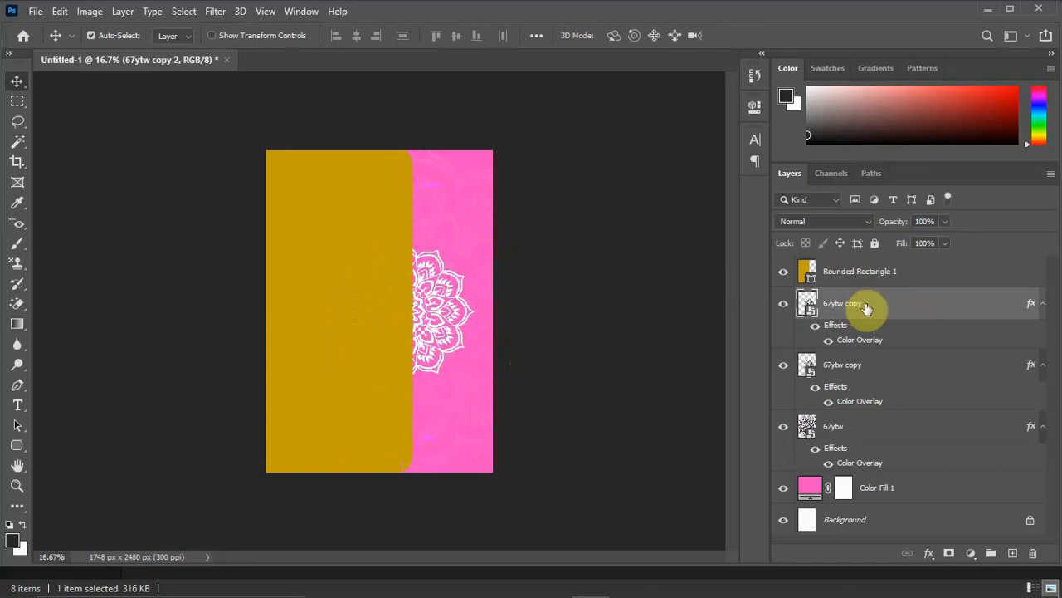
{"action": "left_click_drag", "start_coordinate": [876, 312], "coordinate": [868, 259]}
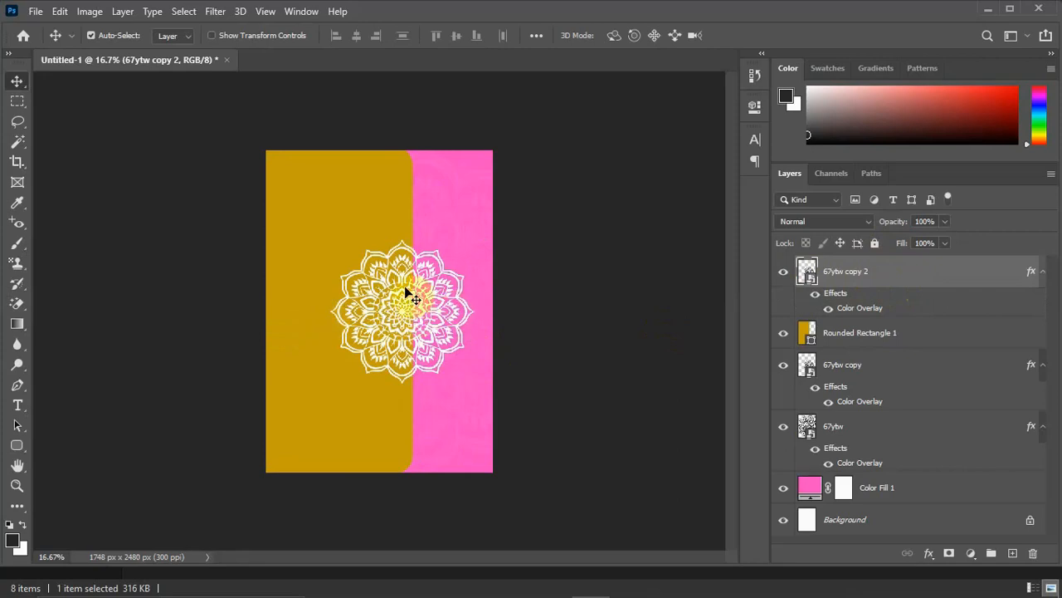
{"action": "key", "text": "ctrl"}
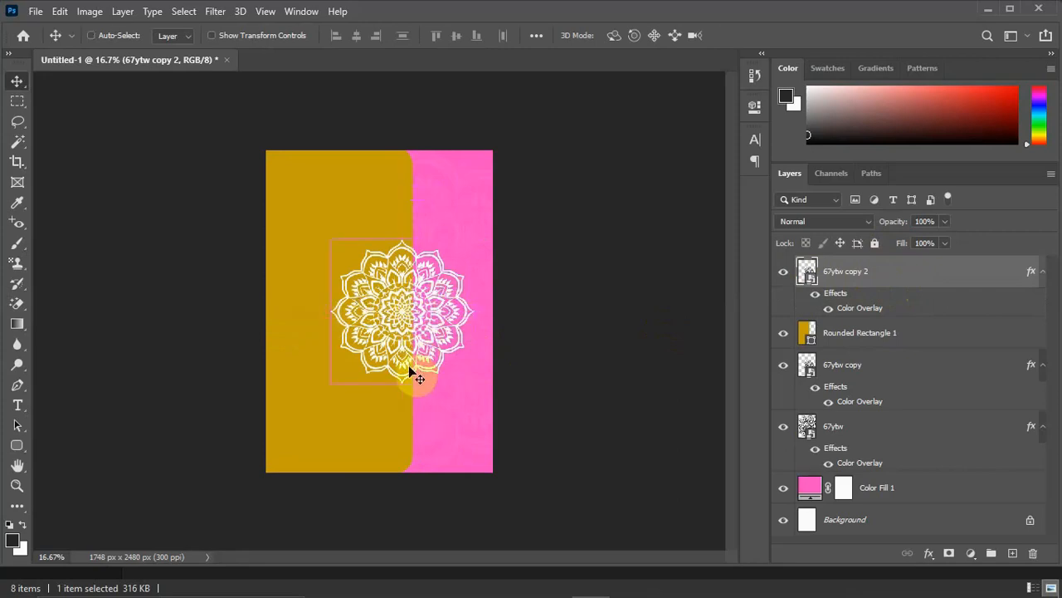
{"action": "key", "text": "ctrl+t"}
{"action": "left_click_drag", "start_coordinate": [475, 239], "coordinate": [380, 296]}
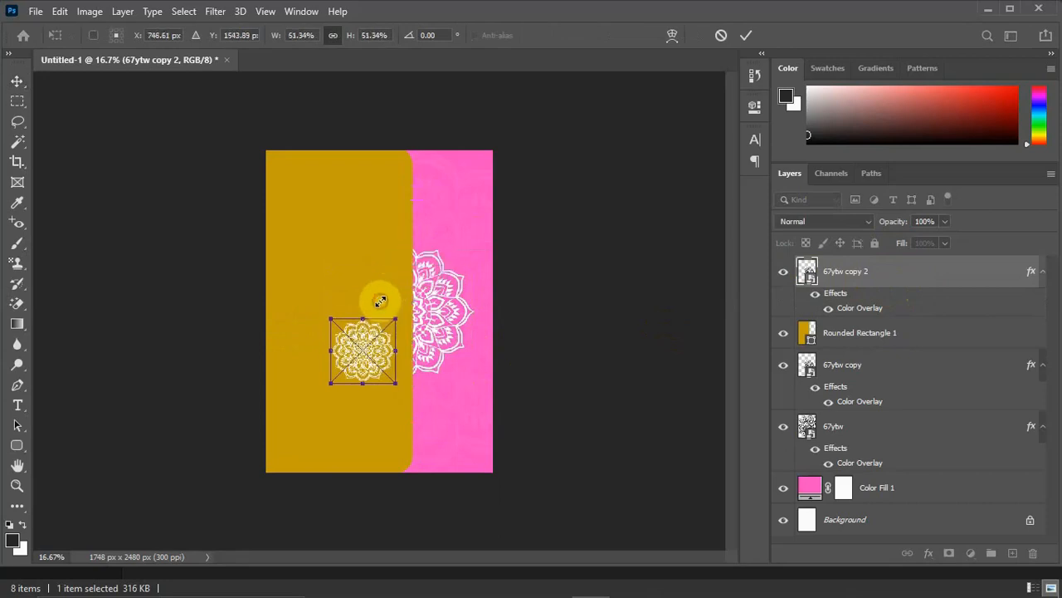
{"action": "key", "text": "Return"}
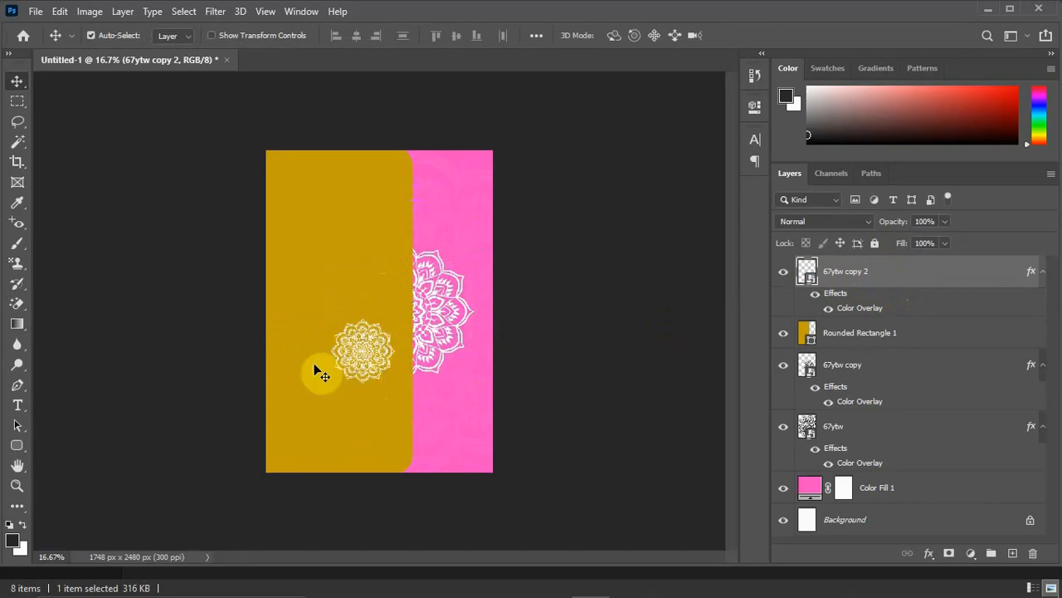
Duplicate the small mandala and place the copy near the top edge of the gold panel.
{"action": "key", "text": "ctrl+j"}
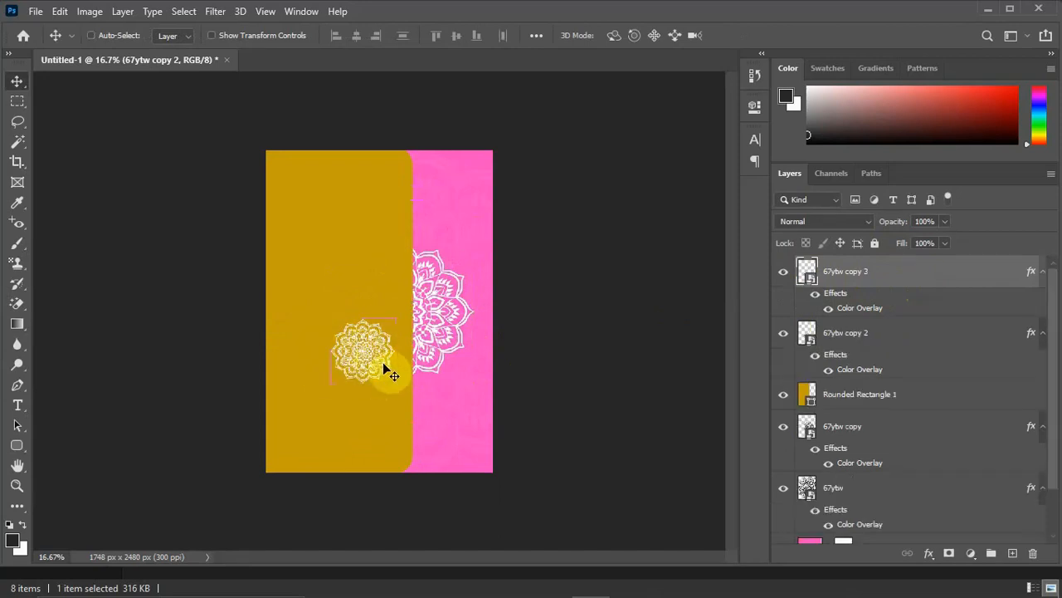
{"action": "left_click_drag", "start_coordinate": [377, 345], "coordinate": [357, 195]}
{"action": "key", "text": "ctrl+k"}
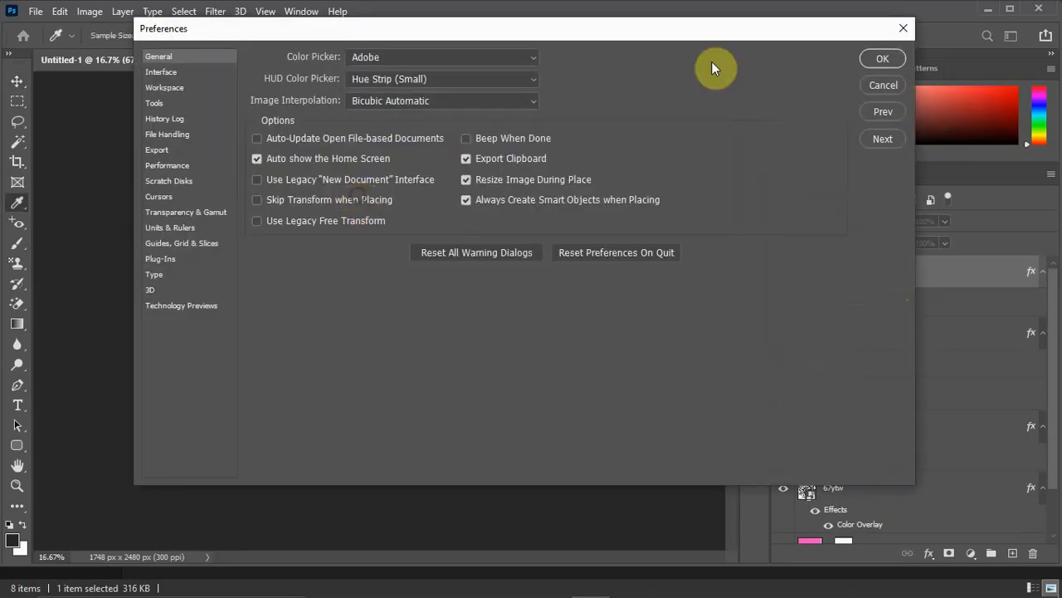
{"action": "left_click", "coordinate": [903, 28]}
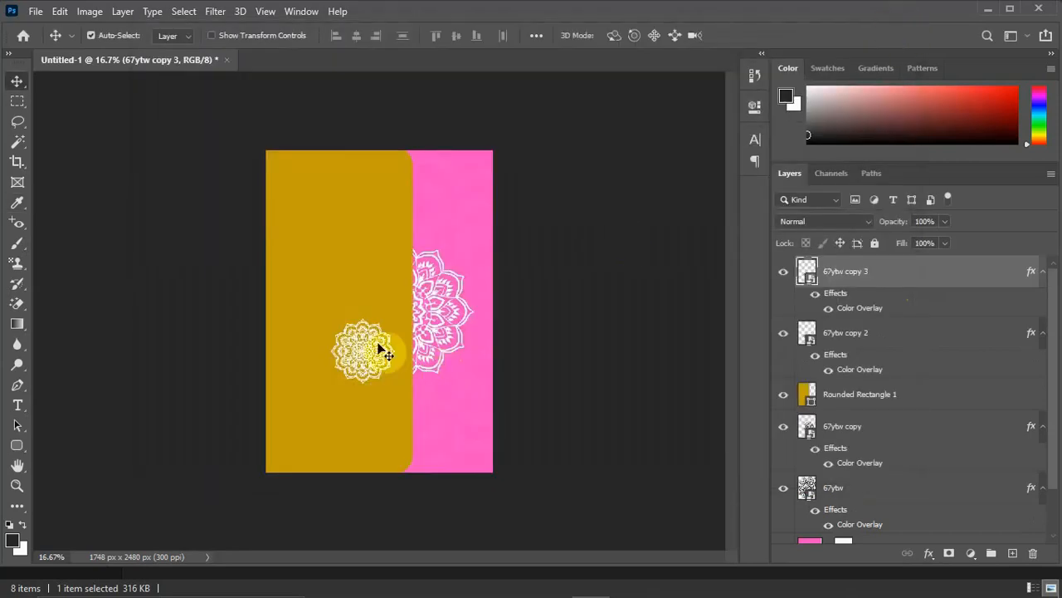
{"action": "left_click_drag", "start_coordinate": [362, 303], "coordinate": [348, 171]}
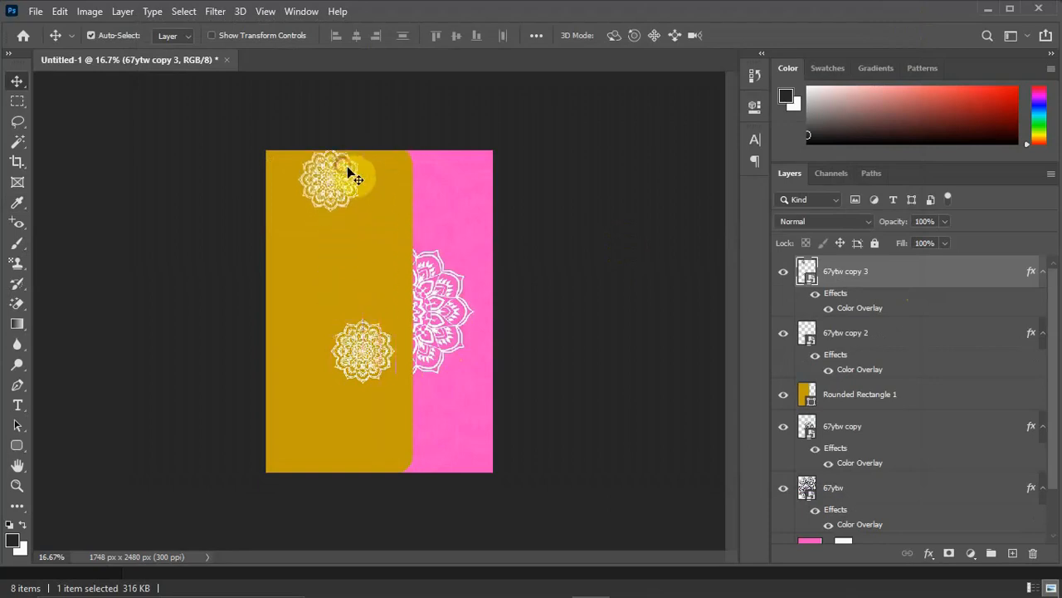
Scale the top mandala to about 66% and position it half beyond the card's top edge.
{"action": "key", "text": "ctrl+t"}
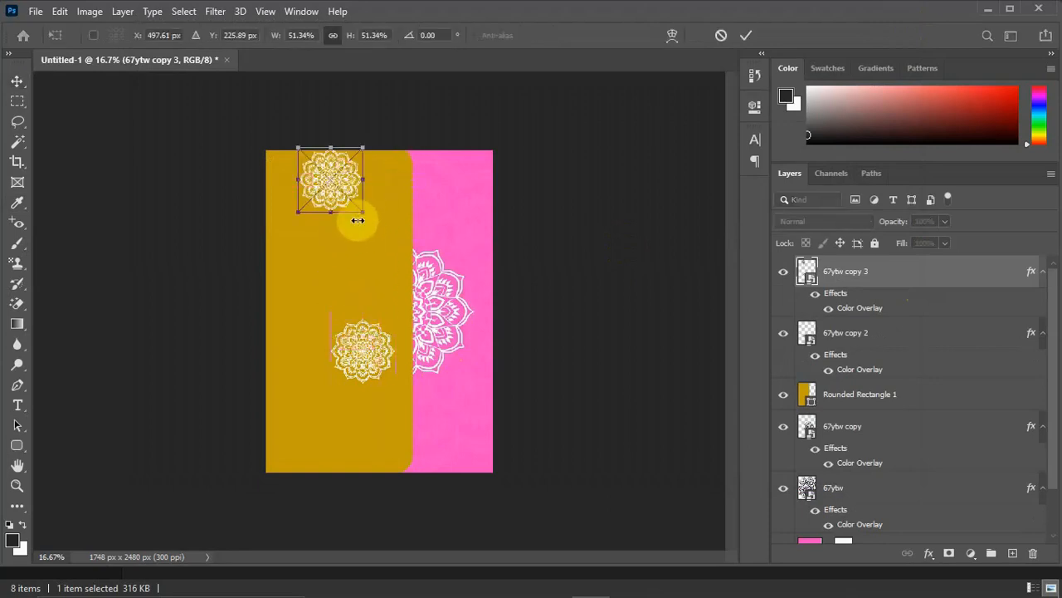
{"action": "left_click_drag", "start_coordinate": [362, 212], "coordinate": [378, 239]}
{"action": "left_click_drag", "start_coordinate": [353, 191], "coordinate": [359, 150]}
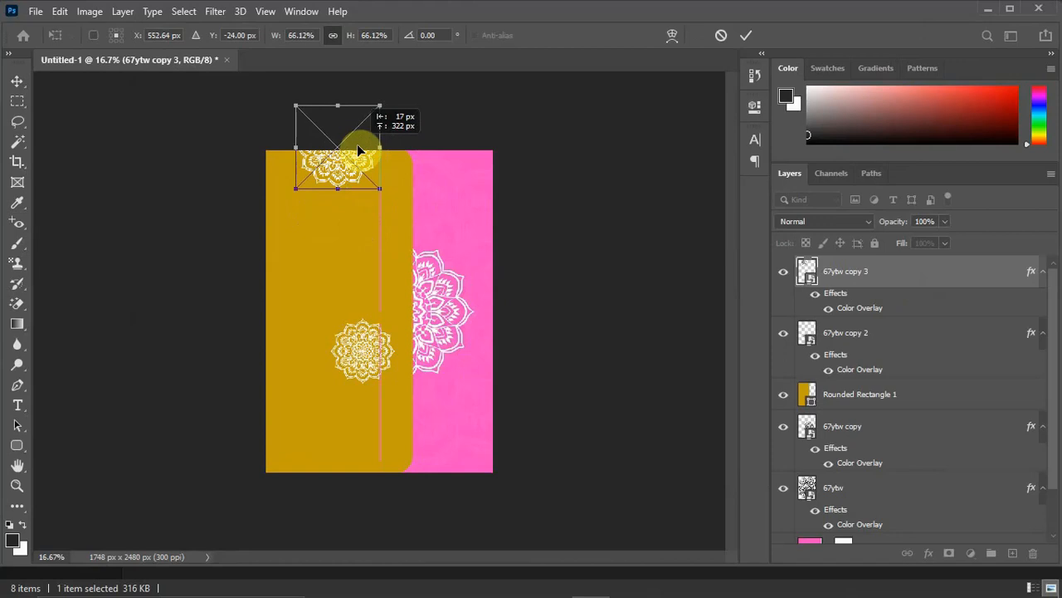
{"action": "left_click_drag", "start_coordinate": [352, 150], "coordinate": [351, 153]}
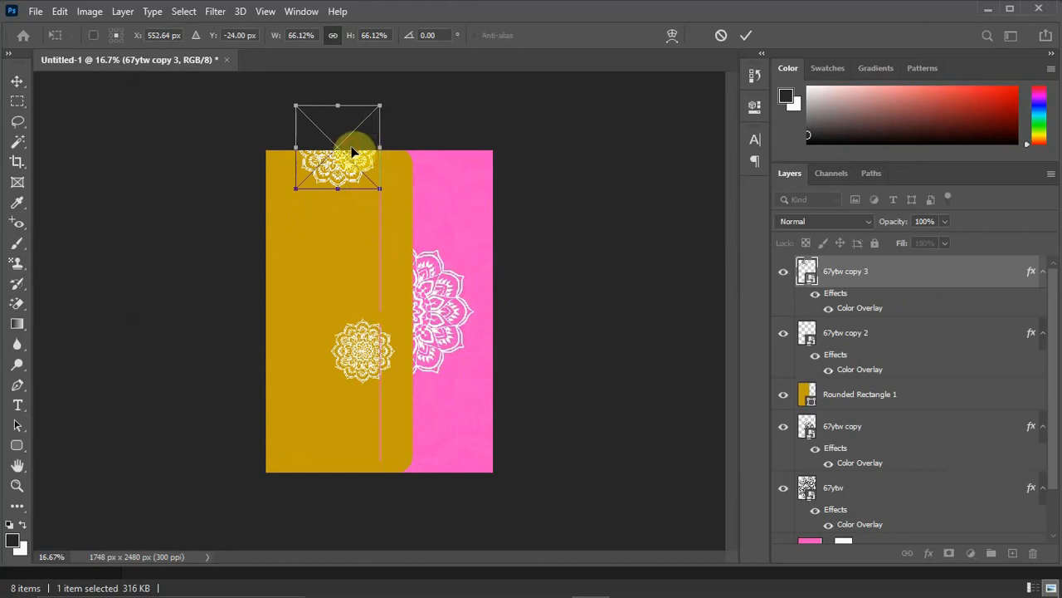
{"action": "key", "text": "Return"}
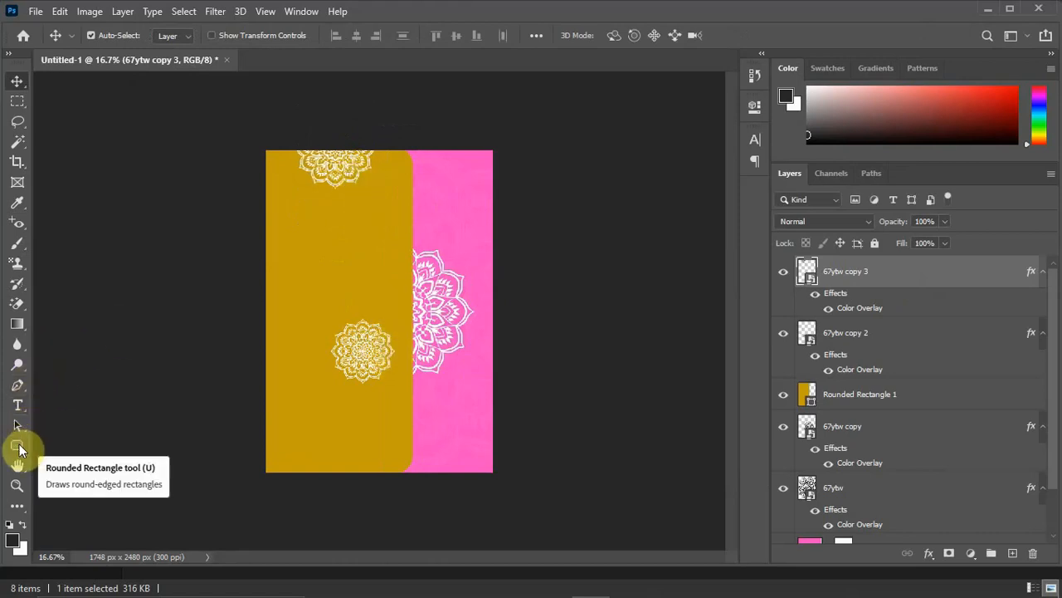
Draw a circle about 563 px in diameter over the gold panel's right edge and fill it with white.
{"action": "left_click_drag", "start_coordinate": [20, 450], "coordinate": [87, 477]}
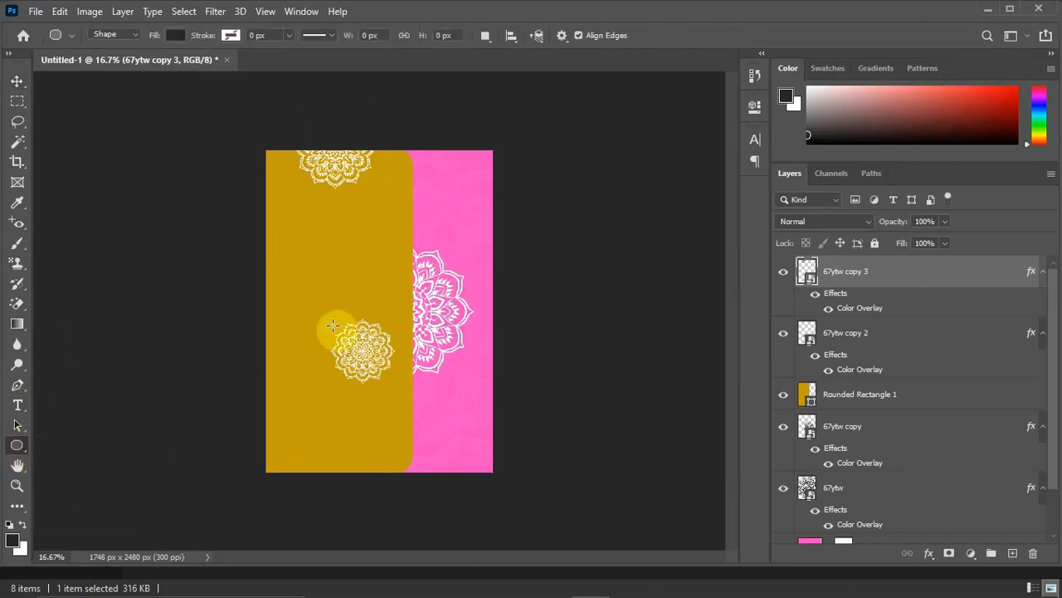
{"action": "left_click_drag", "start_coordinate": [363, 270], "coordinate": [434, 358]}
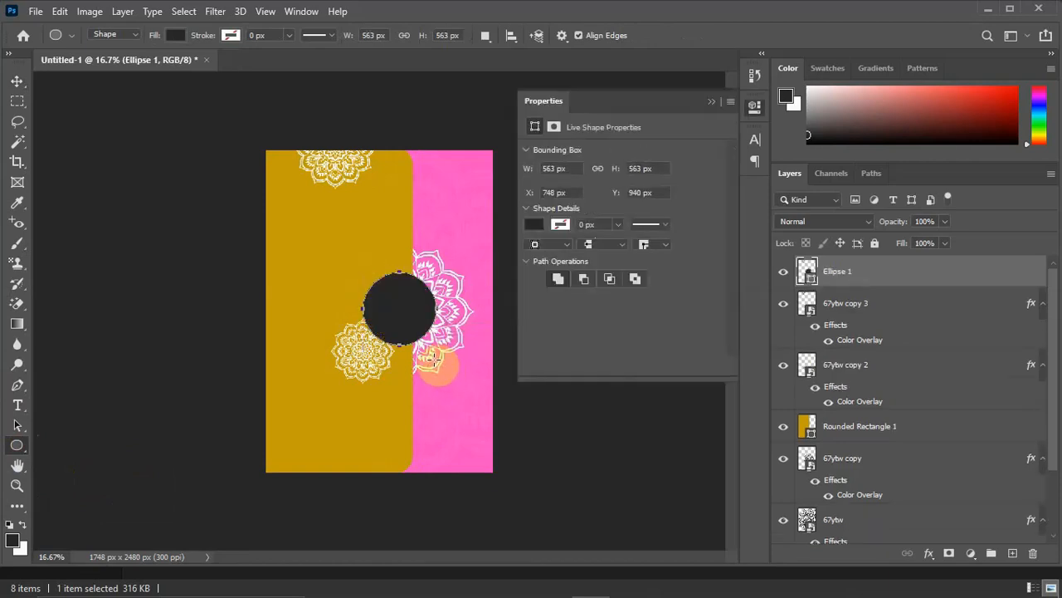
{"action": "left_click", "coordinate": [533, 224]}
{"action": "left_click", "coordinate": [537, 308]}
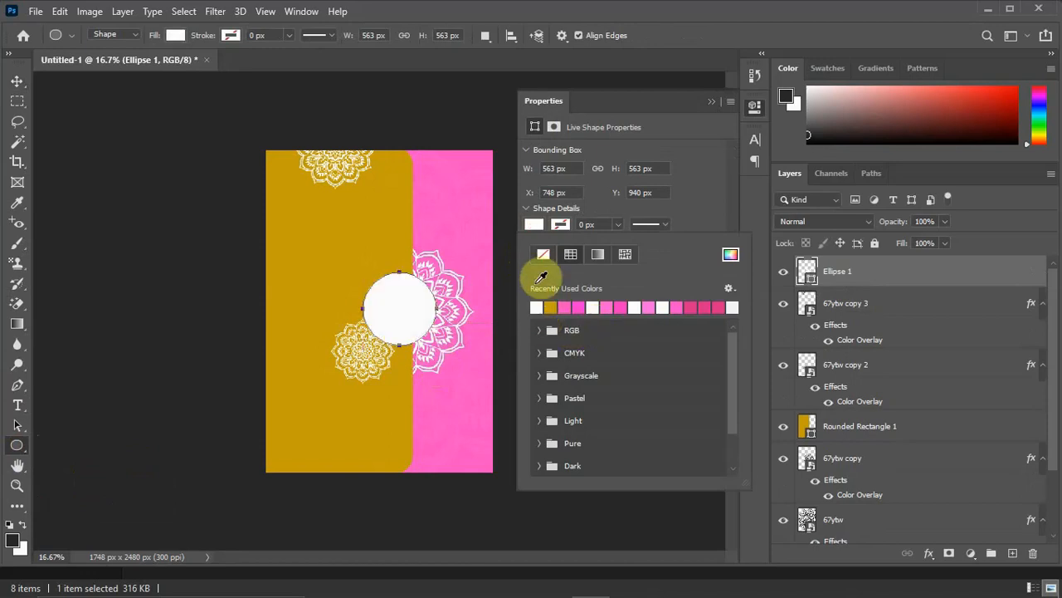
Give the white circle a pink stroke about 21 px wide.
{"action": "left_click", "coordinate": [559, 221]}
{"action": "left_click", "coordinate": [559, 221]}
{"action": "left_click", "coordinate": [580, 307]}
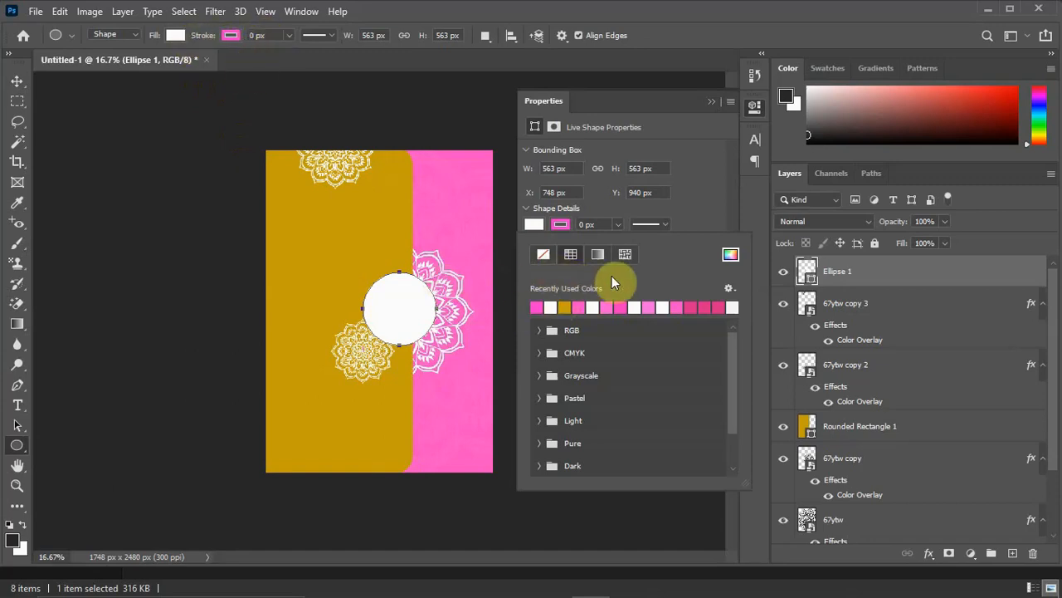
{"action": "left_click", "coordinate": [618, 224]}
{"action": "left_click_drag", "start_coordinate": [617, 243], "coordinate": [636, 246]}
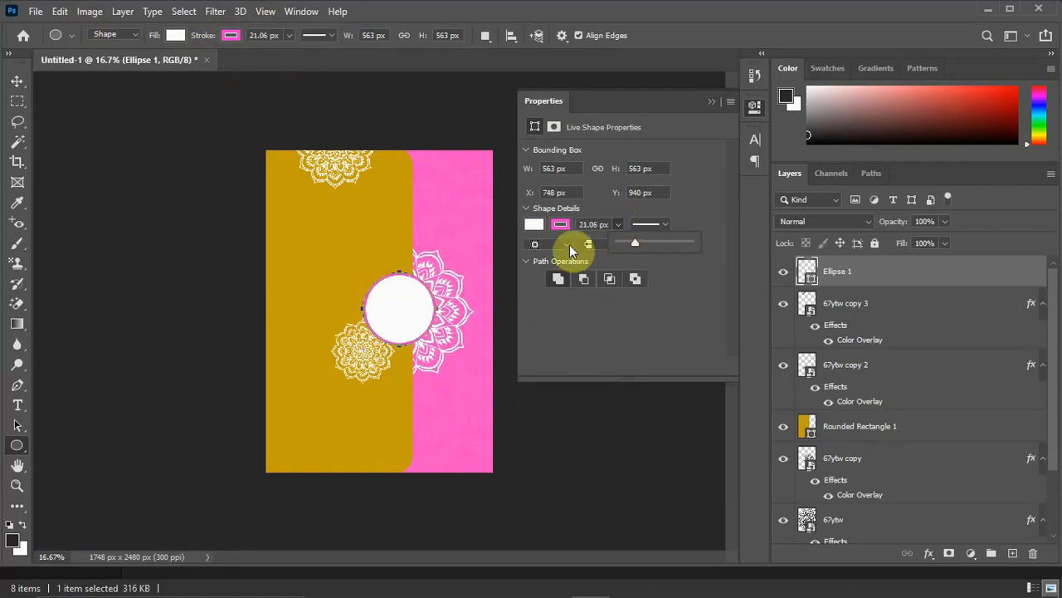
{"action": "left_click", "coordinate": [711, 102]}
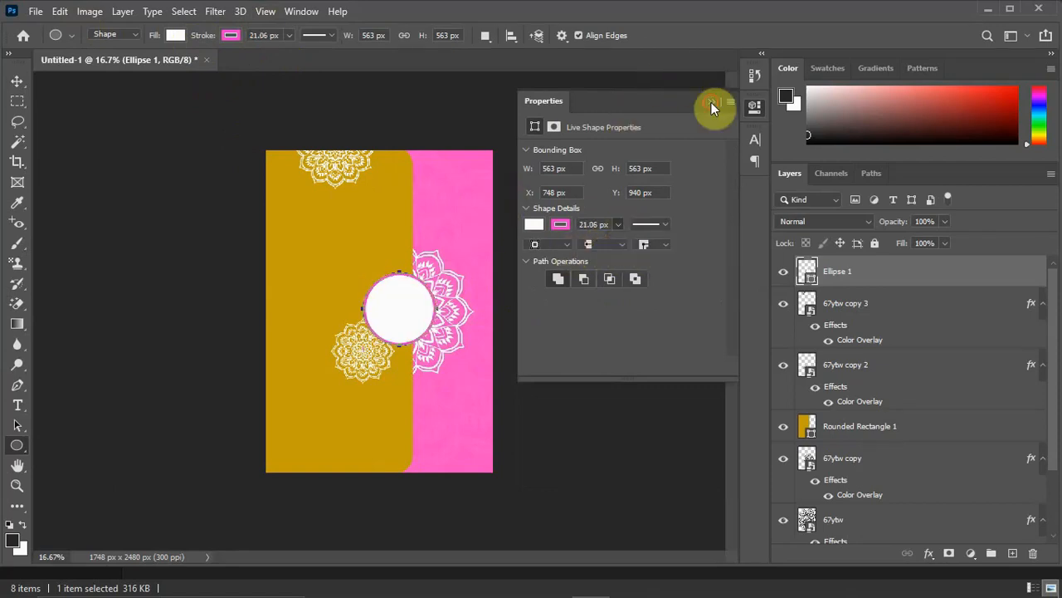
{"action": "left_click", "coordinate": [712, 102]}
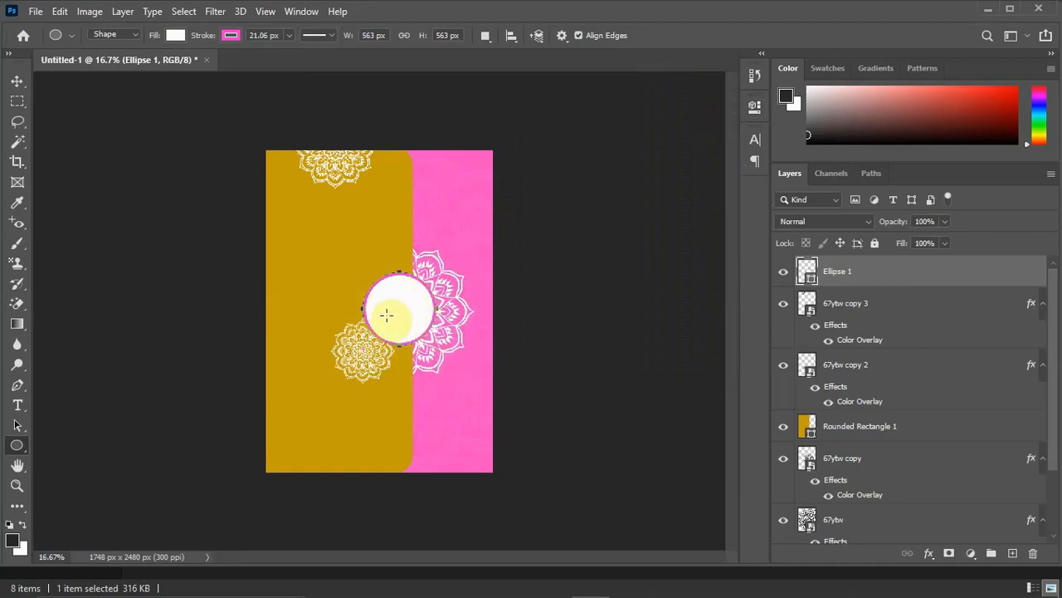
Add a drop shadow with the default settings to the white circle's layer.
{"action": "left_click", "coordinate": [17, 82]}
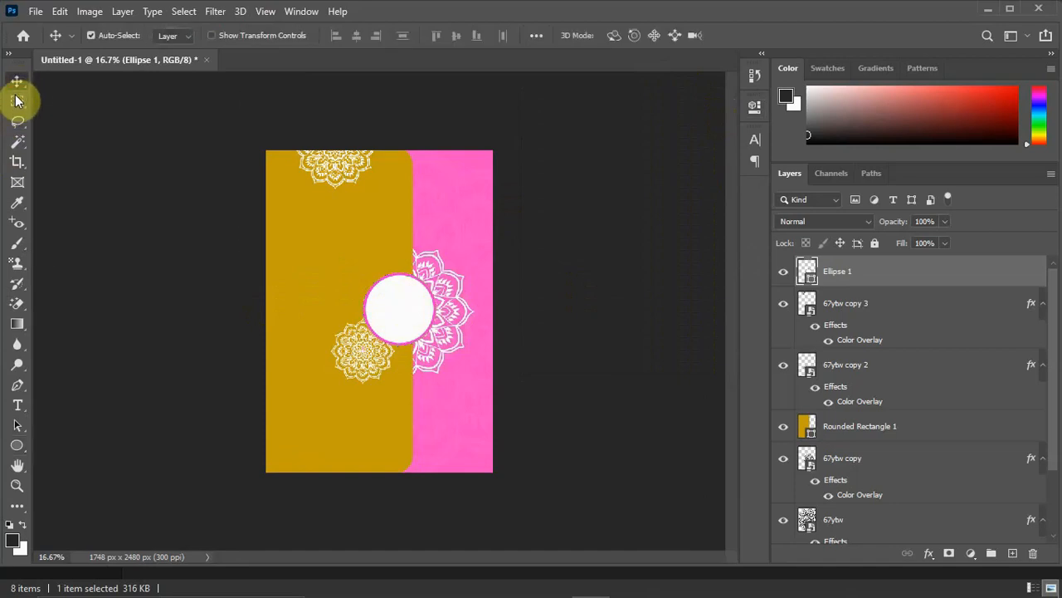
{"action": "right_click", "coordinate": [891, 276]}
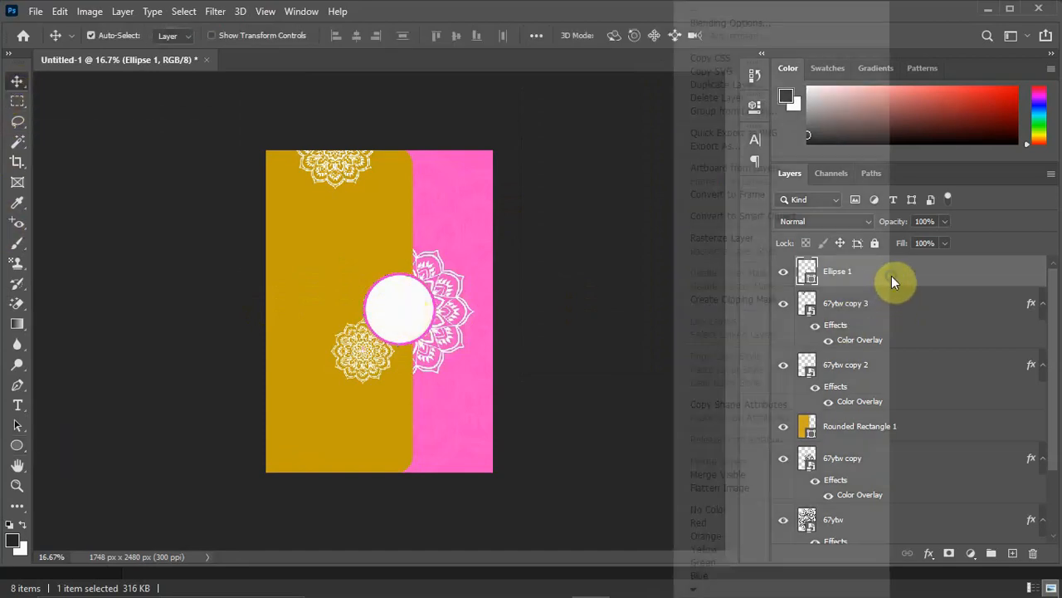
{"action": "left_click", "coordinate": [750, 23]}
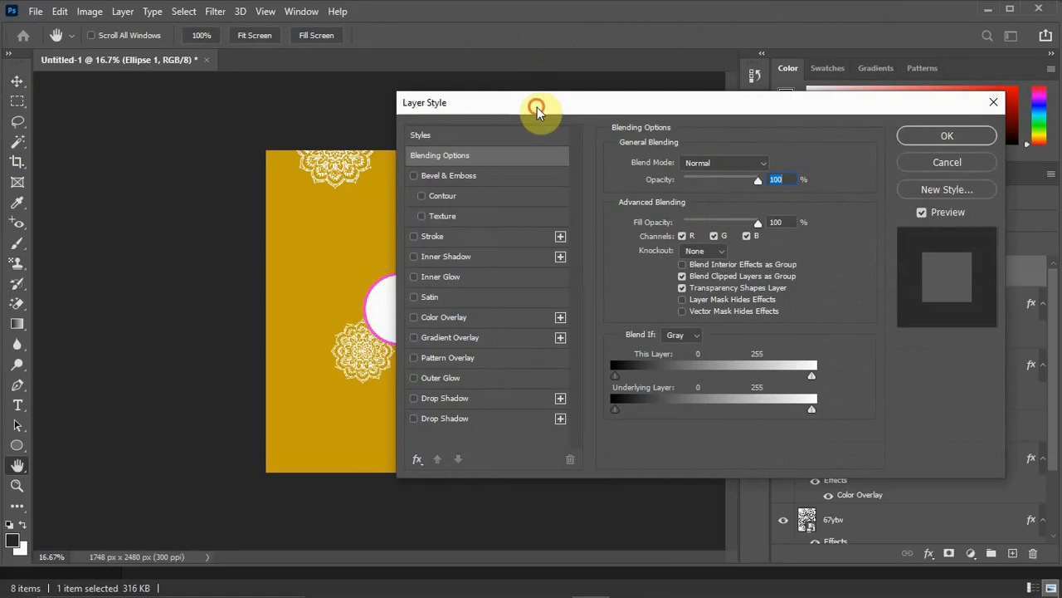
{"action": "left_click_drag", "start_coordinate": [537, 107], "coordinate": [683, 100]}
{"action": "left_click", "coordinate": [555, 378]}
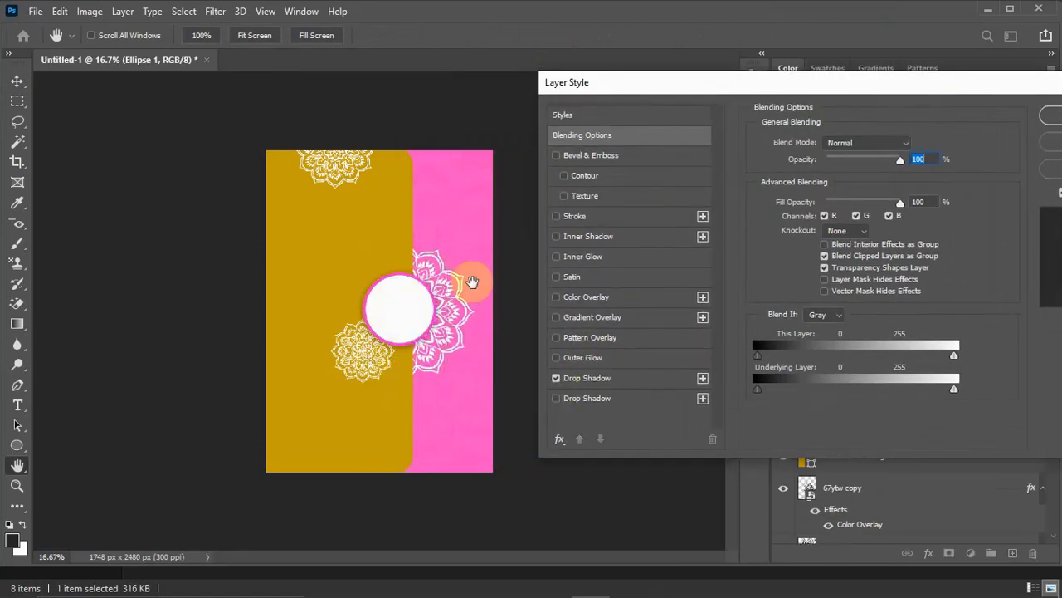
{"action": "left_click_drag", "start_coordinate": [853, 82], "coordinate": [666, 86]}
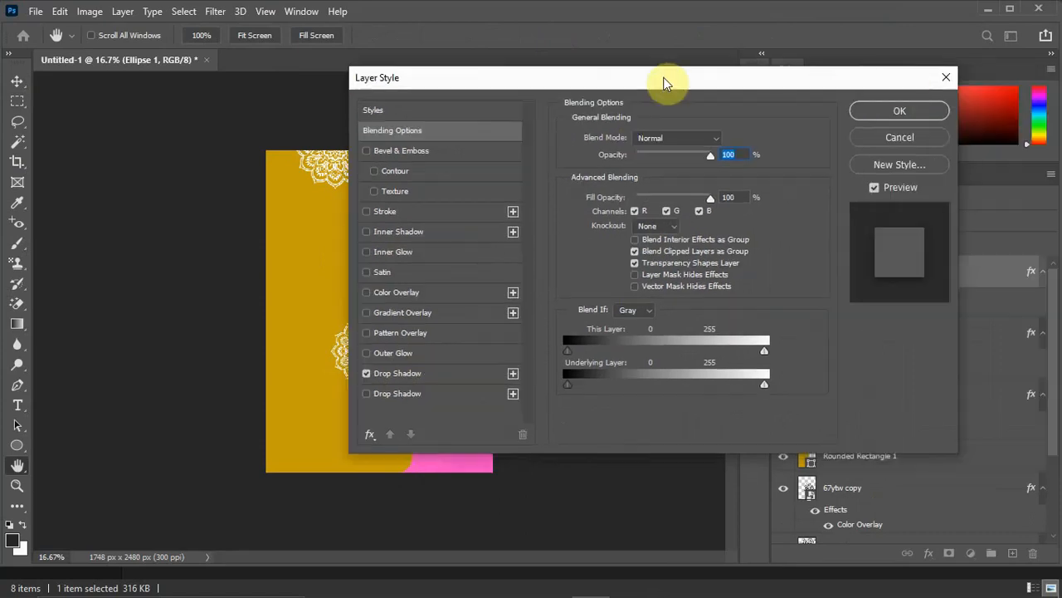
{"action": "left_click", "coordinate": [905, 109]}
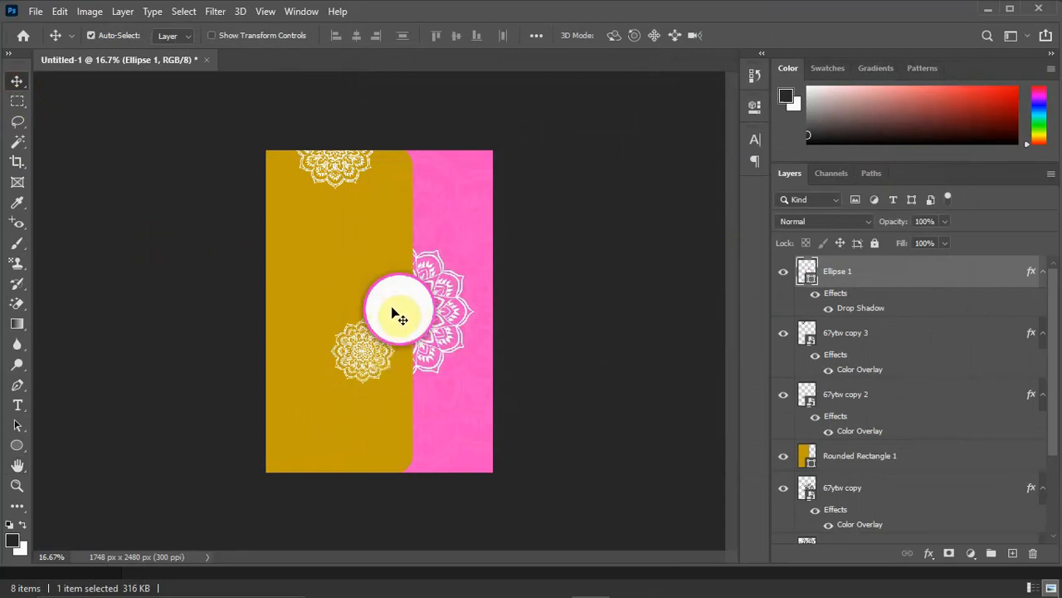
Change the color overlay of the small mandala beneath the circle to pink f93bbd.
{"action": "left_click", "coordinate": [379, 362]}
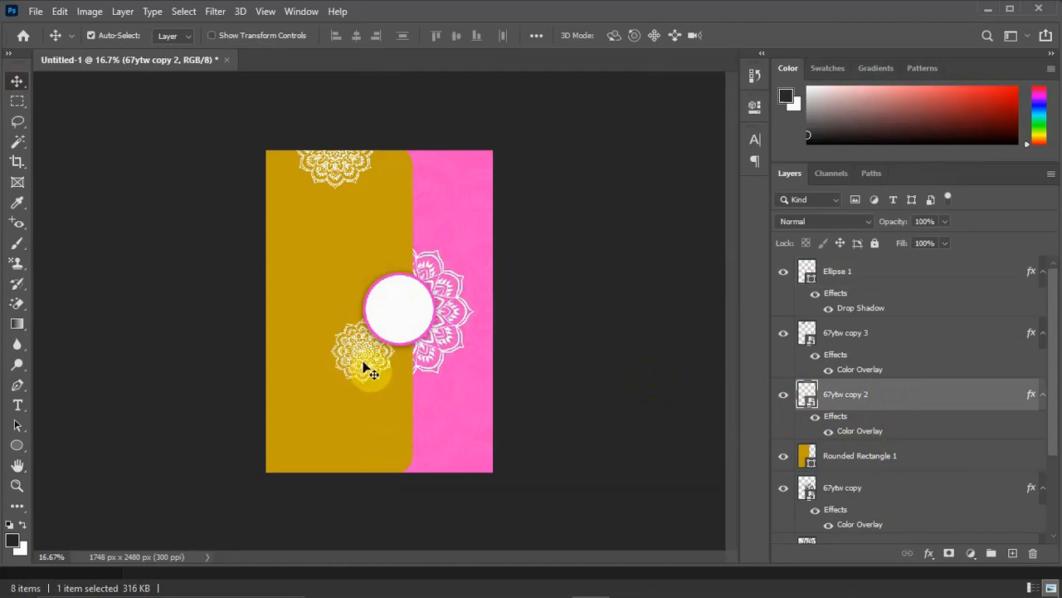
{"action": "double_click", "coordinate": [865, 433]}
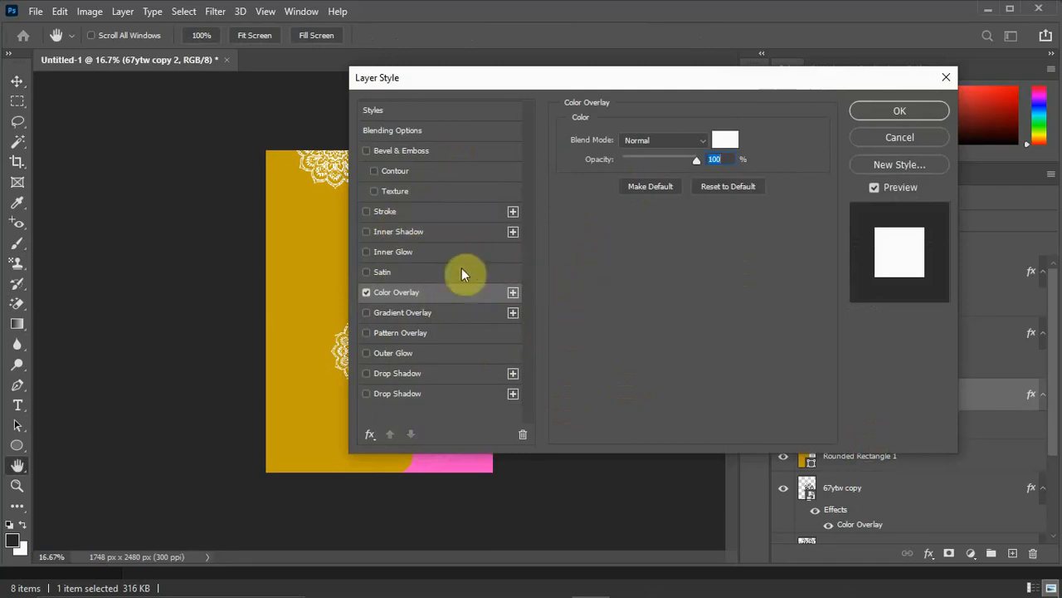
{"action": "left_click_drag", "start_coordinate": [513, 84], "coordinate": [665, 92]}
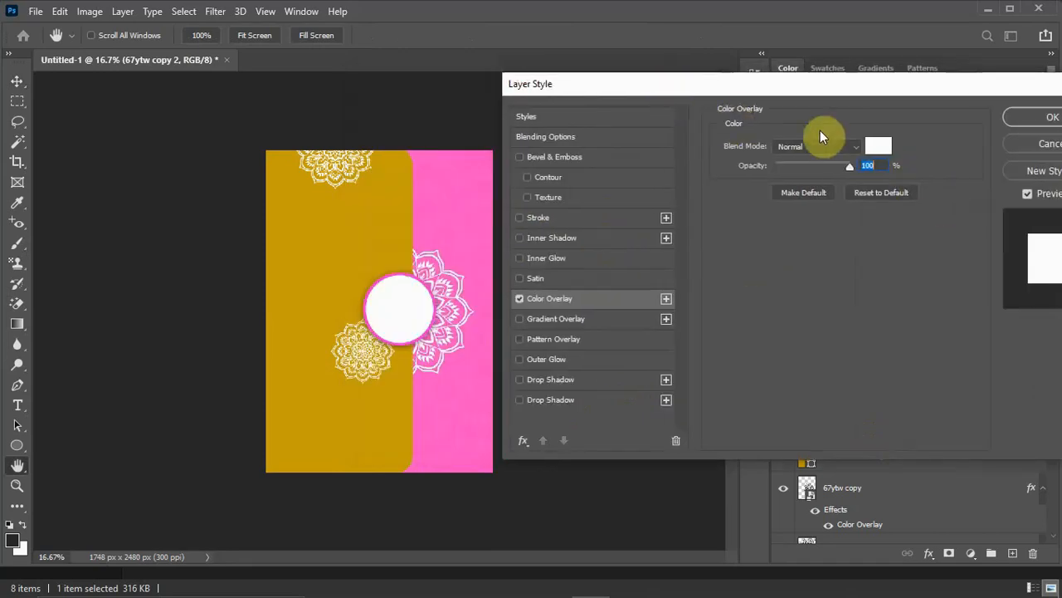
{"action": "left_click", "coordinate": [879, 149]}
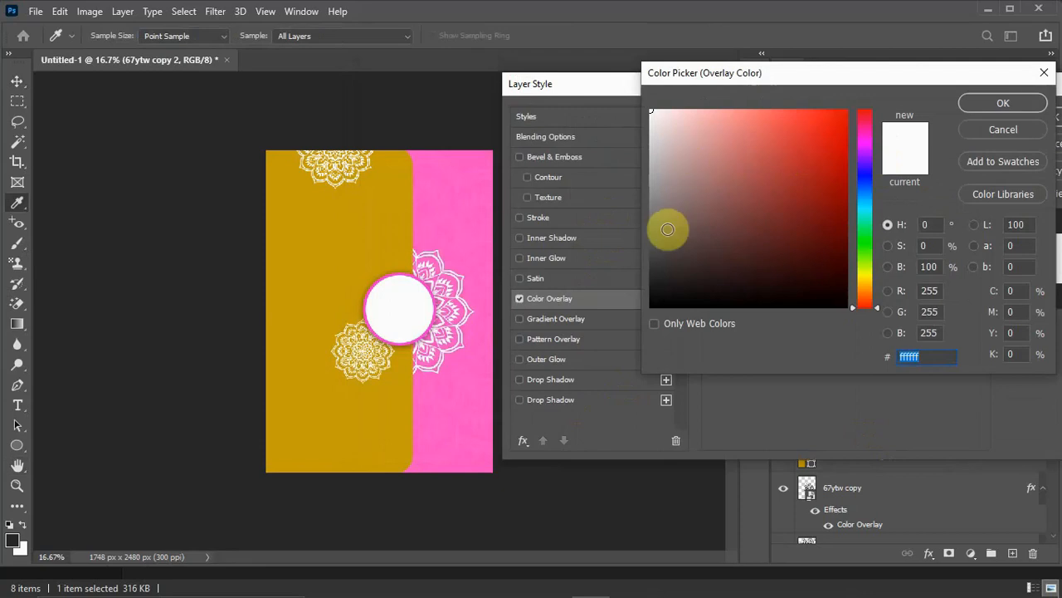
{"action": "left_click", "coordinate": [447, 203]}
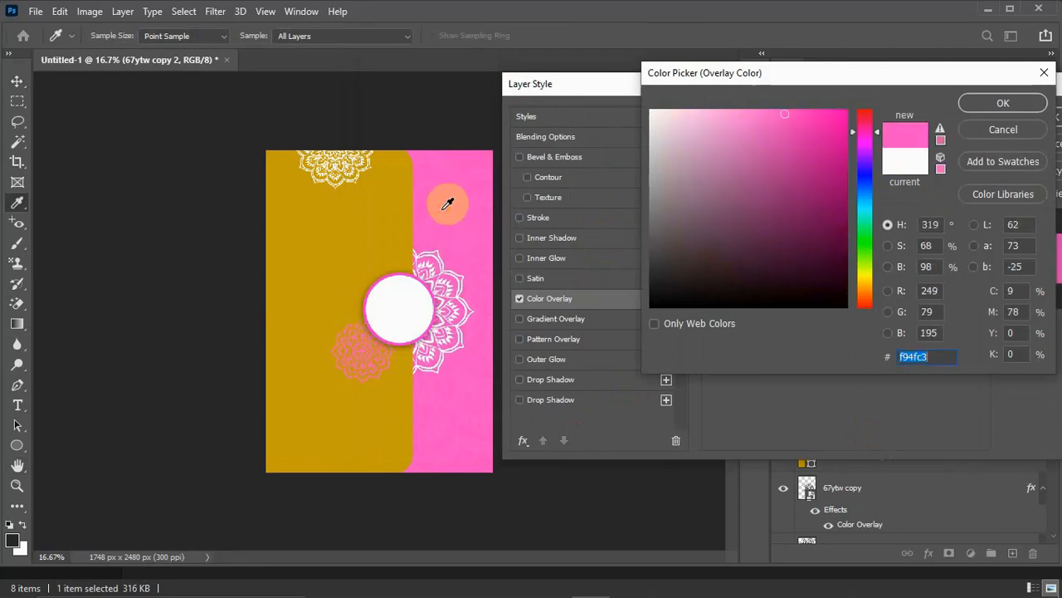
{"action": "left_click", "coordinate": [799, 116]}
{"action": "left_click", "coordinate": [801, 114]}
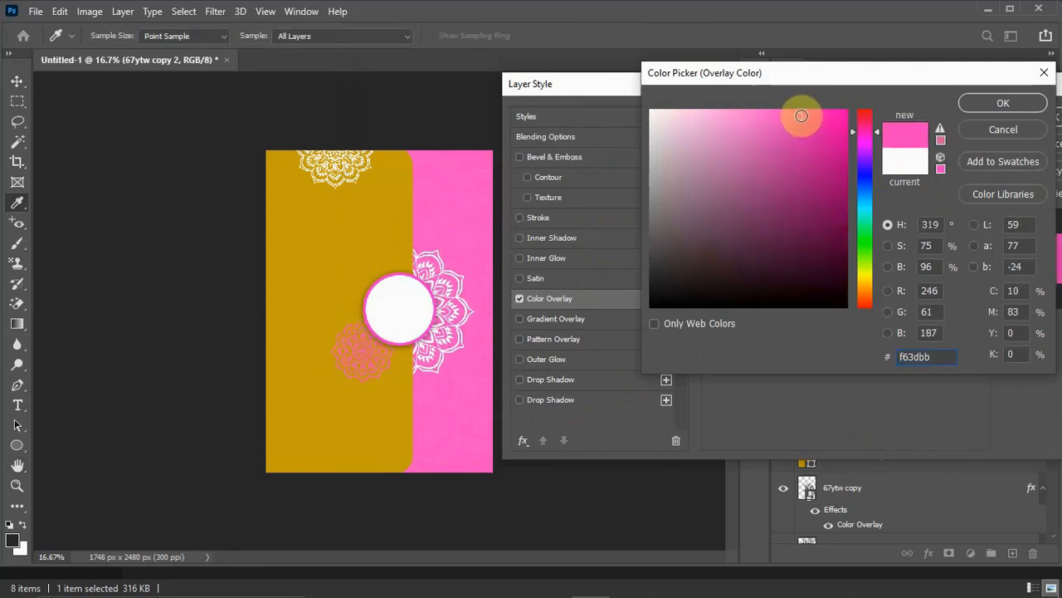
{"action": "left_click", "coordinate": [1000, 99]}
{"action": "left_click", "coordinate": [1029, 117]}
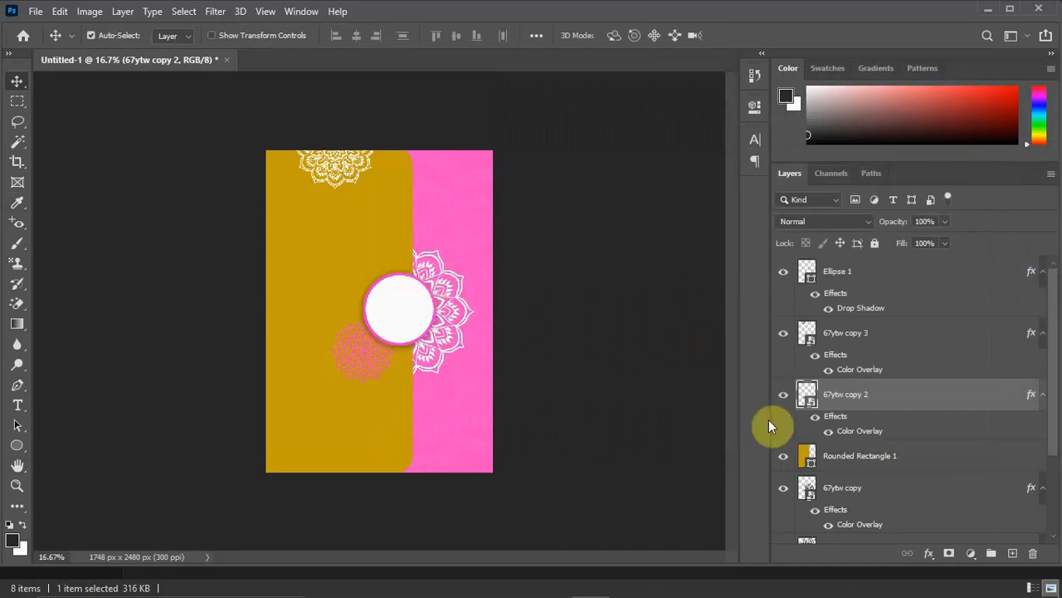
Bring the pink mandala's layer above the circle's layer and center the mandala inside the white circle.
{"action": "left_click_drag", "start_coordinate": [871, 396], "coordinate": [863, 251]}
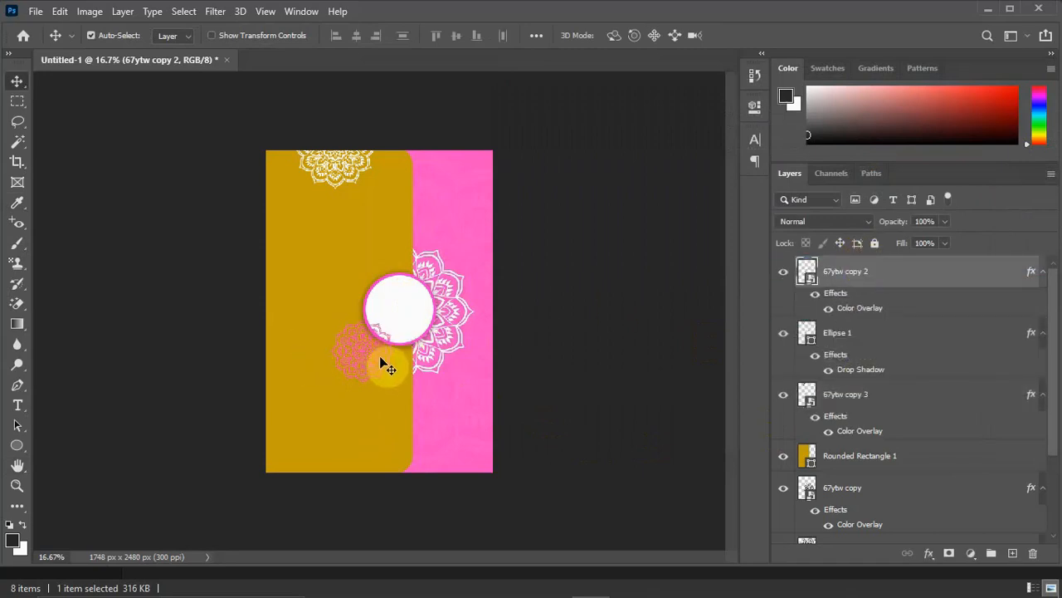
{"action": "left_click_drag", "start_coordinate": [363, 353], "coordinate": [412, 321]}
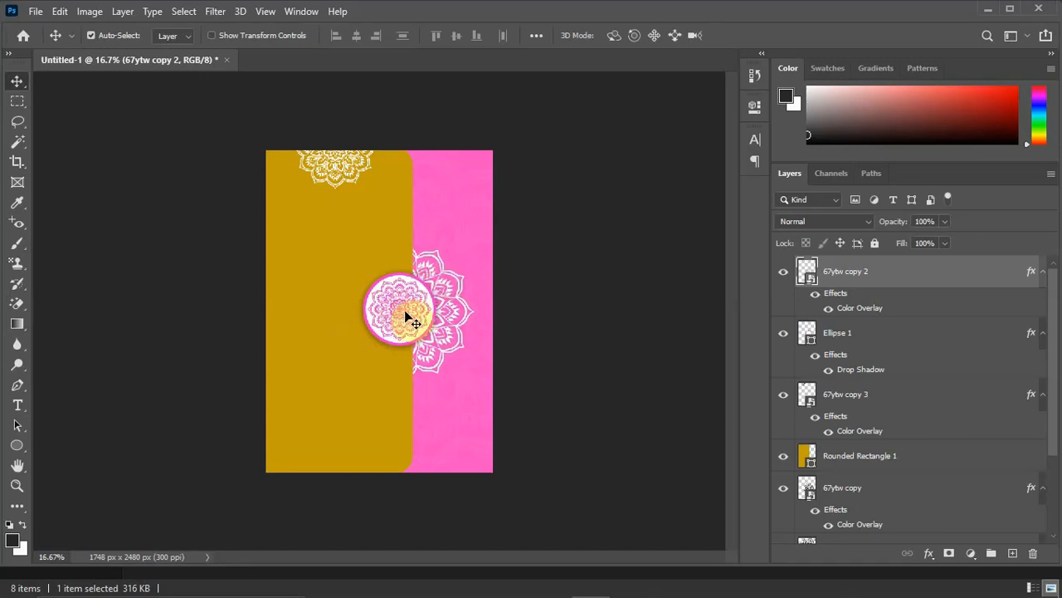
{"action": "scroll", "coordinate": [420, 308], "scroll_direction": "up", "scroll_amount": 4, "text": "alt"}
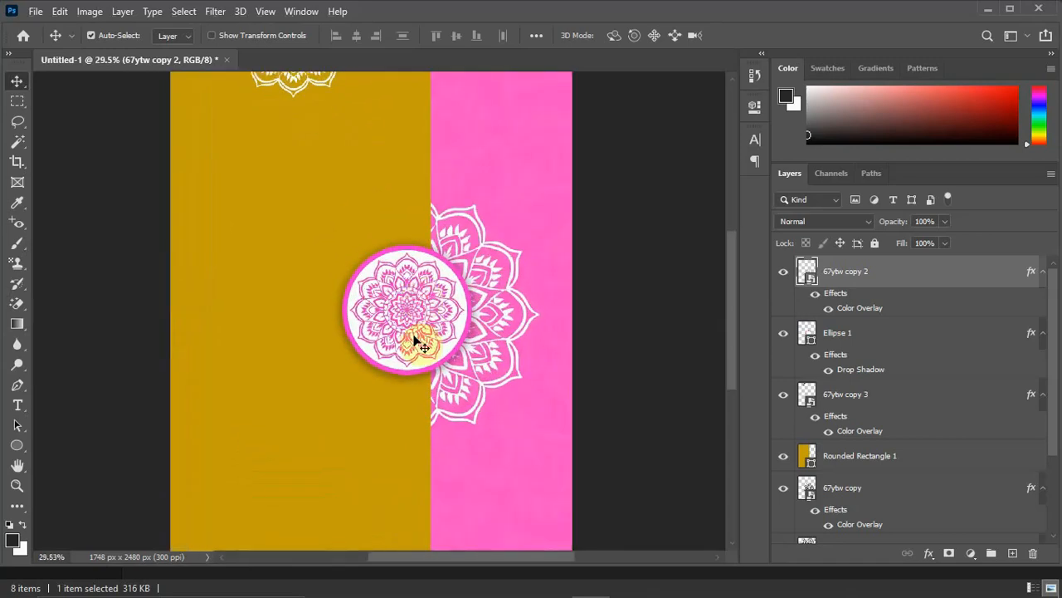
{"action": "left_click_drag", "start_coordinate": [394, 341], "coordinate": [432, 289]}
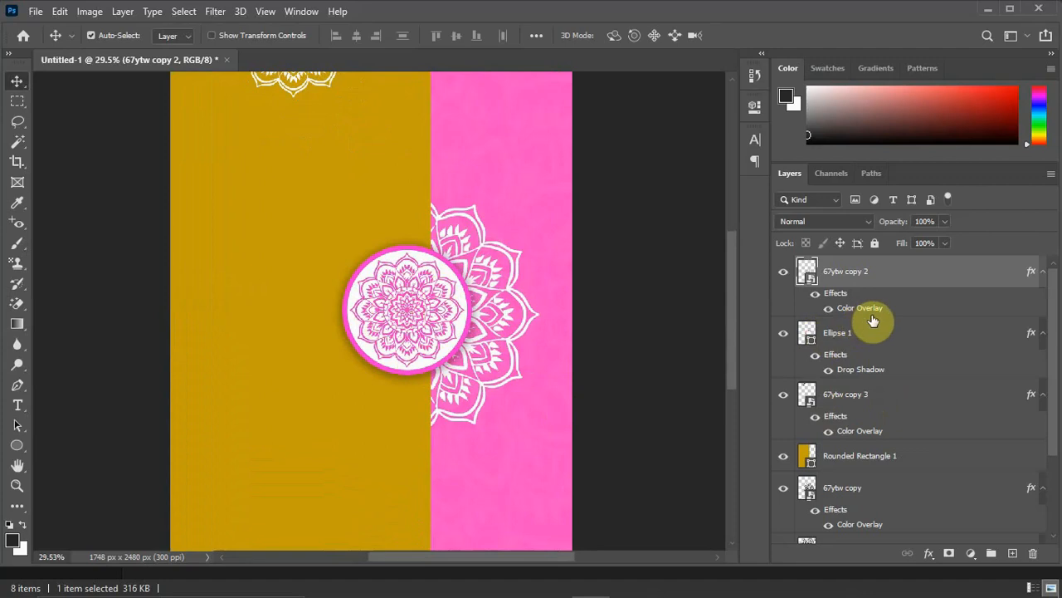
Try clipping the pink mandala to the circle layer, testing it by toggling the circle's visibility, and undo the clipping.
{"action": "left_click_drag", "start_coordinate": [871, 322], "coordinate": [880, 311]}
{"action": "left_click_drag", "start_coordinate": [897, 363], "coordinate": [898, 311]}
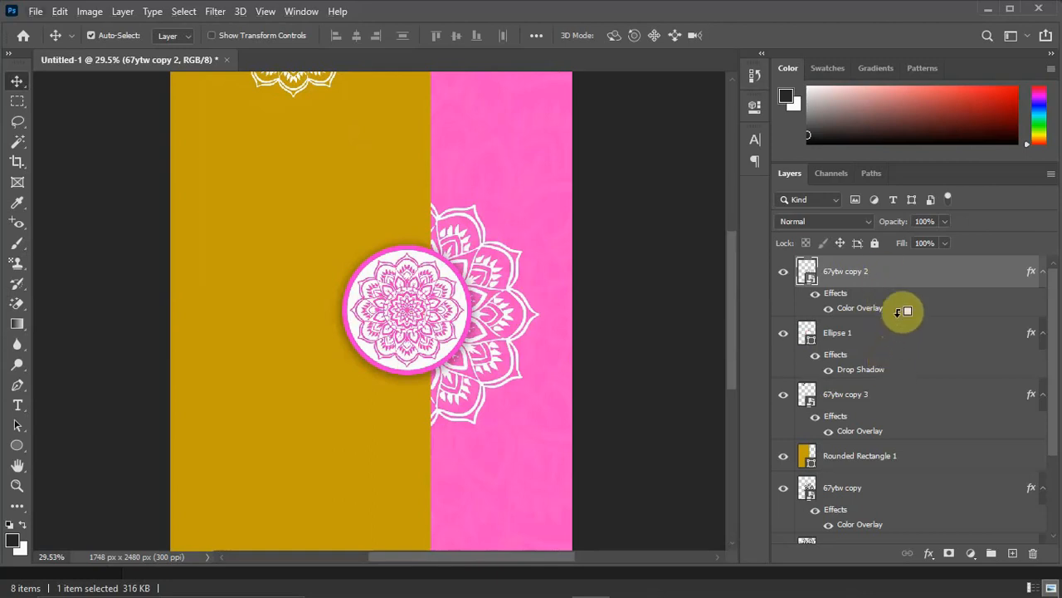
{"action": "left_click", "coordinate": [898, 313], "text": "alt"}
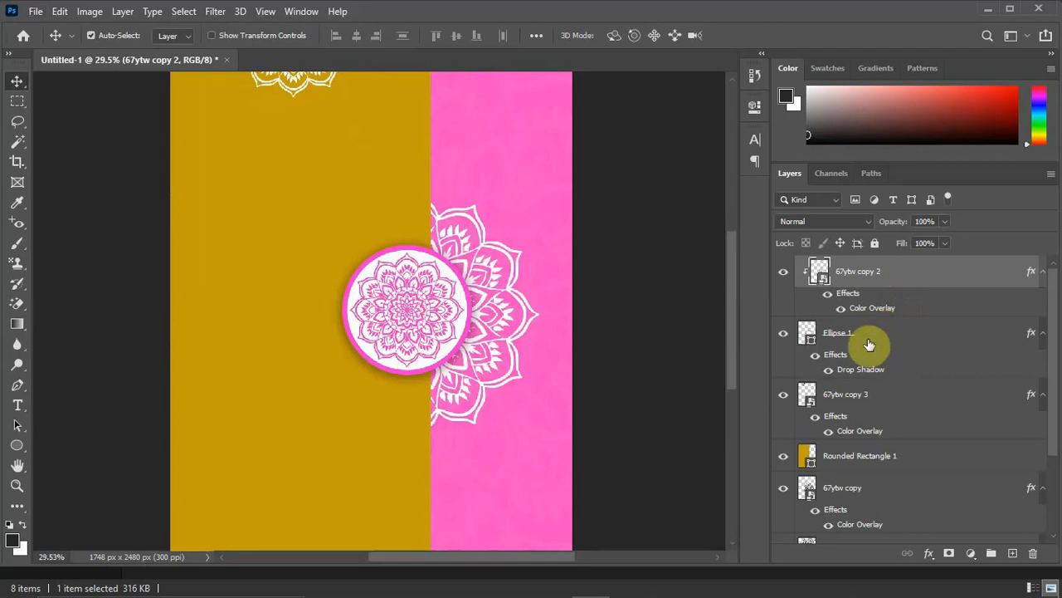
{"action": "left_click", "coordinate": [785, 335]}
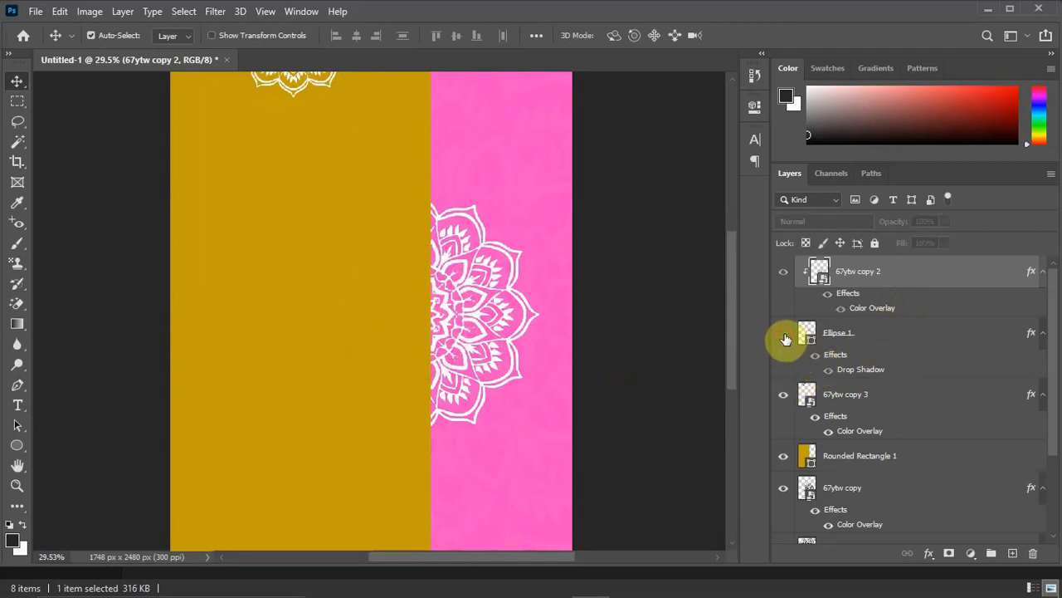
{"action": "left_click", "coordinate": [784, 335]}
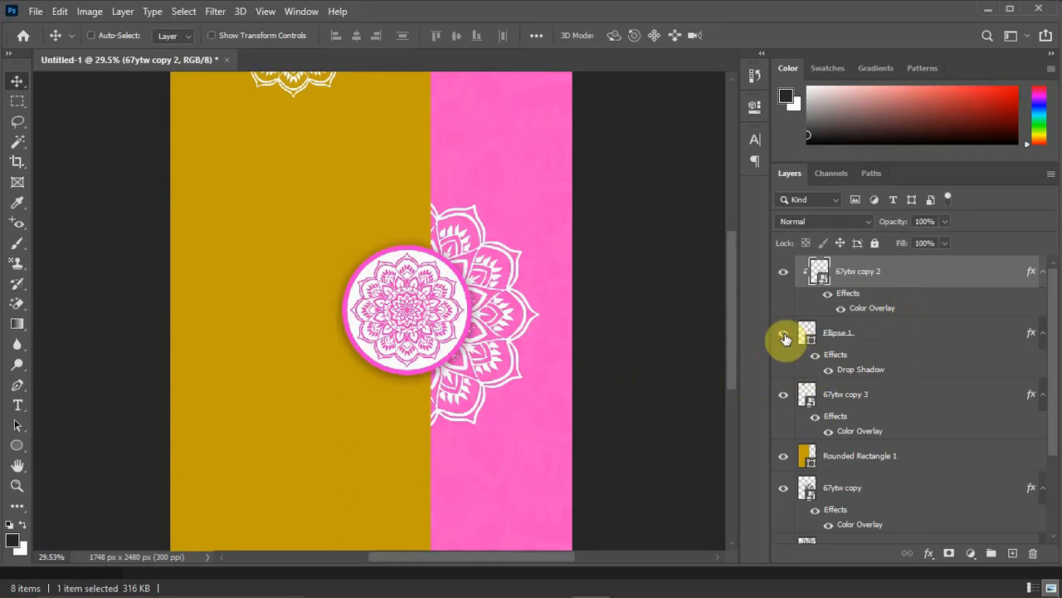
{"action": "left_click", "coordinate": [784, 336]}
{"action": "key", "text": "ctrl+z"}
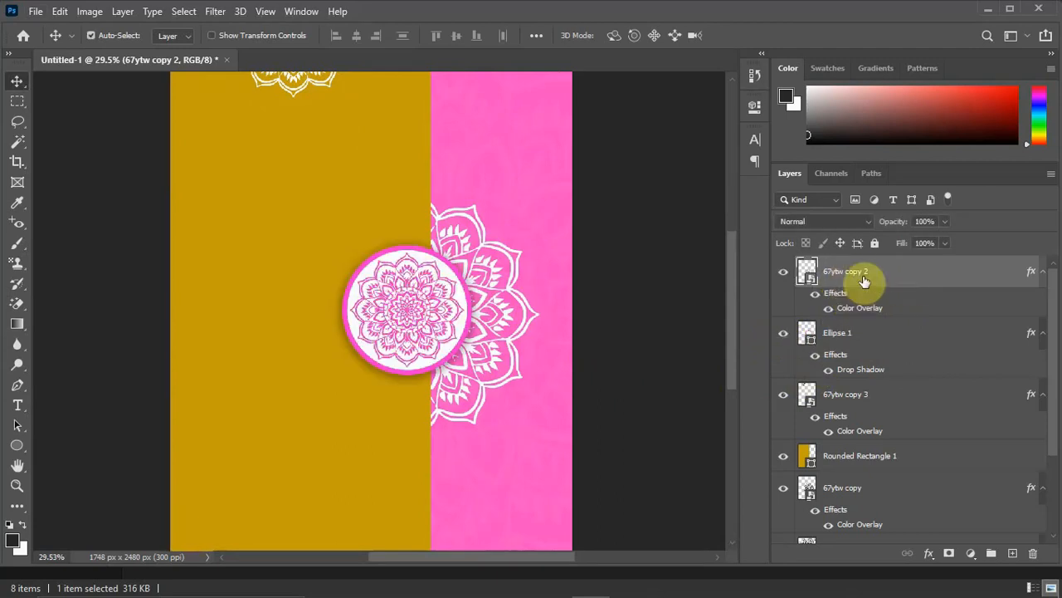
Create a clipping mask that clips the pink mandala to the white circle.
{"action": "right_click", "coordinate": [865, 274]}
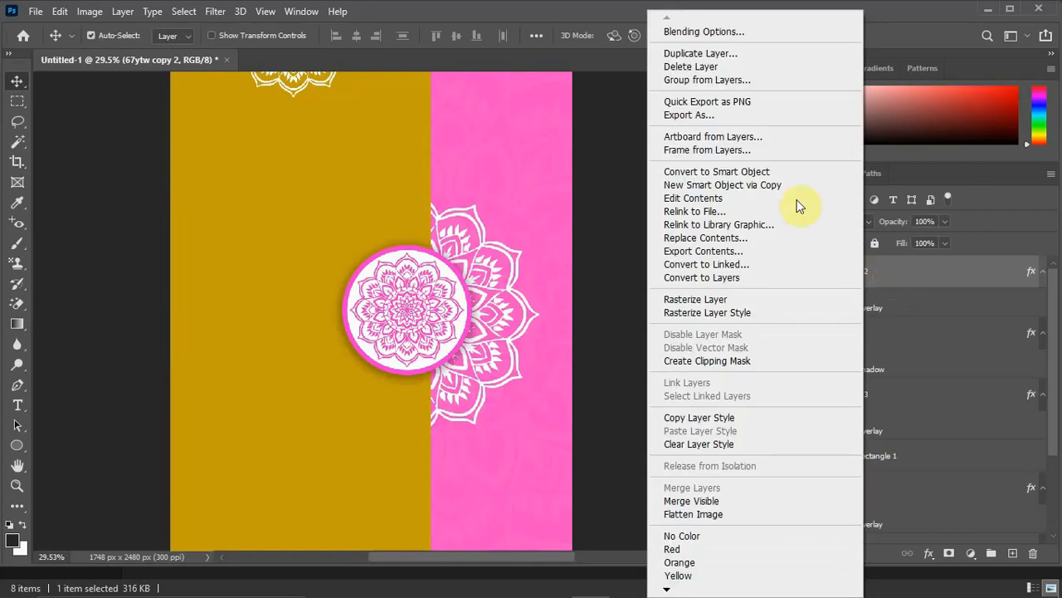
{"action": "left_click", "coordinate": [727, 362]}
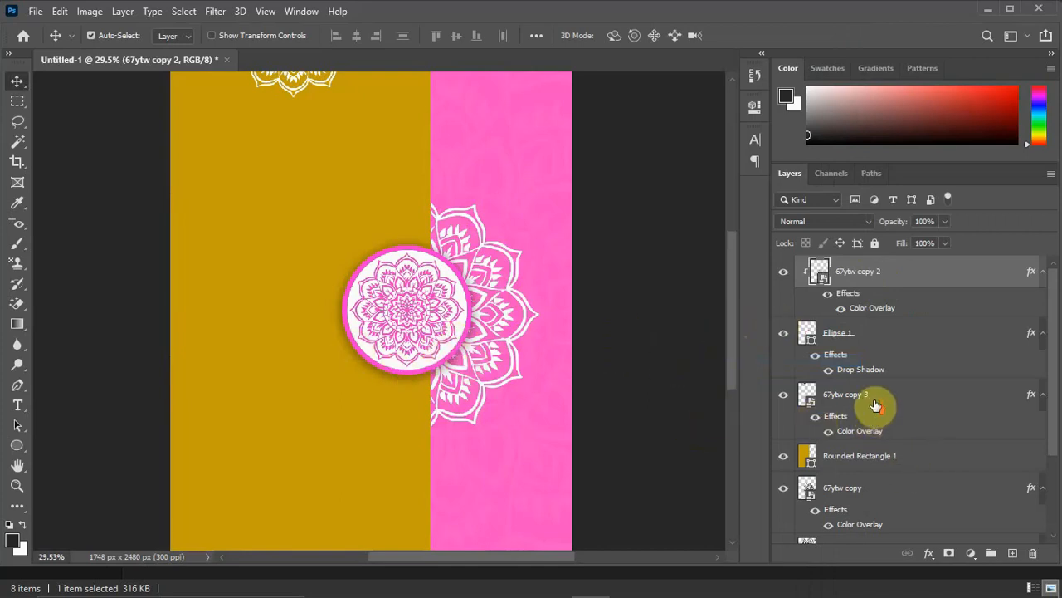
{"action": "scroll", "coordinate": [348, 247], "scroll_direction": "down", "scroll_amount": 3}
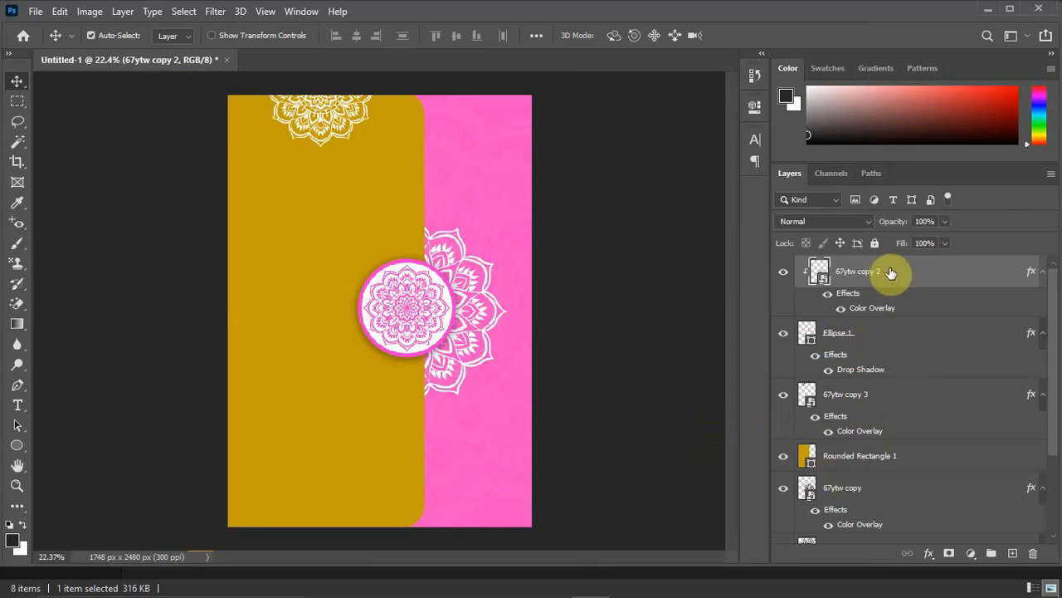
Group all layers from the clipped mandala down to the pink color fill and name the group Background.
{"action": "scroll", "coordinate": [840, 437], "scroll_direction": "down", "scroll_amount": 3}
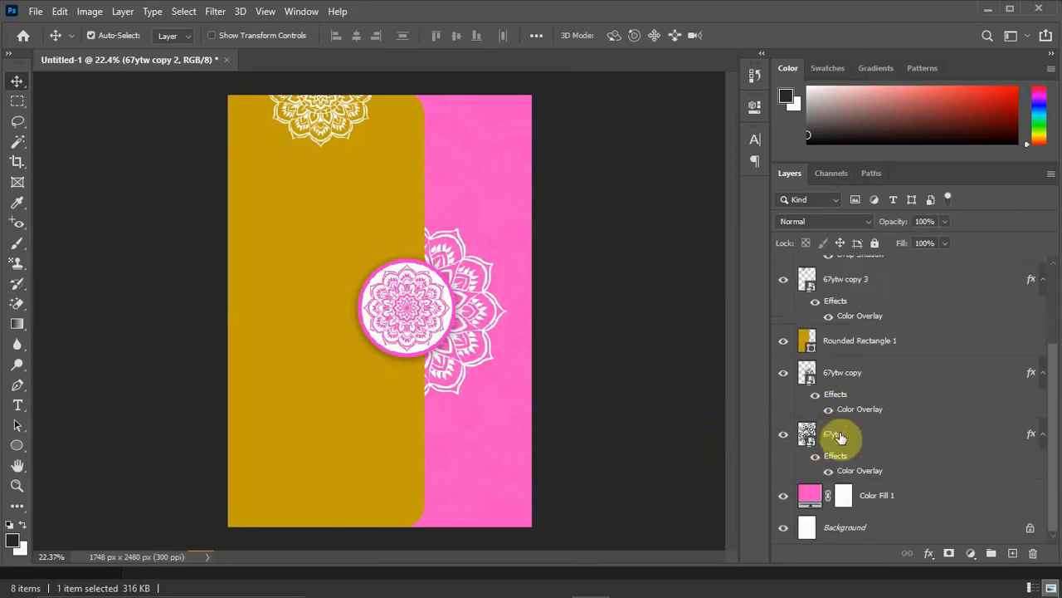
{"action": "left_click", "coordinate": [880, 498], "text": "shift"}
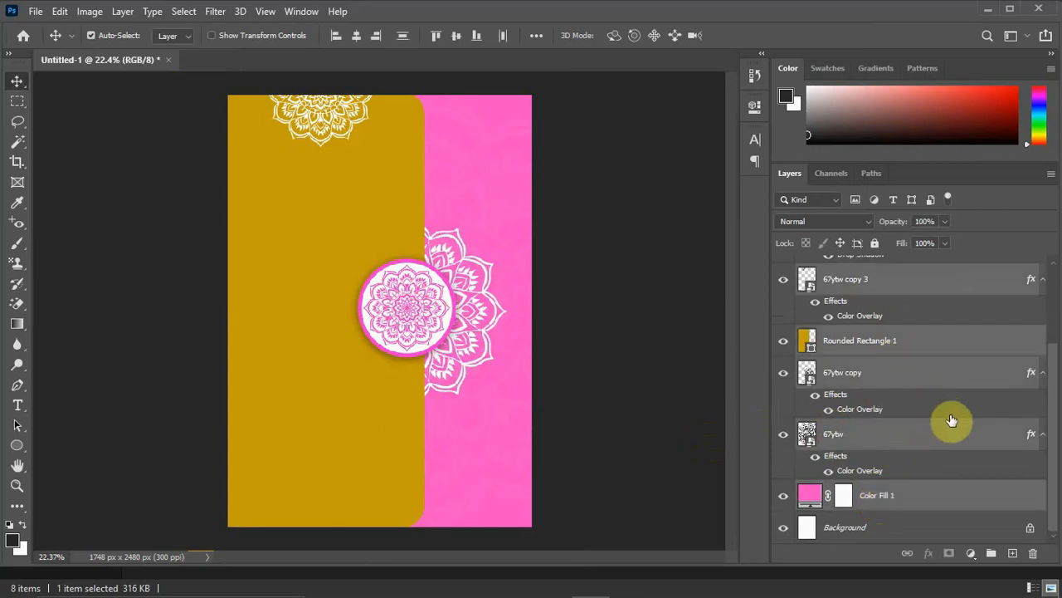
{"action": "key", "text": "ctrl+g"}
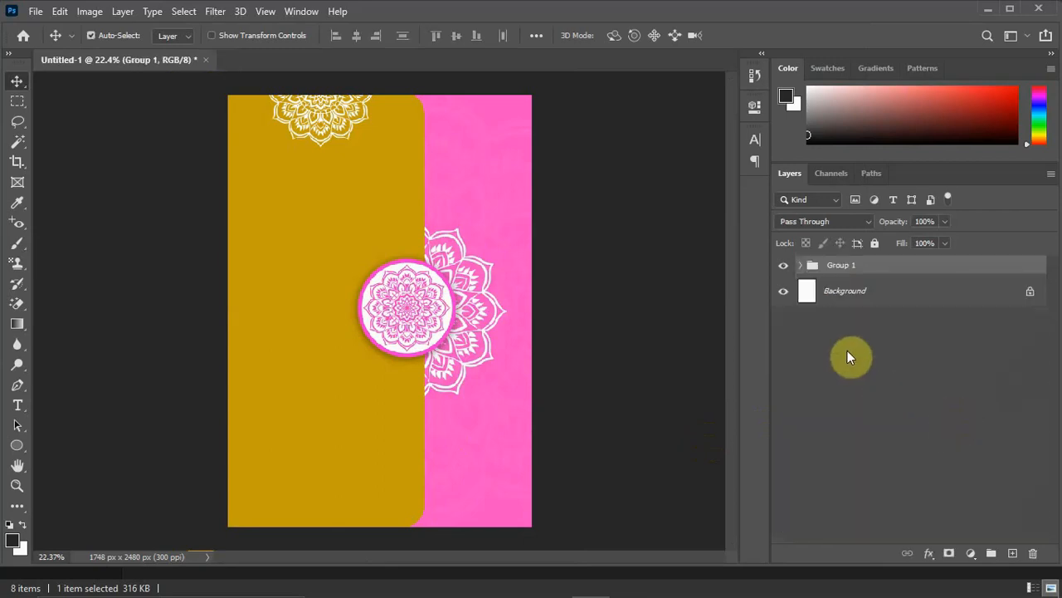
{"action": "double_click", "coordinate": [855, 265]}
{"action": "type", "text": "Background"}
{"action": "key", "text": "Return"}
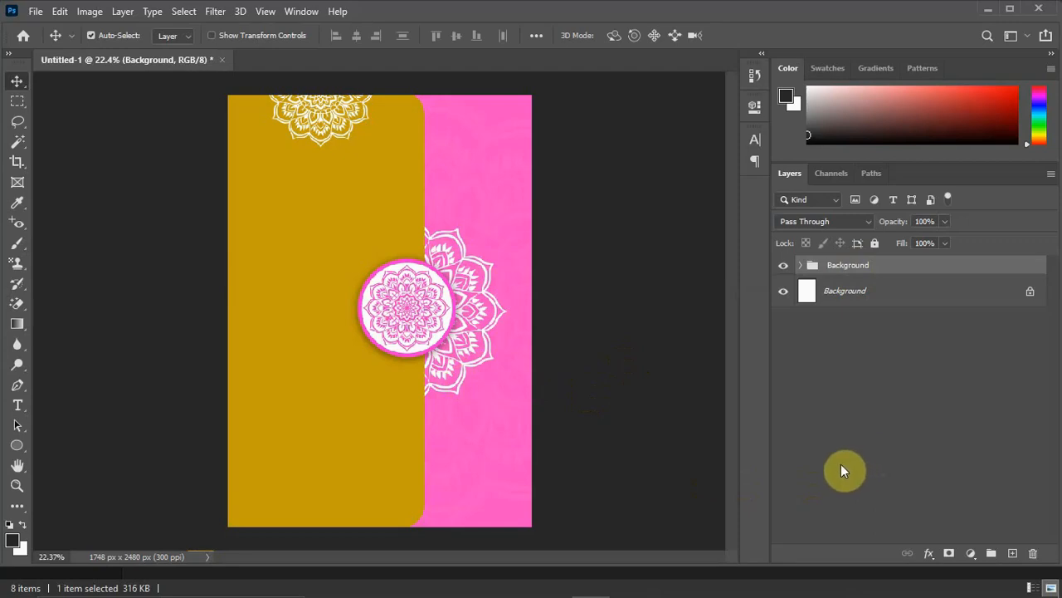
Start a horizontal text line on the gold panel below the top mandala and set its font to Edwardian Script ITC.
{"action": "left_click", "coordinate": [17, 405]}
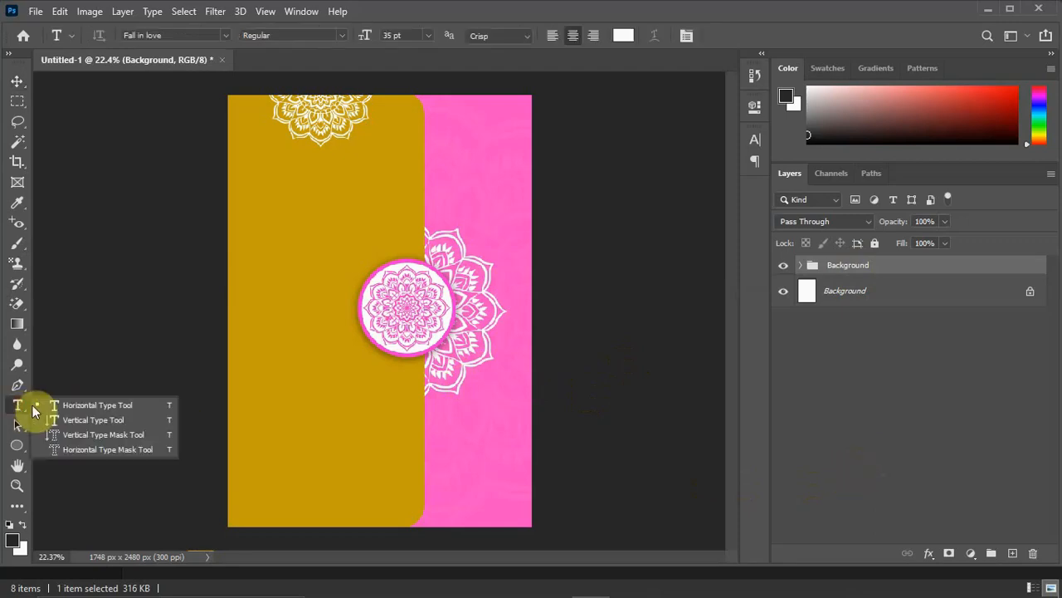
{"action": "left_click", "coordinate": [83, 405]}
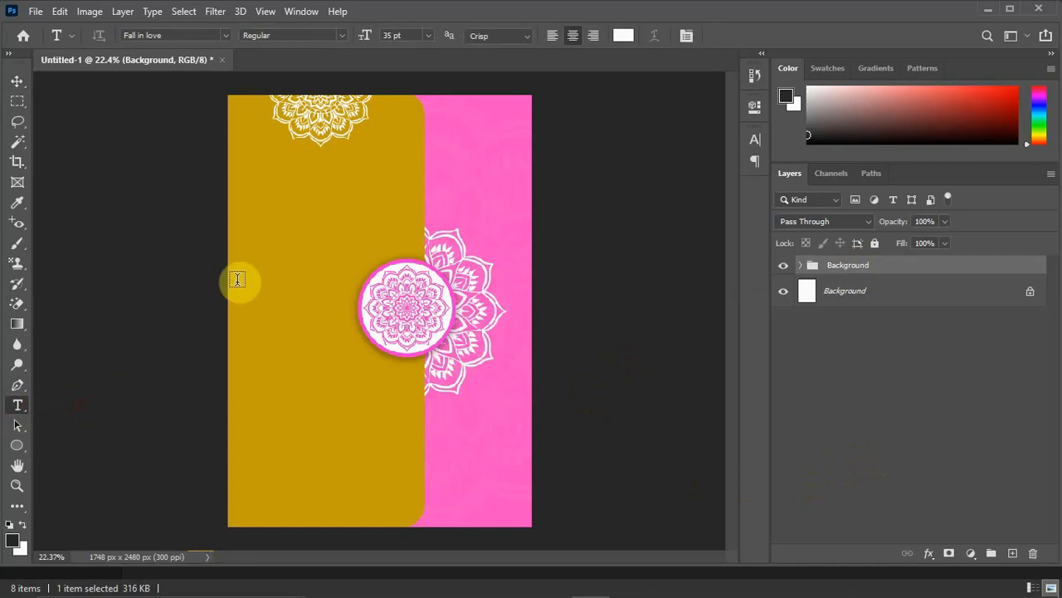
{"action": "left_click", "coordinate": [324, 193]}
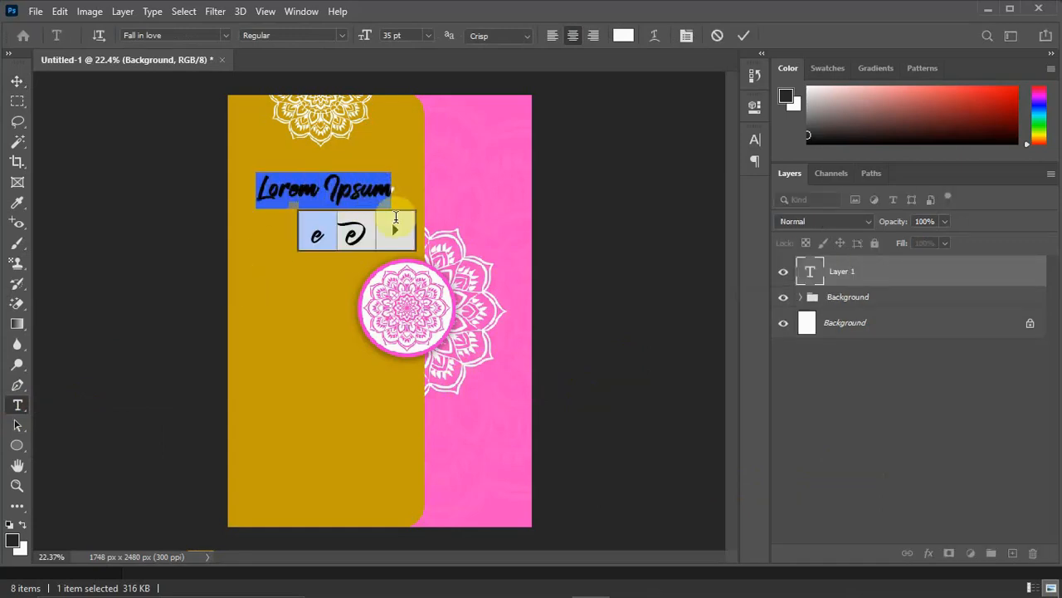
{"action": "left_click", "coordinate": [225, 37]}
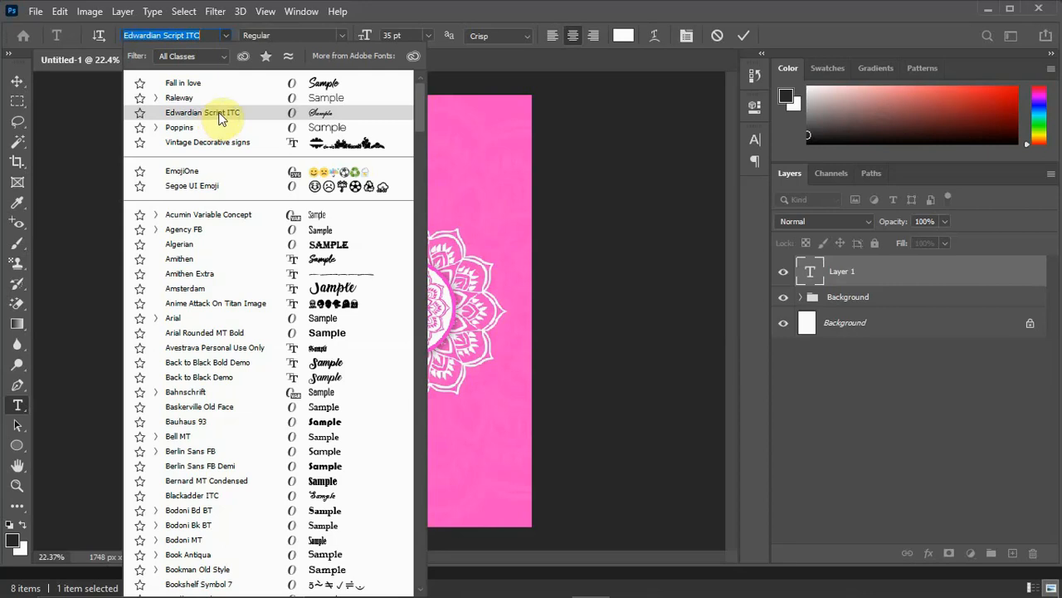
{"action": "left_click", "coordinate": [218, 112]}
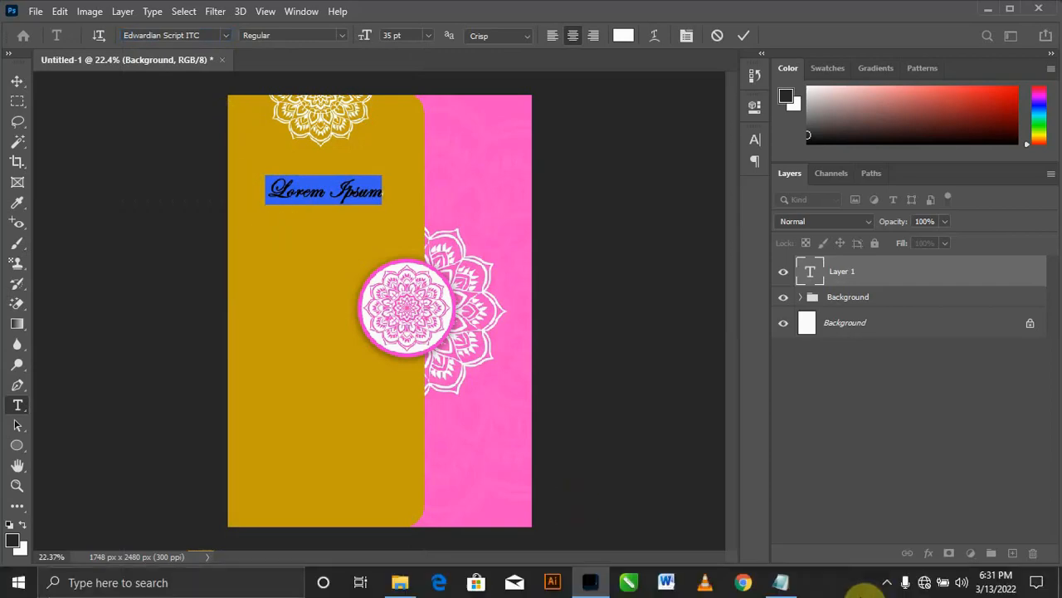
Switch to the Wedding IV 2 text file in Notepad, copy "Special Invitation" and paste it over the placeholder text on the card.
{"action": "left_click", "coordinate": [781, 584]}
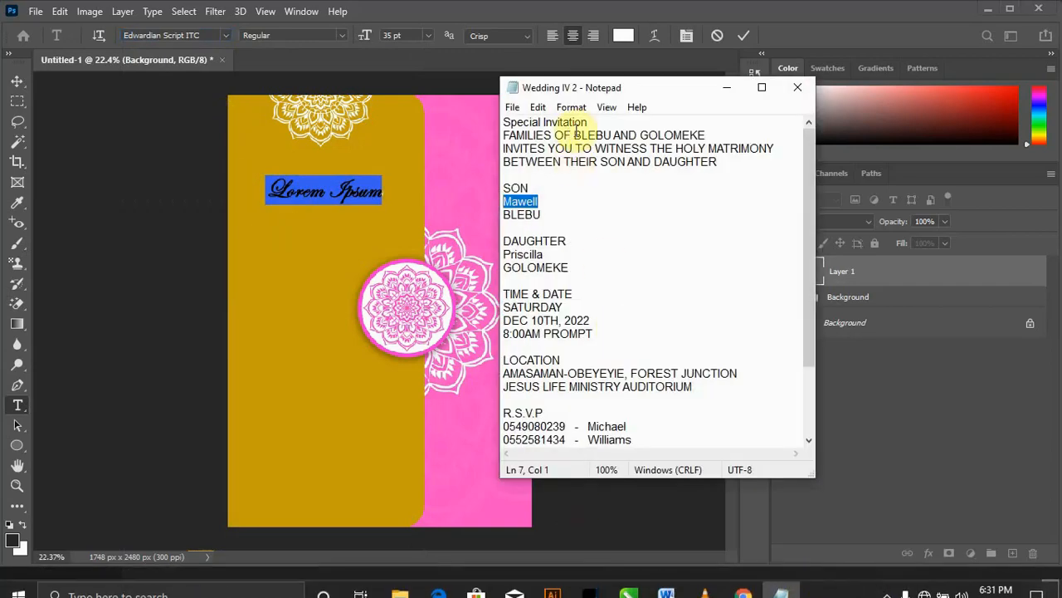
{"action": "left_click_drag", "start_coordinate": [591, 122], "coordinate": [503, 123]}
{"action": "key", "text": "ctrl+c"}
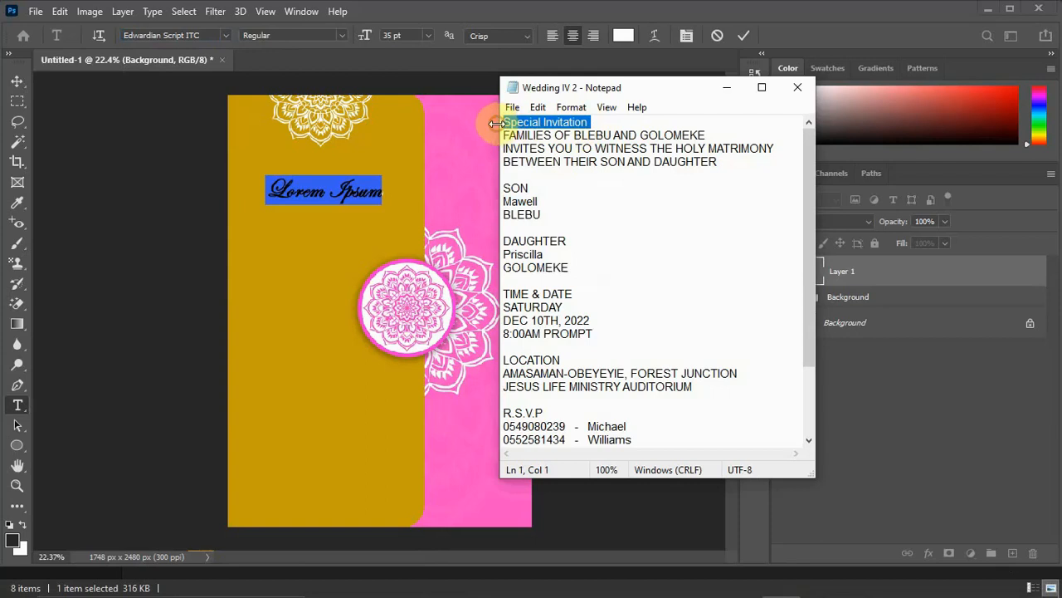
{"action": "left_click", "coordinate": [726, 87]}
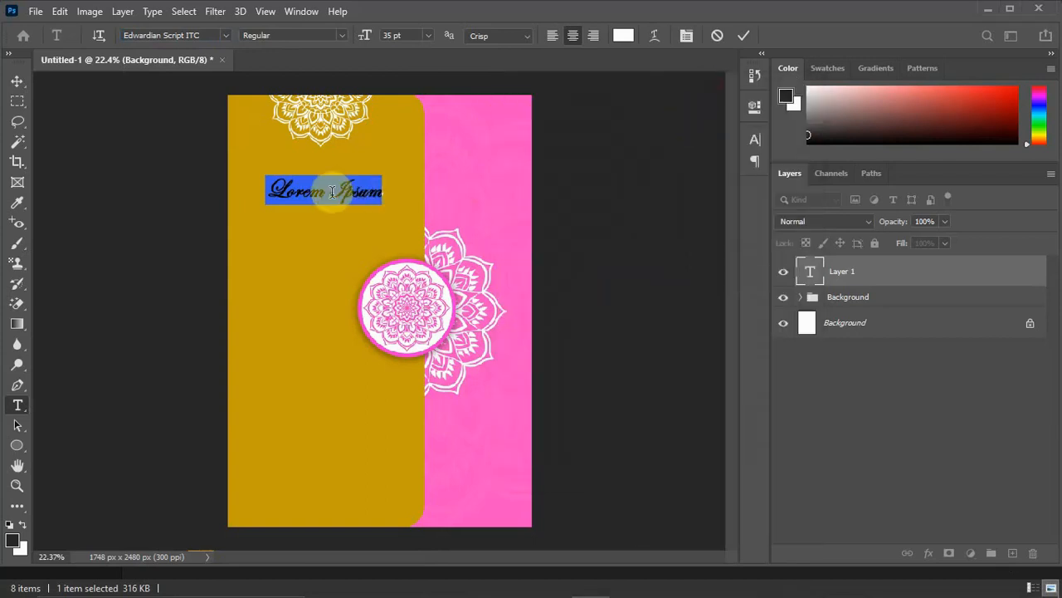
{"action": "key", "text": "ctrl+v"}
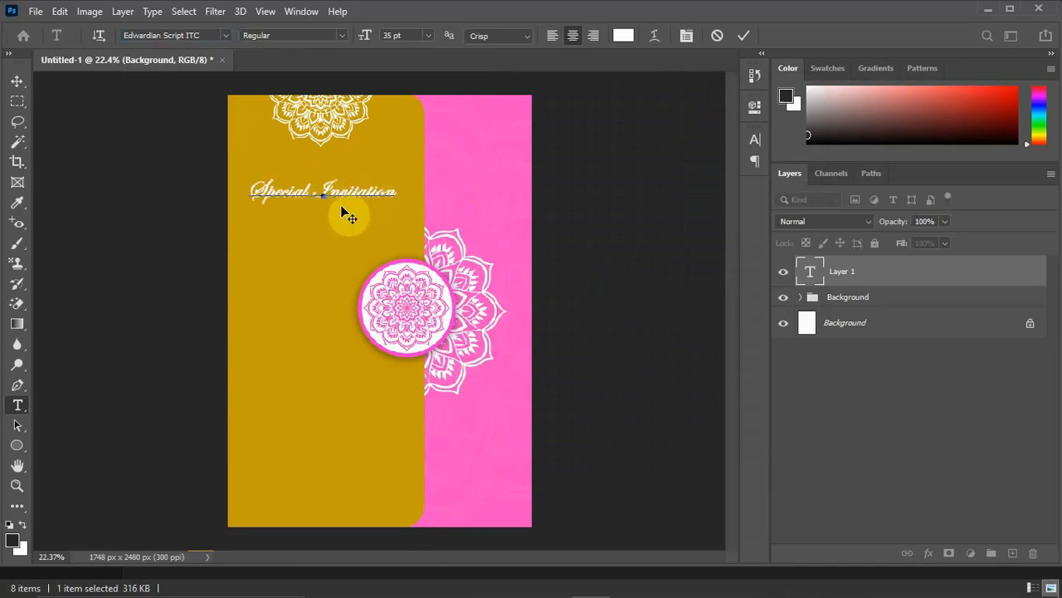
Recolor the whole "Special Invitation" text to the strong pink f218ad, starting from the card's background pink.
{"action": "triple_click", "coordinate": [397, 191]}
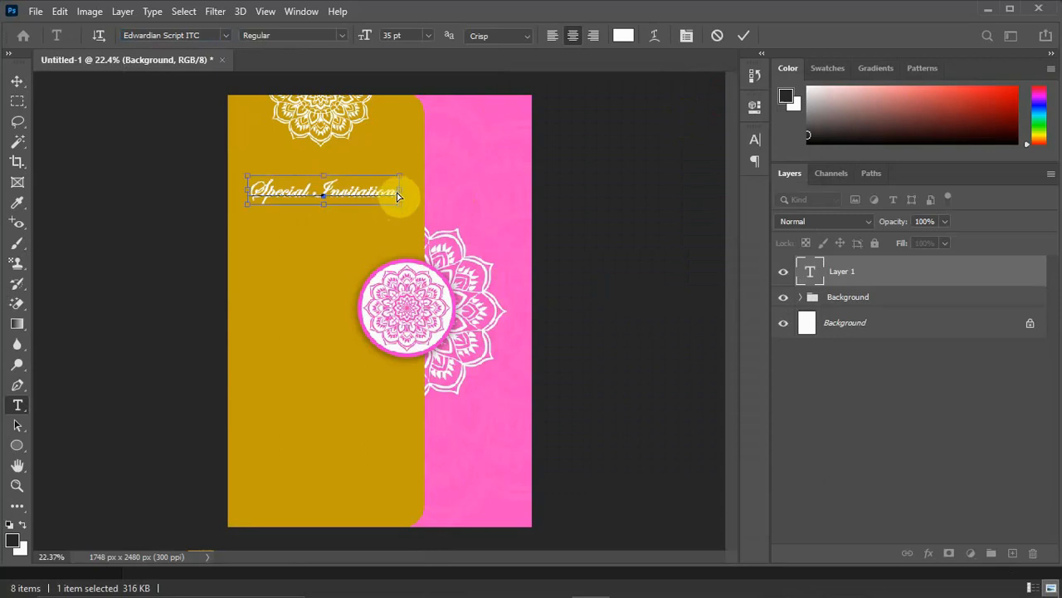
{"action": "left_click", "coordinate": [622, 37]}
{"action": "left_click", "coordinate": [476, 137]}
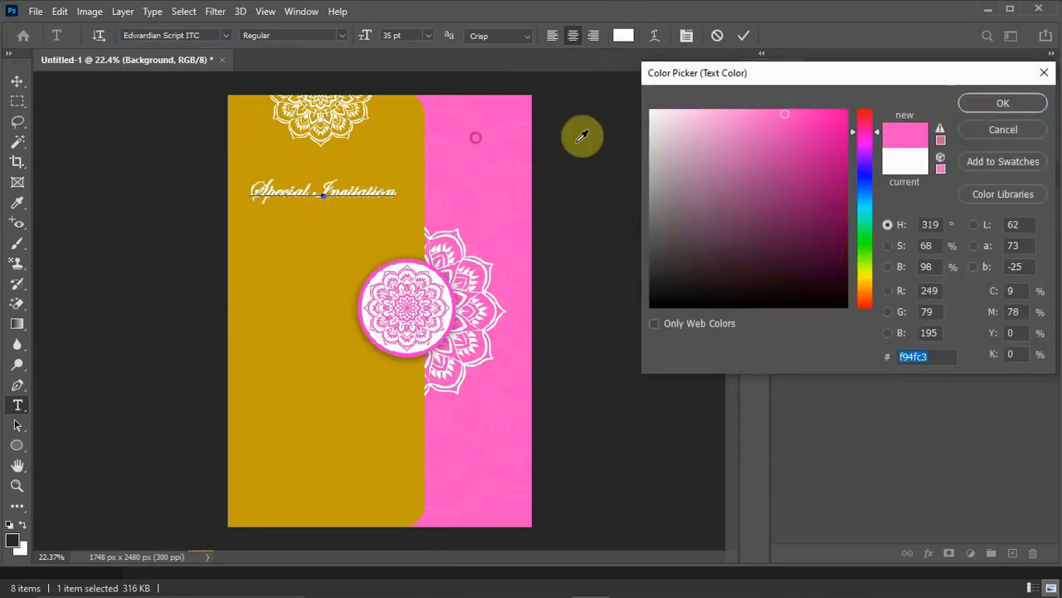
{"action": "left_click", "coordinate": [804, 113]}
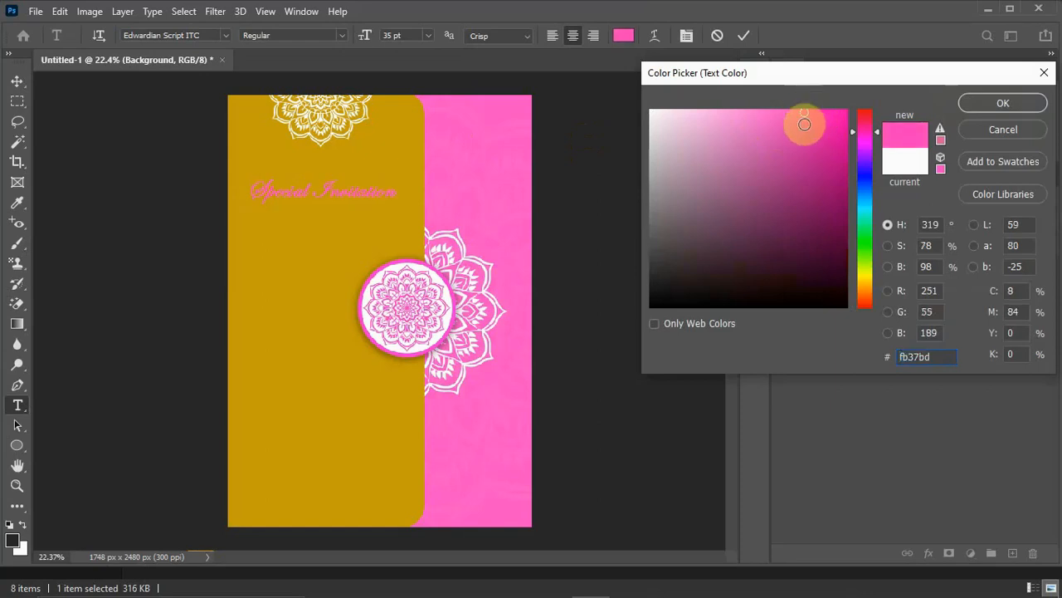
{"action": "left_click", "coordinate": [803, 152]}
{"action": "left_click", "coordinate": [816, 134]}
{"action": "left_click", "coordinate": [813, 180]}
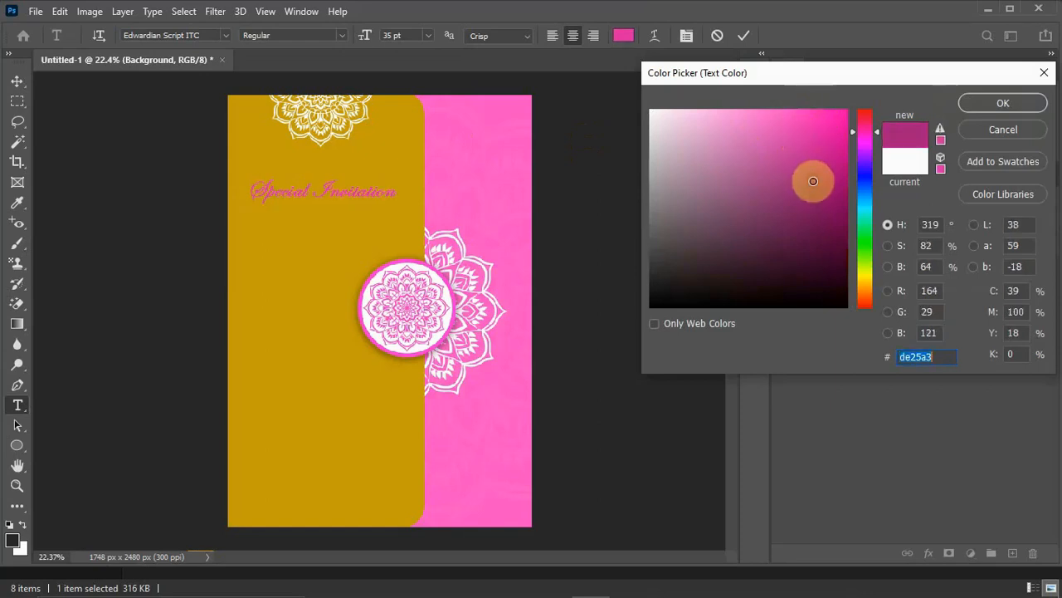
{"action": "left_click", "coordinate": [825, 163]}
{"action": "left_click", "coordinate": [798, 148]}
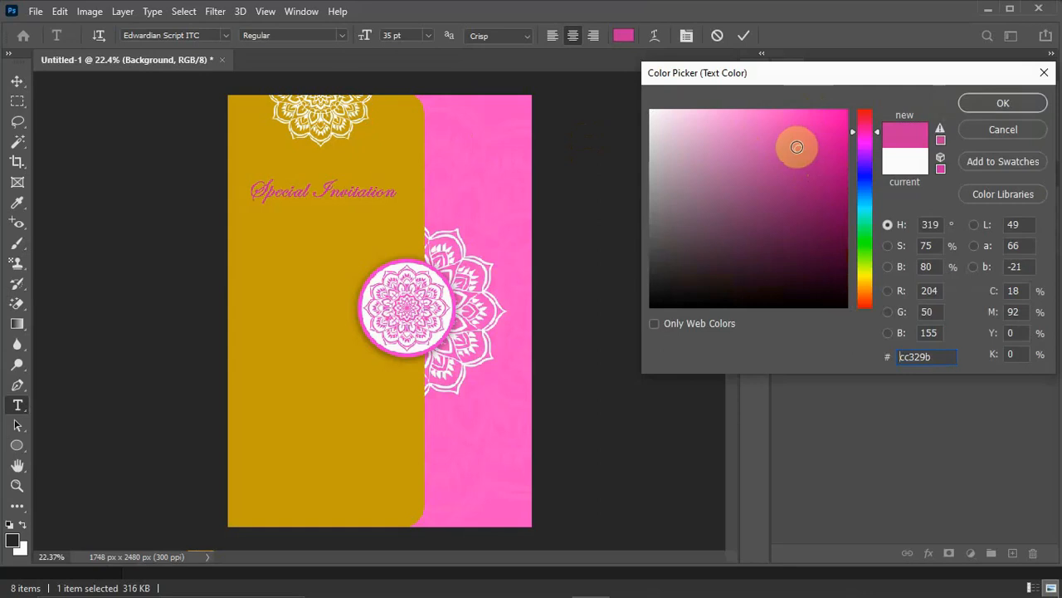
{"action": "left_click", "coordinate": [813, 122]}
{"action": "left_click", "coordinate": [828, 119]}
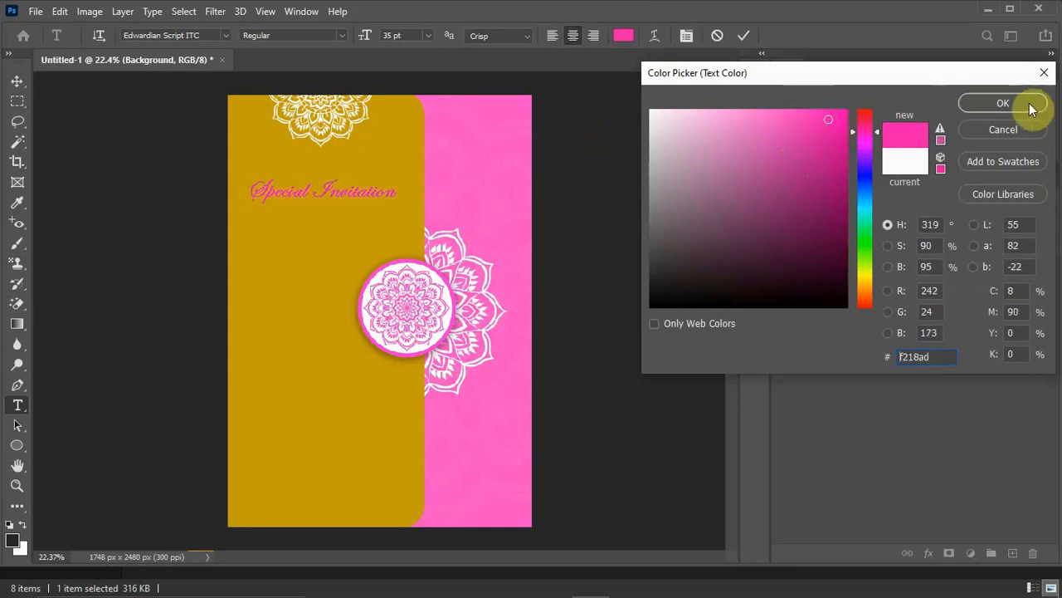
{"action": "left_click", "coordinate": [1002, 103]}
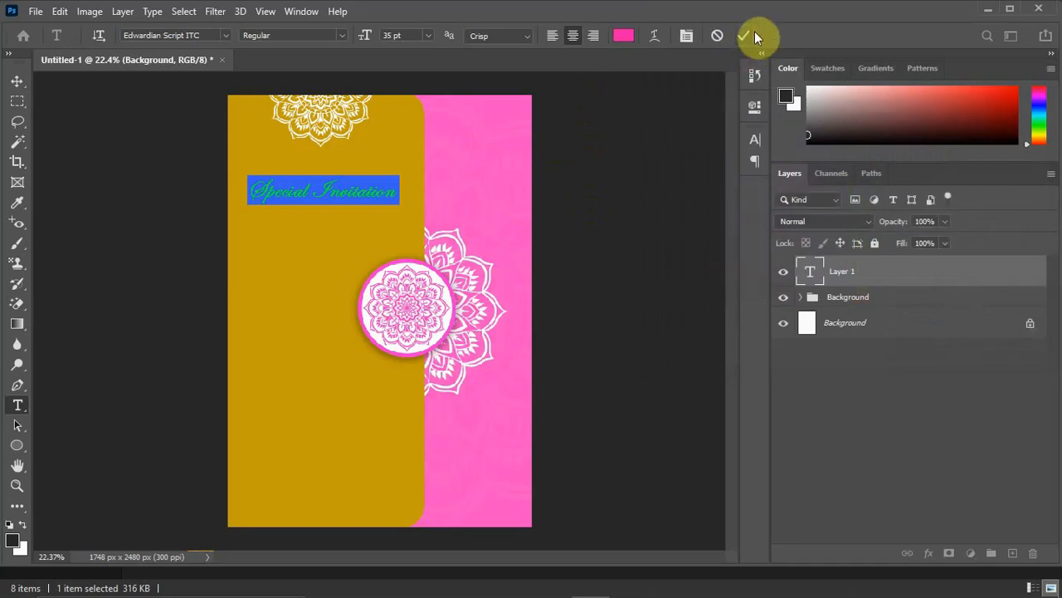
Commit the "Special Invitation" heading and move it up to sit just below the top mandala.
{"action": "left_click", "coordinate": [746, 35]}
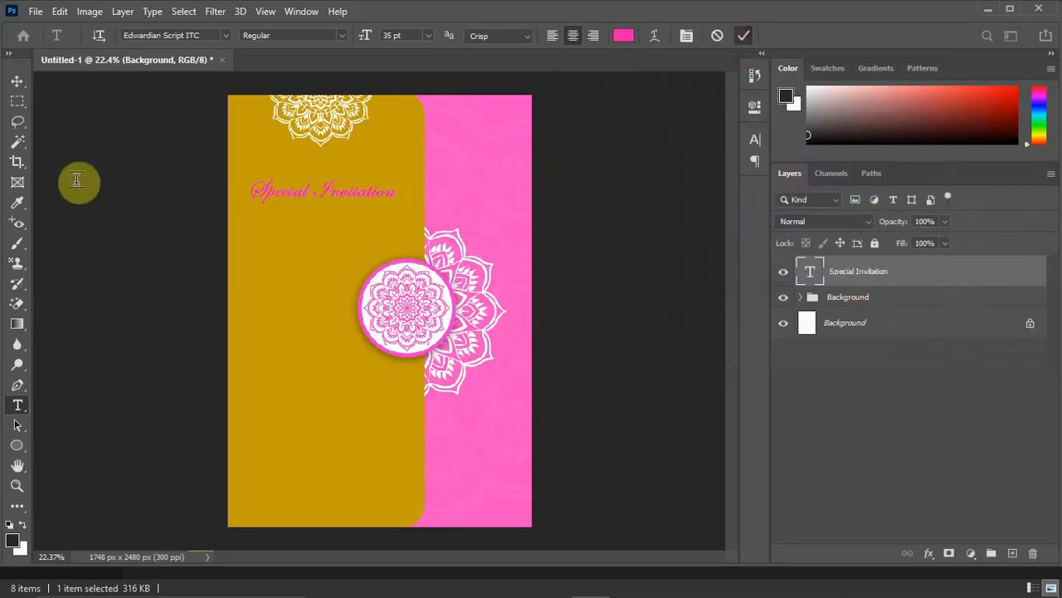
{"action": "left_click", "coordinate": [19, 81]}
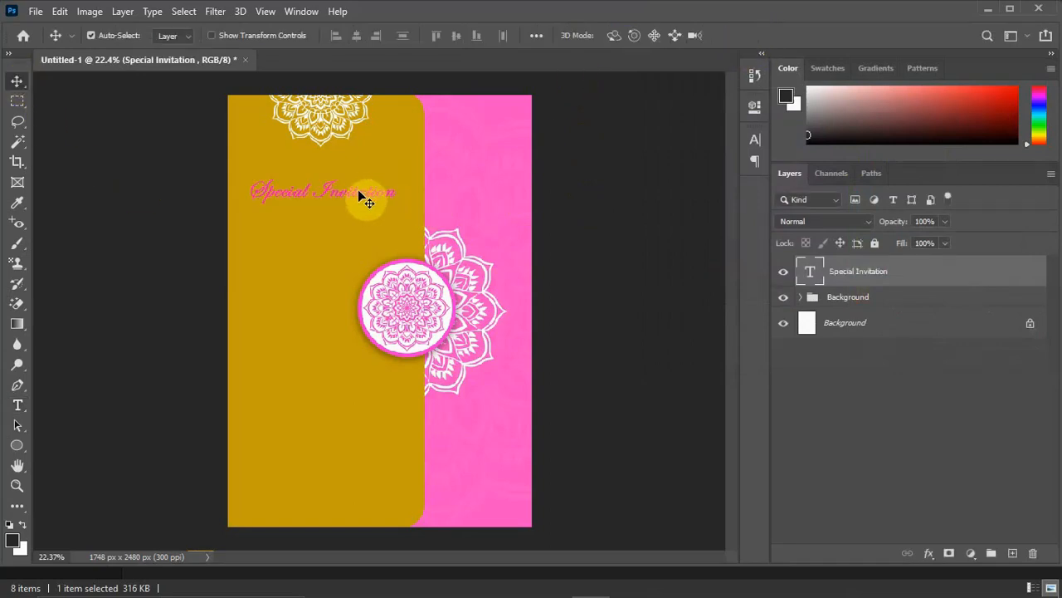
{"action": "left_click_drag", "start_coordinate": [358, 196], "coordinate": [354, 163]}
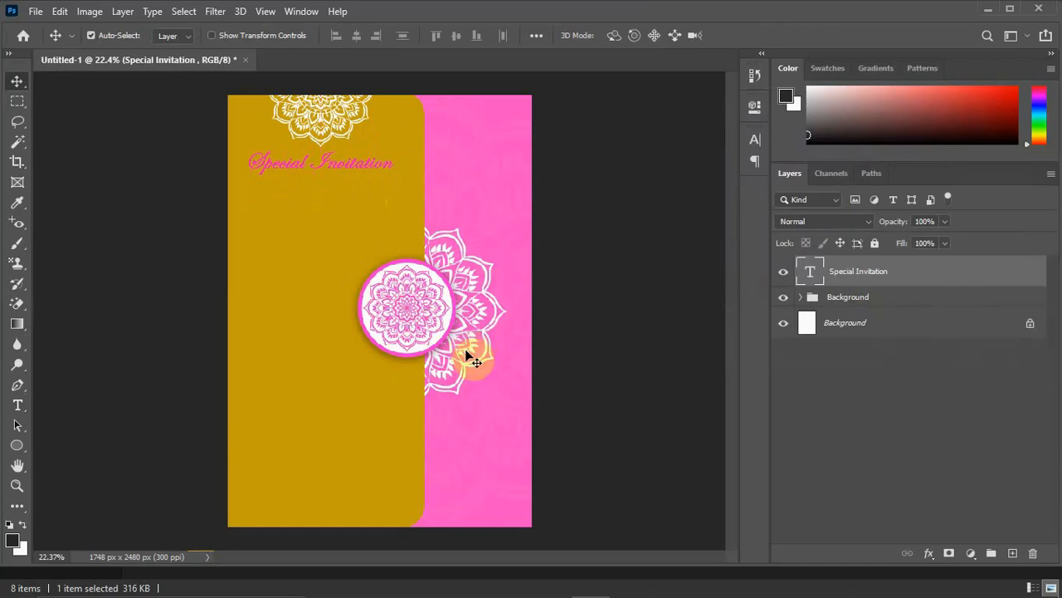
Copy the three lines about the families' invitation from the Notepad file and start a new text line below the heading.
{"action": "left_click", "coordinate": [781, 585]}
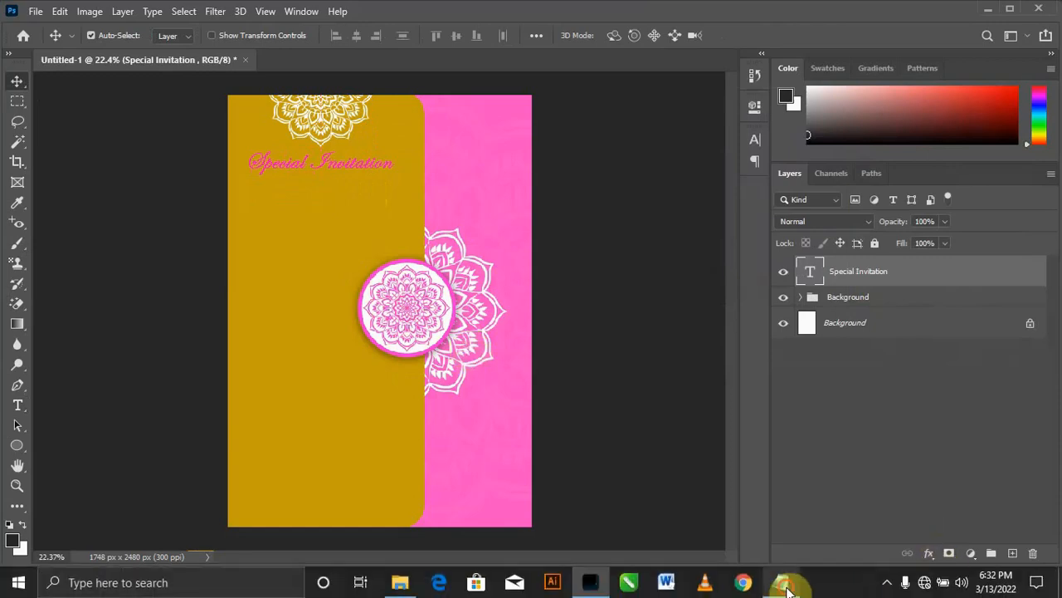
{"action": "left_click_drag", "start_coordinate": [721, 160], "coordinate": [497, 140]}
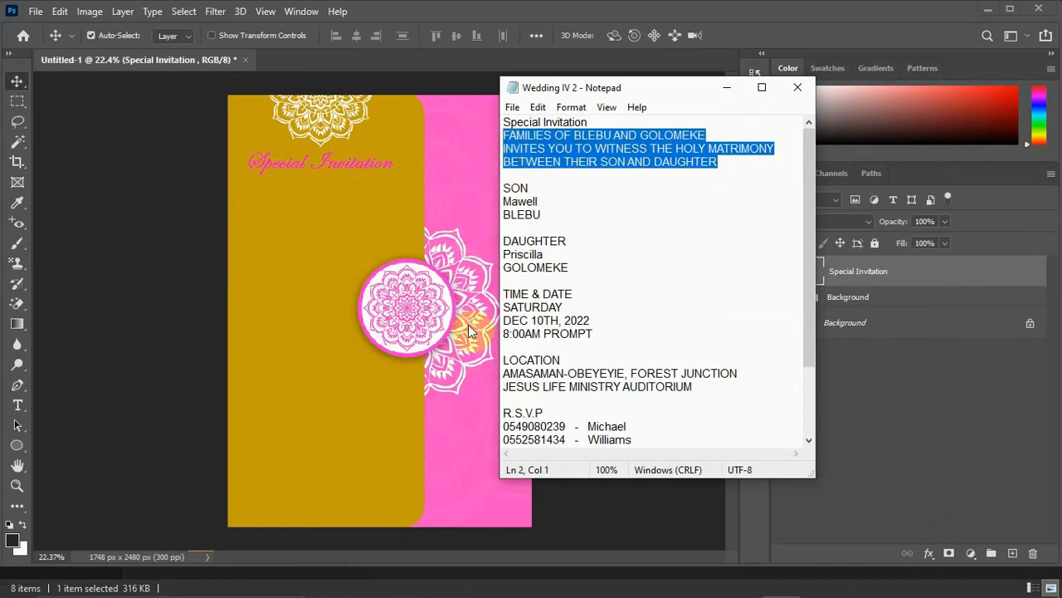
{"action": "left_click", "coordinate": [730, 86]}
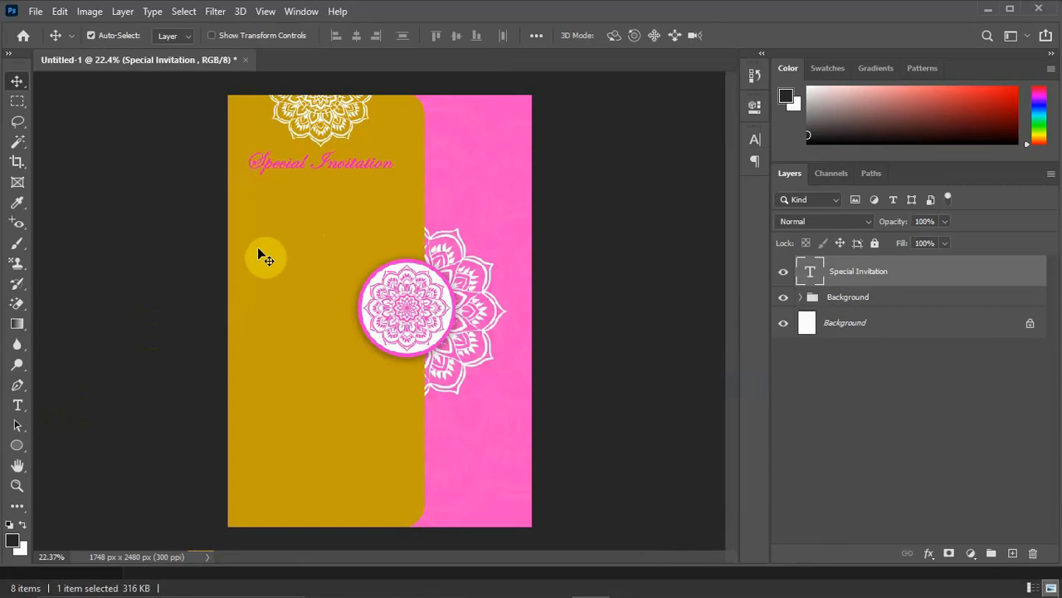
{"action": "key", "text": "t"}
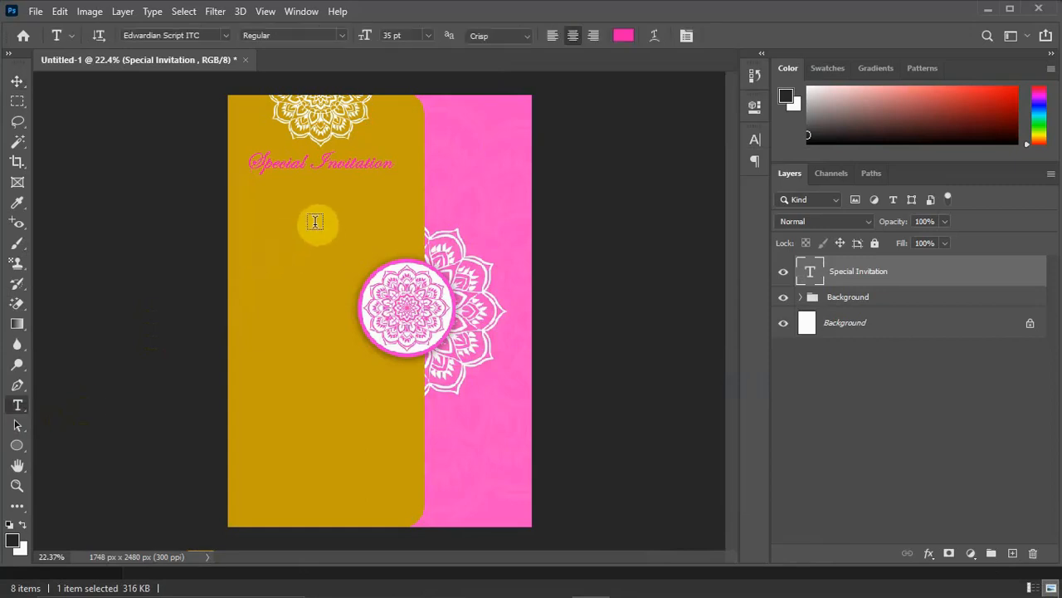
{"action": "left_click", "coordinate": [315, 222]}
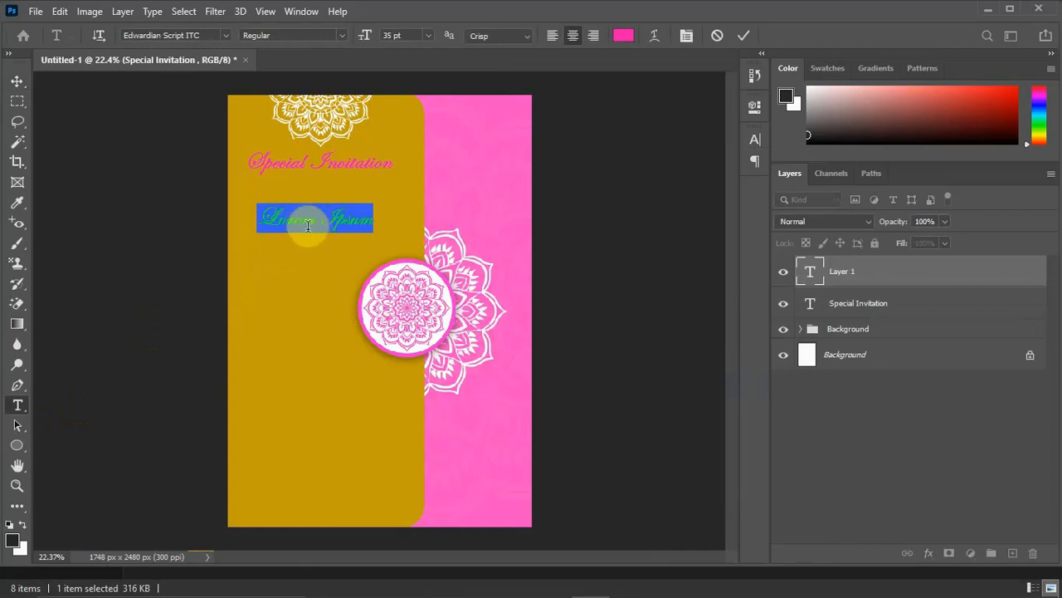
Set the new text line's font to Raleway in the SemiBold style.
{"action": "left_click", "coordinate": [225, 35]}
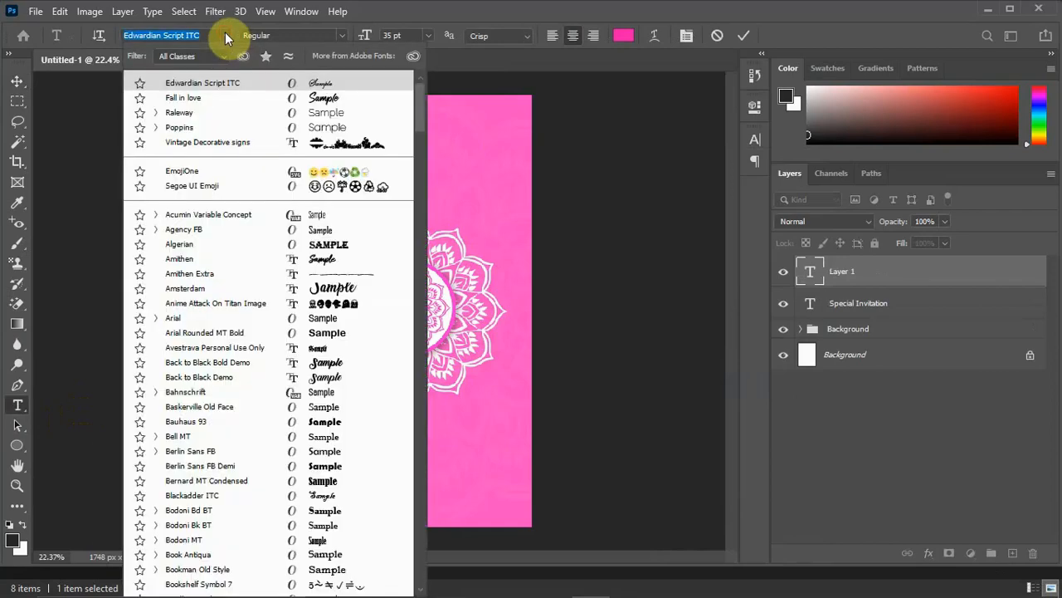
{"action": "left_click", "coordinate": [206, 116]}
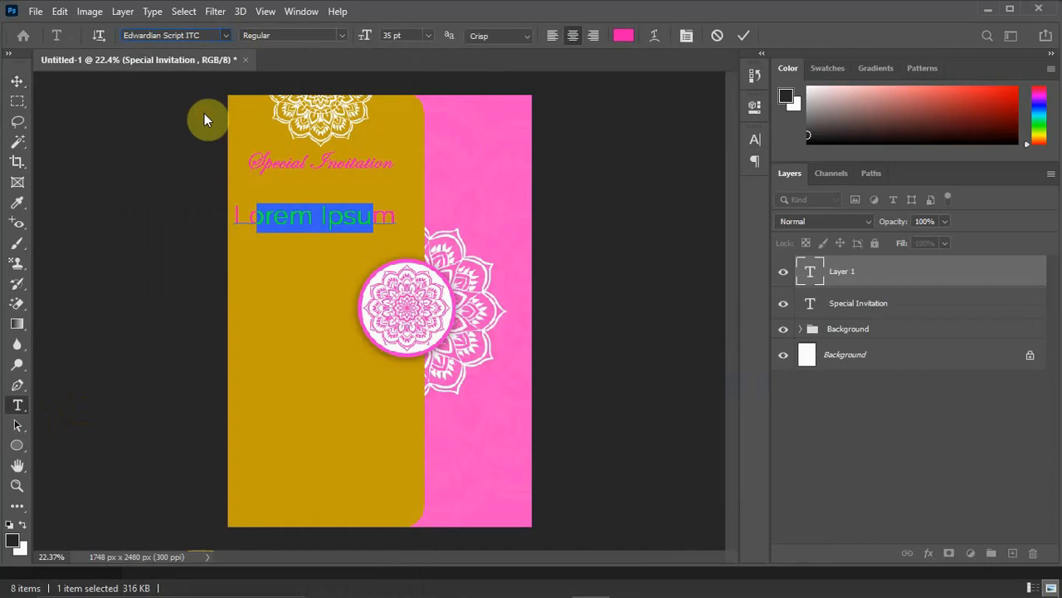
{"action": "left_click", "coordinate": [342, 34]}
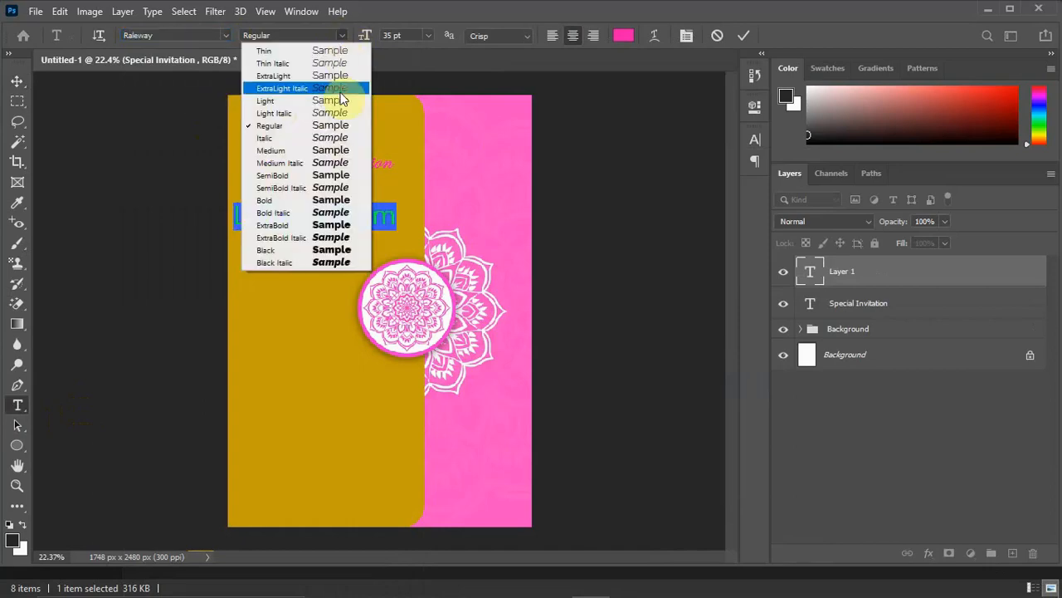
{"action": "left_click", "coordinate": [333, 200]}
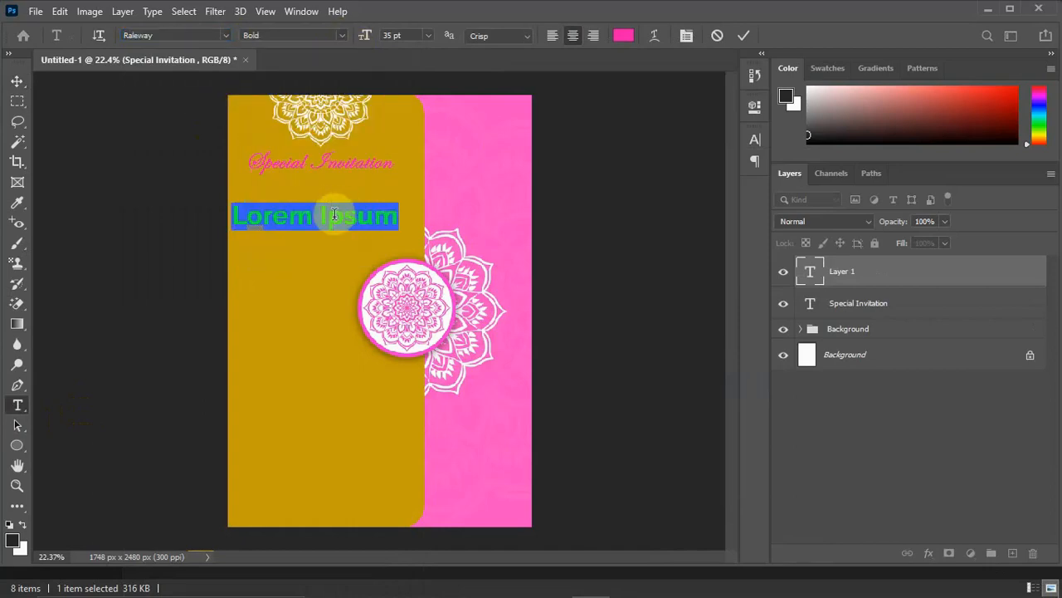
{"action": "left_click", "coordinate": [342, 34]}
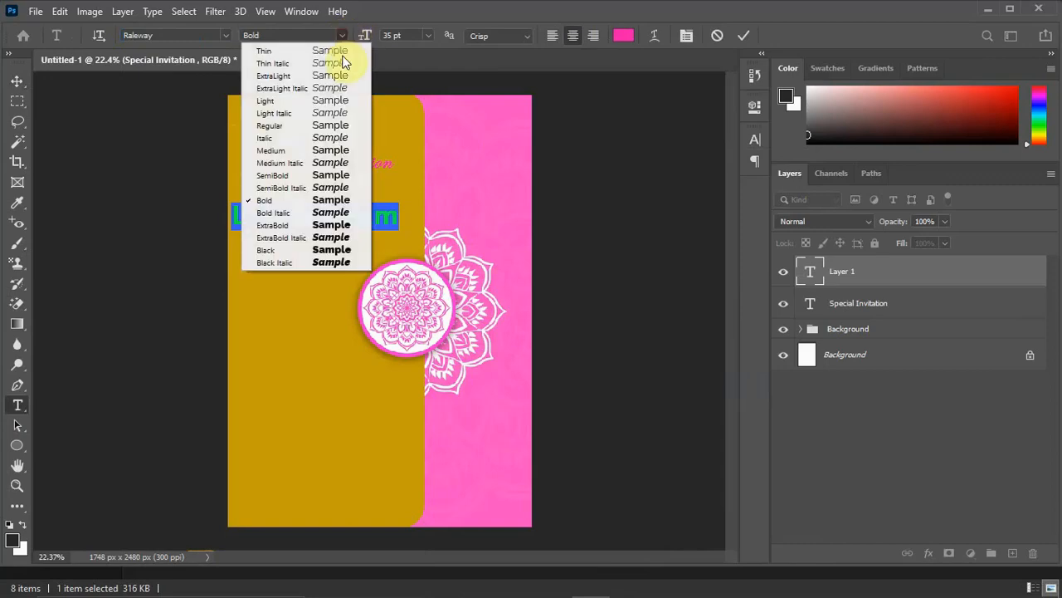
{"action": "left_click", "coordinate": [318, 176]}
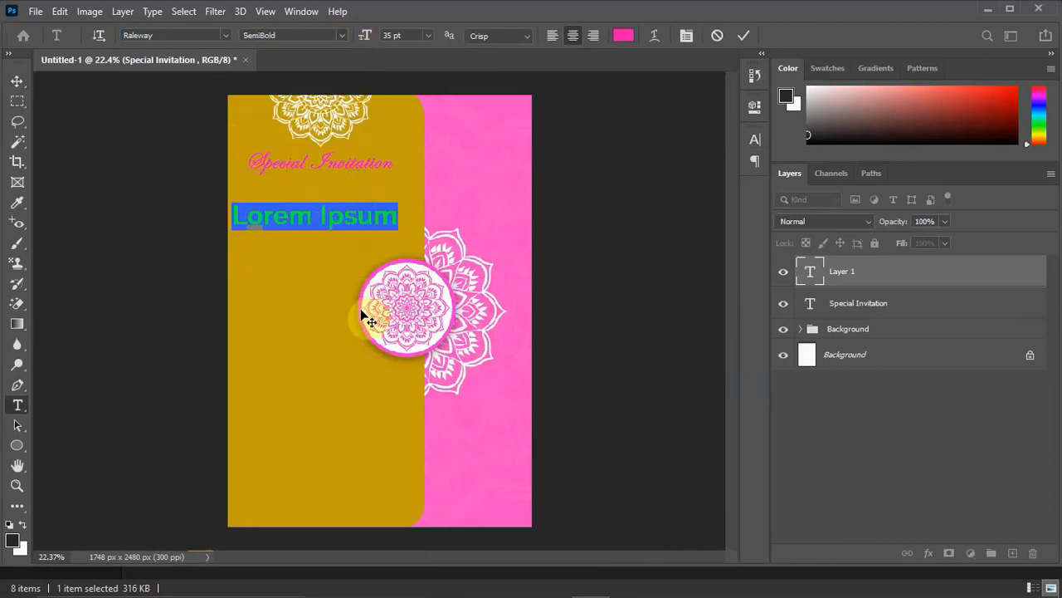
Paste the copied invitation lines and set their font size to 9 pt and leading to 13 pt.
{"action": "key", "text": "ctrl+v"}
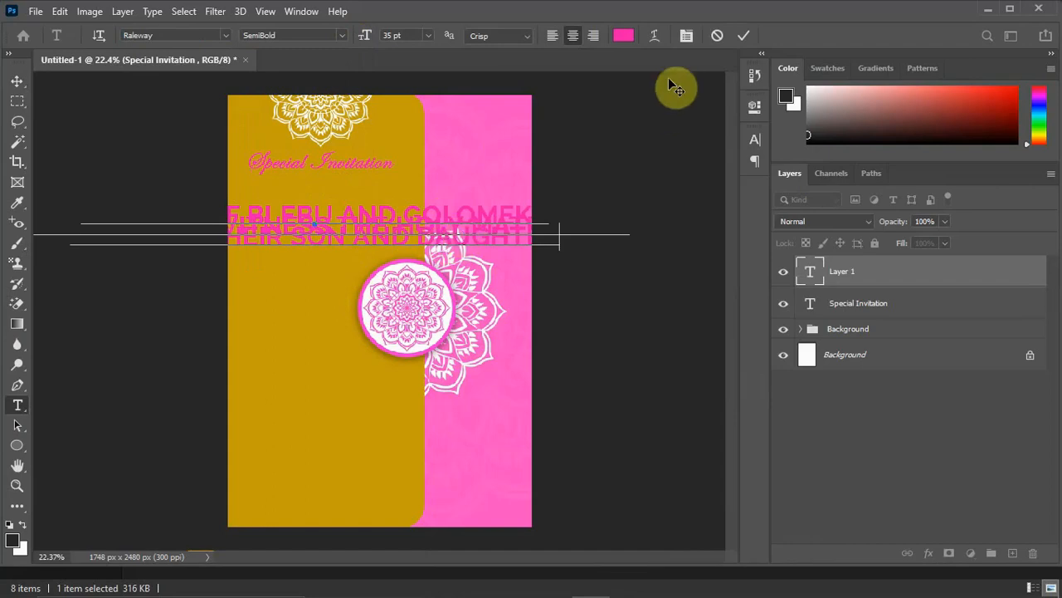
{"action": "left_click", "coordinate": [512, 237]}
{"action": "key", "text": "ctrl+a"}
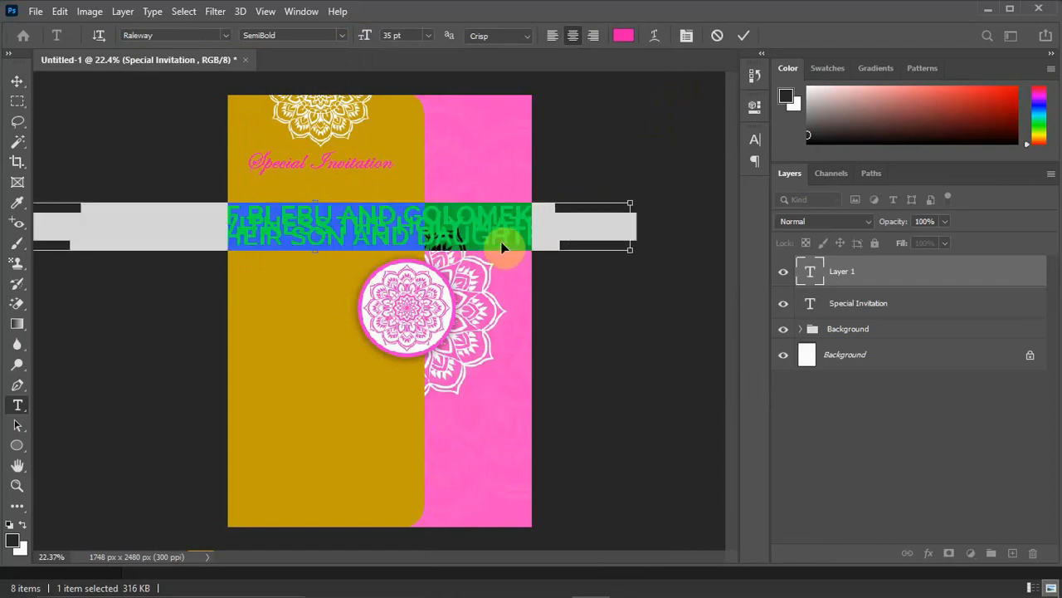
{"action": "left_click", "coordinate": [686, 37]}
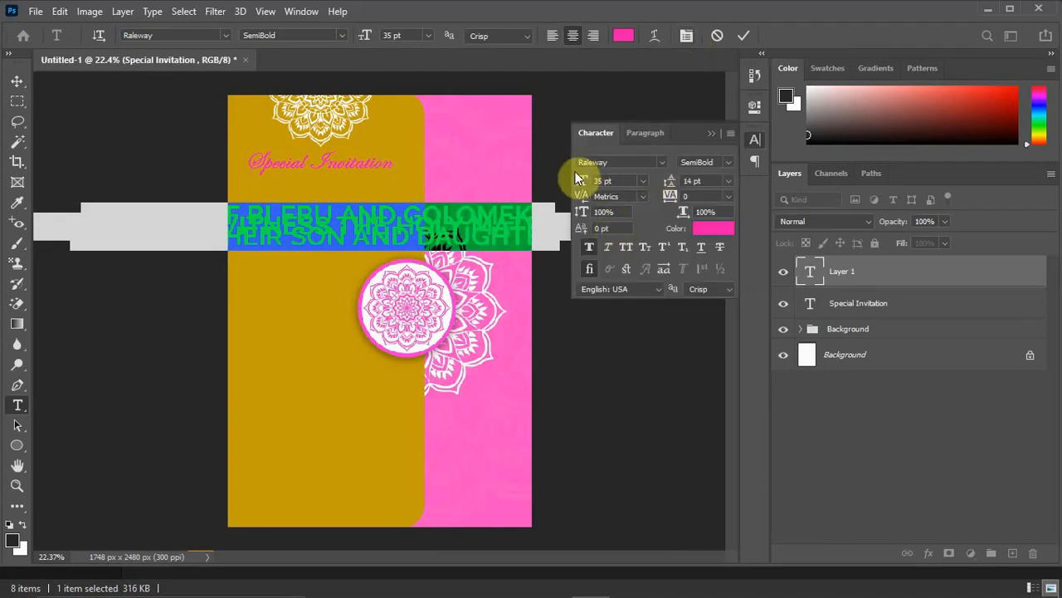
{"action": "left_click_drag", "start_coordinate": [576, 185], "coordinate": [561, 196]}
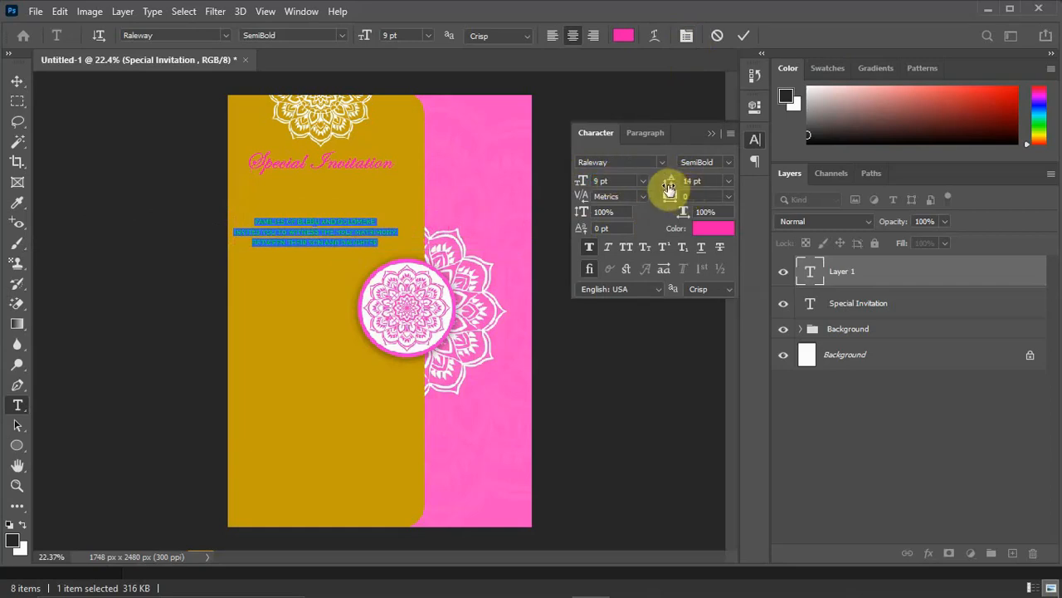
{"action": "left_click_drag", "start_coordinate": [669, 190], "coordinate": [667, 188]}
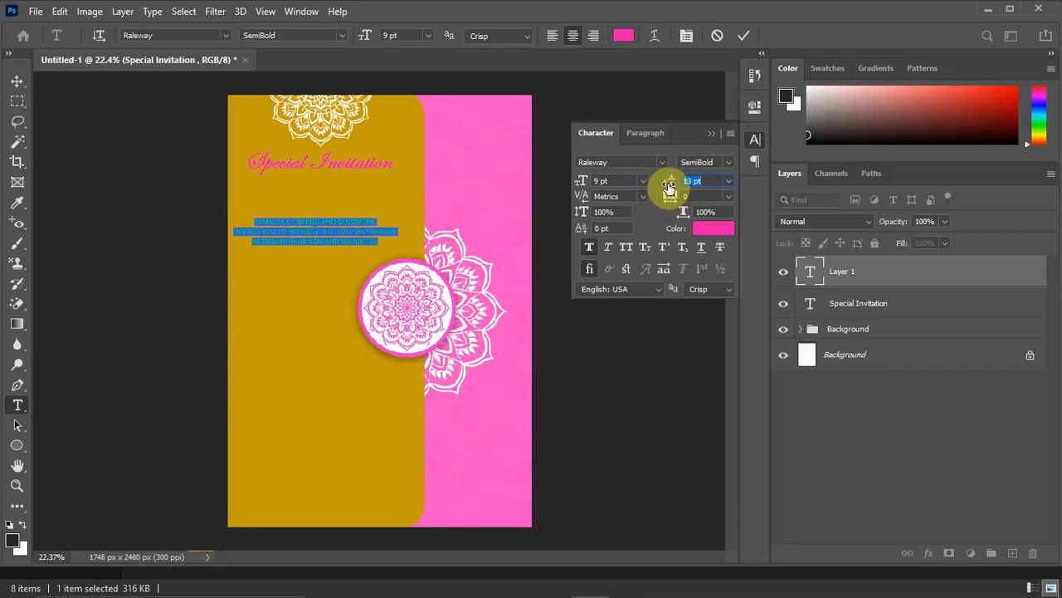
Change the three-line invitation text's color to white (ffffff).
{"action": "left_click", "coordinate": [710, 229]}
{"action": "left_click_drag", "start_coordinate": [659, 142], "coordinate": [640, 92]}
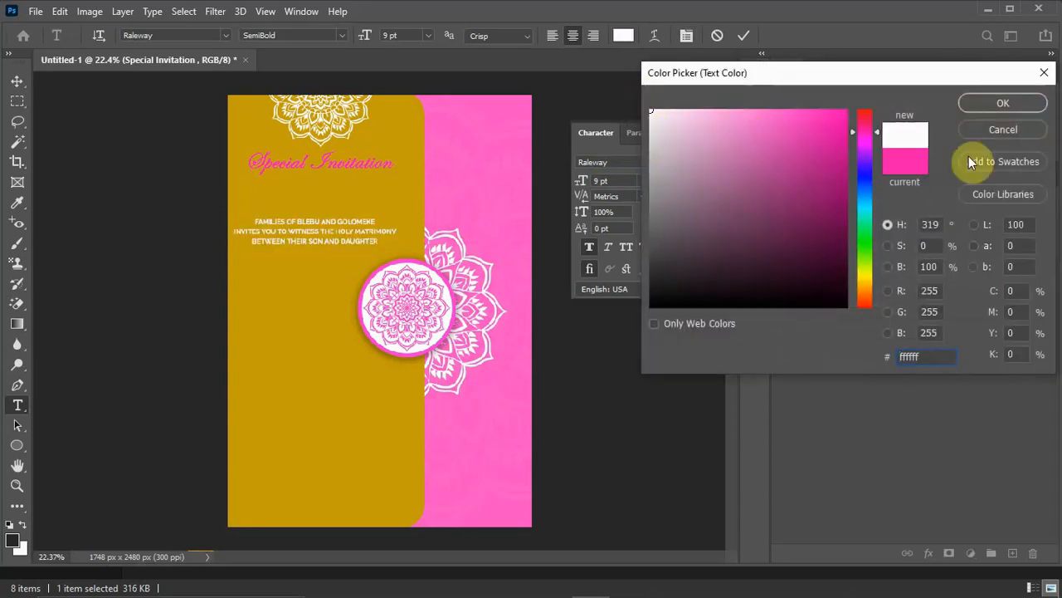
{"action": "left_click", "coordinate": [996, 103]}
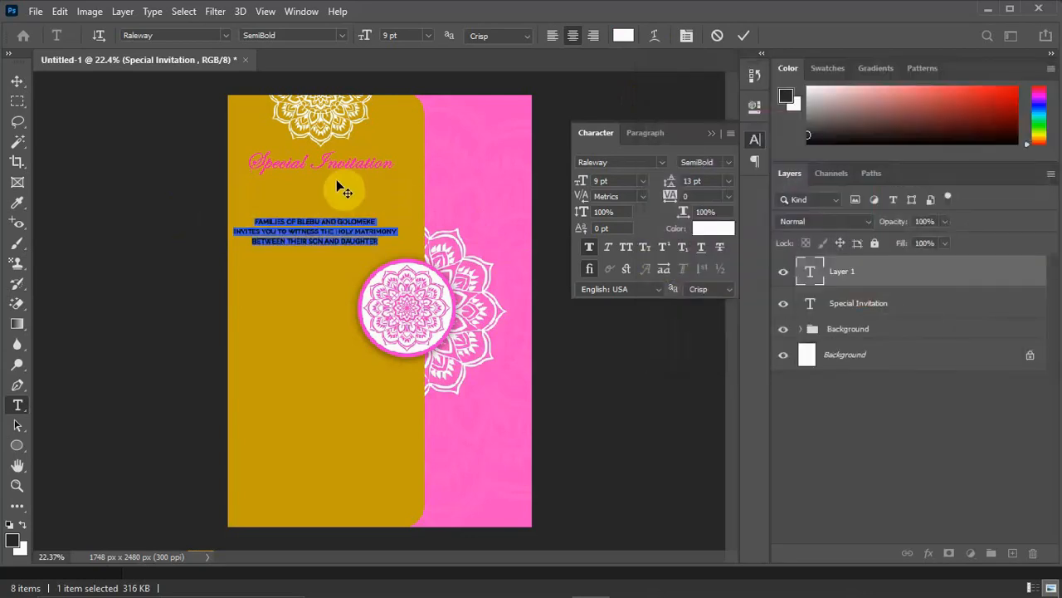
Commit the three-line invitation text and move it up to just below the "Special Invitation" heading.
{"action": "left_click", "coordinate": [744, 34]}
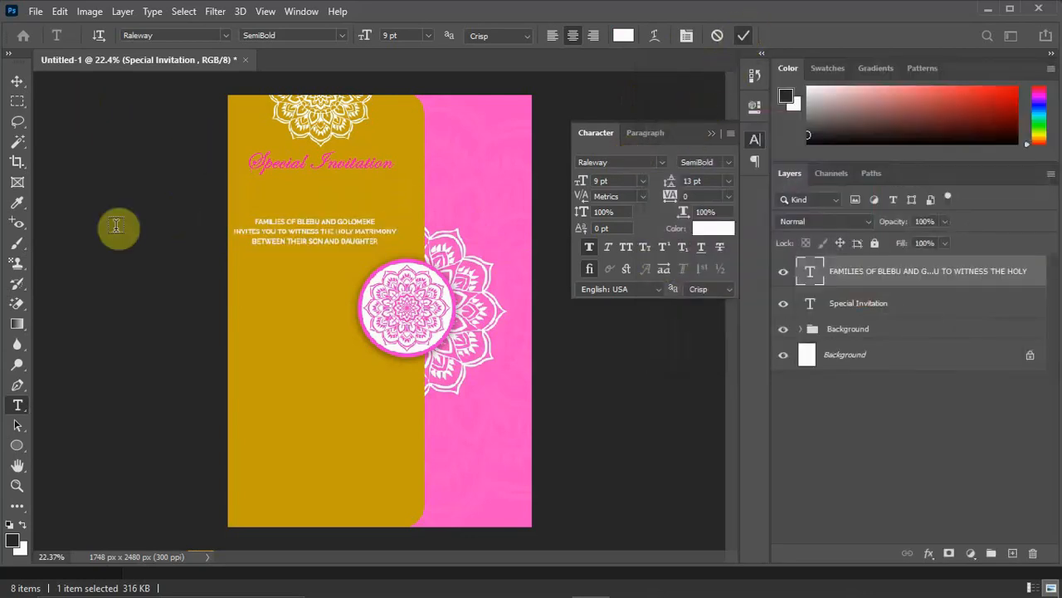
{"action": "left_click", "coordinate": [16, 81]}
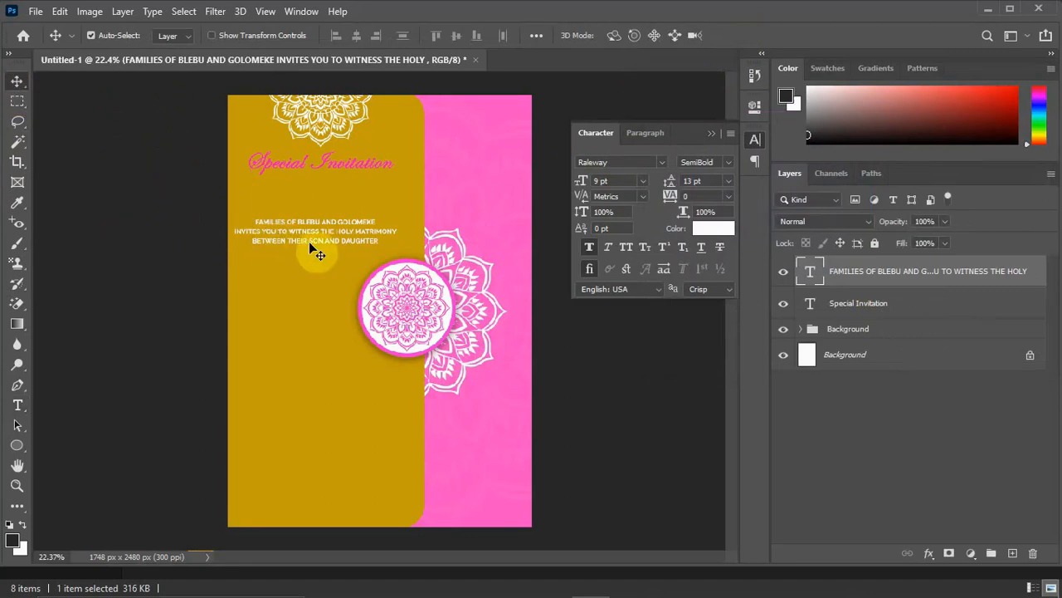
{"action": "left_click_drag", "start_coordinate": [333, 221], "coordinate": [337, 191]}
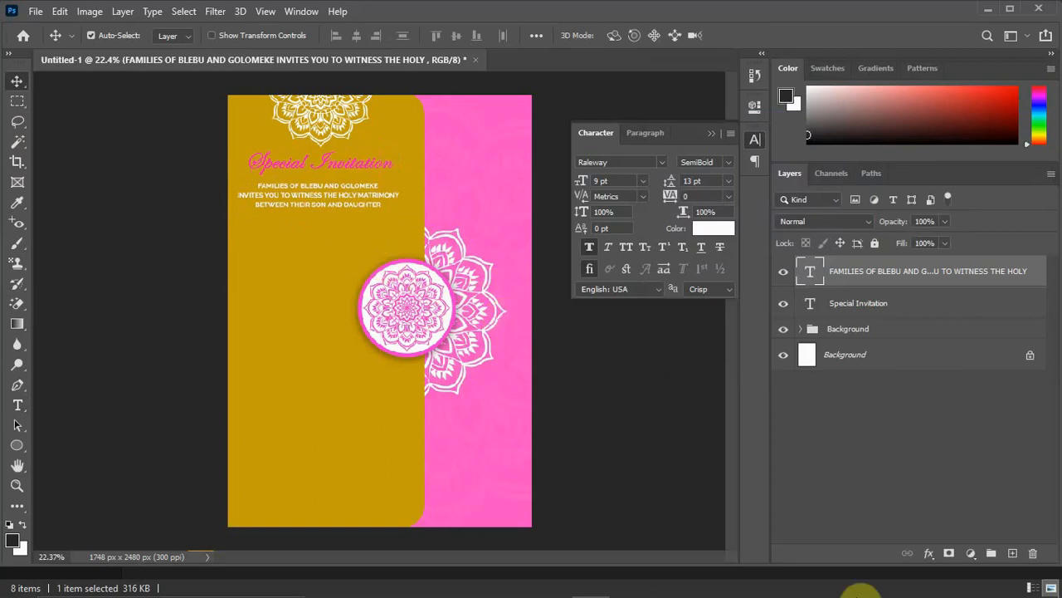
Switch to the Wedding IV 2 file in Notepad, copy the son's first name and return to Photoshop.
{"action": "mouse_move", "coordinate": [863, 594]}
{"action": "left_click", "coordinate": [781, 582]}
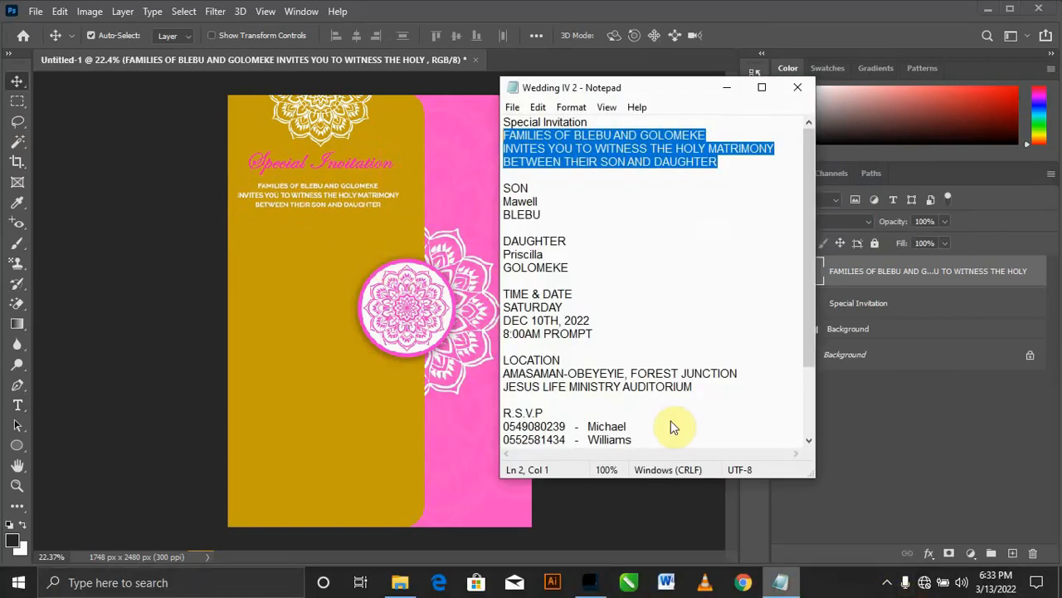
{"action": "left_click_drag", "start_coordinate": [541, 201], "coordinate": [488, 202]}
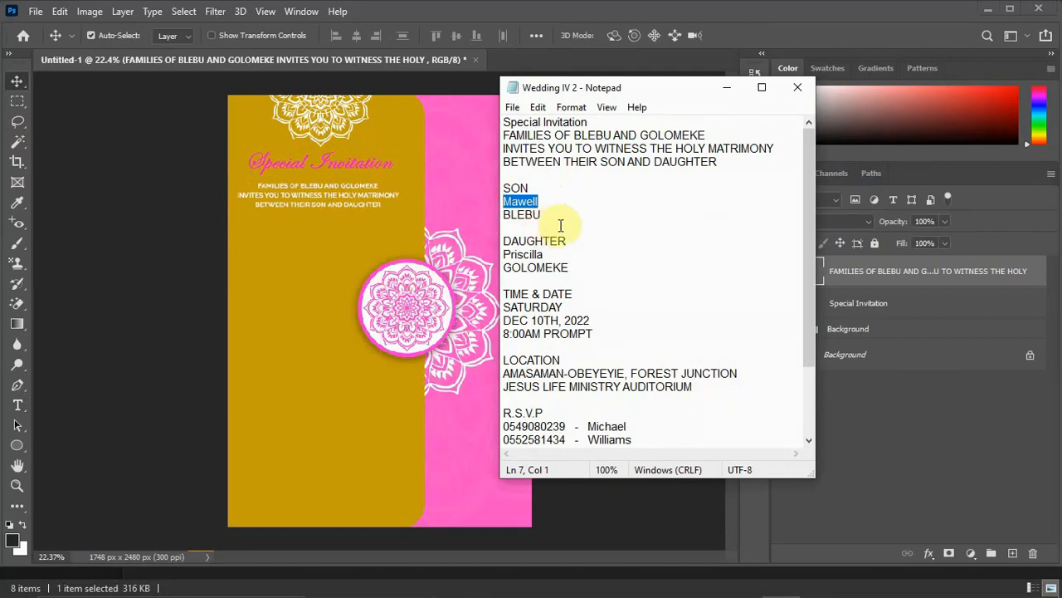
{"action": "left_click", "coordinate": [730, 90]}
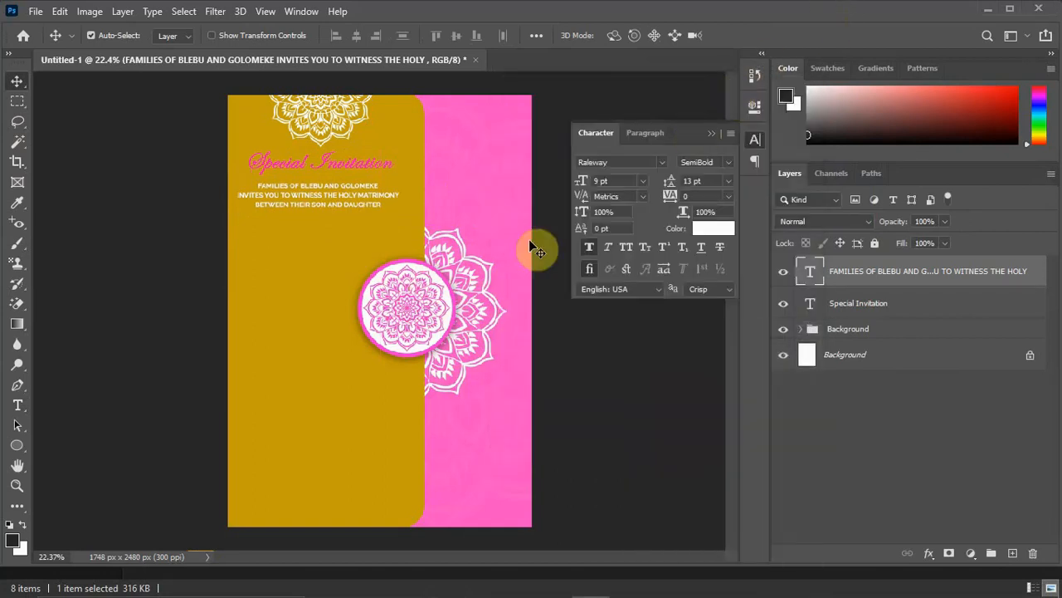
Paste the copied first name as a new text line on the gold panel below the three-line invitation text.
{"action": "key", "text": "t"}
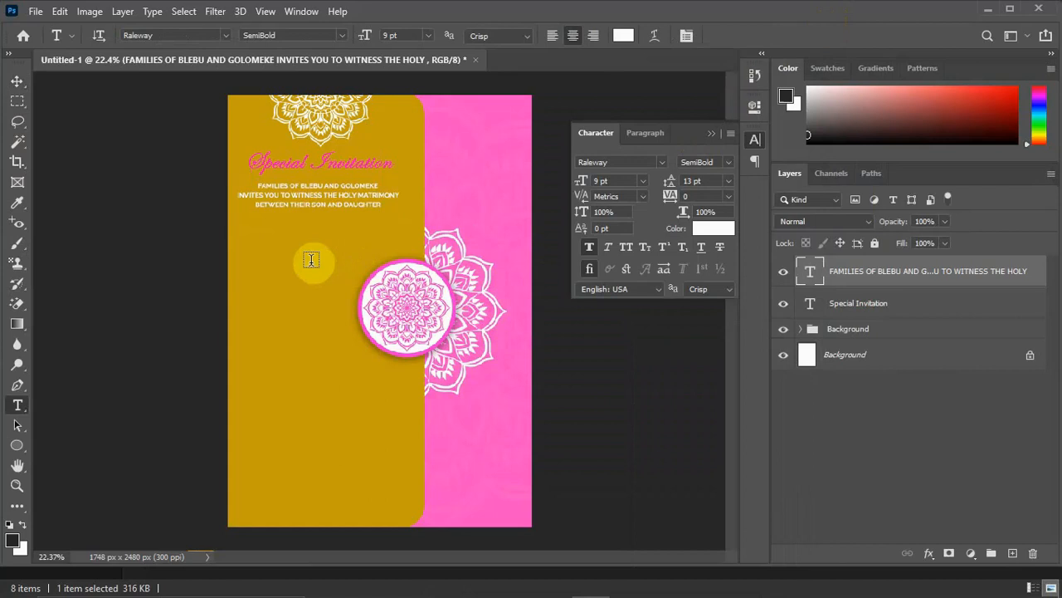
{"action": "left_click", "coordinate": [312, 259]}
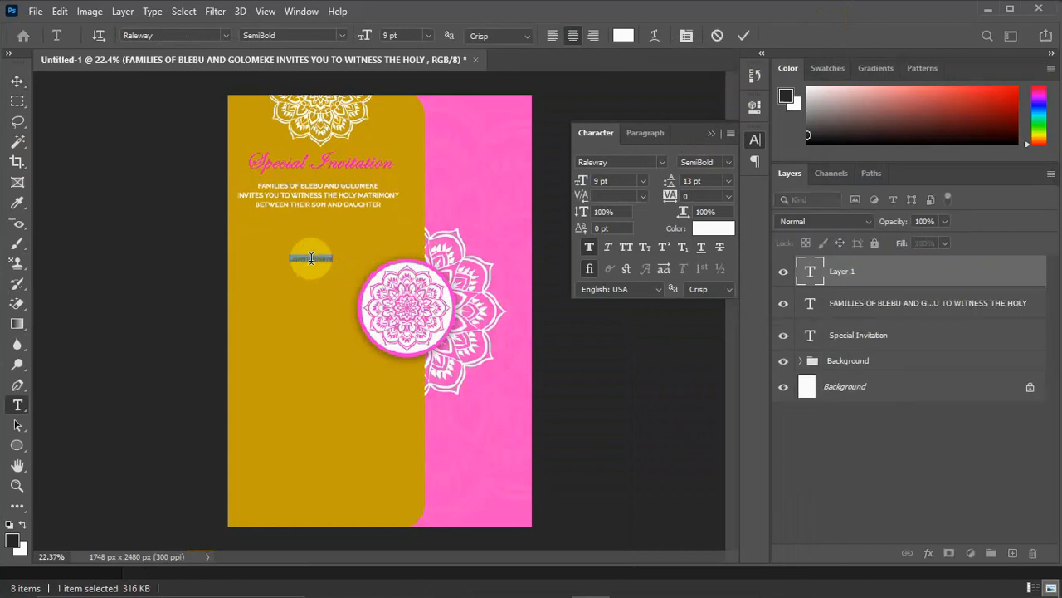
Set the pasted first name's font to Fall in love and its size to 31 pt.
{"action": "double_click", "coordinate": [318, 261]}
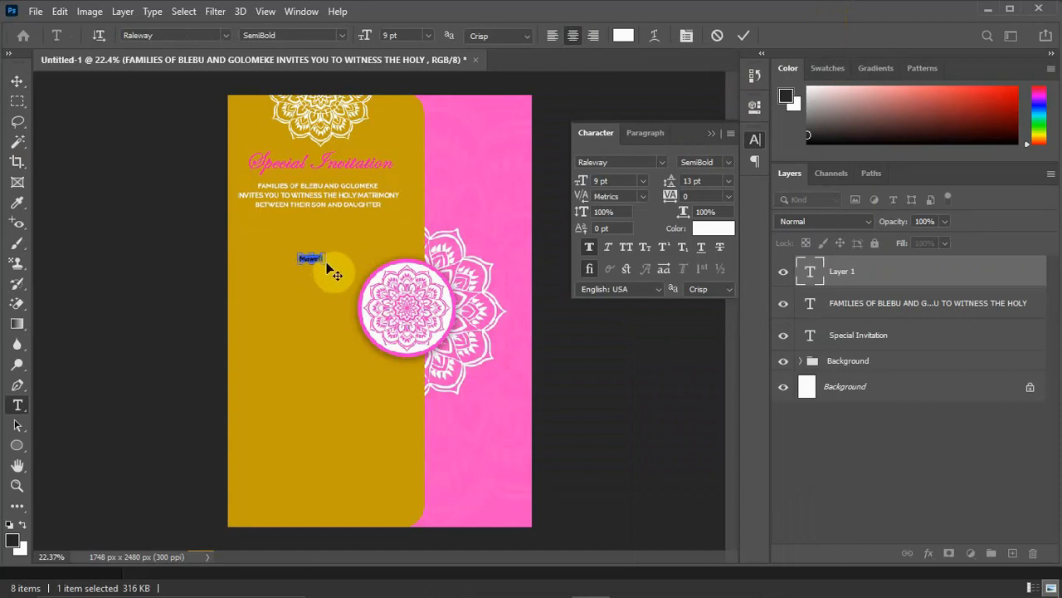
{"action": "left_click", "coordinate": [686, 37]}
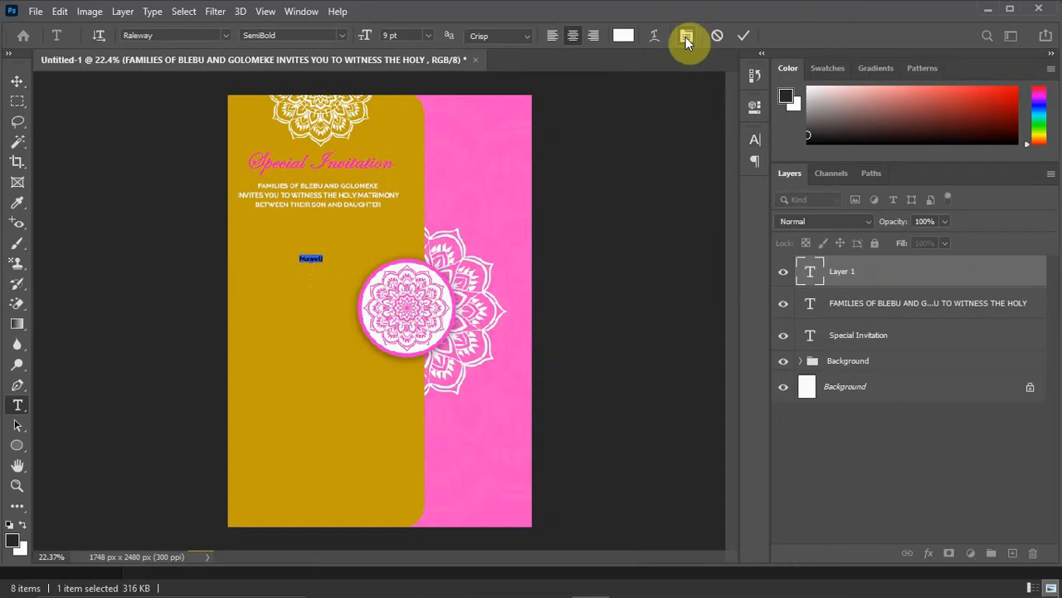
{"action": "left_click", "coordinate": [685, 36]}
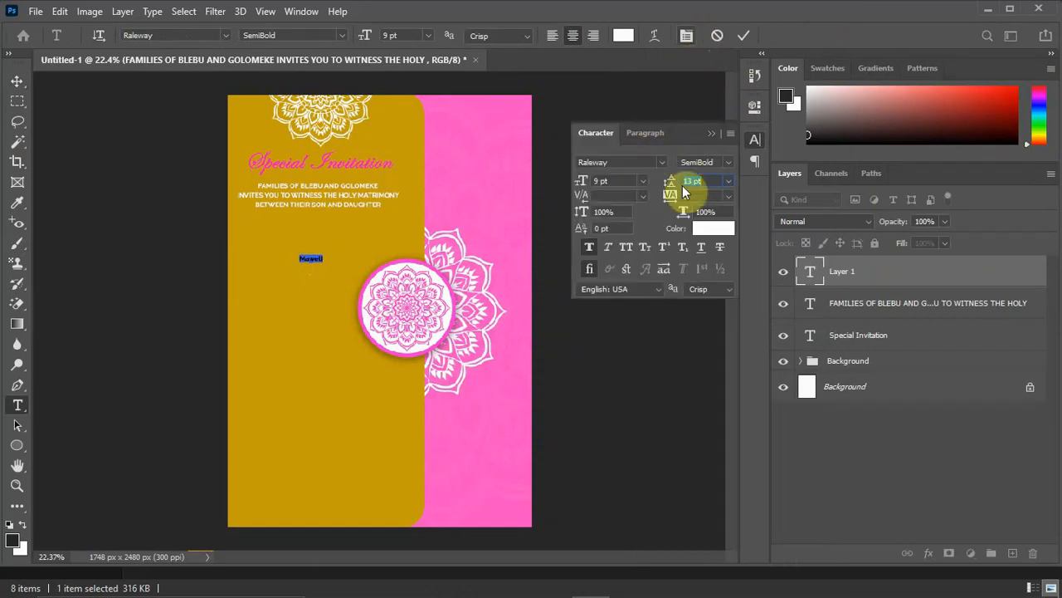
{"action": "mouse_move", "coordinate": [583, 186]}
{"action": "left_mouse_down"}
{"action": "mouse_move", "coordinate": [600, 185]}
{"action": "mouse_move", "coordinate": [588, 184]}
{"action": "left_mouse_up"}
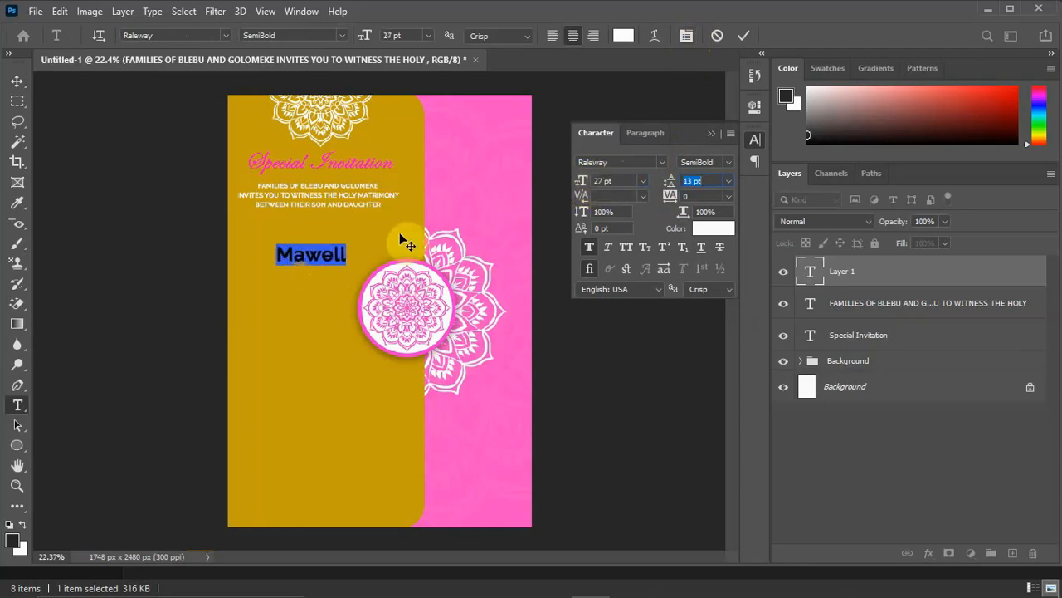
{"action": "left_click", "coordinate": [664, 160]}
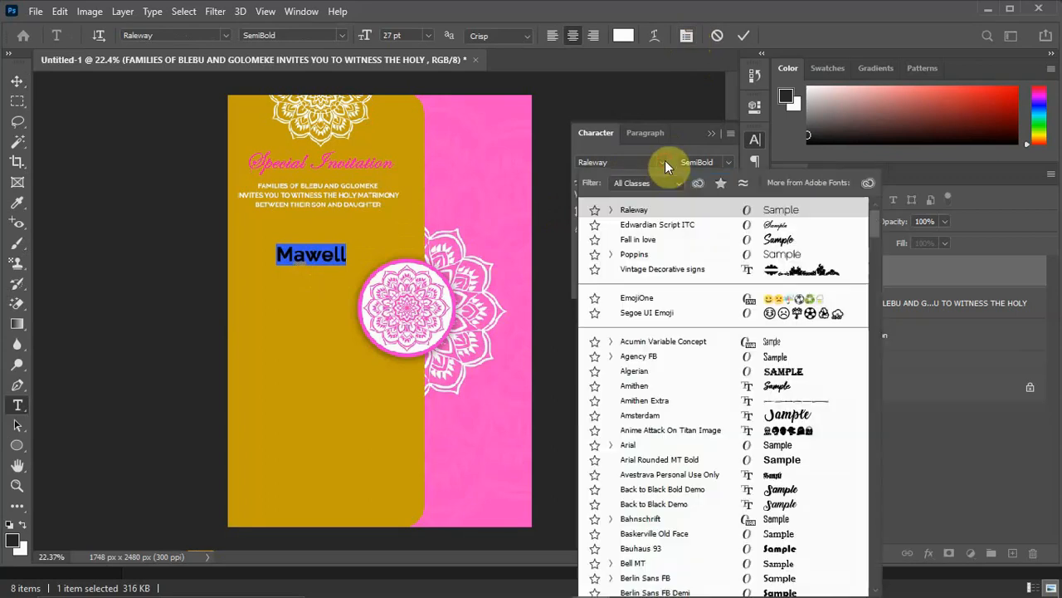
{"action": "left_click", "coordinate": [654, 239]}
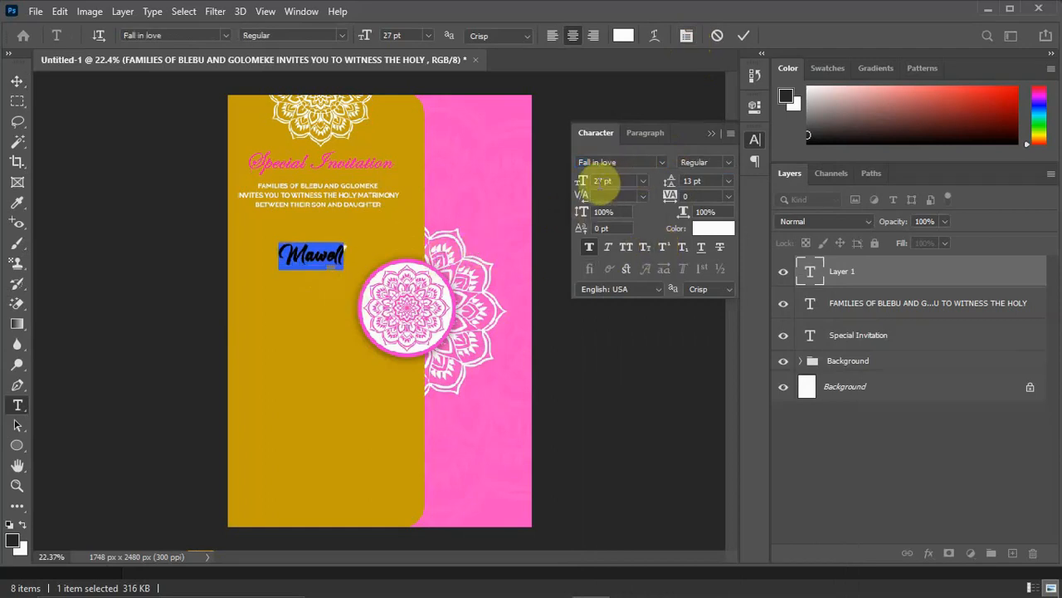
{"action": "left_click_drag", "start_coordinate": [581, 183], "coordinate": [612, 180]}
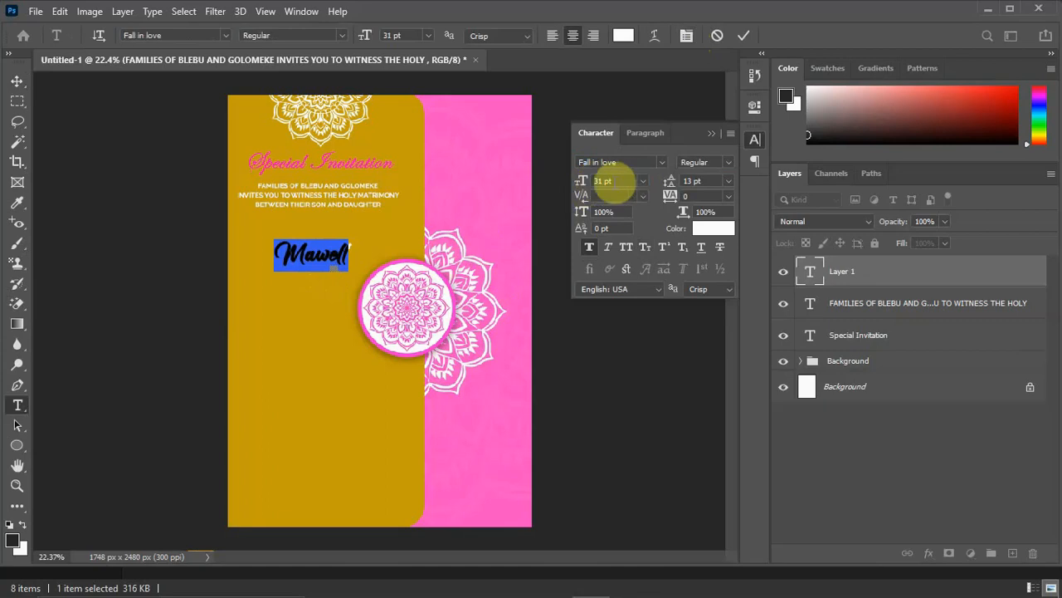
{"action": "left_click", "coordinate": [711, 134]}
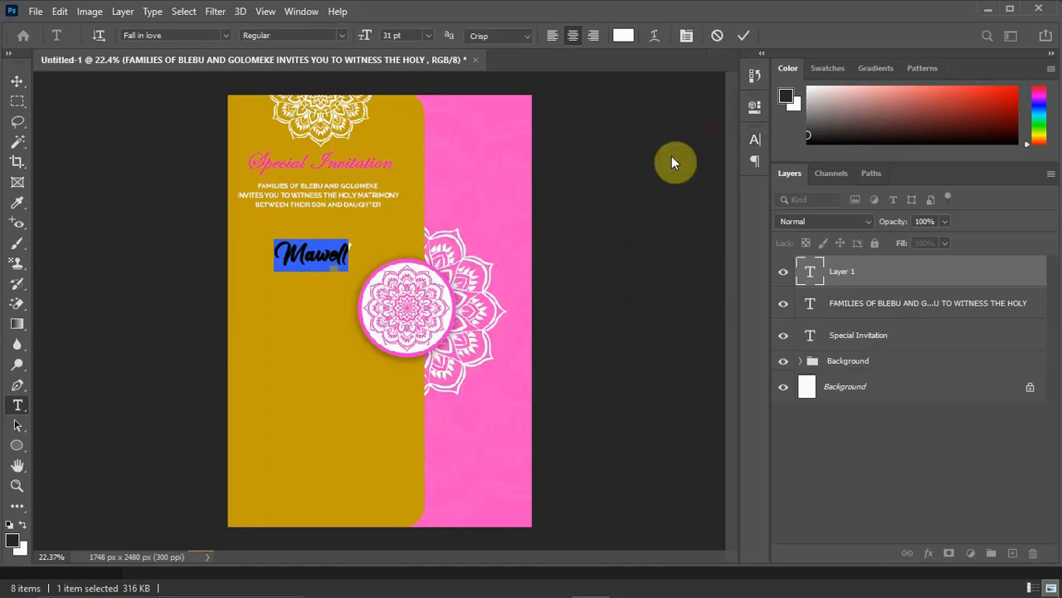
Insert the missing letter x in the middle of the first name and commit the text.
{"action": "left_click", "coordinate": [307, 259]}
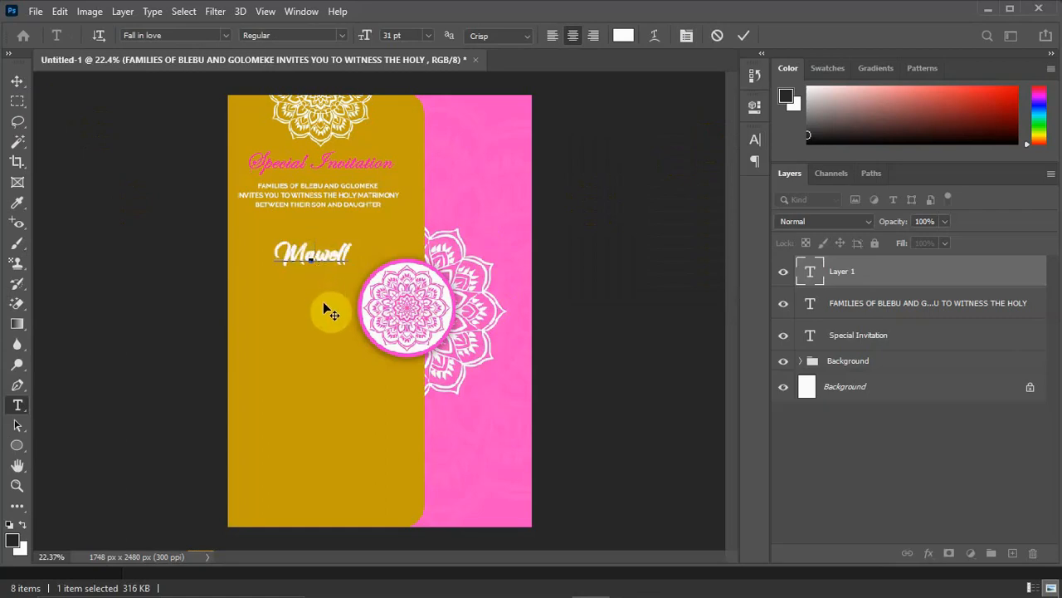
{"action": "type", "text": "x"}
{"action": "left_click", "coordinate": [18, 80]}
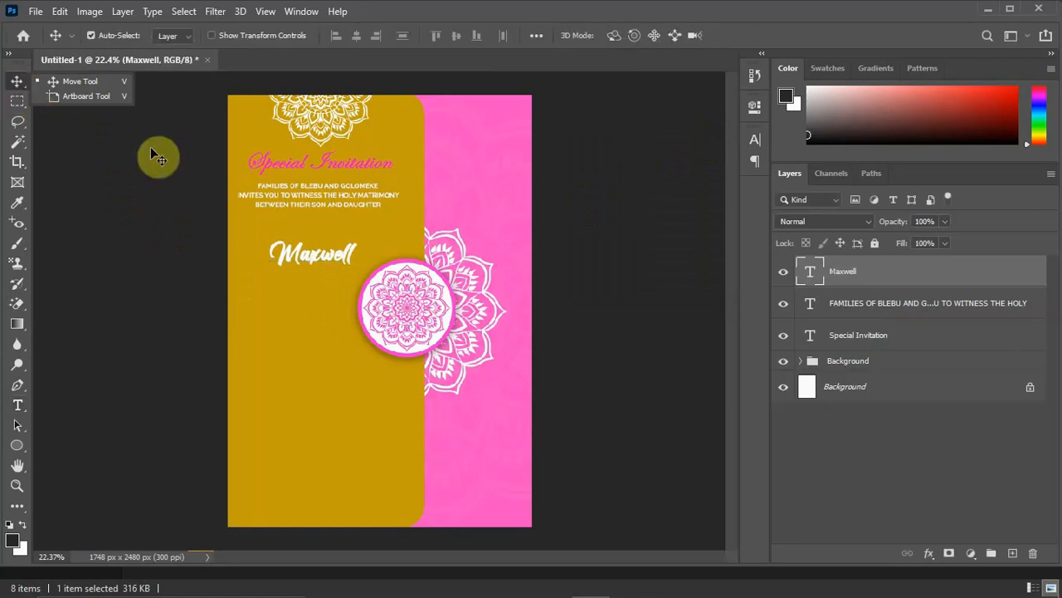
Change the first name's color to the pink sampled from the "Special Invitation" heading (f218ad) and commit it.
{"action": "double_click", "coordinate": [349, 259]}
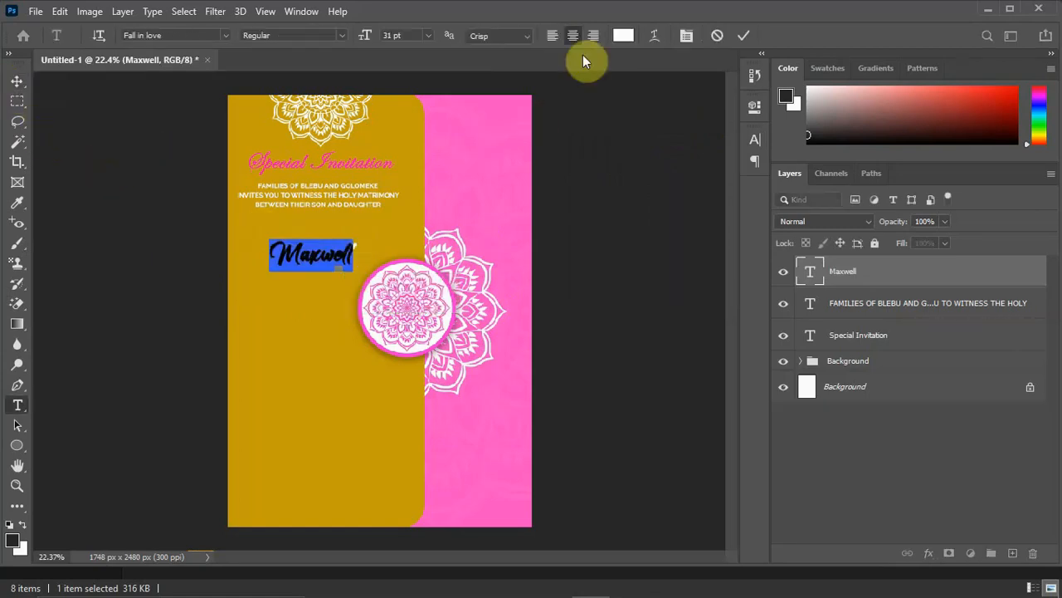
{"action": "left_click", "coordinate": [623, 36]}
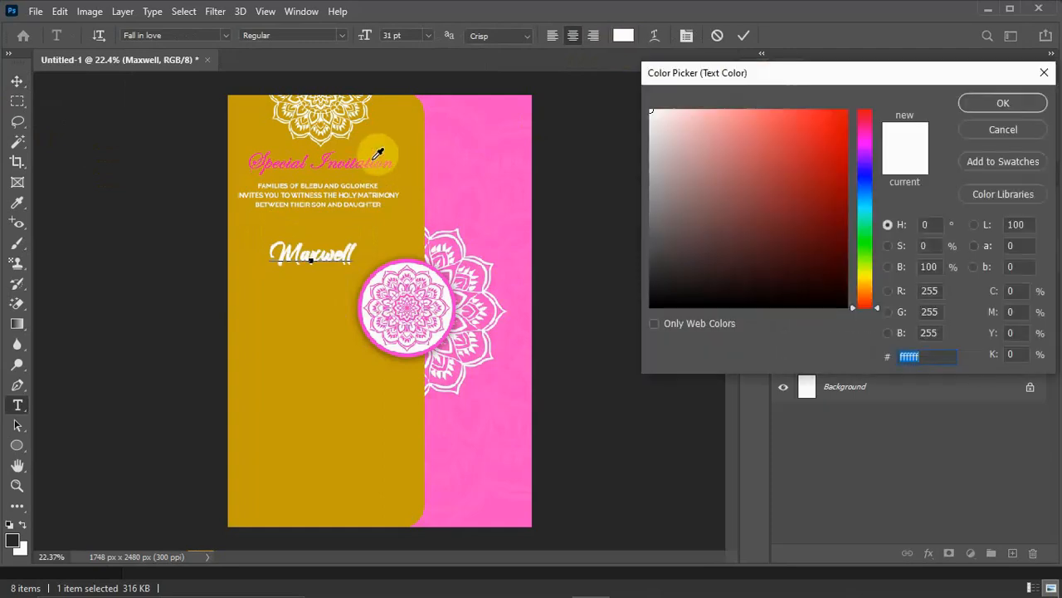
{"action": "left_click", "coordinate": [378, 156]}
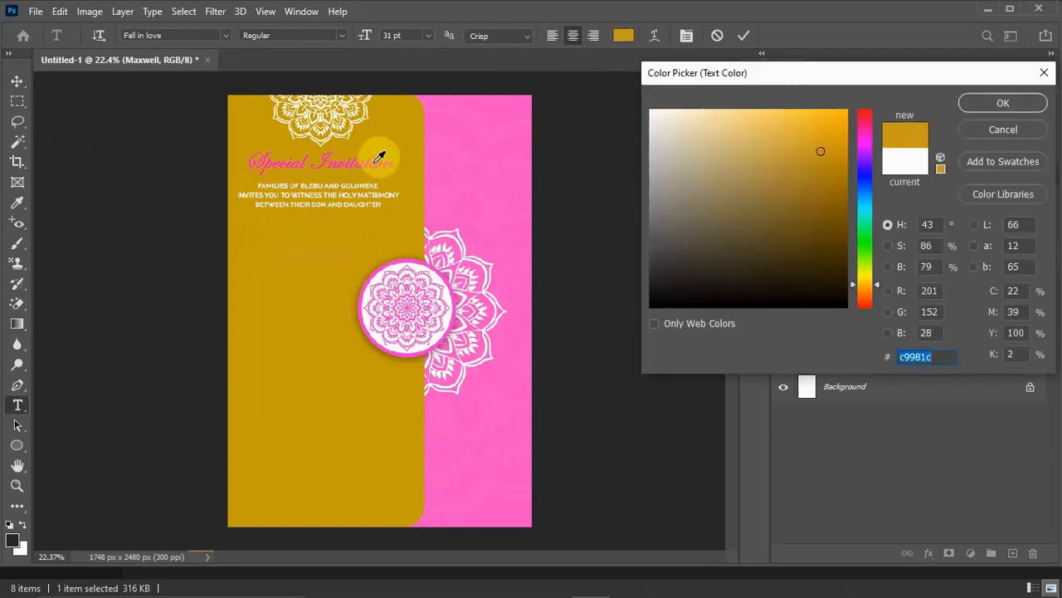
{"action": "left_click", "coordinate": [379, 157]}
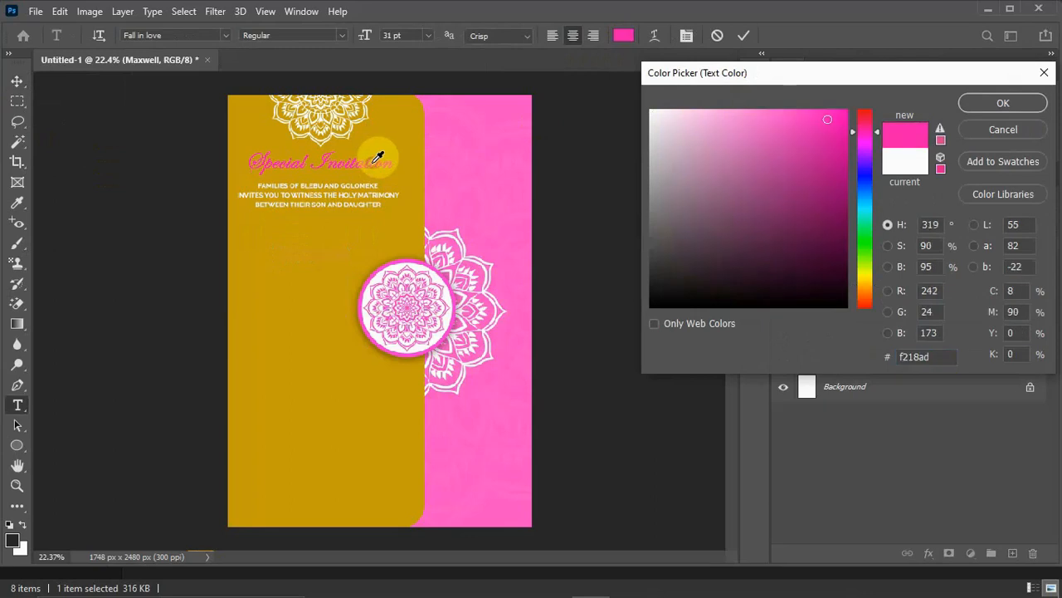
{"action": "left_click", "coordinate": [1032, 104]}
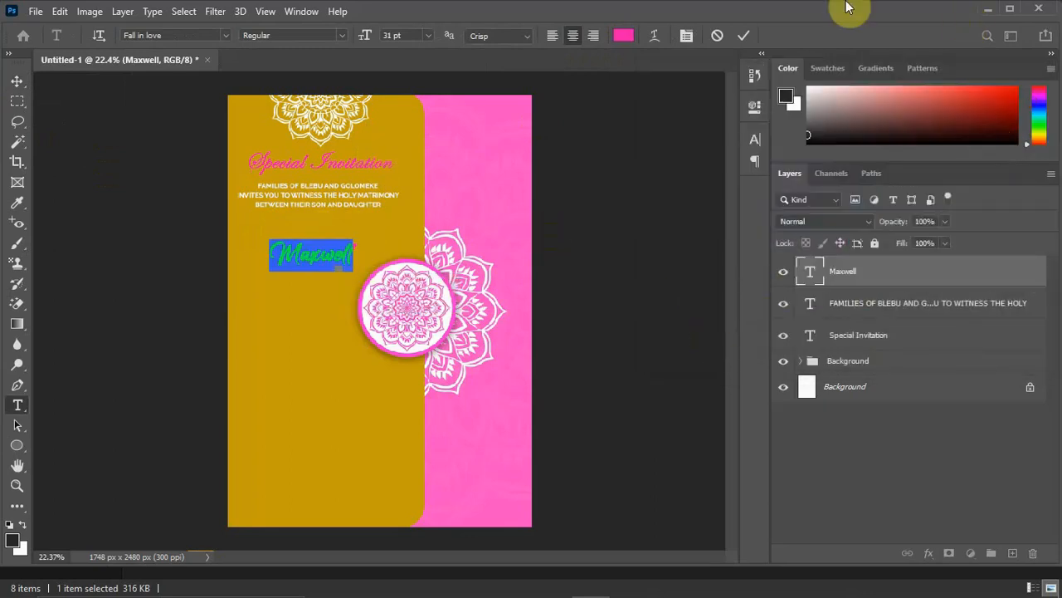
{"action": "left_click", "coordinate": [741, 36]}
{"action": "left_click", "coordinate": [17, 80]}
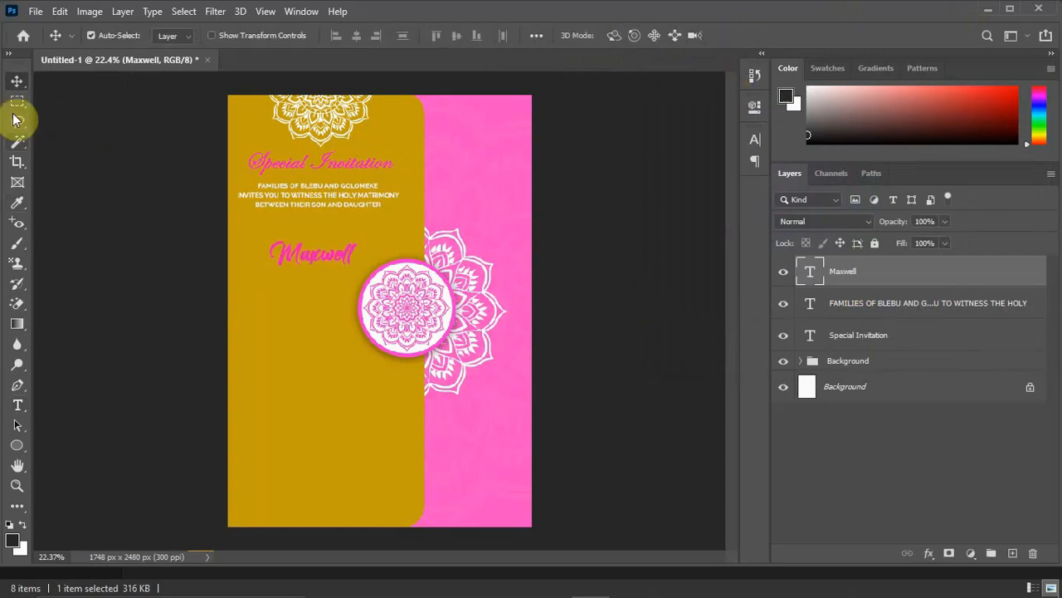
Turn off Faux Bold for the first name and commit the text.
{"action": "double_click", "coordinate": [343, 254]}
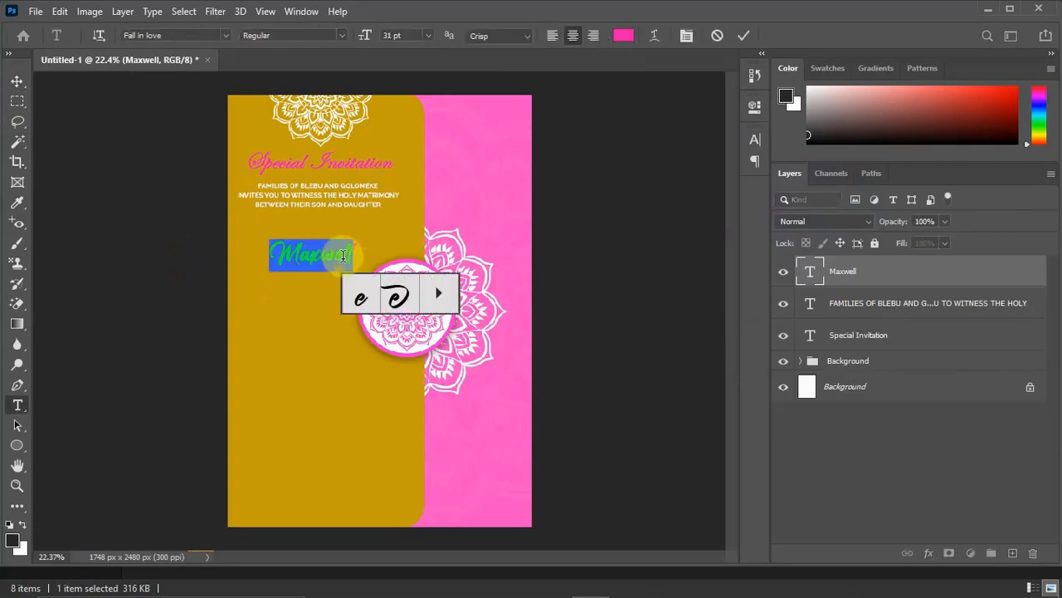
{"action": "left_click", "coordinate": [688, 36]}
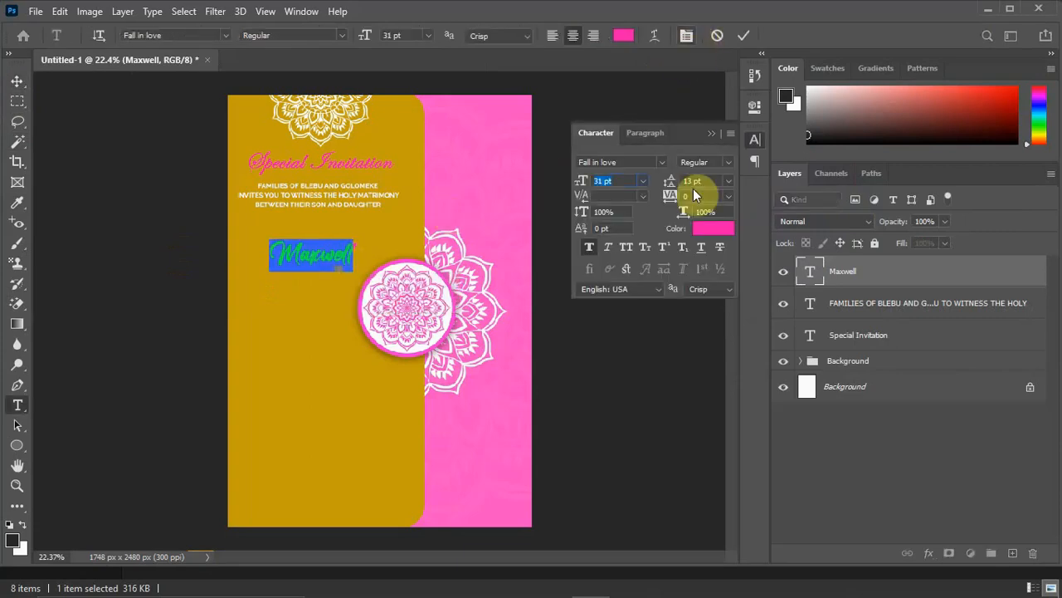
{"action": "left_click", "coordinate": [588, 247]}
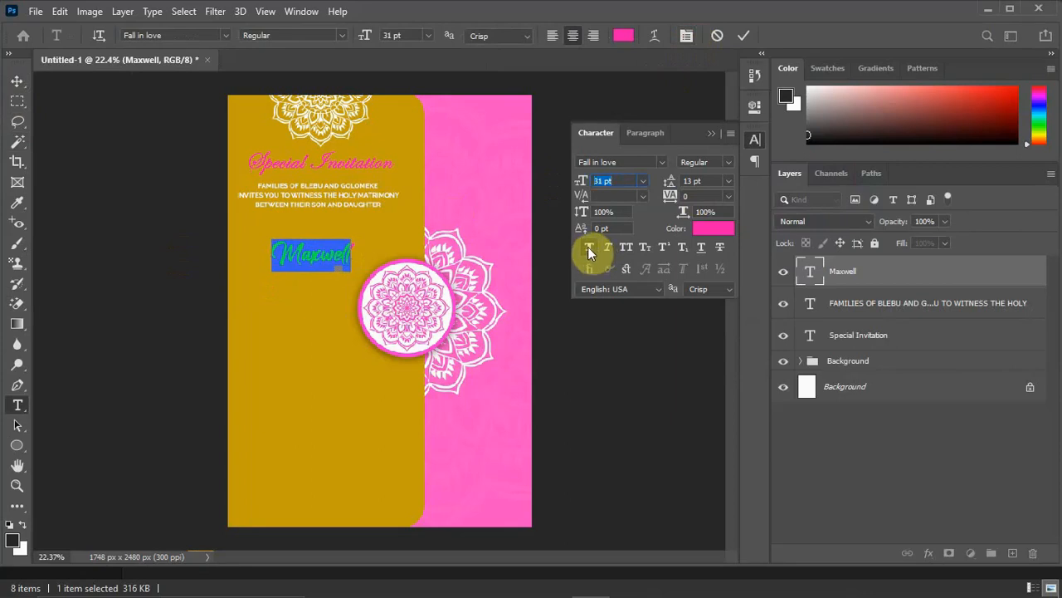
{"action": "left_click", "coordinate": [745, 34]}
{"action": "key", "text": "v"}
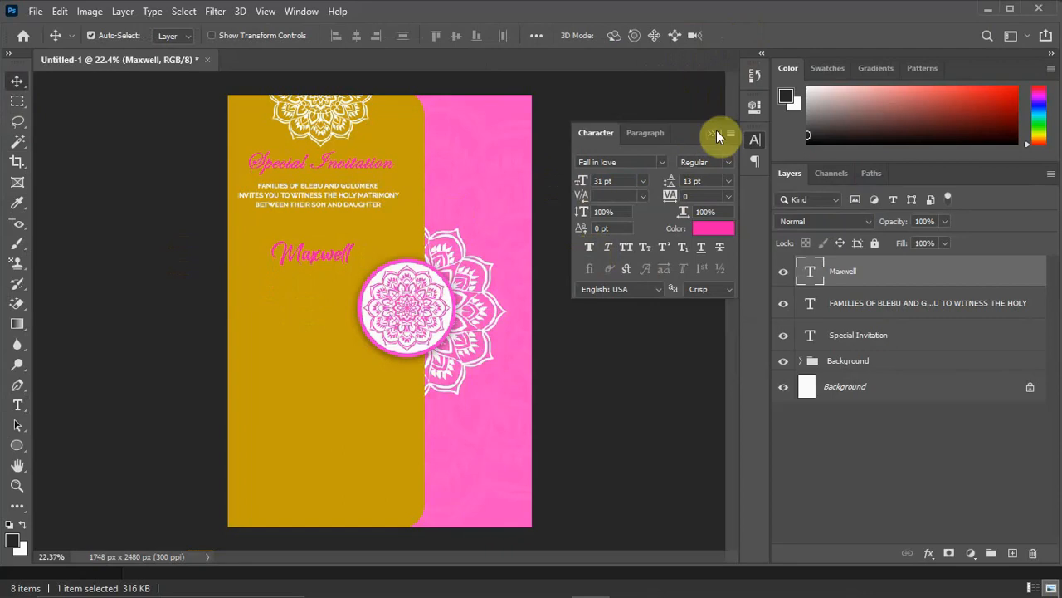
{"action": "left_click", "coordinate": [716, 132]}
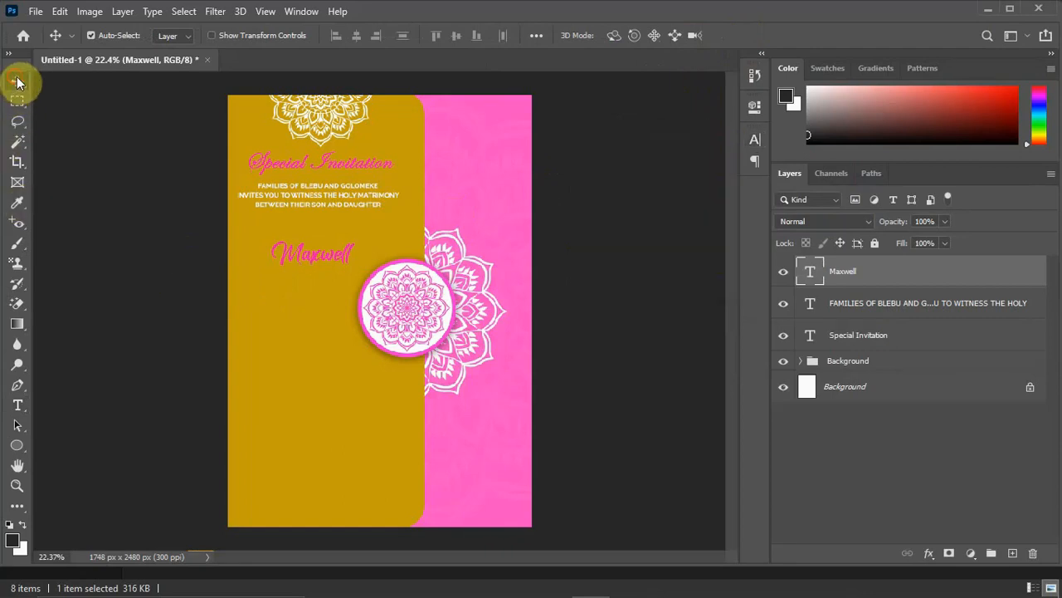
Move the first name up to just below the three-line invitation text and scale it up slightly.
{"action": "left_click_drag", "start_coordinate": [340, 257], "coordinate": [339, 240]}
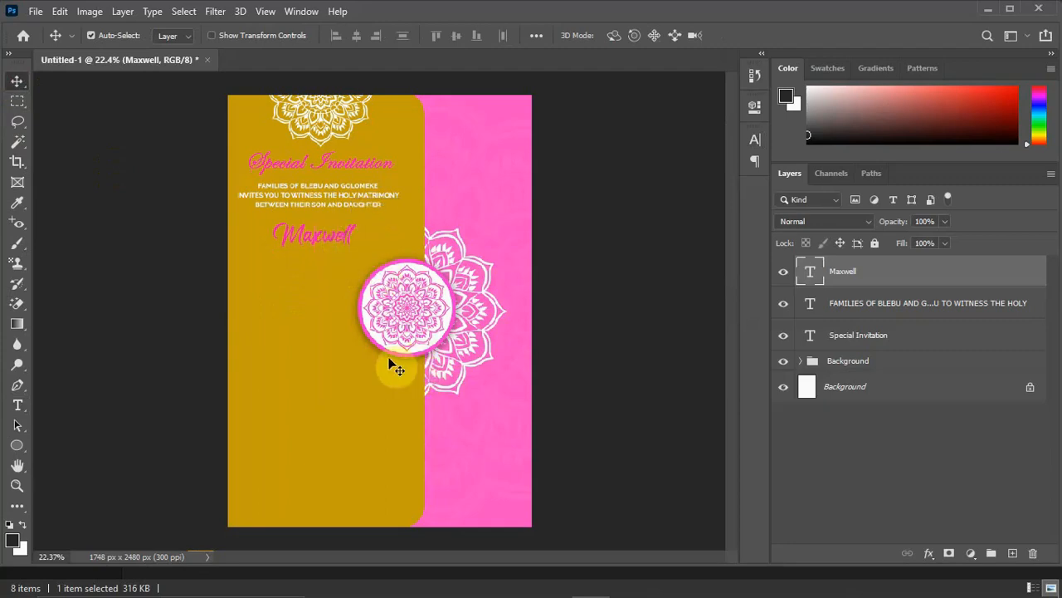
{"action": "key", "text": "ctrl+t"}
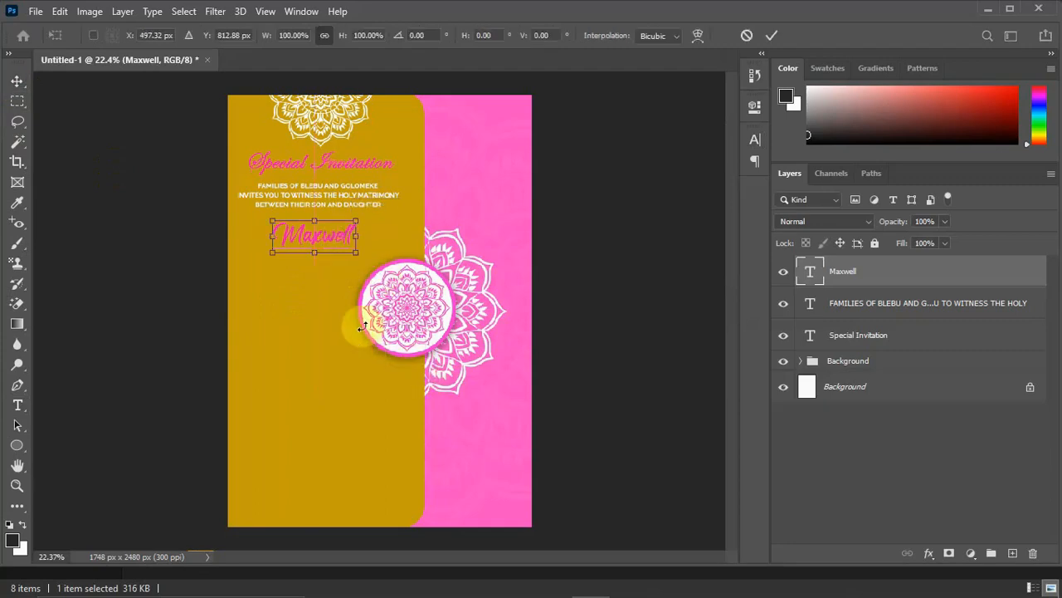
{"action": "left_click_drag", "start_coordinate": [355, 251], "coordinate": [364, 260]}
{"action": "key", "text": "Return"}
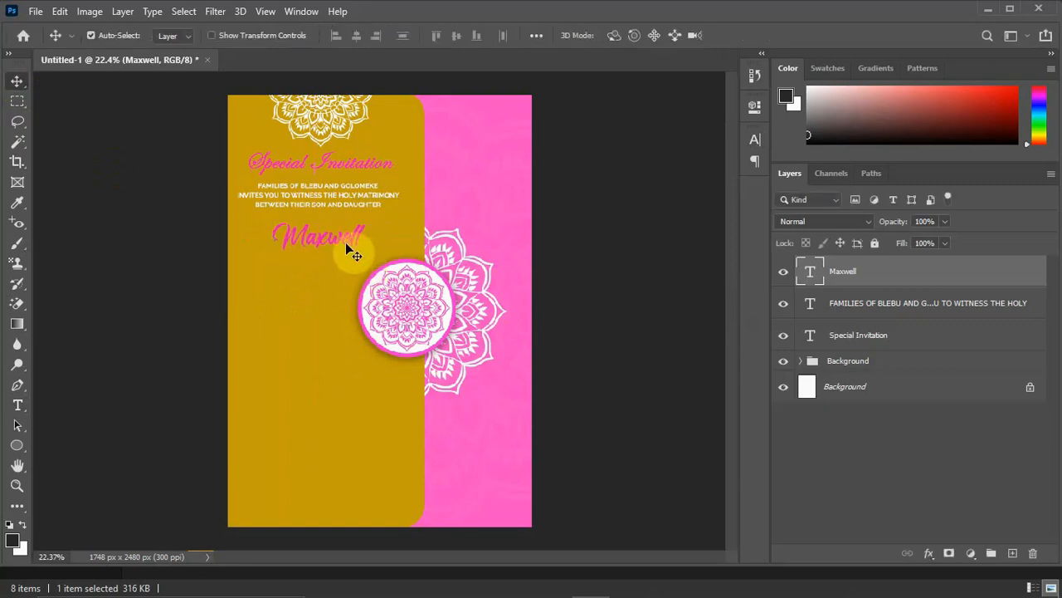
Switch to the Notepad file, copy the son's surname and return to Photoshop.
{"action": "mouse_move", "coordinate": [830, 595]}
{"action": "left_click", "coordinate": [781, 582]}
{"action": "left_click_drag", "start_coordinate": [546, 216], "coordinate": [459, 217]}
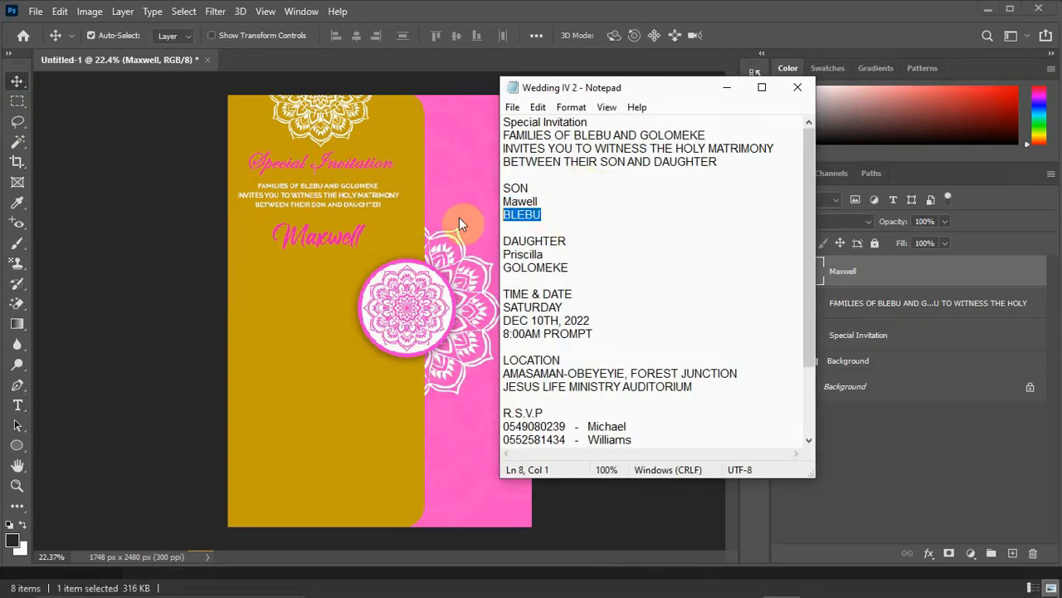
{"action": "left_click", "coordinate": [727, 87]}
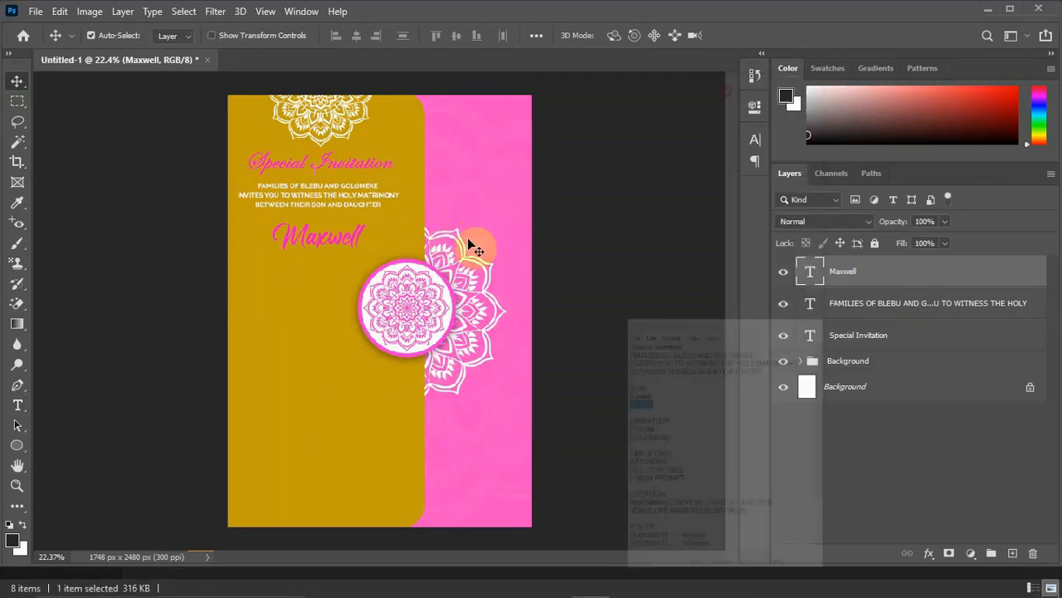
Add the son's surname as a new text layer below his first name in Raleway Bold.
{"action": "key", "text": "t"}
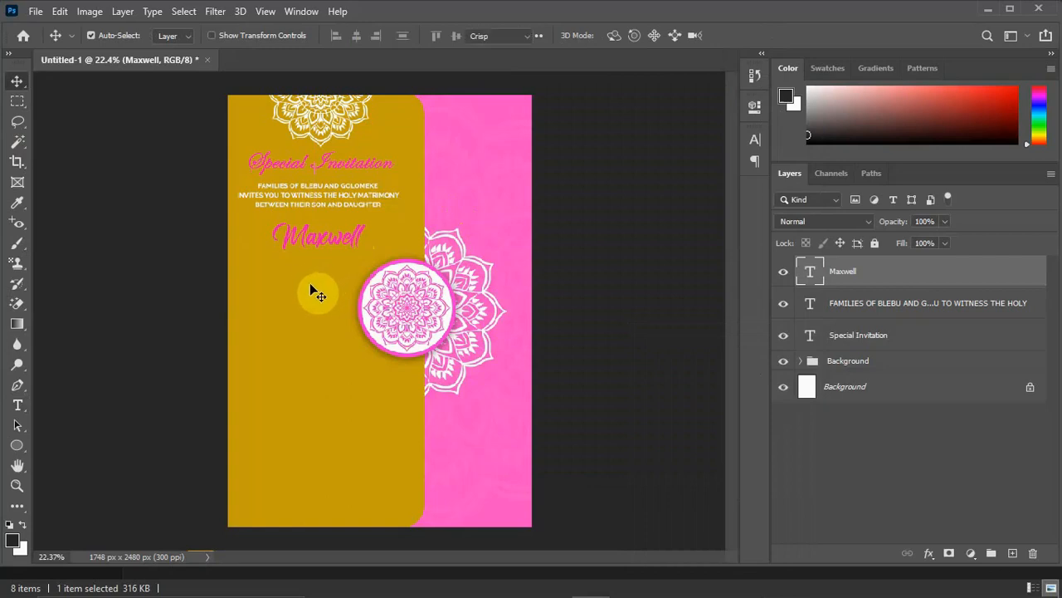
{"action": "left_click", "coordinate": [309, 282]}
{"action": "left_click", "coordinate": [309, 282]}
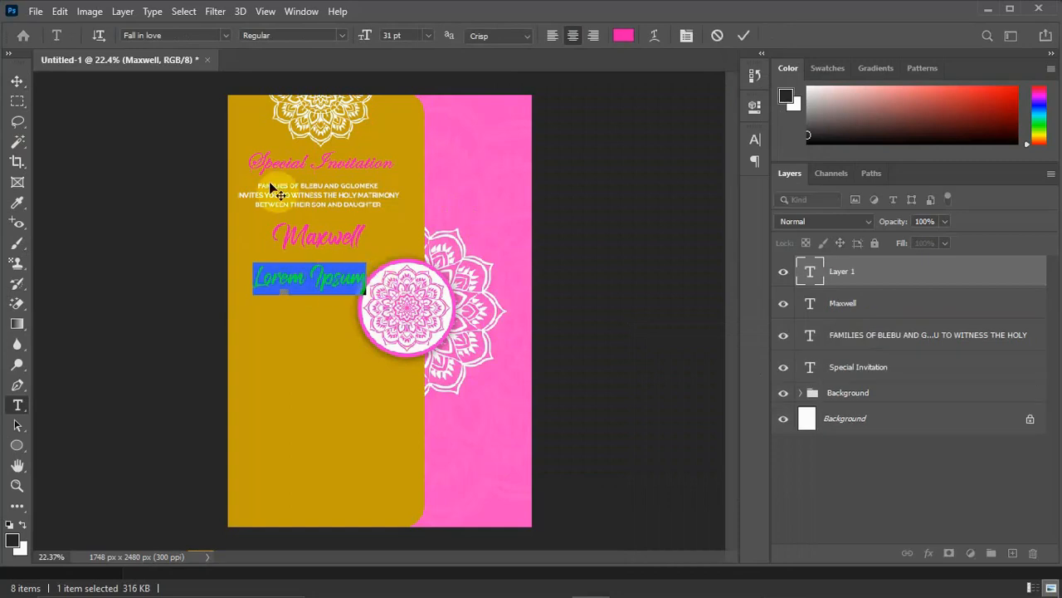
{"action": "left_click", "coordinate": [225, 33]}
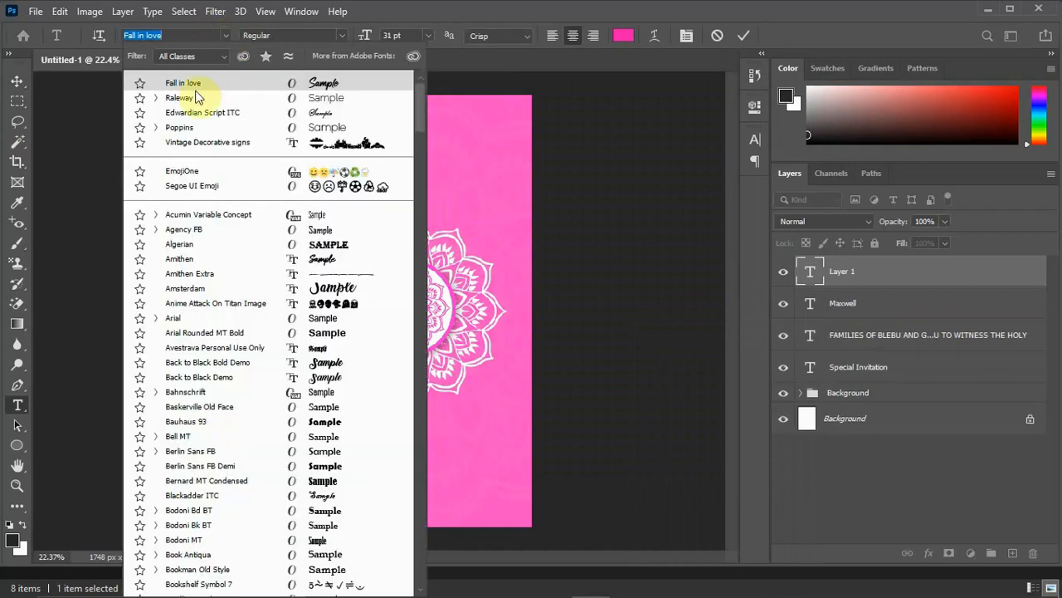
{"action": "left_click", "coordinate": [197, 98]}
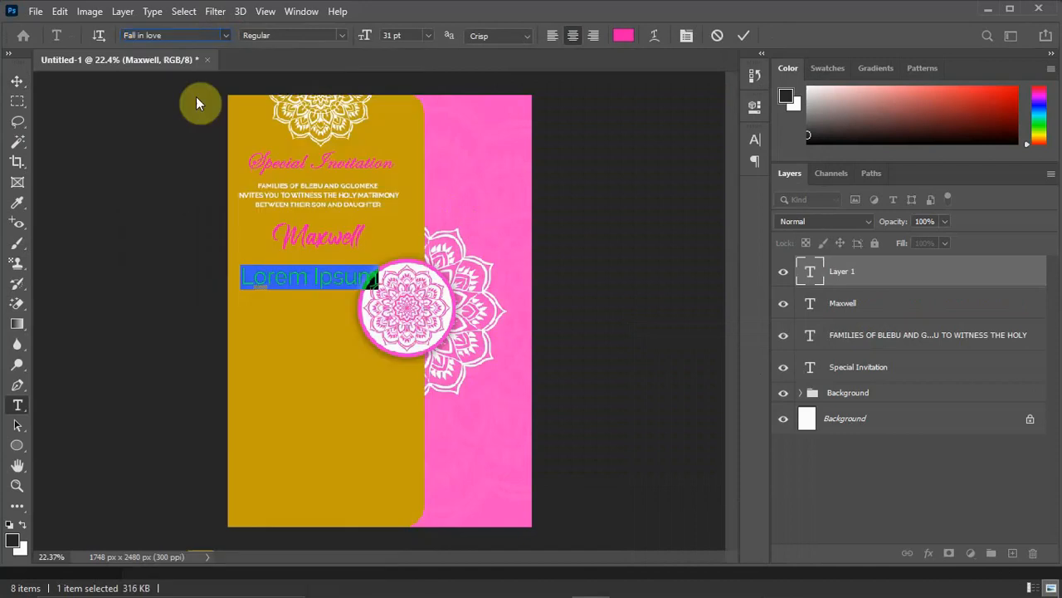
{"action": "left_click", "coordinate": [341, 35]}
{"action": "left_click", "coordinate": [319, 201]}
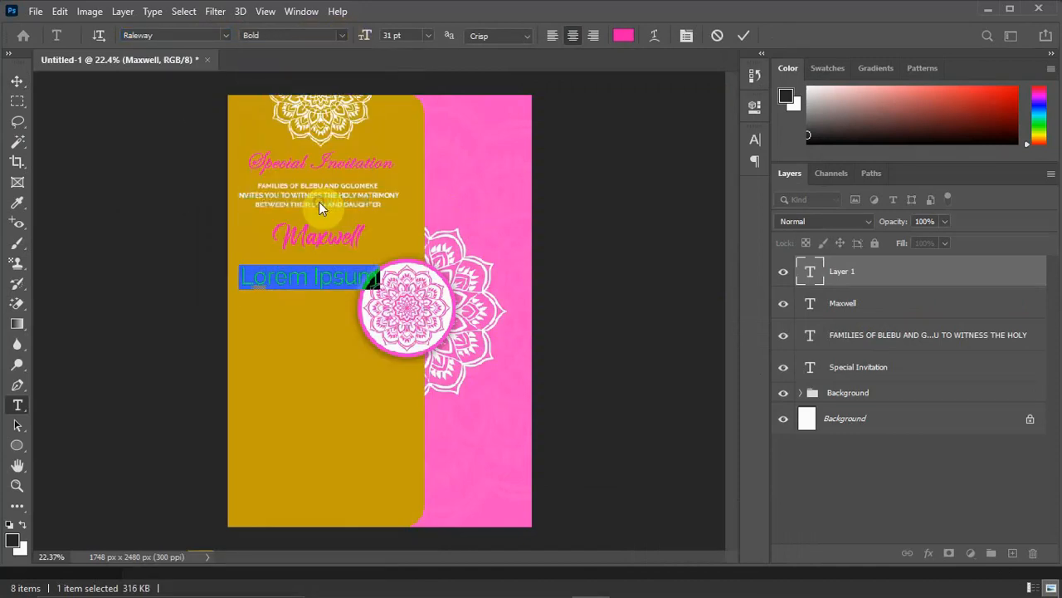
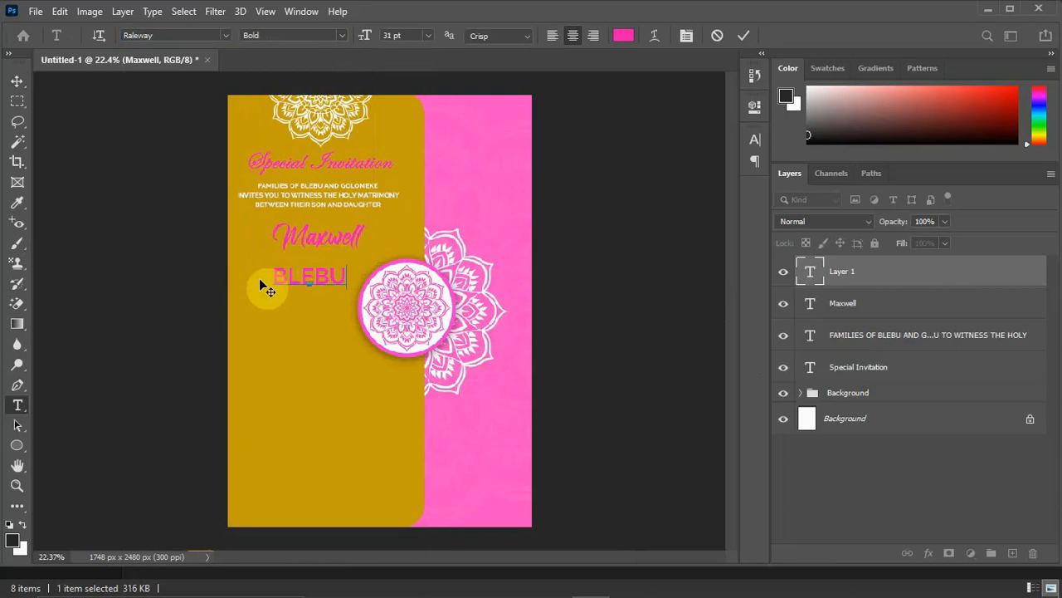
Change the son's surname text color to white (ffffff).
{"action": "left_click_drag", "start_coordinate": [345, 277], "coordinate": [271, 277]}
{"action": "left_click", "coordinate": [628, 37]}
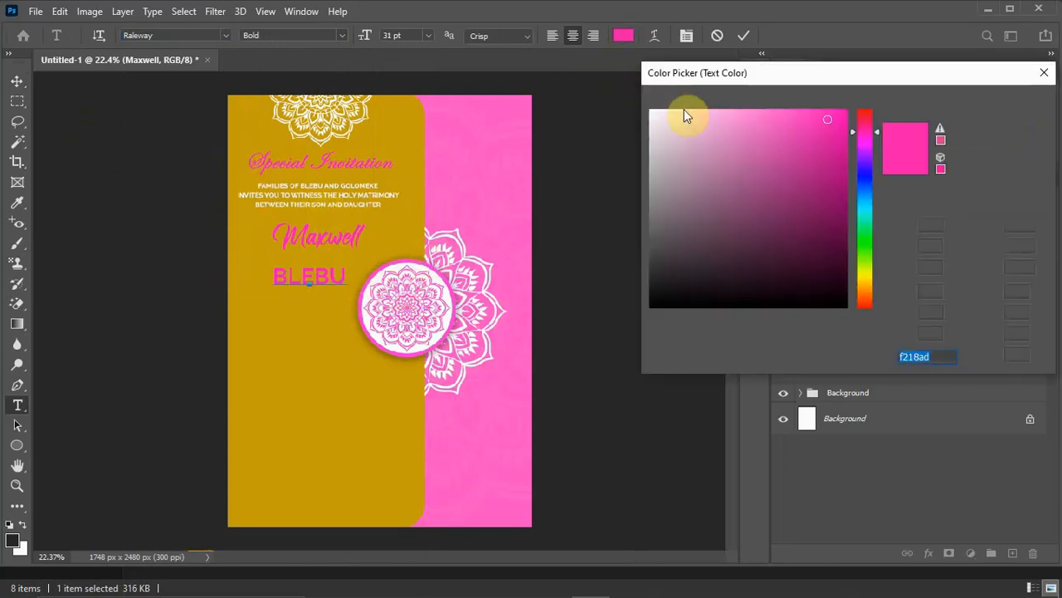
{"action": "left_click_drag", "start_coordinate": [664, 119], "coordinate": [640, 79]}
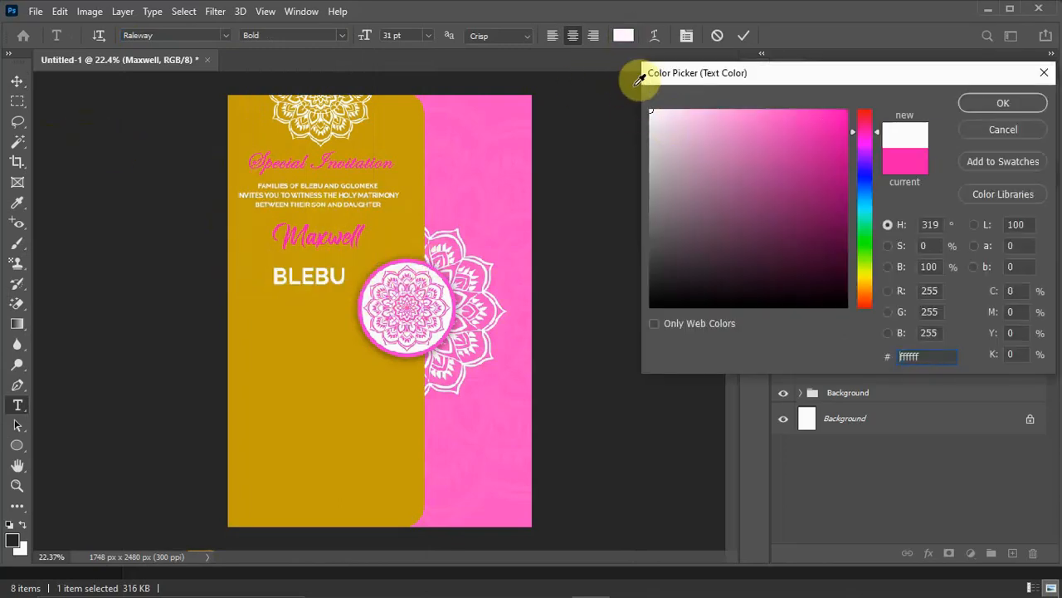
{"action": "left_click", "coordinate": [1002, 103]}
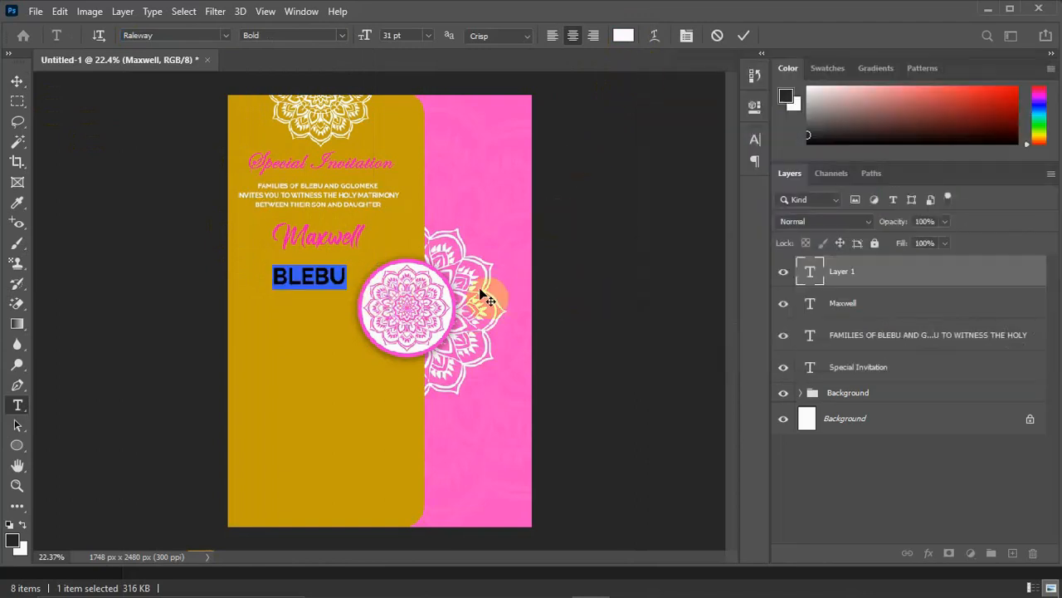
Set the son's surname to 20 pt with Faux Bold turned on and commit the text.
{"action": "left_click", "coordinate": [686, 35]}
{"action": "left_click", "coordinate": [601, 180]}
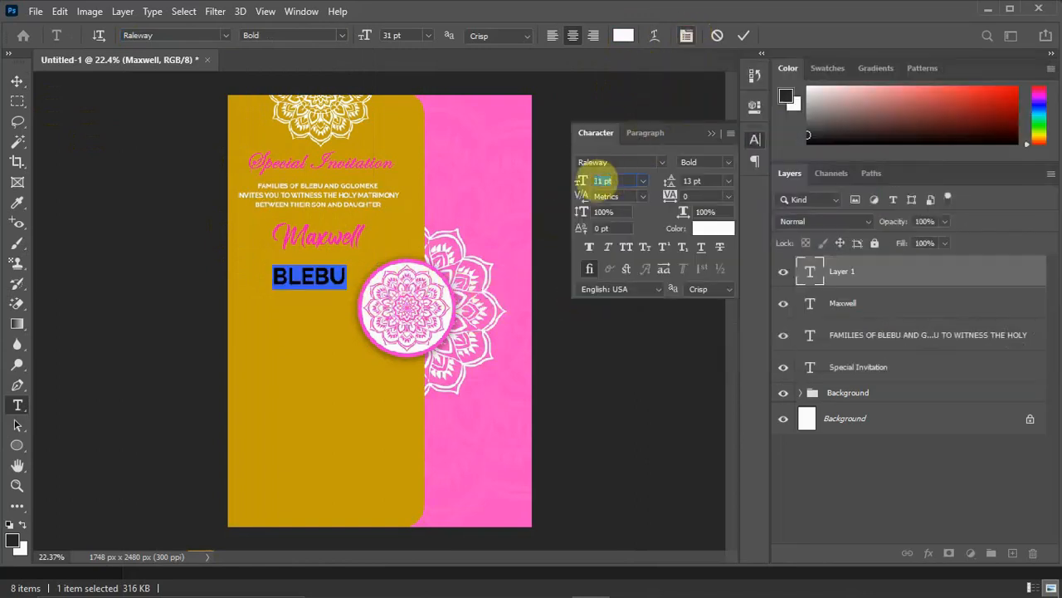
{"action": "left_click_drag", "start_coordinate": [583, 183], "coordinate": [580, 185]}
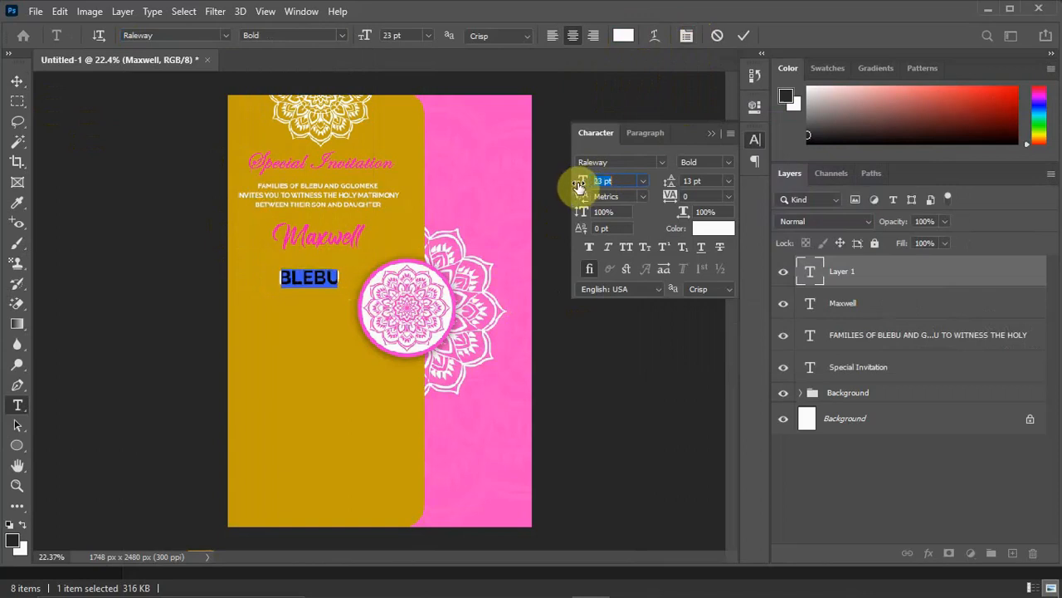
{"action": "left_click", "coordinate": [587, 250]}
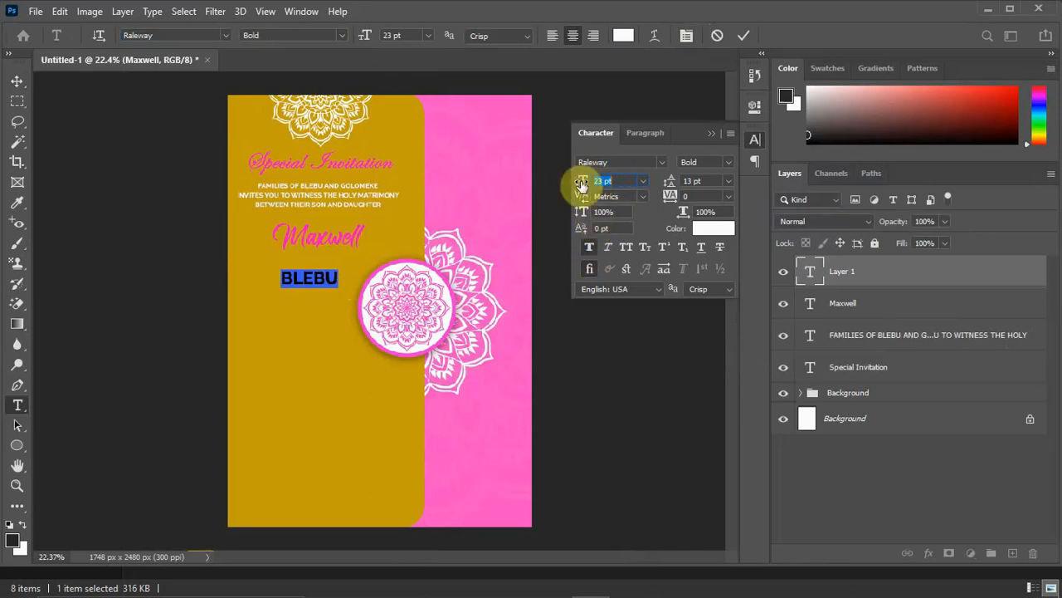
{"action": "left_click_drag", "start_coordinate": [585, 181], "coordinate": [584, 183]}
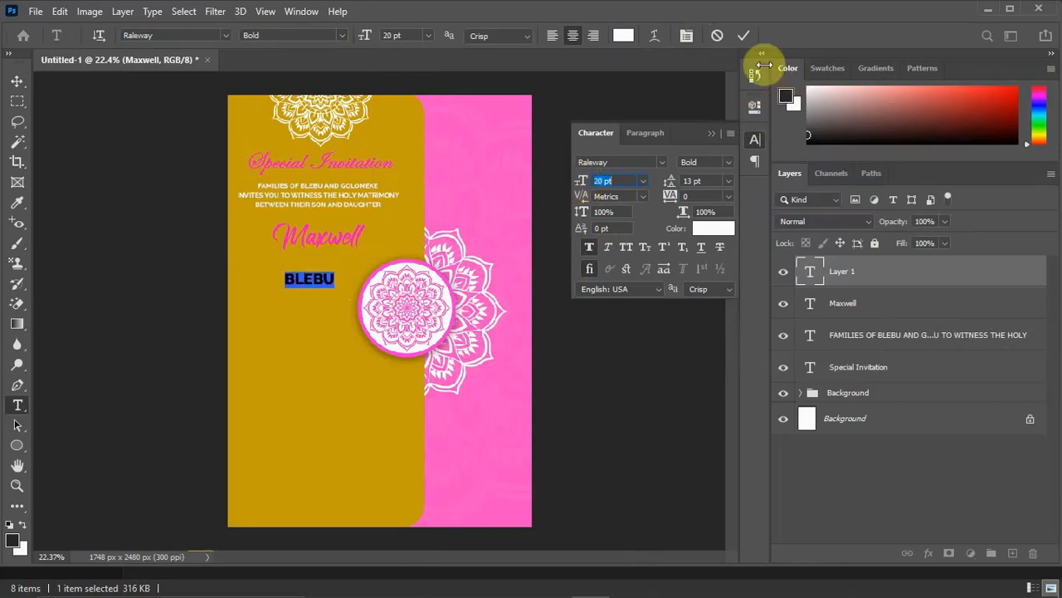
{"action": "left_click", "coordinate": [745, 37]}
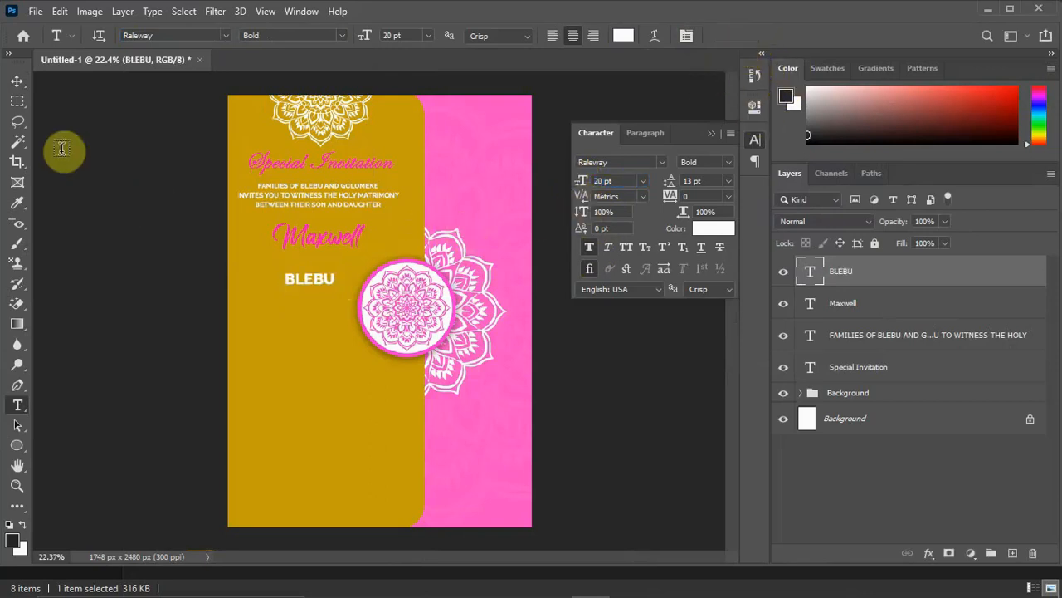
Move the son's surname up to sit directly beneath his first name and collapse the character settings.
{"action": "left_click", "coordinate": [17, 81]}
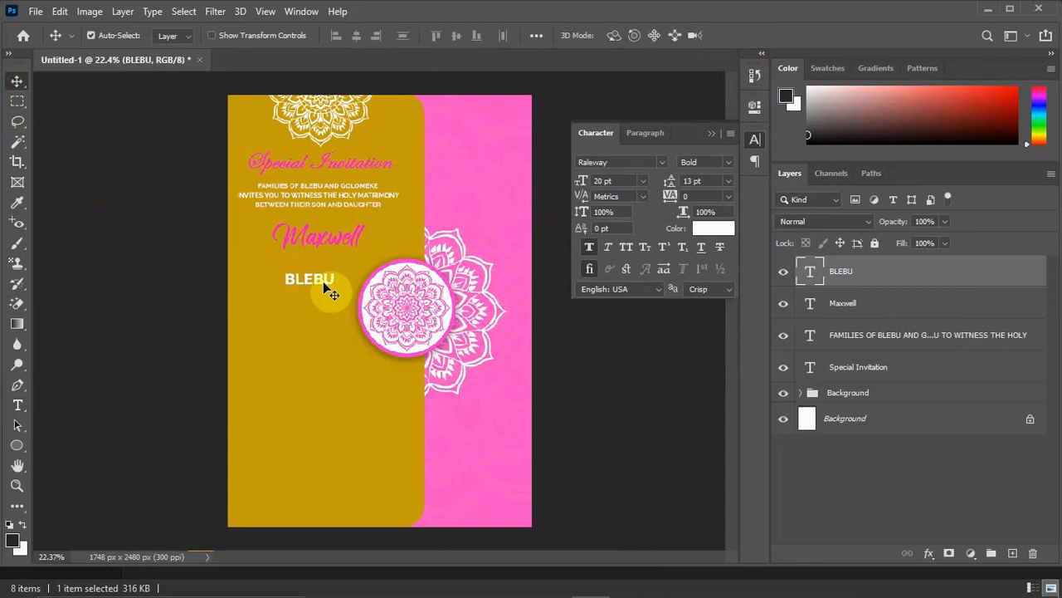
{"action": "left_click_drag", "start_coordinate": [323, 281], "coordinate": [335, 260]}
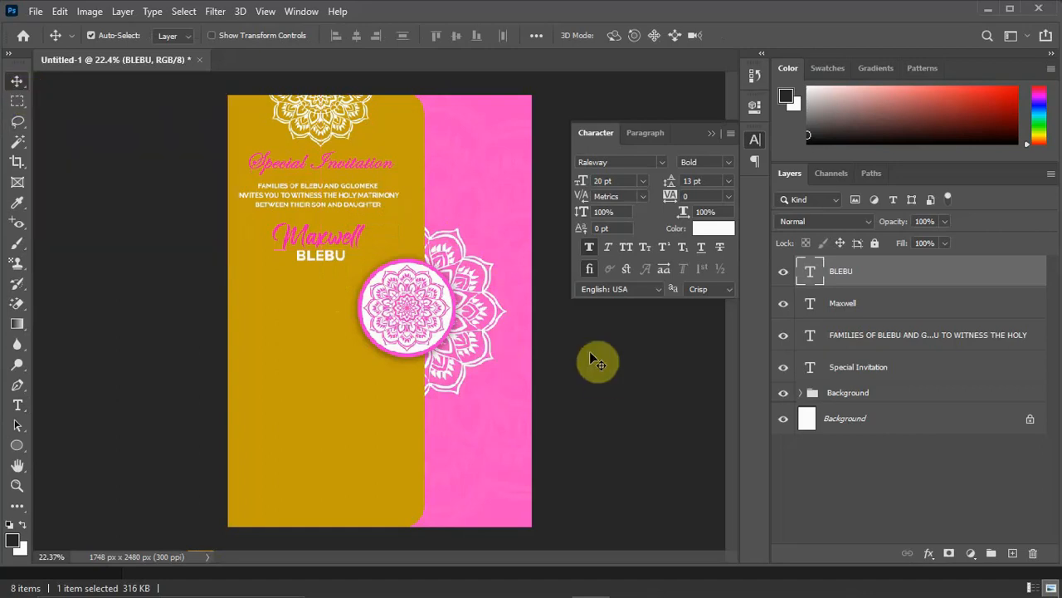
{"action": "left_click", "coordinate": [711, 134]}
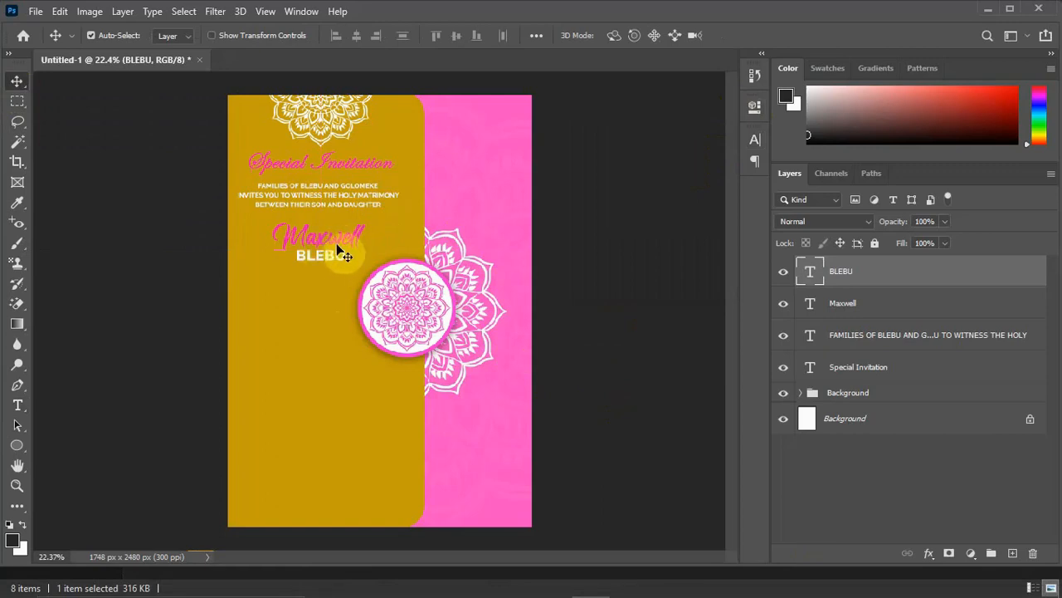
Duplicate the son's first name and place the copy below his surname, beside the circle emblem.
{"action": "left_click", "coordinate": [318, 239]}
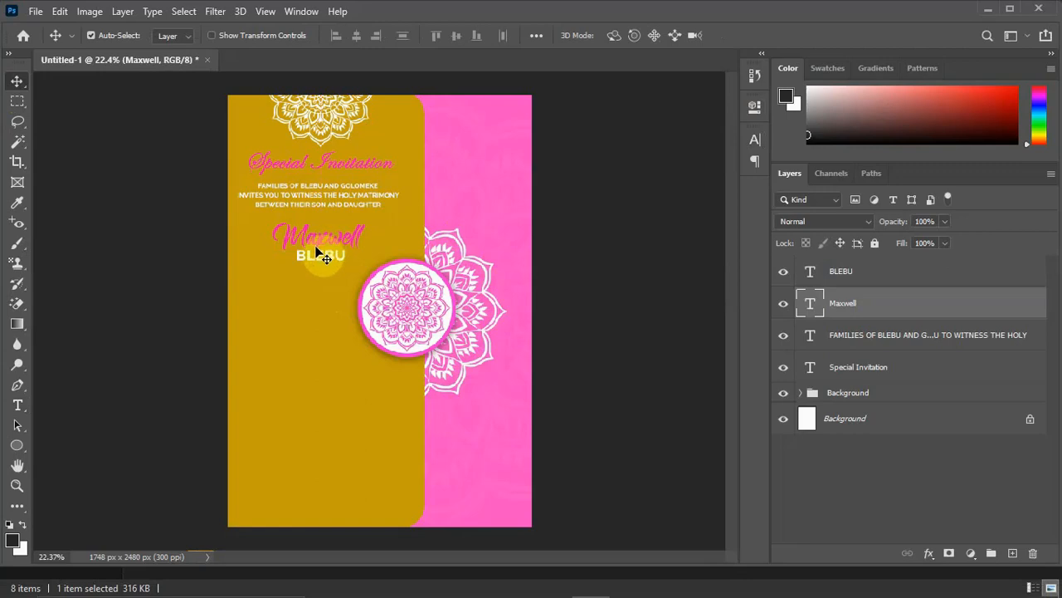
{"action": "key", "text": "ctrl+j"}
{"action": "left_click_drag", "start_coordinate": [320, 234], "coordinate": [314, 303]}
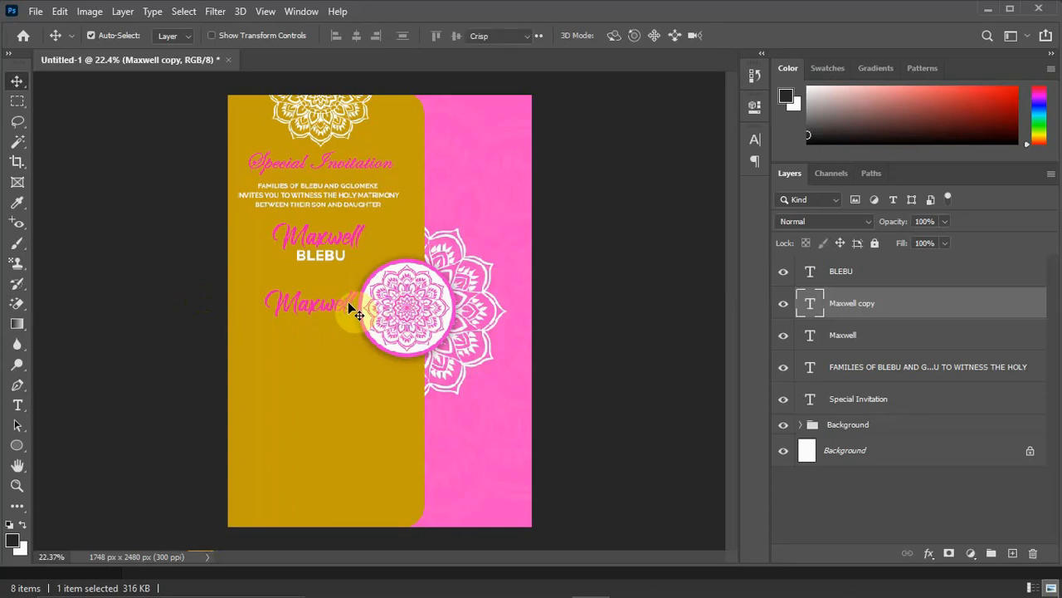
Replace the duplicated first name with the daughter's first name copied from Notepad, then shift it slightly toward the circle emblem.
{"action": "double_click", "coordinate": [348, 302]}
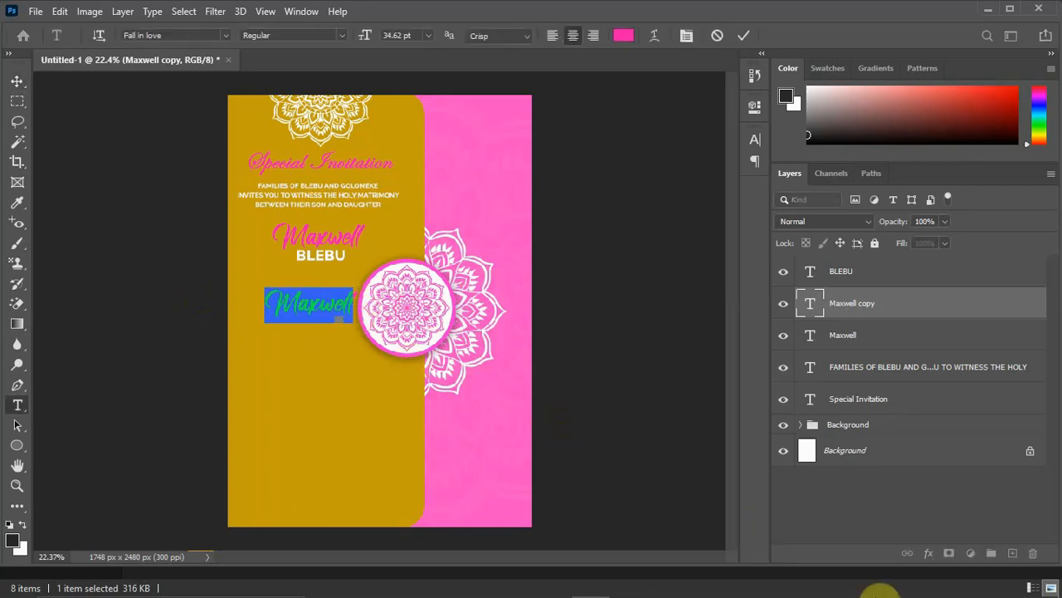
{"action": "left_click", "coordinate": [783, 583]}
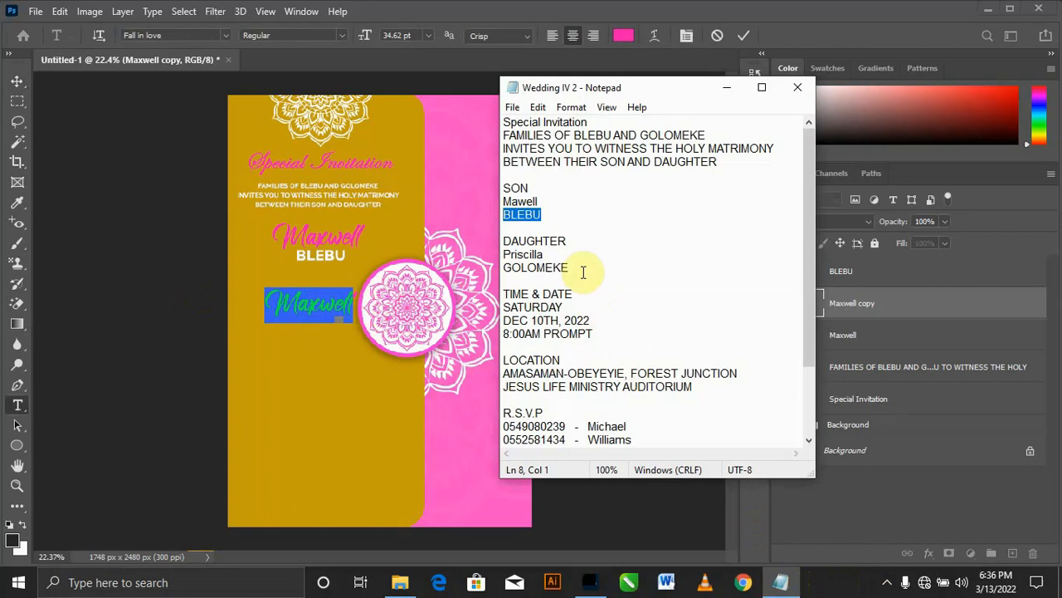
{"action": "left_click", "coordinate": [553, 254]}
{"action": "left_click_drag", "start_coordinate": [553, 254], "coordinate": [496, 256]}
{"action": "key", "text": "ctrl+c"}
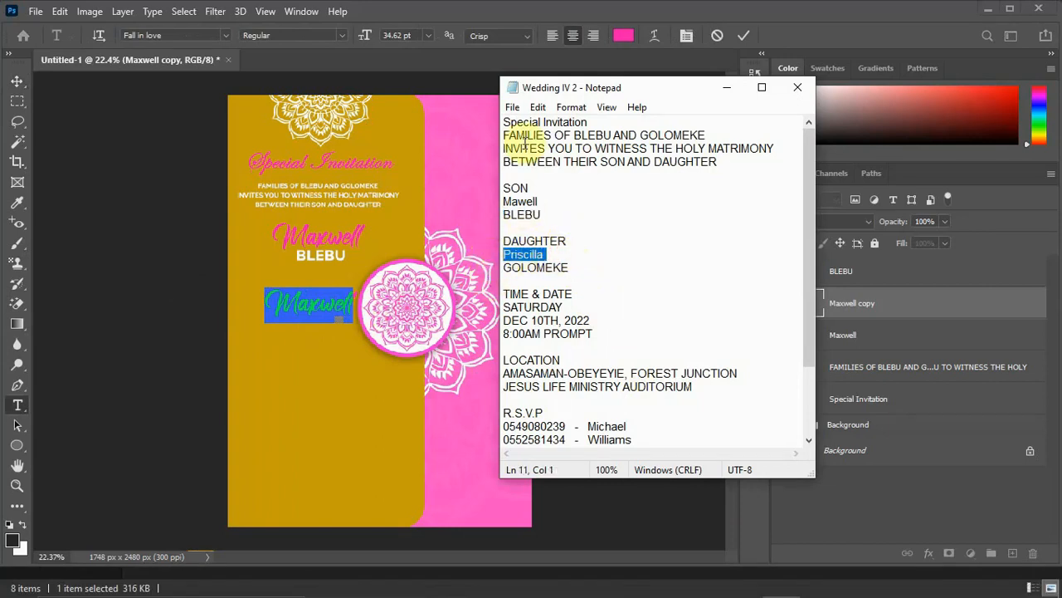
{"action": "left_click", "coordinate": [727, 90]}
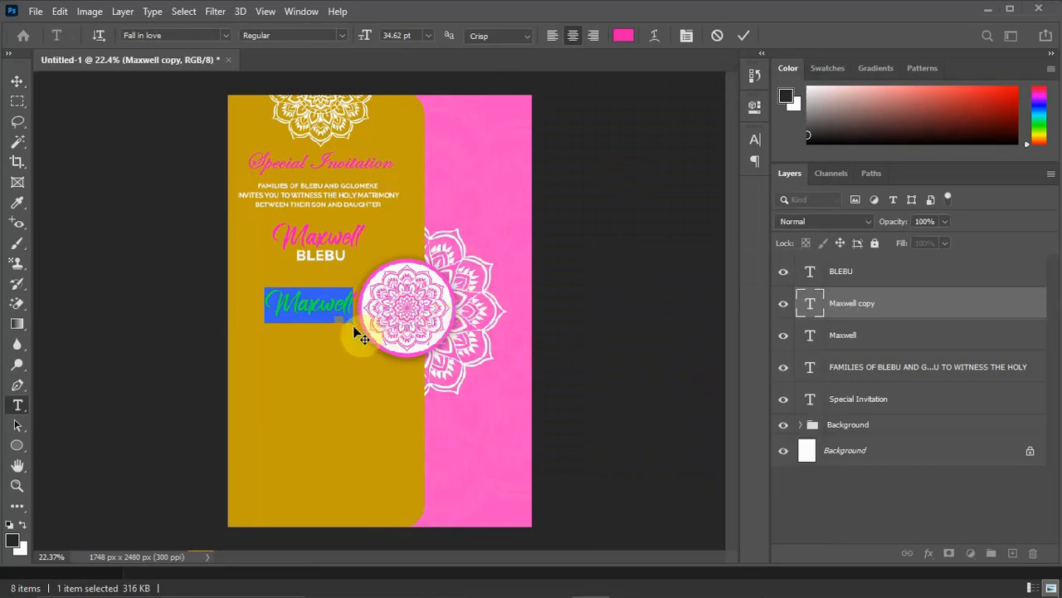
{"action": "key", "text": "ctrl+v"}
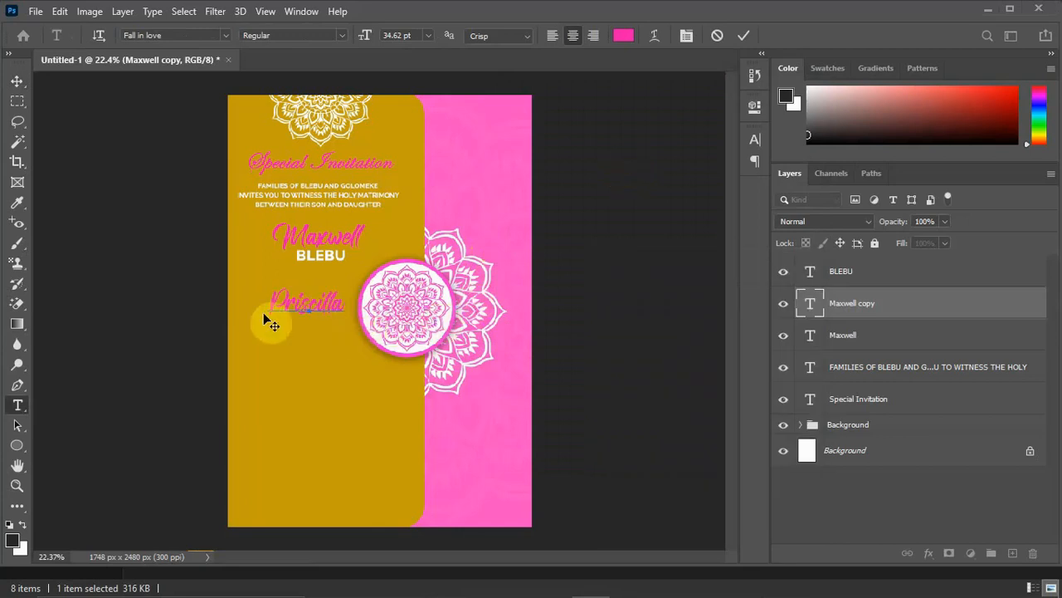
{"action": "left_click", "coordinate": [17, 81]}
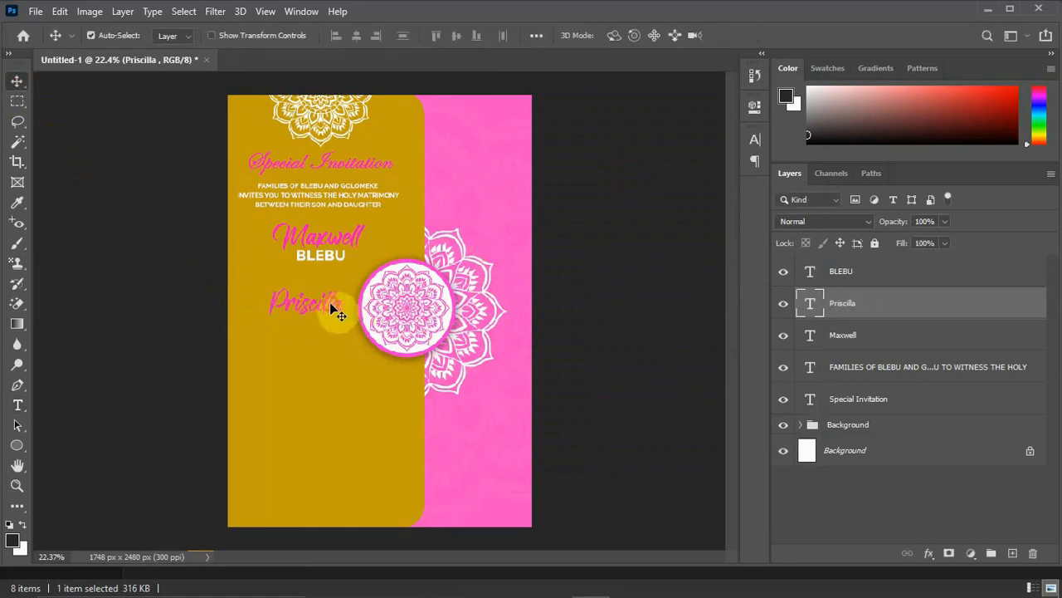
{"action": "left_click_drag", "start_coordinate": [338, 309], "coordinate": [349, 310]}
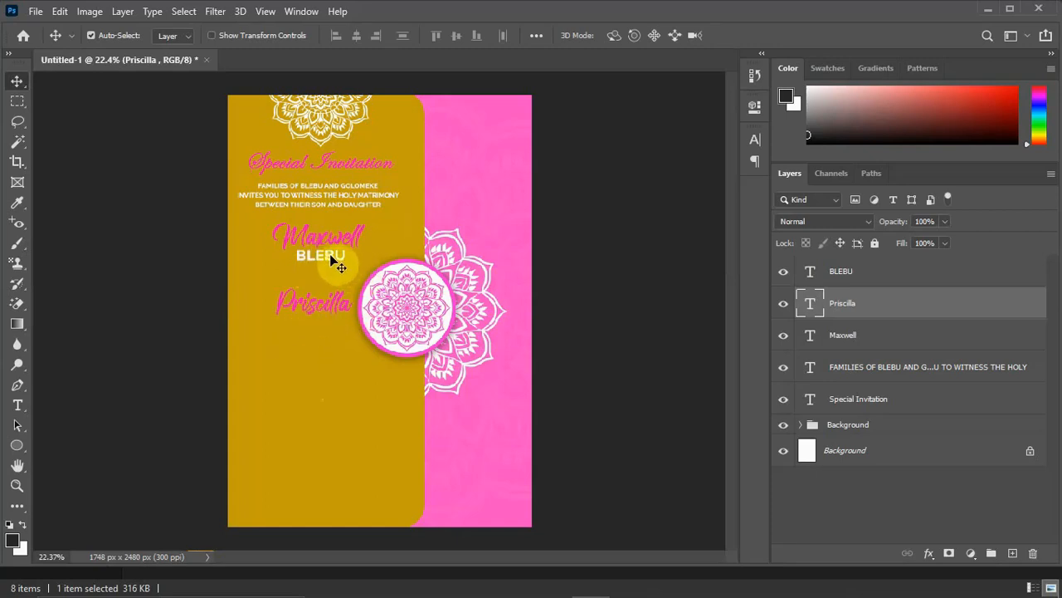
Duplicate the son's surname beneath the daughter's first name and replace its text with the daughter's surname copied from Notepad.
{"action": "left_click", "coordinate": [333, 260]}
{"action": "left_click_drag", "start_coordinate": [333, 261], "coordinate": [332, 336]}
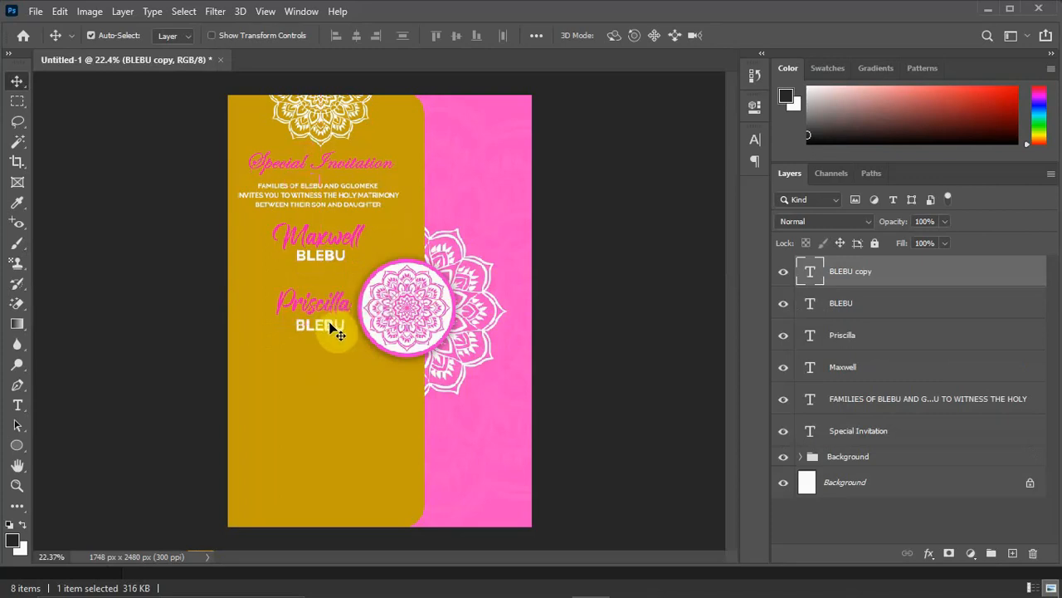
{"action": "double_click", "coordinate": [331, 325]}
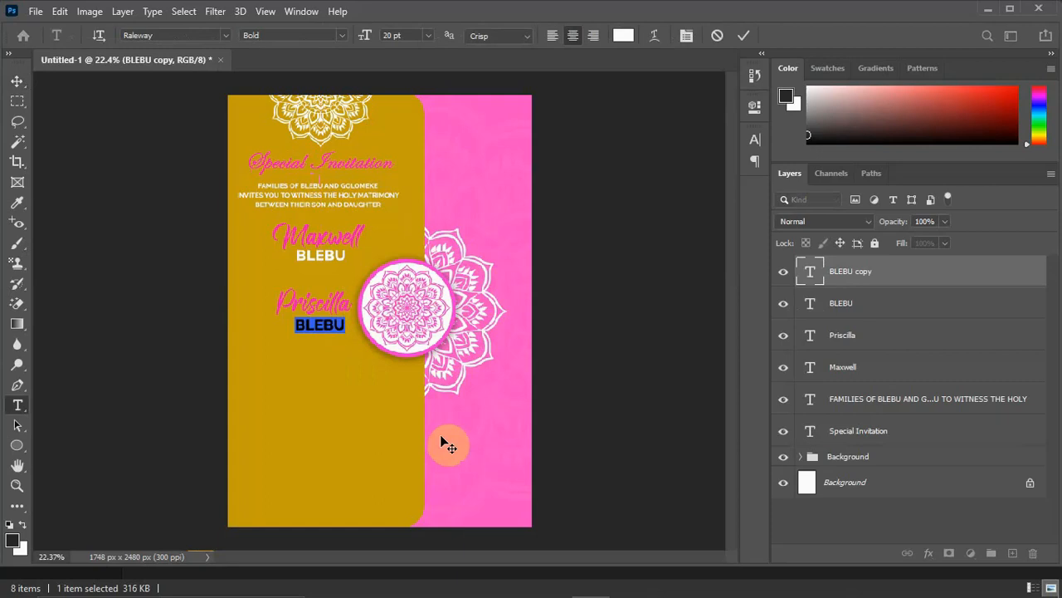
{"action": "mouse_move", "coordinate": [830, 591]}
{"action": "left_click", "coordinate": [780, 582]}
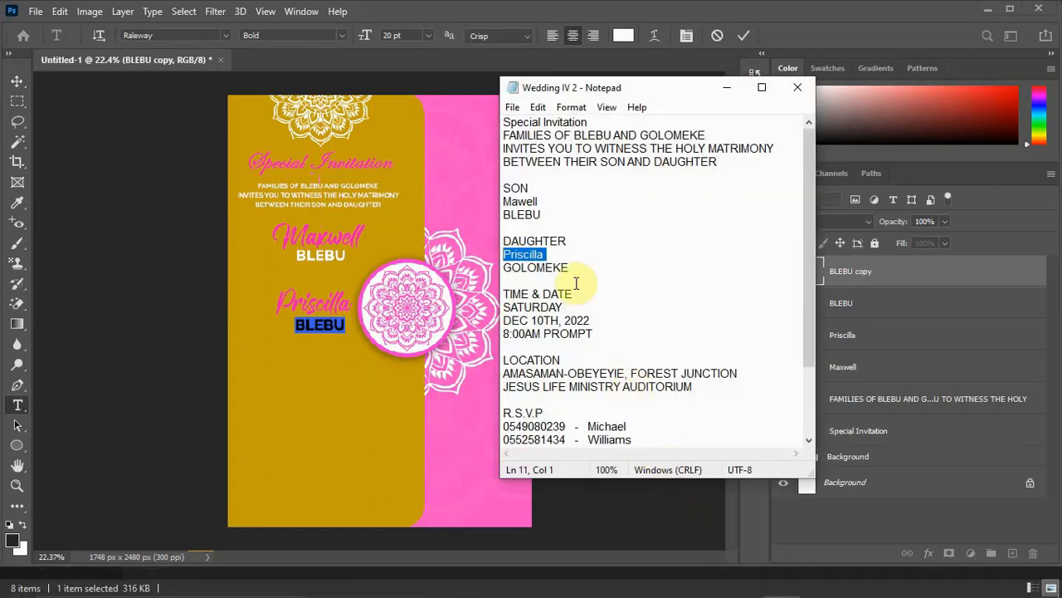
{"action": "left_click_drag", "start_coordinate": [563, 267], "coordinate": [491, 266]}
{"action": "left_click_drag", "start_coordinate": [584, 261], "coordinate": [500, 268]}
{"action": "key", "text": "ctrl+c"}
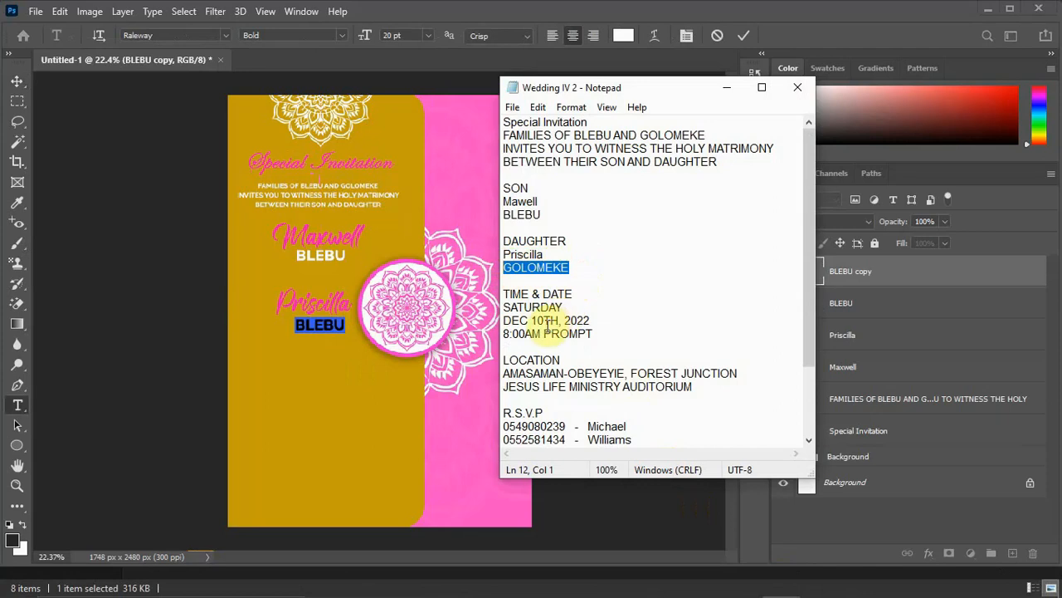
{"action": "left_click", "coordinate": [727, 90]}
{"action": "key", "text": "ctrl+v"}
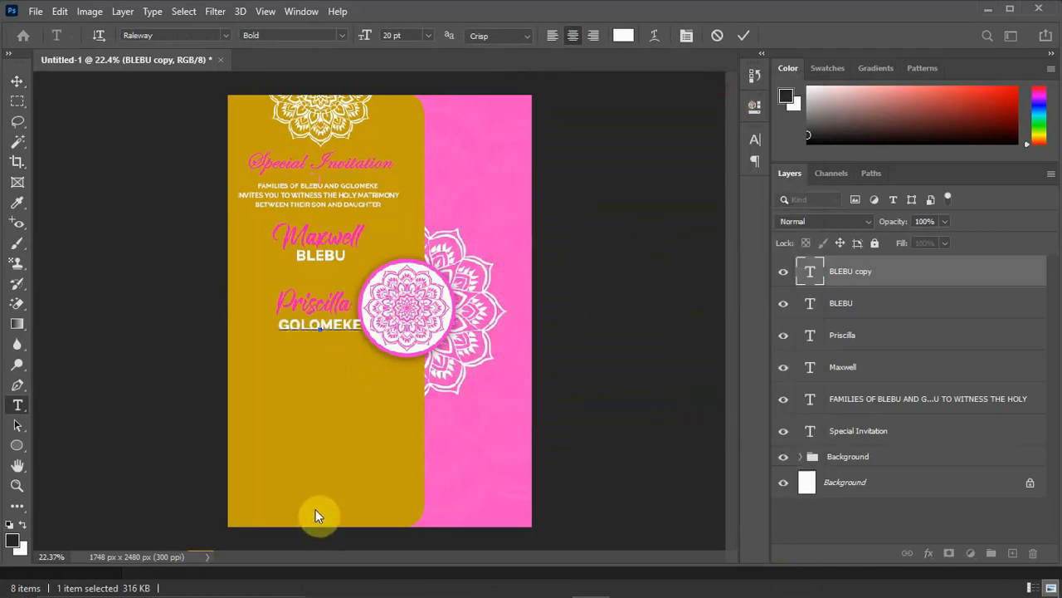
{"action": "left_click", "coordinate": [17, 101]}
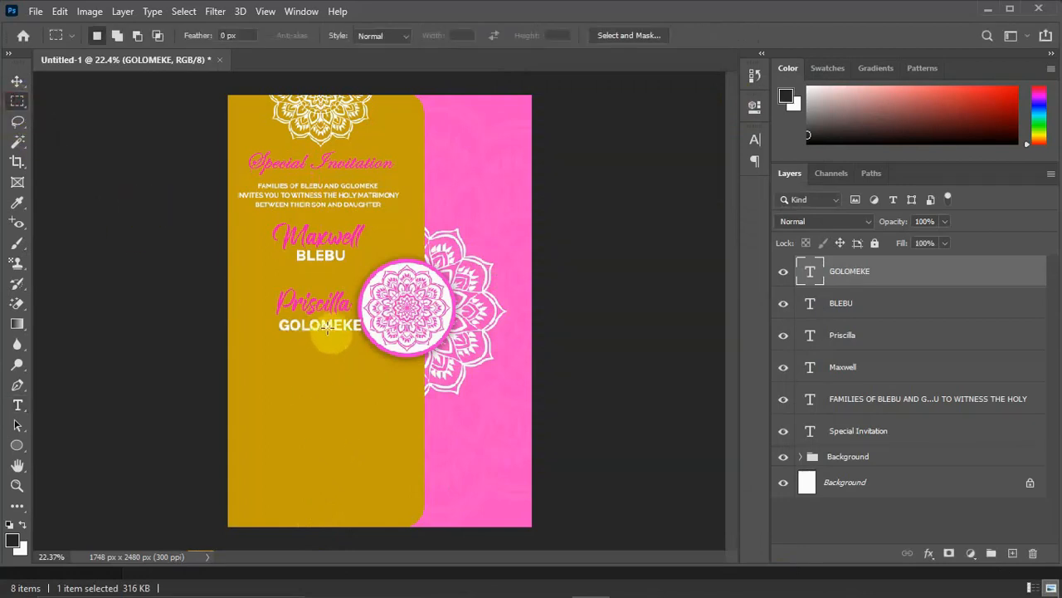
Scale the daughter's surname down to about 81% so it fits beneath her first name, clear of the circle emblem.
{"action": "left_click", "coordinate": [16, 80]}
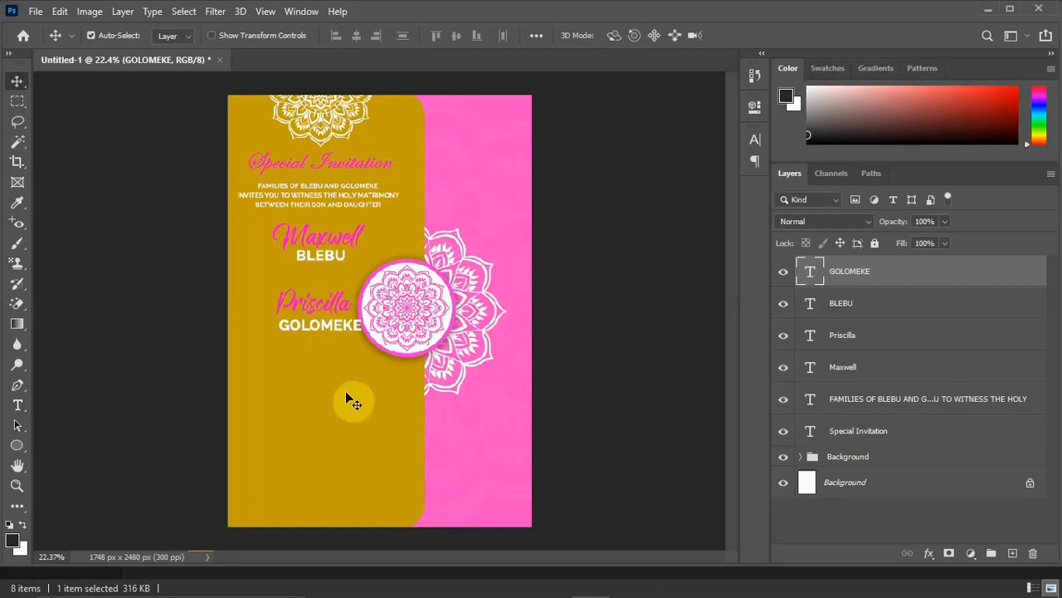
{"action": "key", "text": "ctrl+t"}
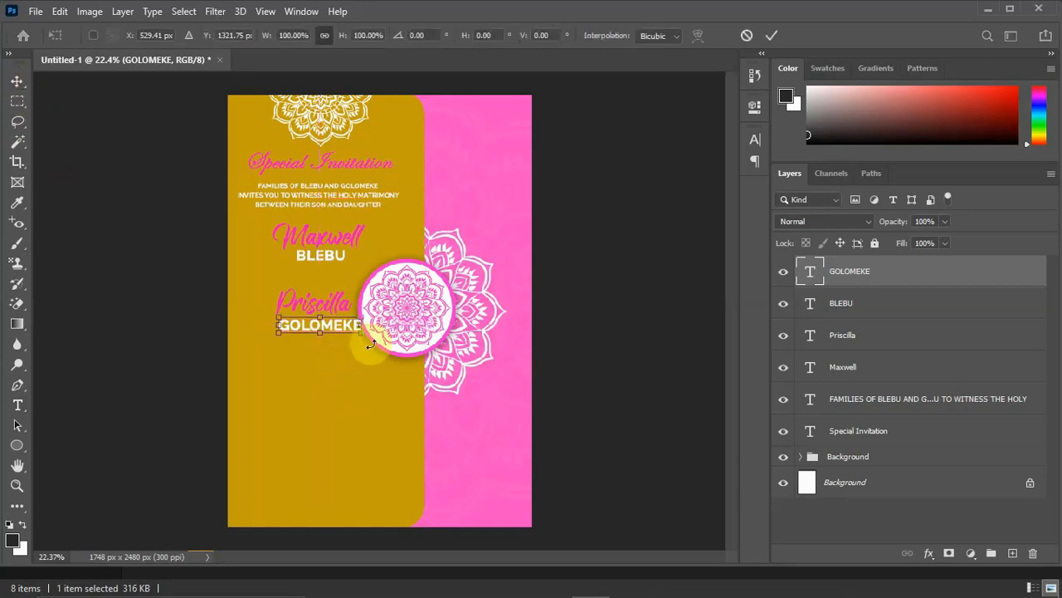
{"action": "left_click_drag", "start_coordinate": [363, 335], "coordinate": [347, 330]}
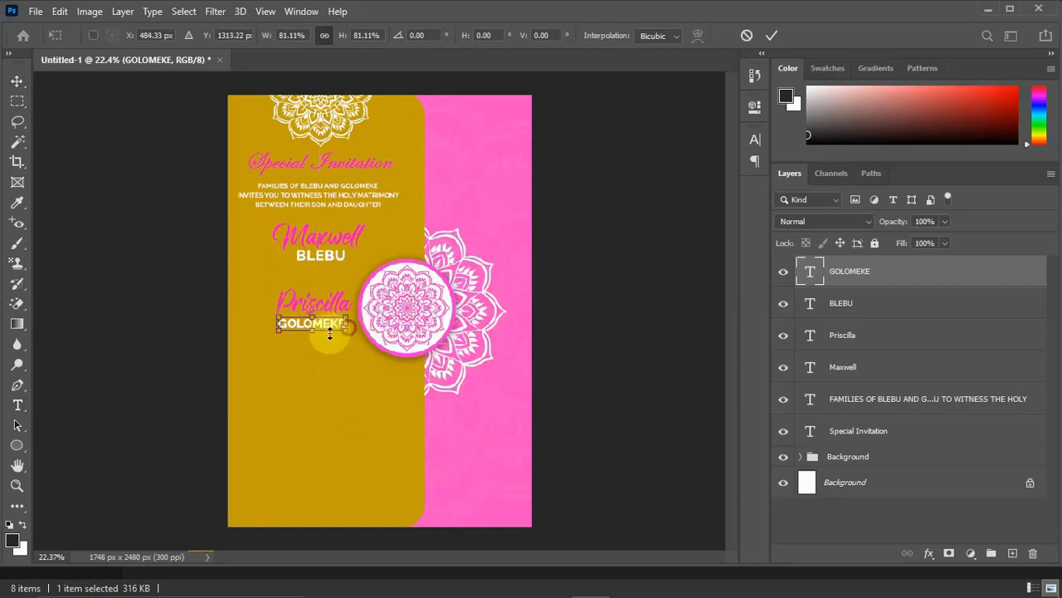
{"action": "left_click", "coordinate": [17, 83]}
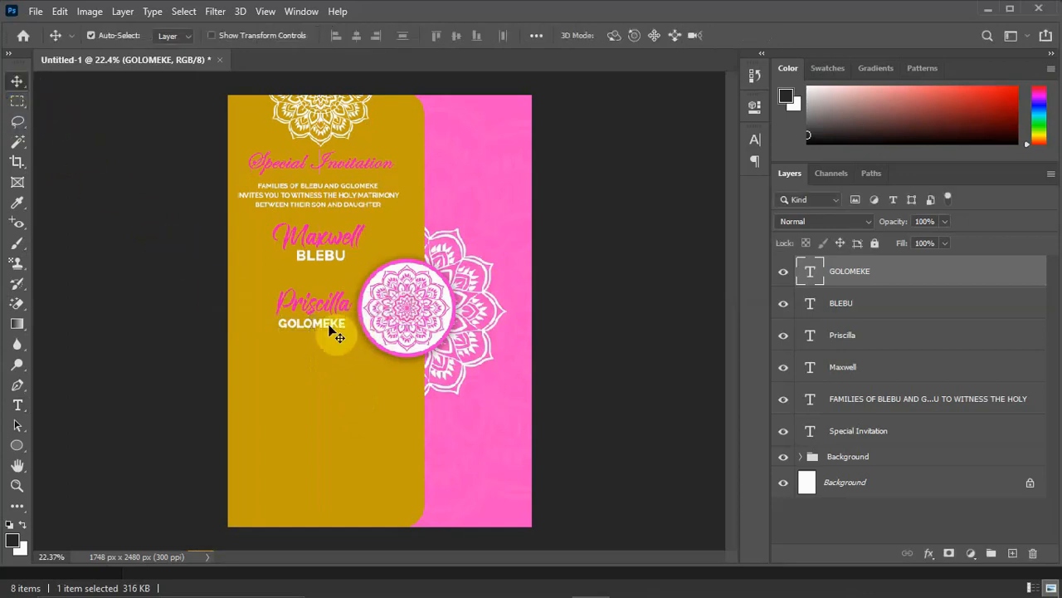
Scale the son's surname down proportionally to about 81% beneath his first name.
{"action": "left_click", "coordinate": [336, 263]}
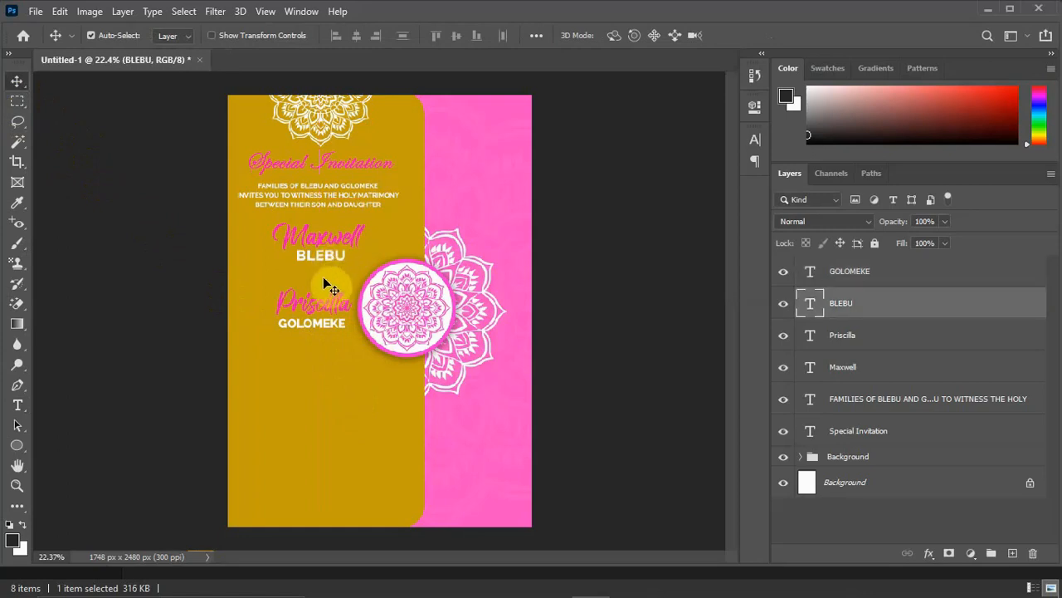
{"action": "key", "text": "ctrl+t"}
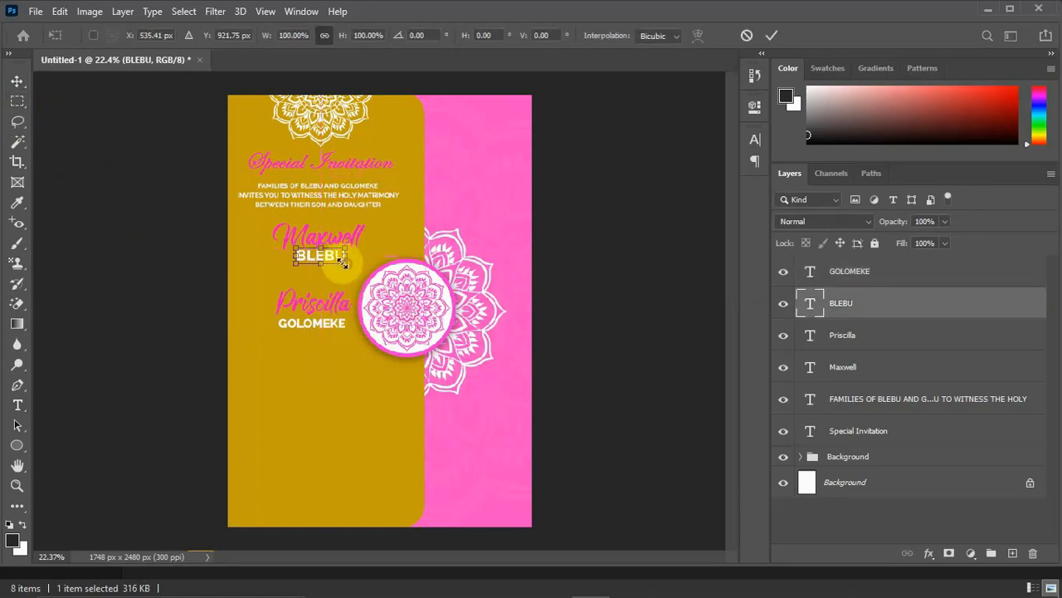
{"action": "left_click_drag", "start_coordinate": [342, 262], "coordinate": [338, 259]}
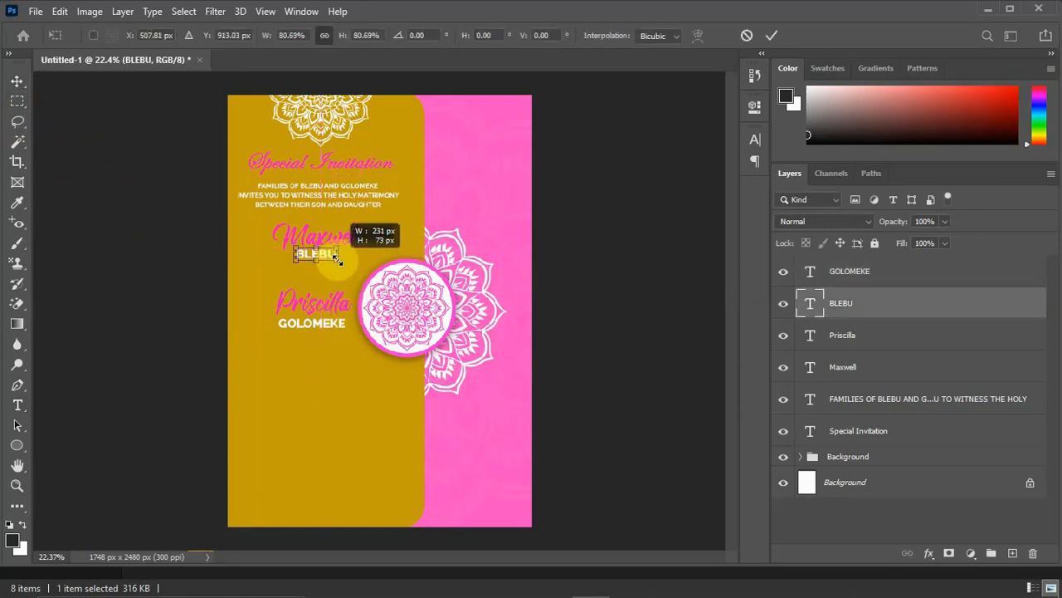
{"action": "left_click", "coordinate": [17, 81]}
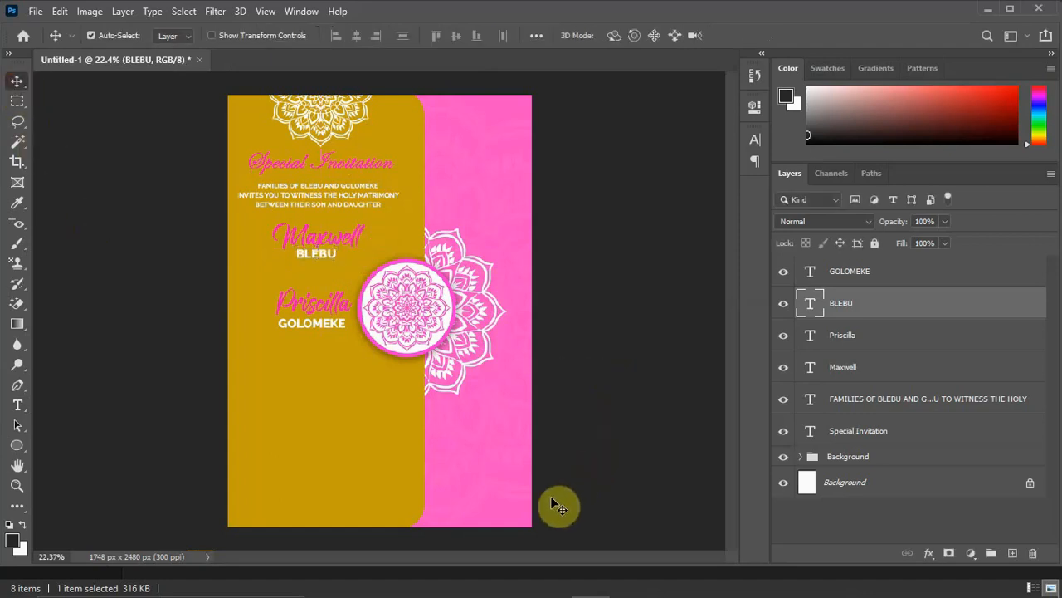
Place the Love Ring image from the Wedding Invitation Card 2 folder between the couple's names, scaled to about 23%.
{"action": "mouse_move", "coordinate": [498, 591]}
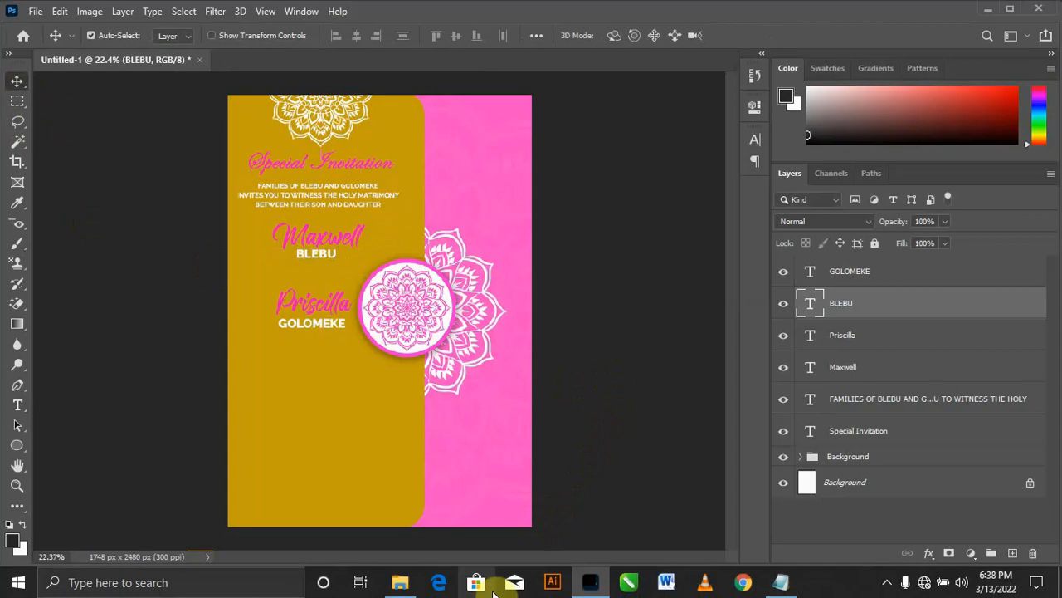
{"action": "left_click", "coordinate": [401, 582]}
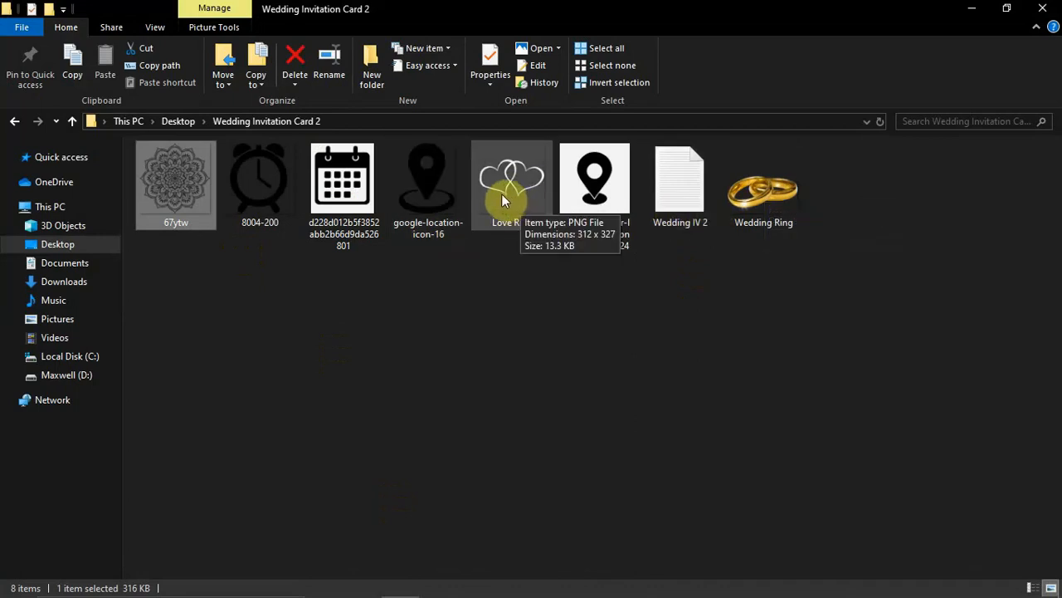
{"action": "left_click_drag", "start_coordinate": [501, 193], "coordinate": [299, 280]}
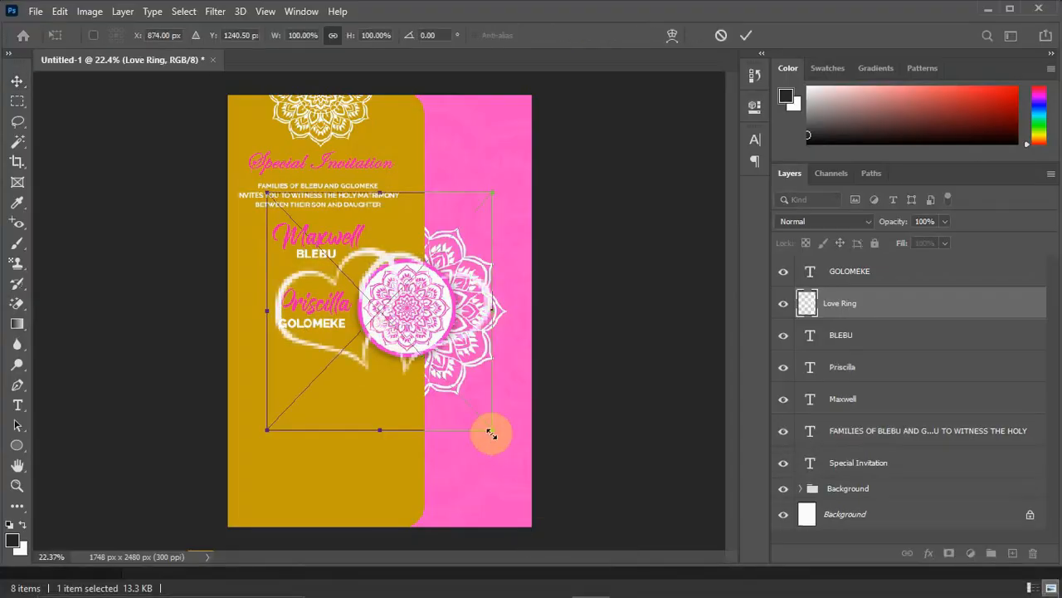
{"action": "left_click_drag", "start_coordinate": [491, 433], "coordinate": [322, 279]}
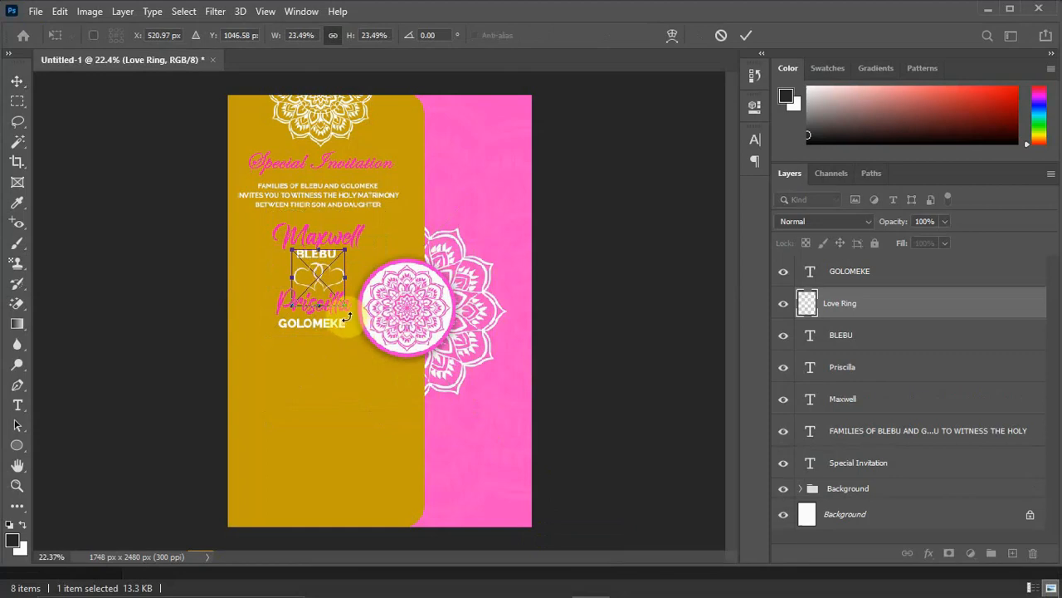
{"action": "key", "text": "Return"}
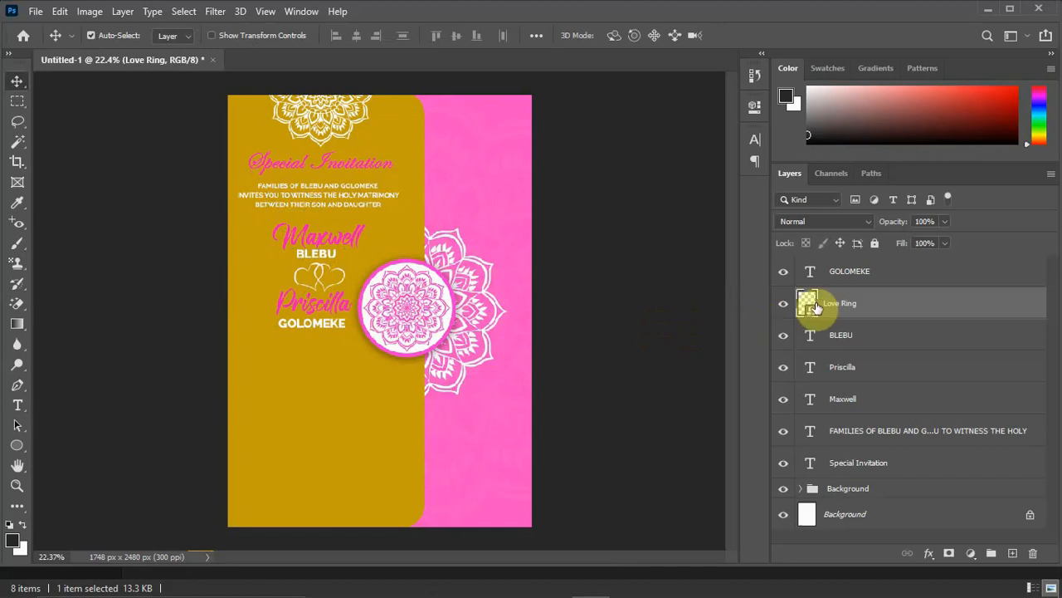
Add a drop shadow to the Love Ring layer with distance 13 px, spread 10% and size 9 px.
{"action": "right_click", "coordinate": [860, 303]}
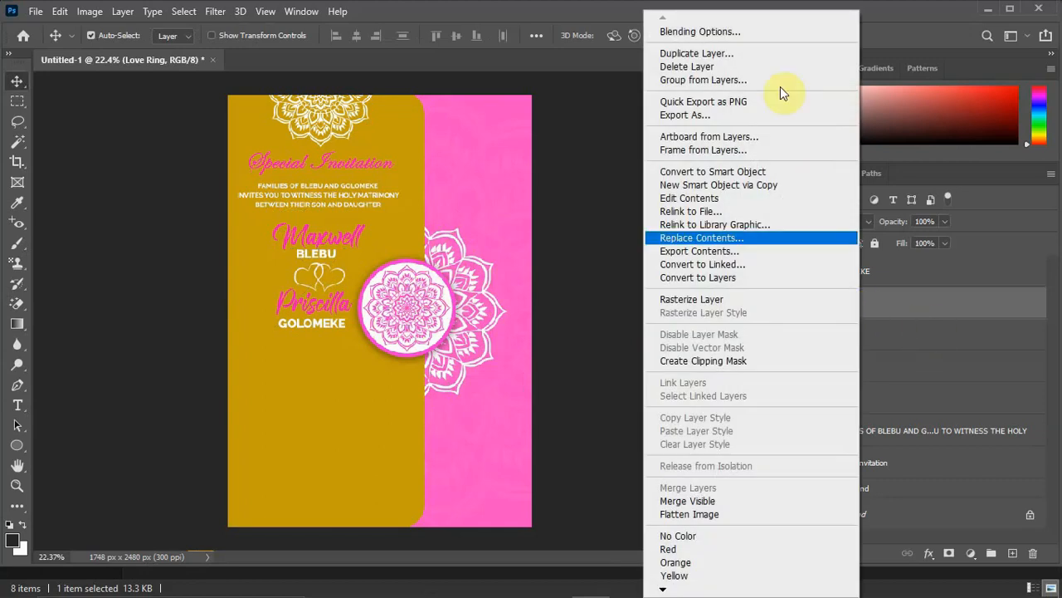
{"action": "left_click", "coordinate": [755, 32]}
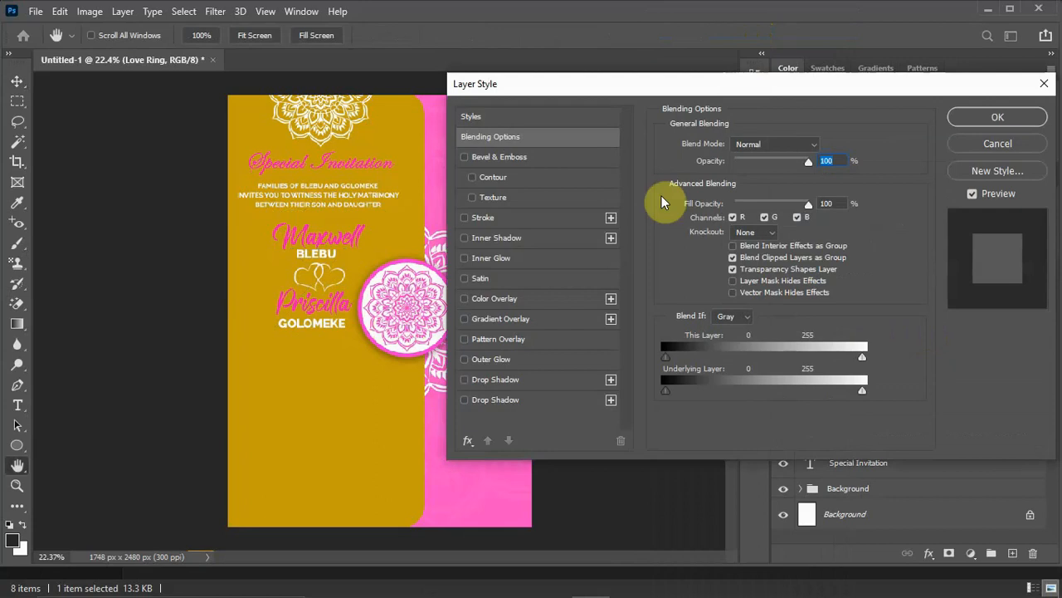
{"action": "left_click", "coordinate": [465, 381]}
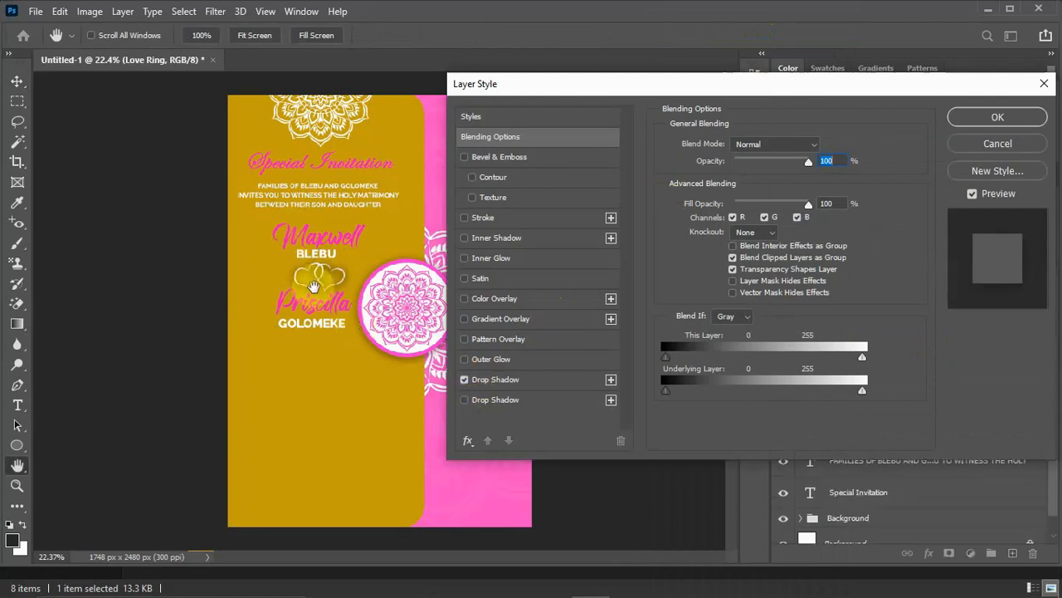
{"action": "left_click", "coordinate": [521, 384]}
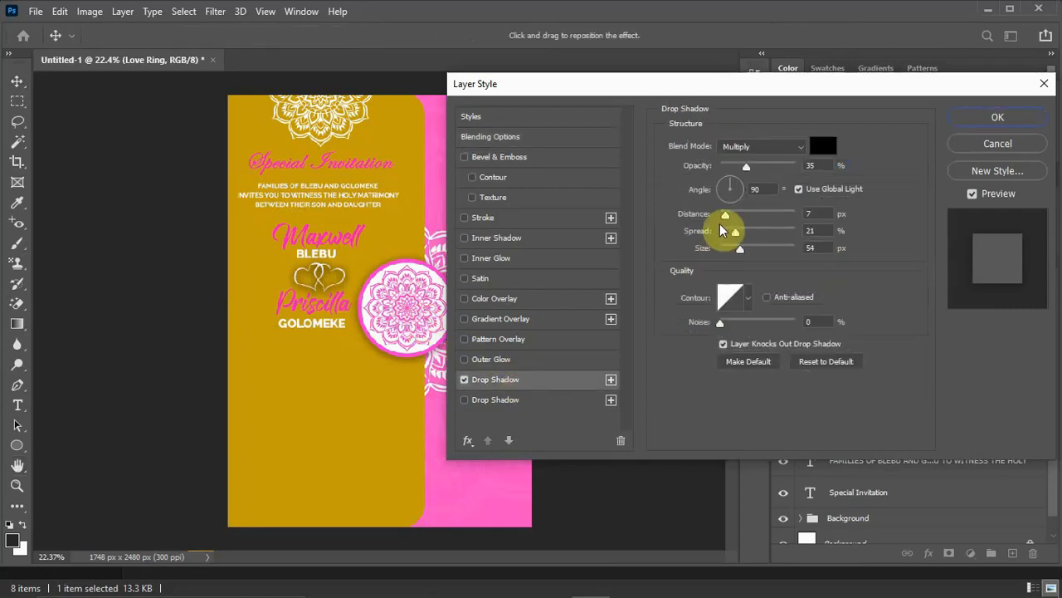
{"action": "left_click_drag", "start_coordinate": [740, 248], "coordinate": [729, 259]}
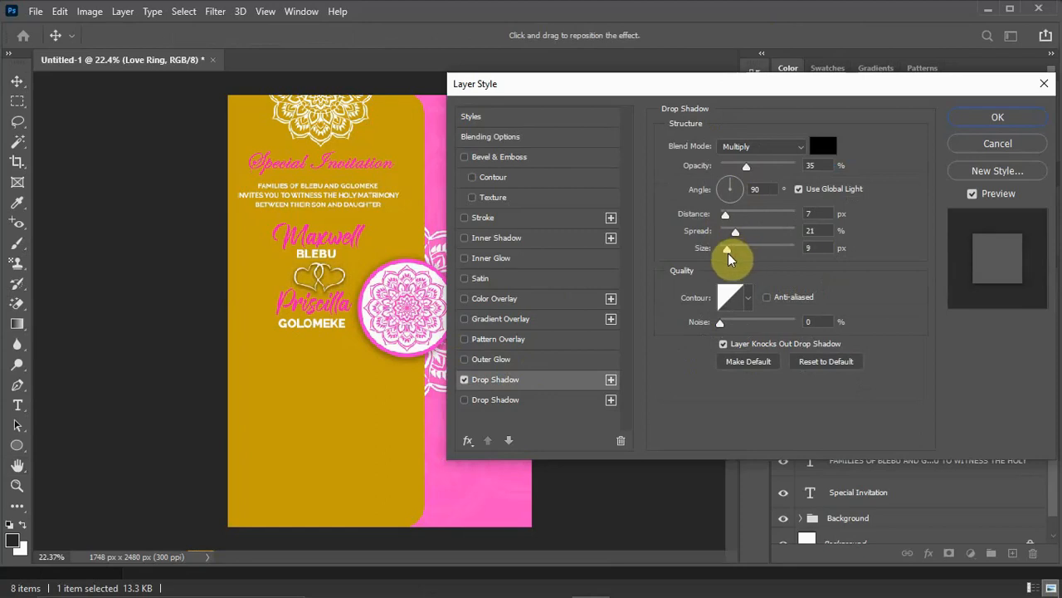
{"action": "left_click_drag", "start_coordinate": [736, 238], "coordinate": [732, 218]}
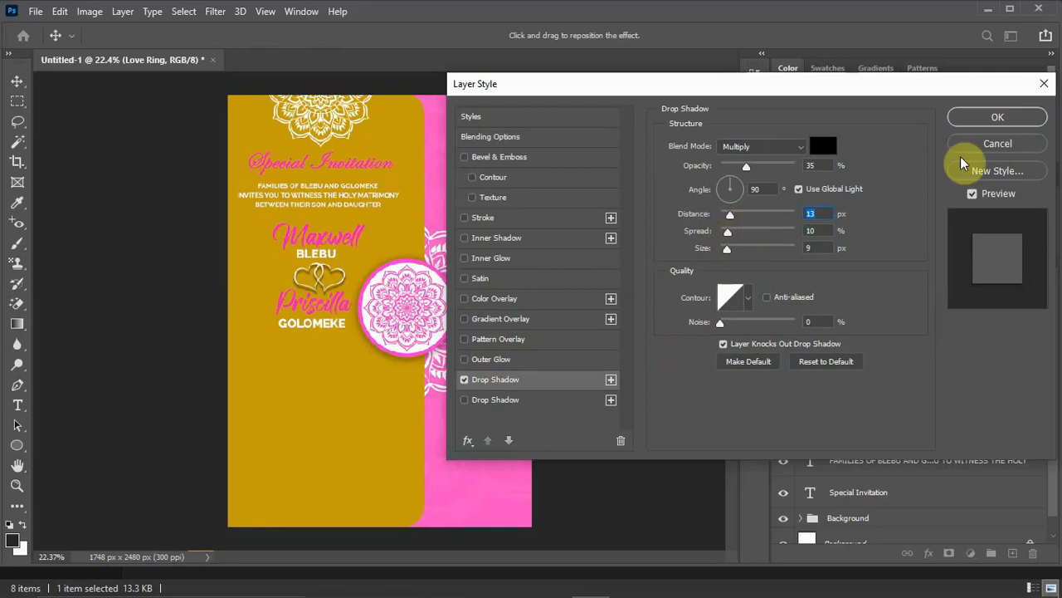
{"action": "left_click", "coordinate": [1004, 118]}
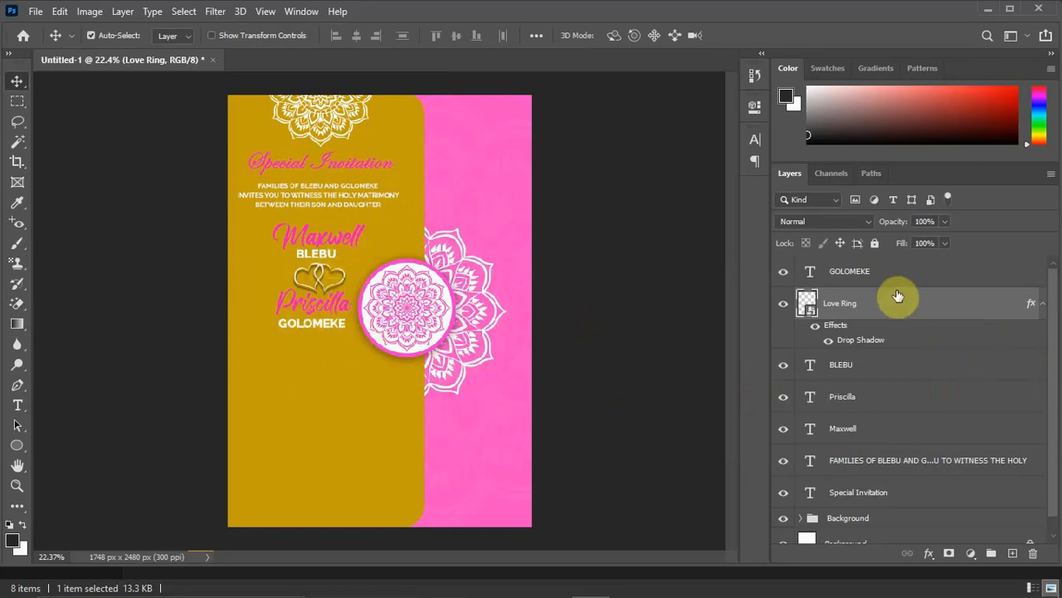
Group all layers from the daughter's surname down to Special Invitation and rename the group Top Names.
{"action": "scroll", "coordinate": [898, 294], "scroll_direction": "up", "scroll_amount": 1}
{"action": "left_click", "coordinate": [873, 277]}
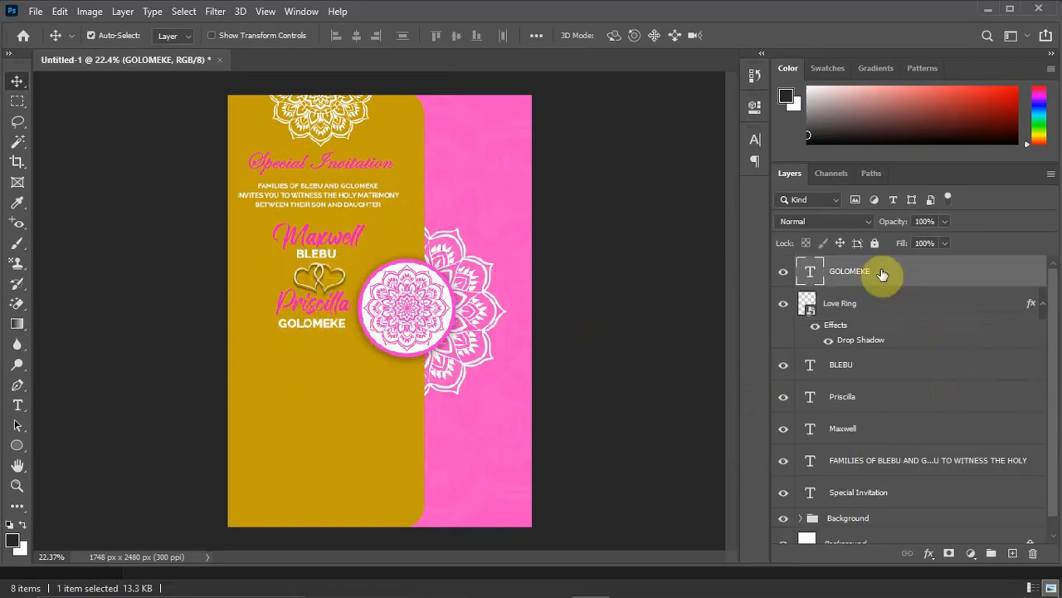
{"action": "scroll", "coordinate": [864, 457], "scroll_direction": "down", "scroll_amount": 1}
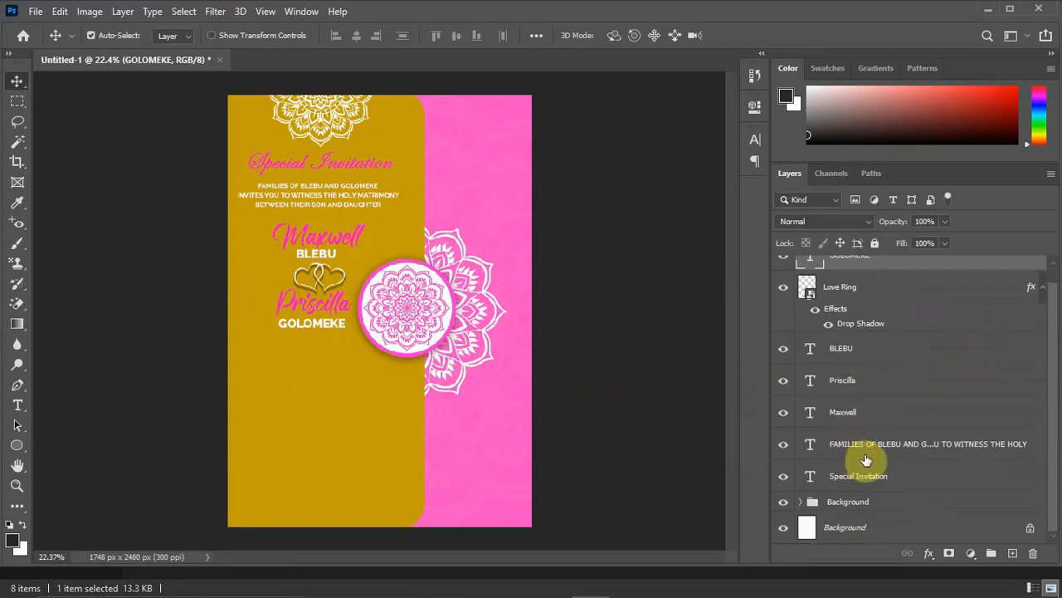
{"action": "scroll", "coordinate": [863, 349], "scroll_direction": "up", "scroll_amount": 1}
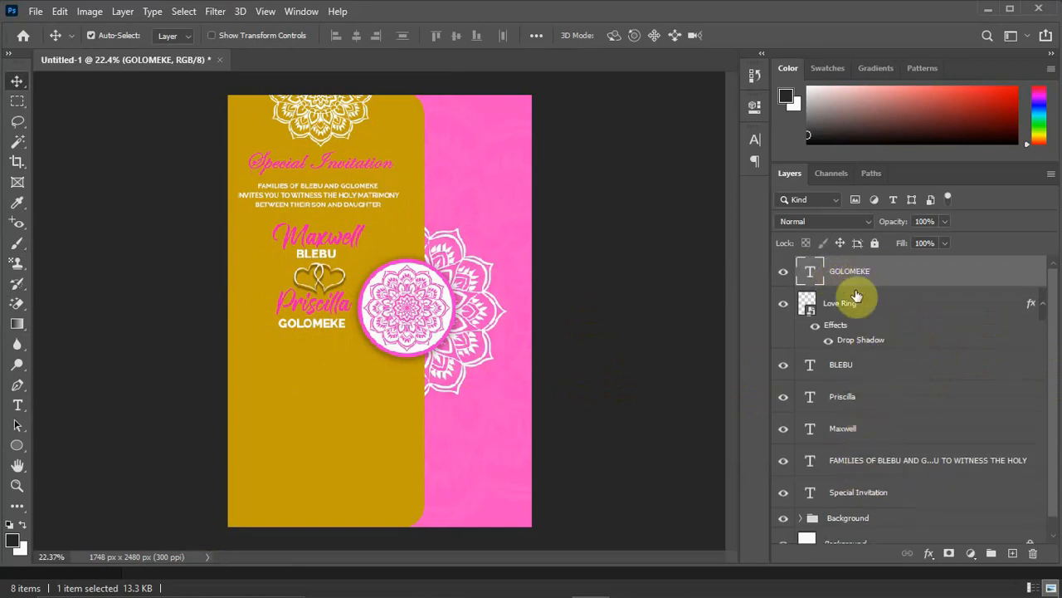
{"action": "scroll", "coordinate": [862, 410], "scroll_direction": "down", "scroll_amount": 1}
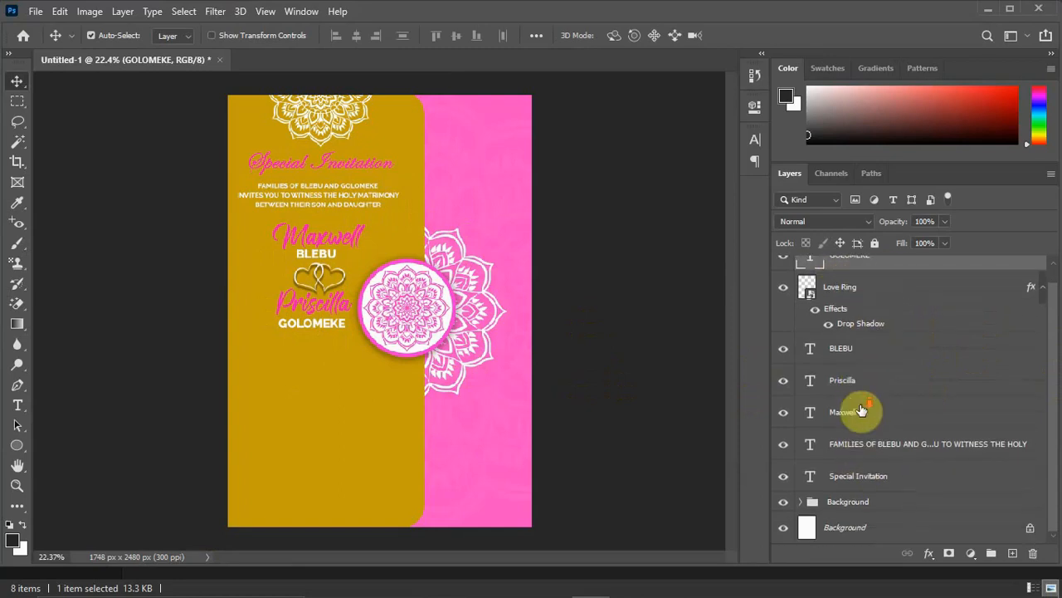
{"action": "left_click", "coordinate": [856, 478], "text": "shift"}
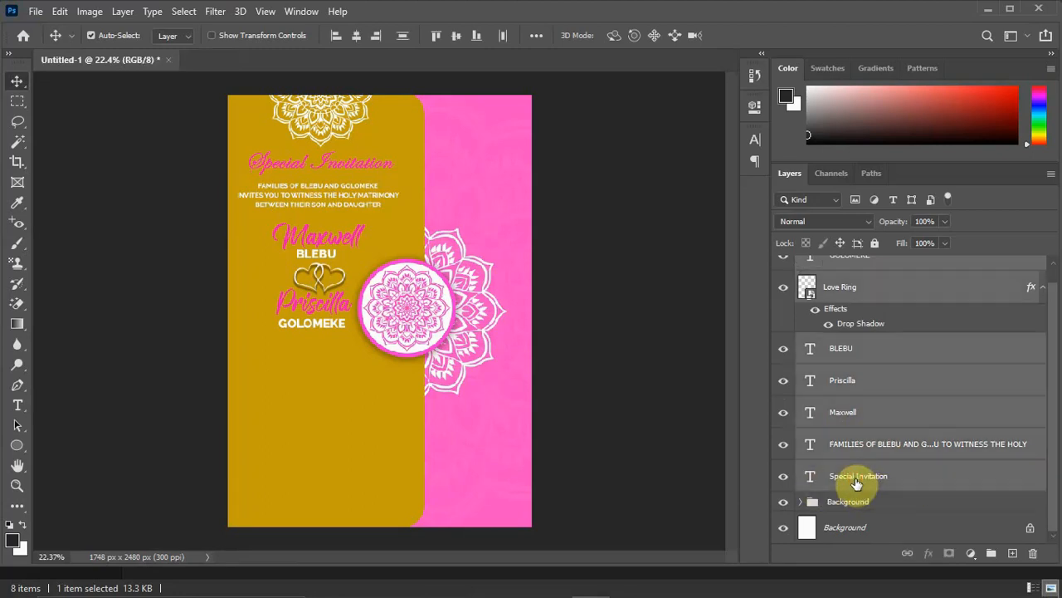
{"action": "key", "text": "ctrl+g"}
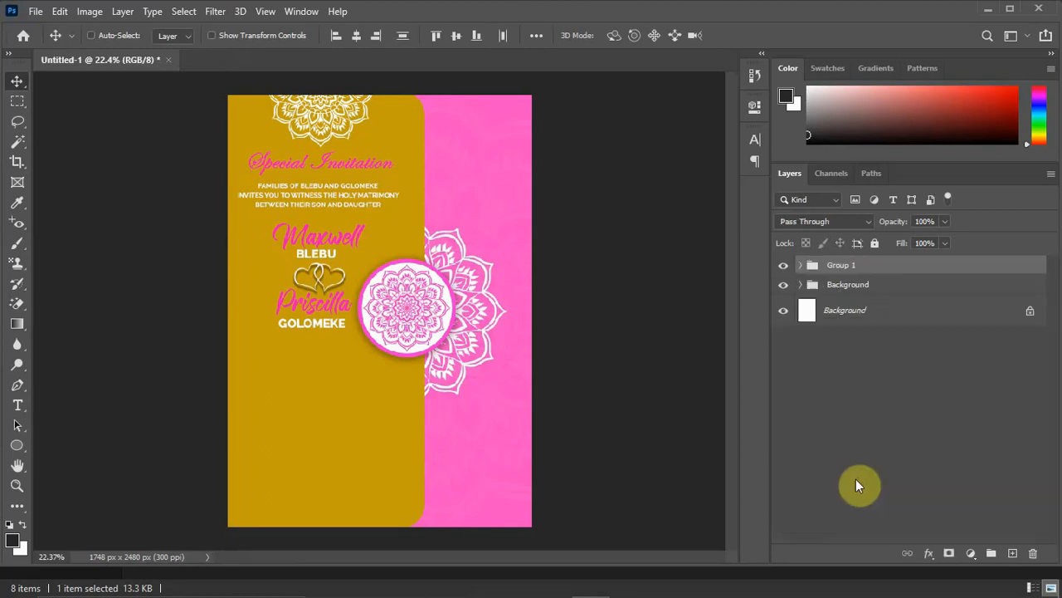
{"action": "double_click", "coordinate": [840, 264]}
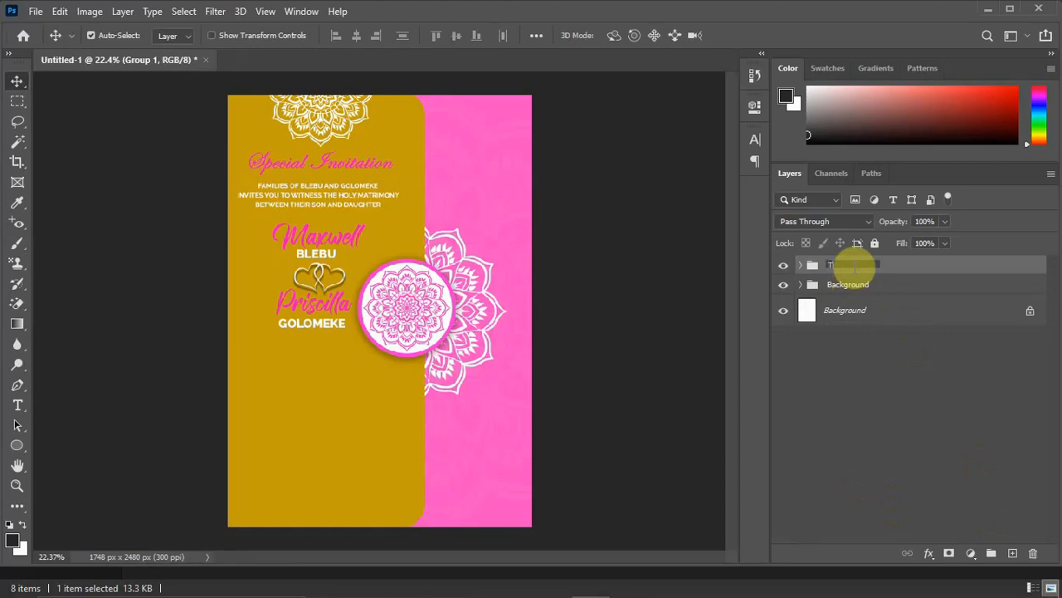
{"action": "type", "text": "Top Names"}
{"action": "key", "text": "Return"}
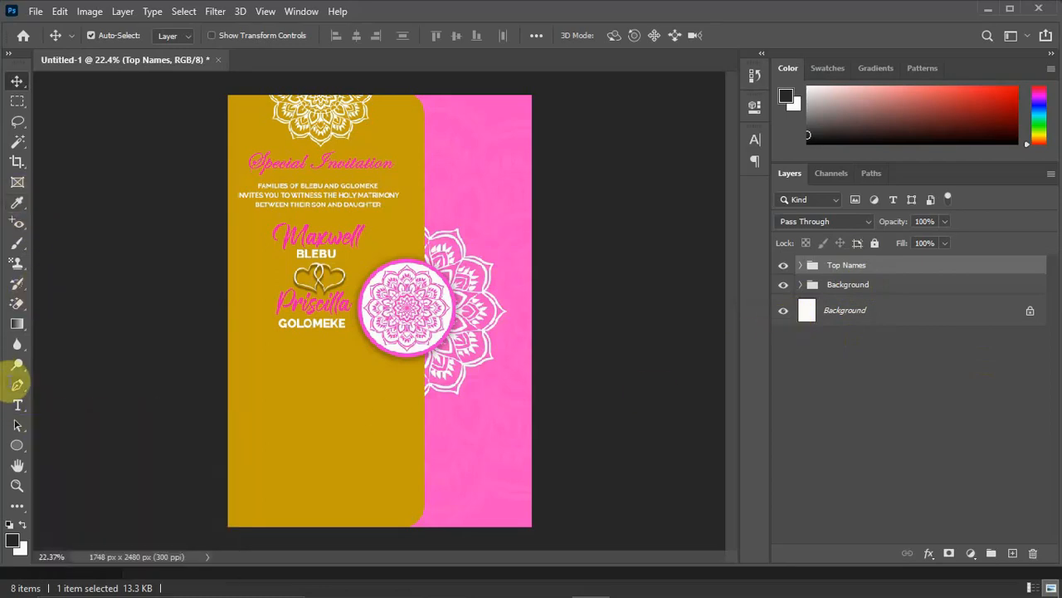
Add the text "b" below the daughter's surname in the Vintage Decorative signs font to create a flourish ornament.
{"action": "left_click", "coordinate": [17, 405]}
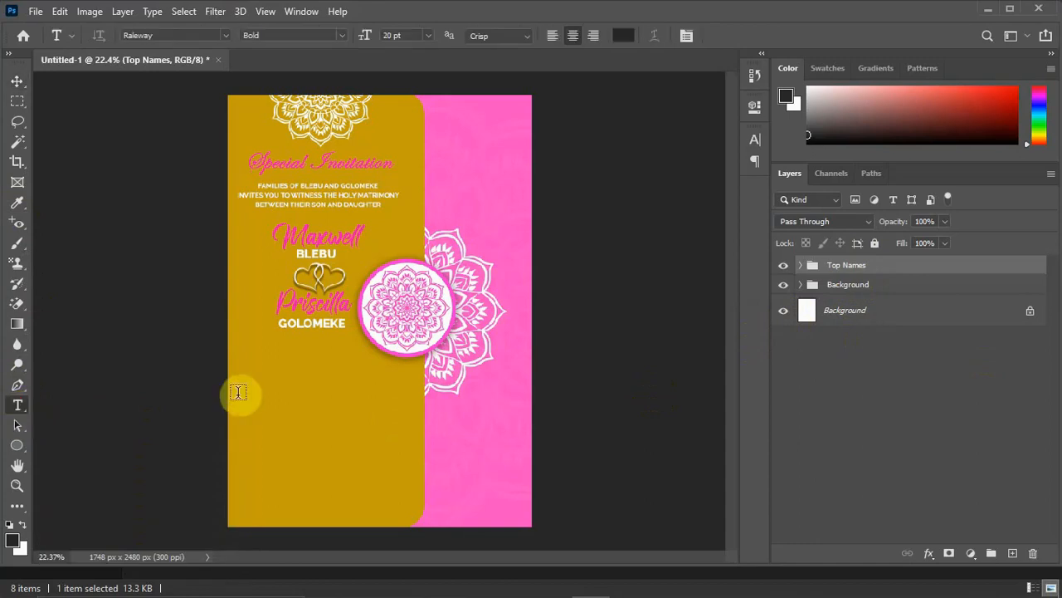
{"action": "left_click", "coordinate": [301, 358]}
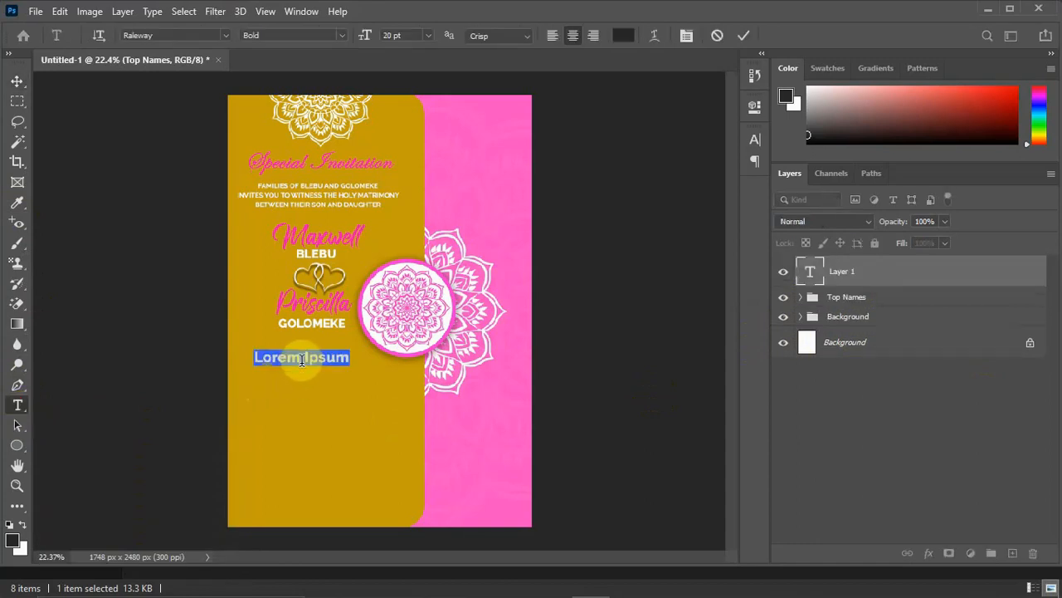
{"action": "key", "text": "BackSpace"}
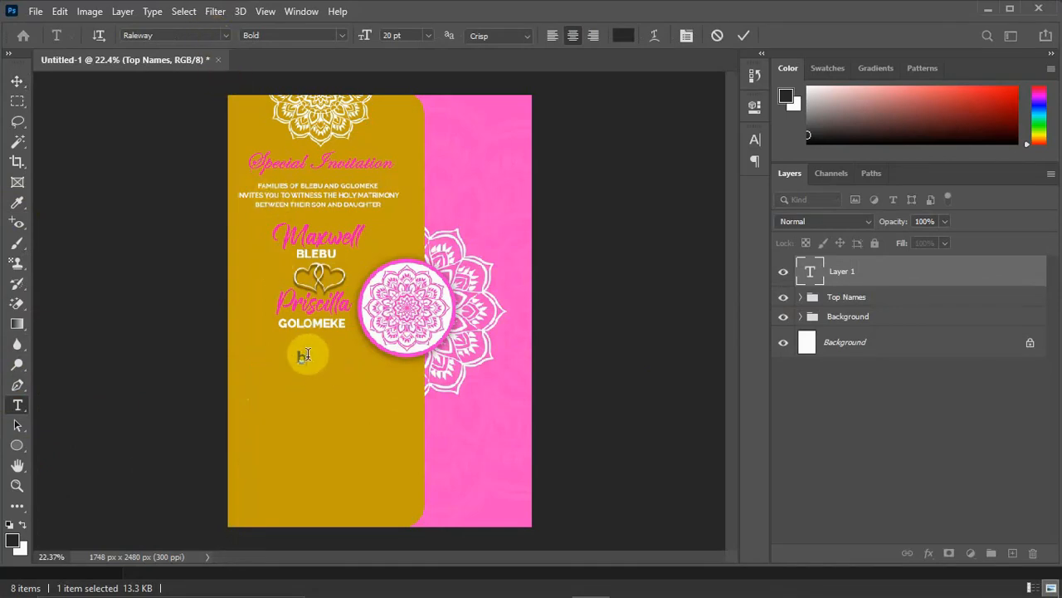
{"action": "type", "text": "b"}
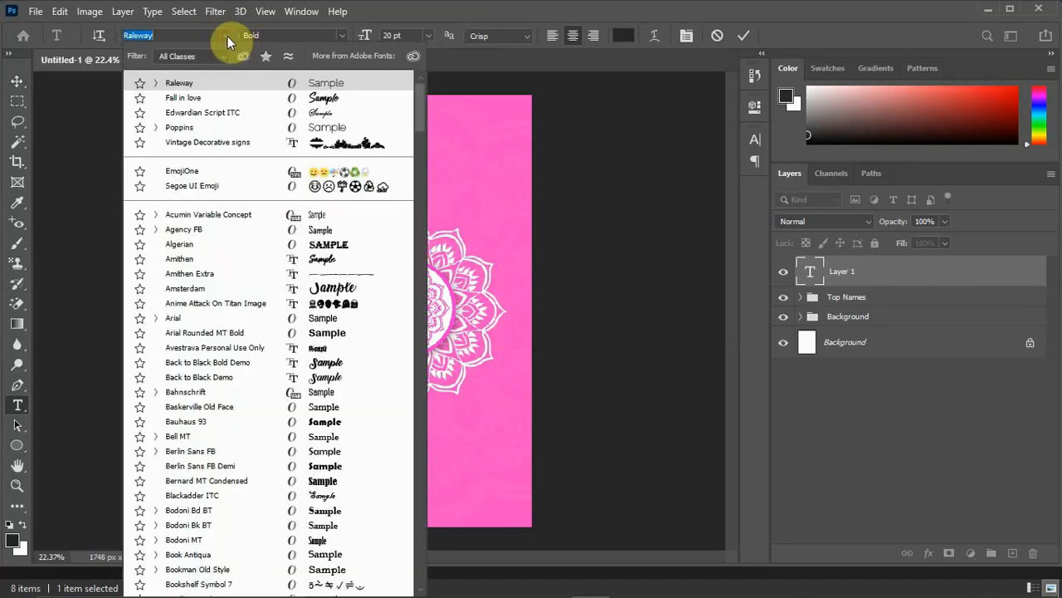
{"action": "left_click", "coordinate": [195, 142]}
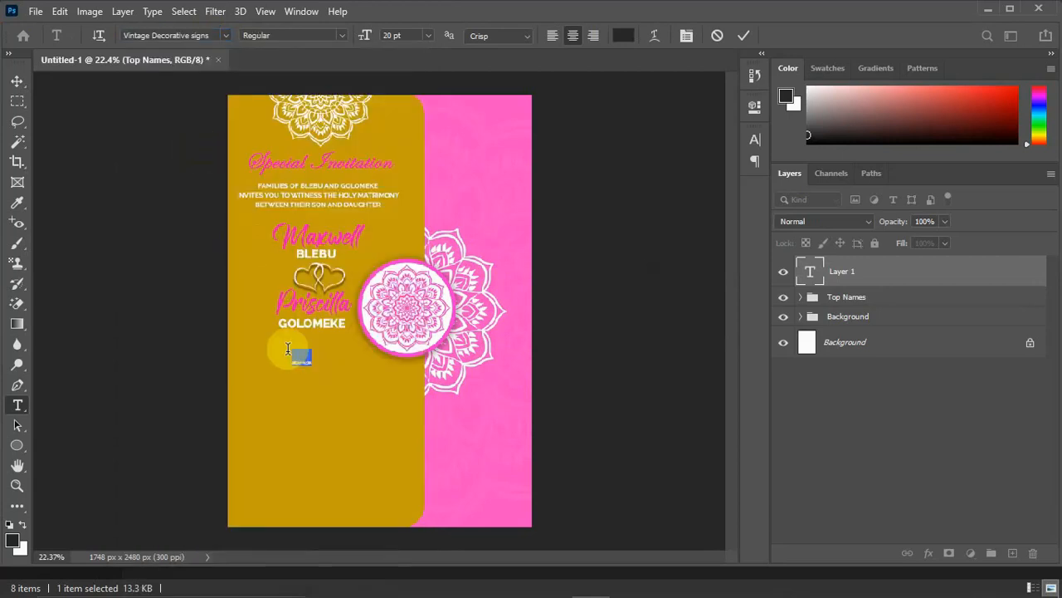
Scale the flourish ornament up proportionally to about 479% and nudge it into place beneath the daughter's surname.
{"action": "left_click", "coordinate": [17, 81]}
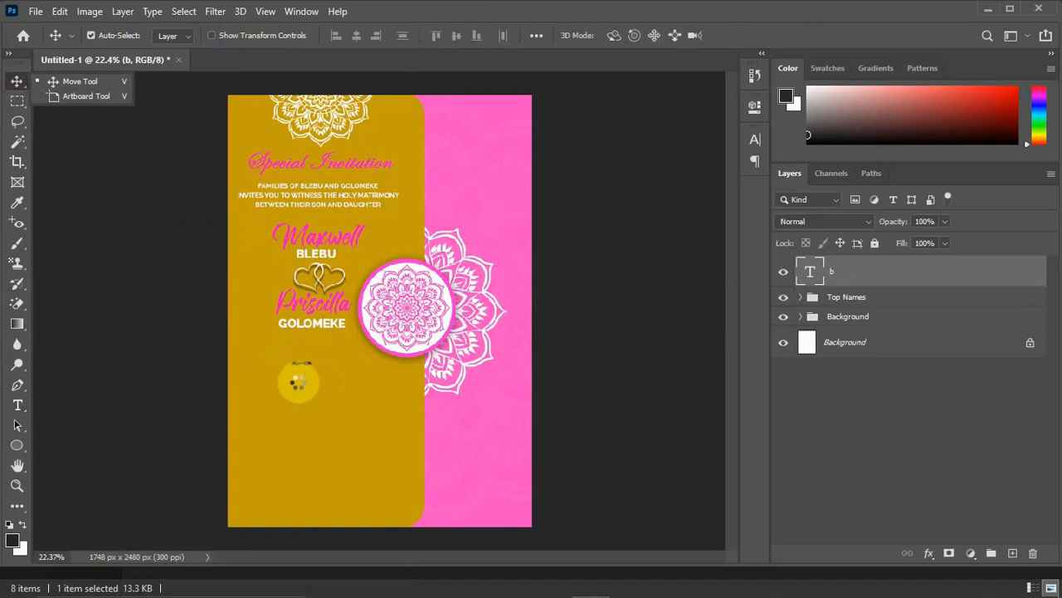
{"action": "key", "text": "ctrl+t"}
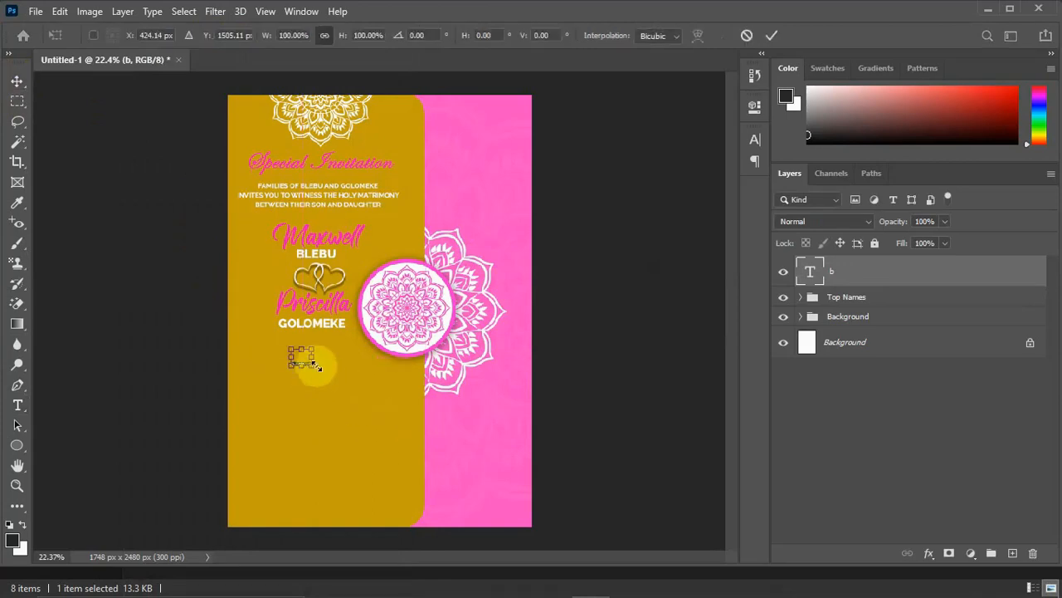
{"action": "left_click_drag", "start_coordinate": [313, 365], "coordinate": [348, 363]}
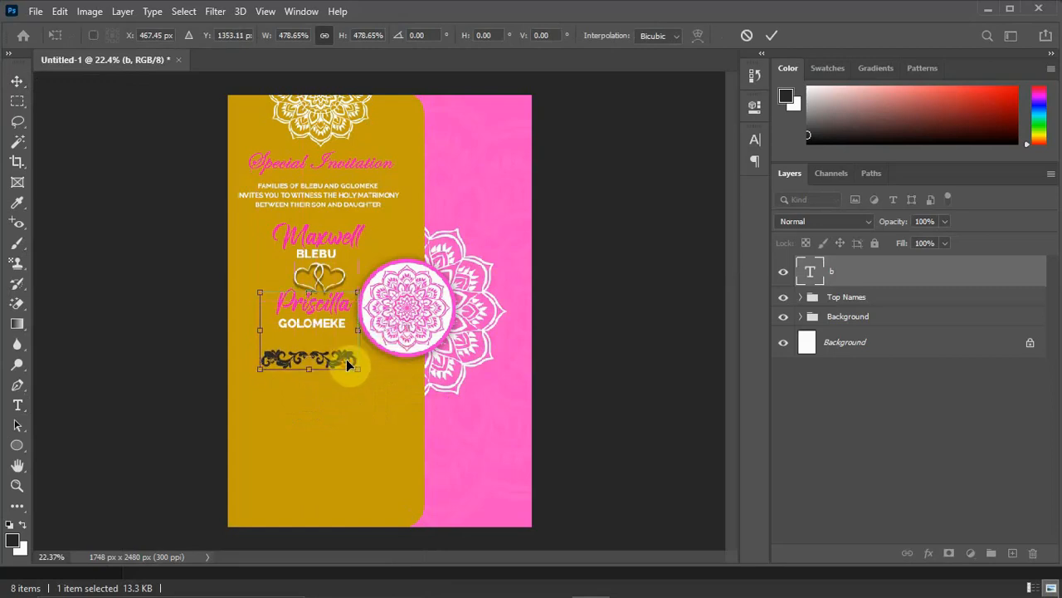
{"action": "key", "text": "Return"}
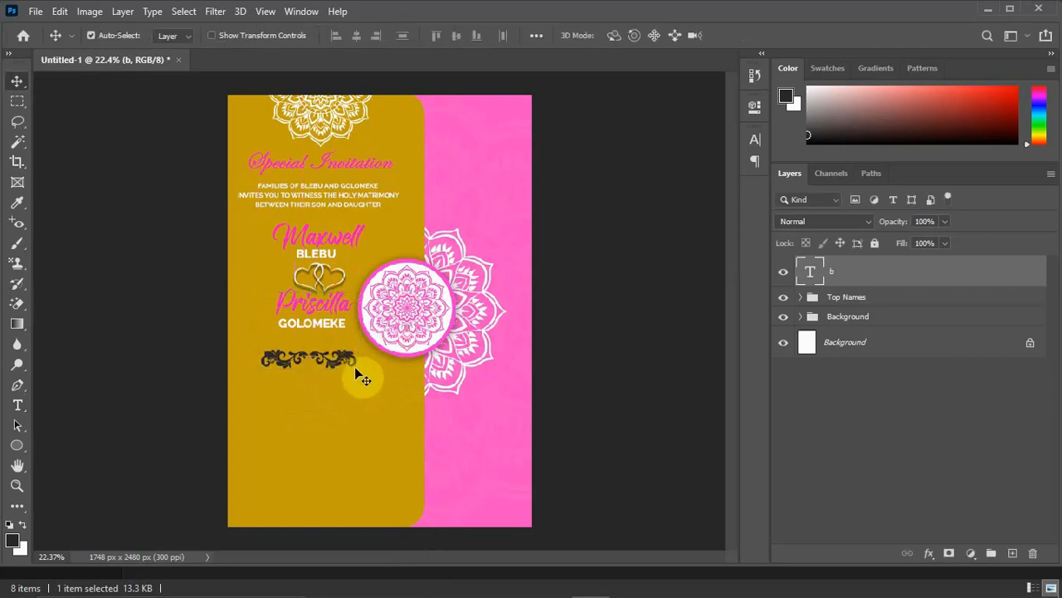
{"action": "key", "text": "shift+Right"}
{"action": "key", "text": "shift+Right"}
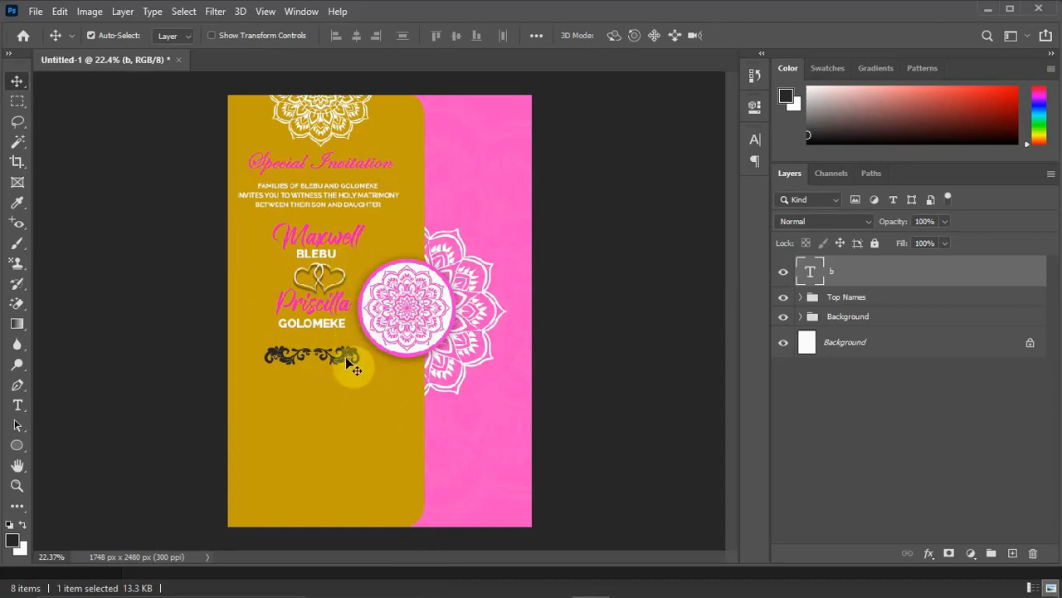
Recolor the flourish ornament to white (ffffff) and turn off its faux bold style.
{"action": "double_click", "coordinate": [351, 359]}
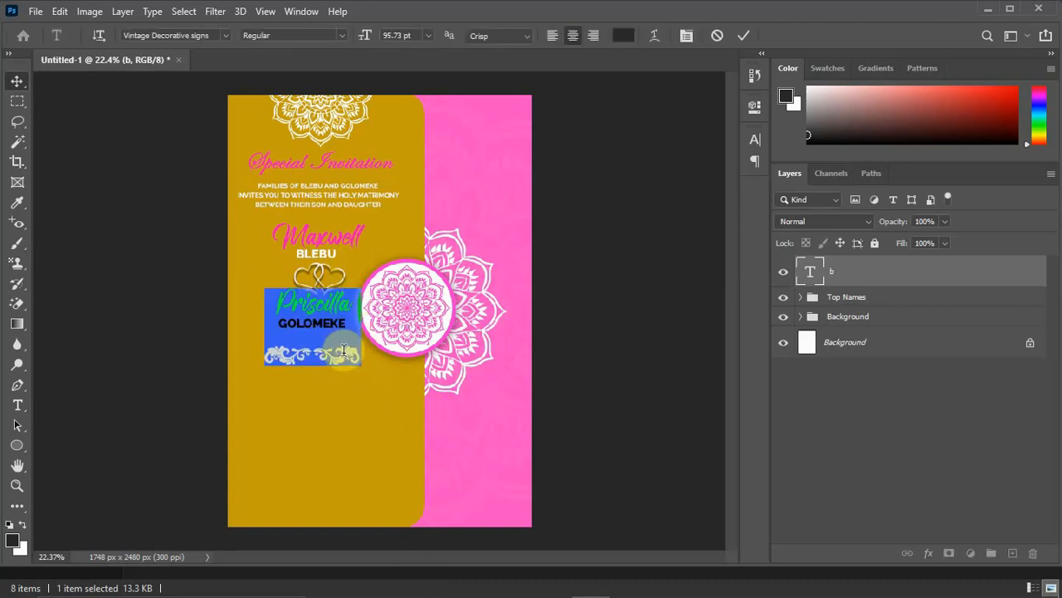
{"action": "left_click", "coordinate": [624, 35]}
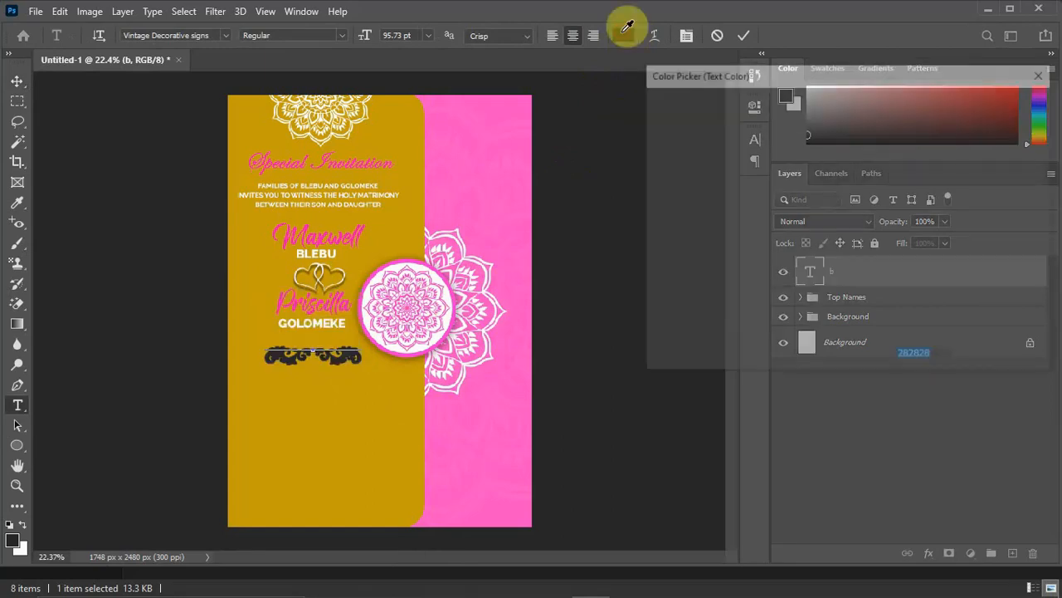
{"action": "left_click_drag", "start_coordinate": [662, 127], "coordinate": [645, 99]}
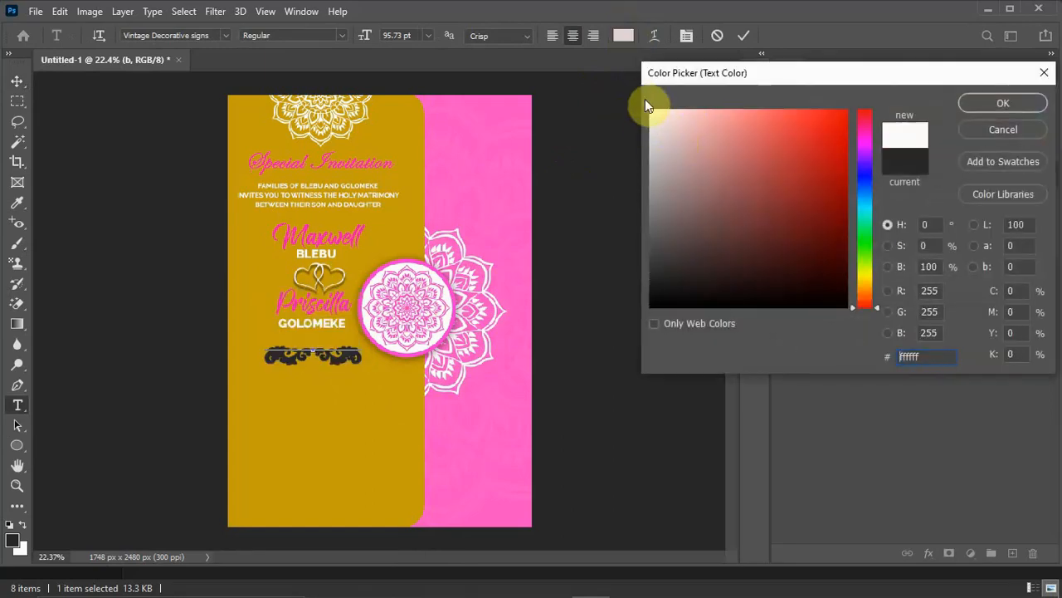
{"action": "left_click", "coordinate": [1000, 104]}
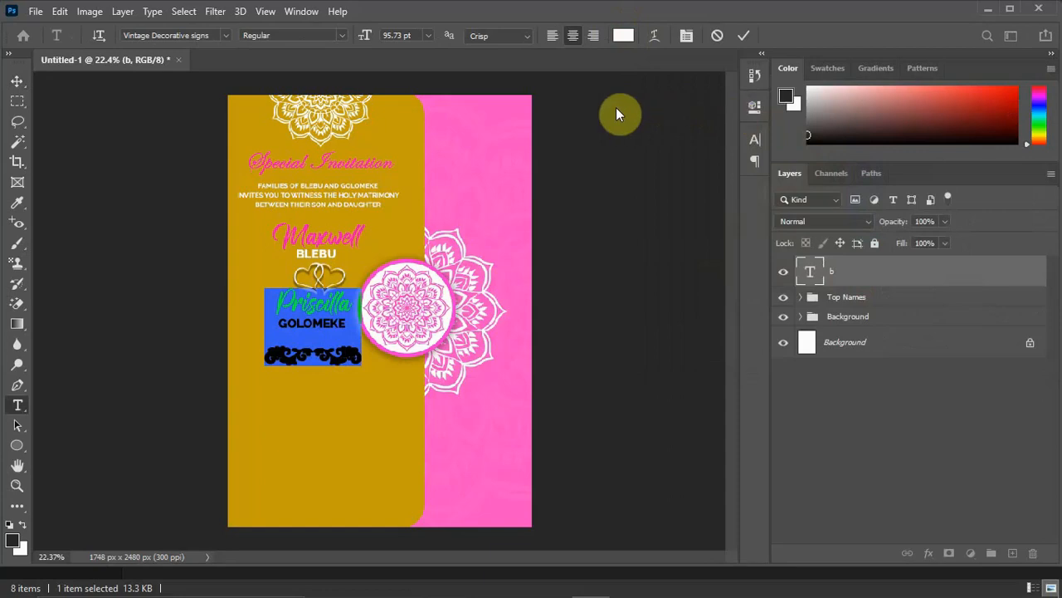
{"action": "left_click", "coordinate": [688, 35]}
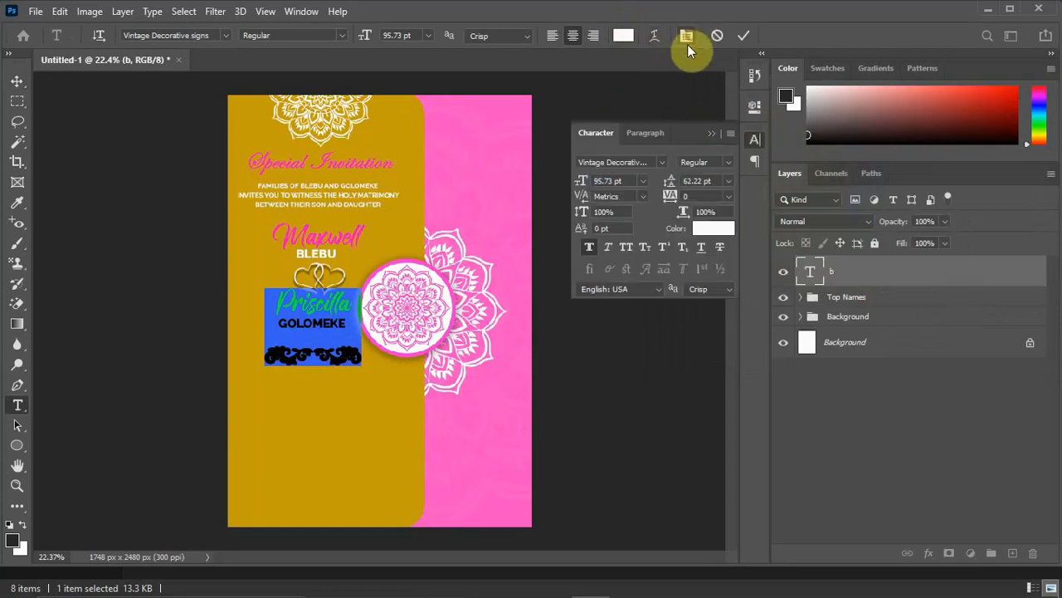
{"action": "left_click", "coordinate": [588, 247]}
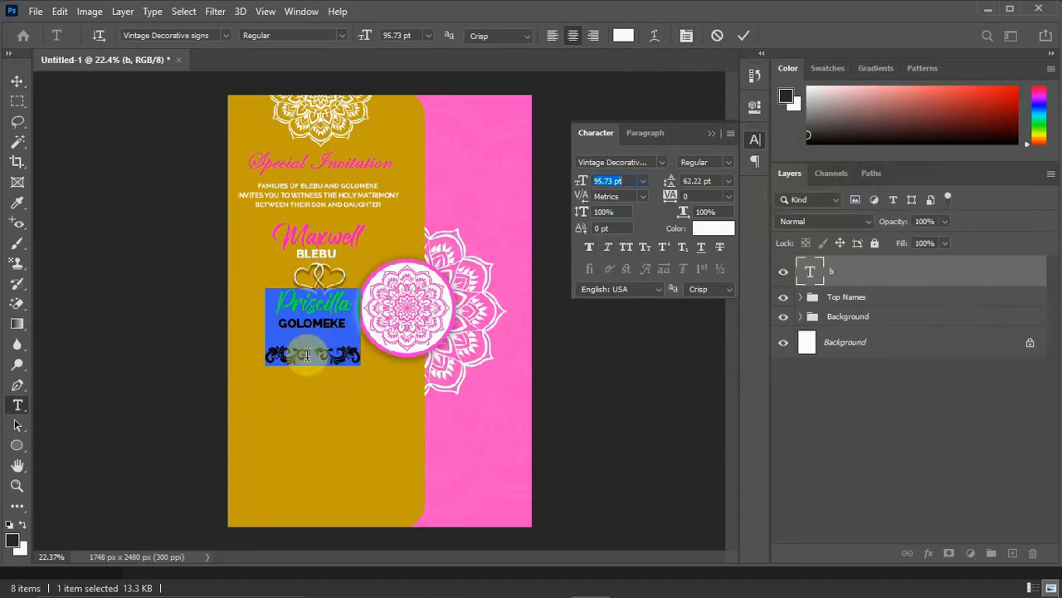
{"action": "left_click", "coordinate": [711, 134]}
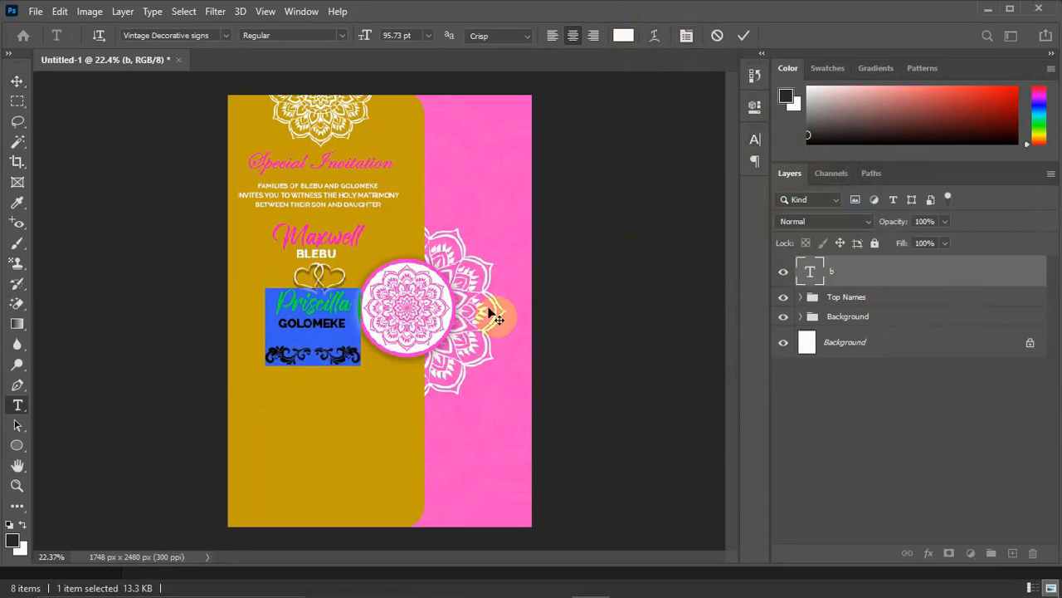
{"action": "left_click", "coordinate": [16, 80]}
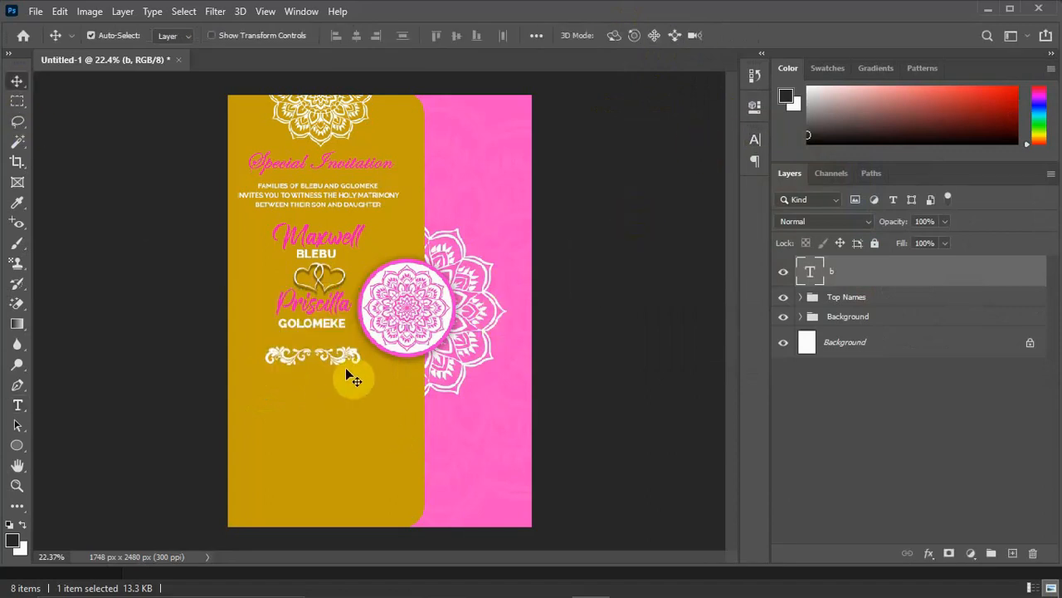
Nudge the flourish ornament slightly up and to the right so it lines up beneath the couple's names.
{"action": "key", "text": "shift+Up"}
{"action": "key", "text": "shift+Up"}
{"action": "key", "text": "shift+Right"}
{"action": "key", "text": "shift+Right"}
{"action": "key", "text": "shift+Right"}
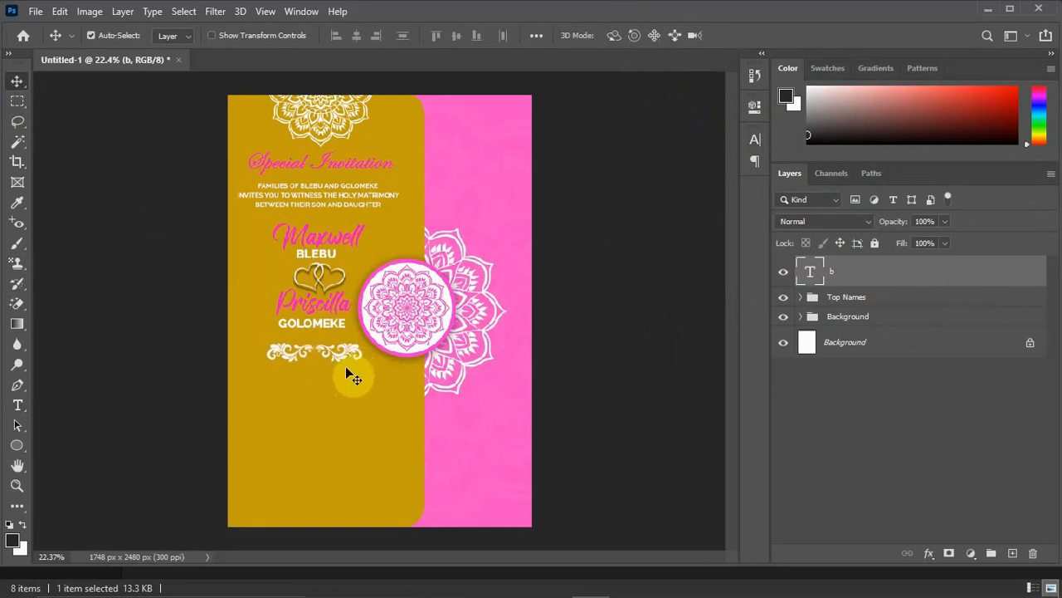
{"action": "key", "text": "shift+Right"}
{"action": "key", "text": "shift+Right"}
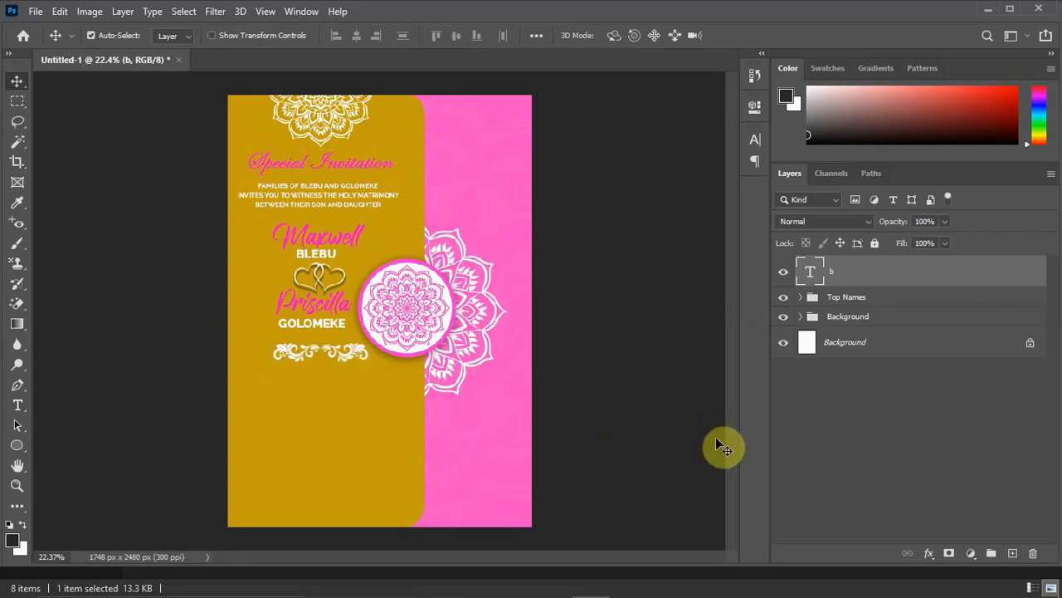
Draw a thin rectangle about 1127 × 21 px across the gold panel below the flourish and fill it white.
{"action": "left_click", "coordinate": [17, 448]}
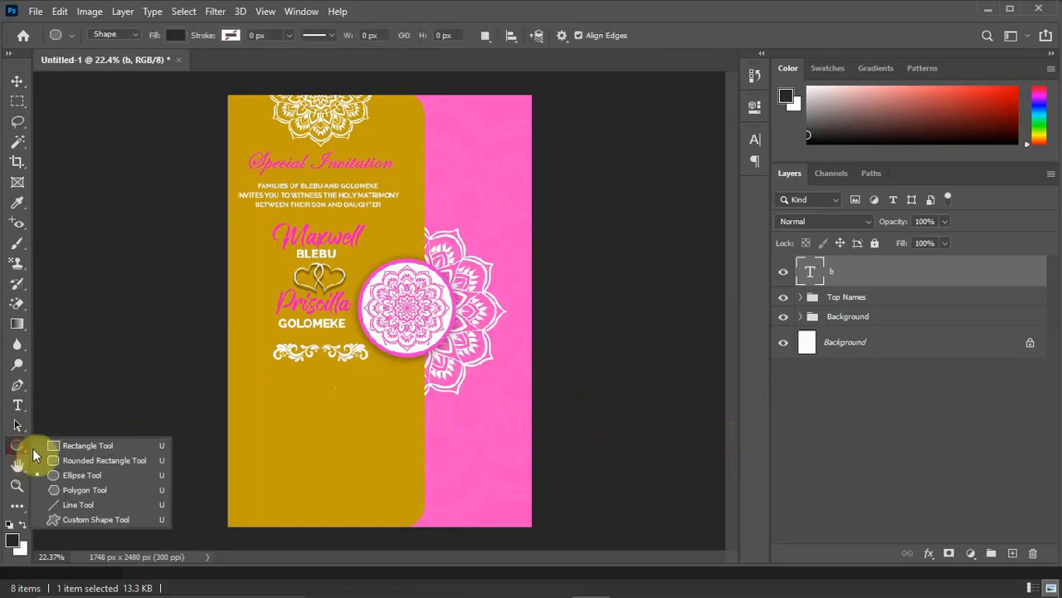
{"action": "left_click", "coordinate": [92, 448]}
{"action": "scroll", "coordinate": [311, 419], "scroll_direction": "up", "scroll_amount": 4}
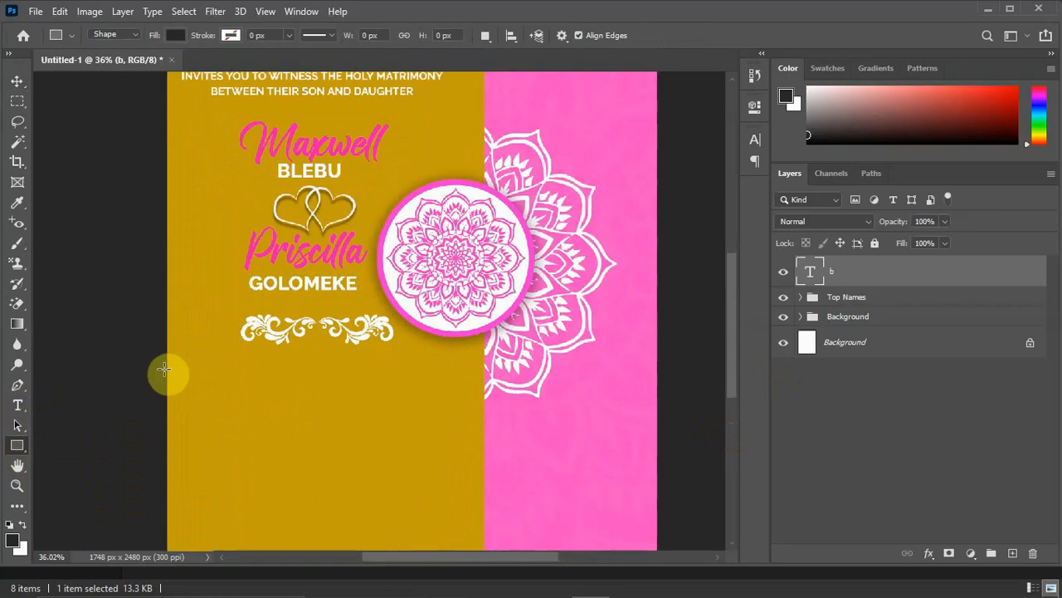
{"action": "left_click_drag", "start_coordinate": [169, 356], "coordinate": [483, 359]}
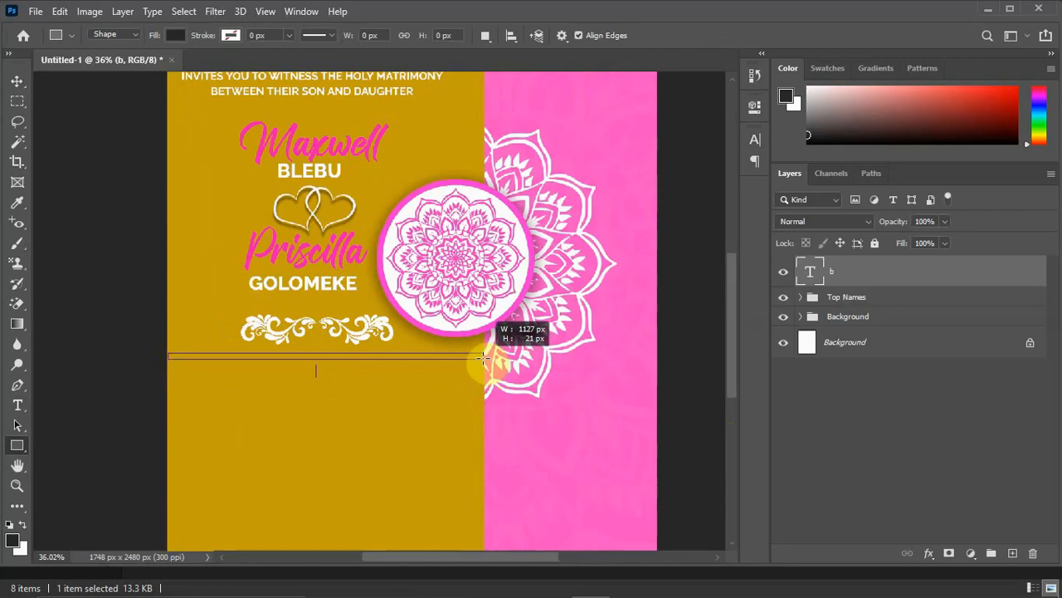
{"action": "left_click_drag", "start_coordinate": [483, 359], "coordinate": [483, 359]}
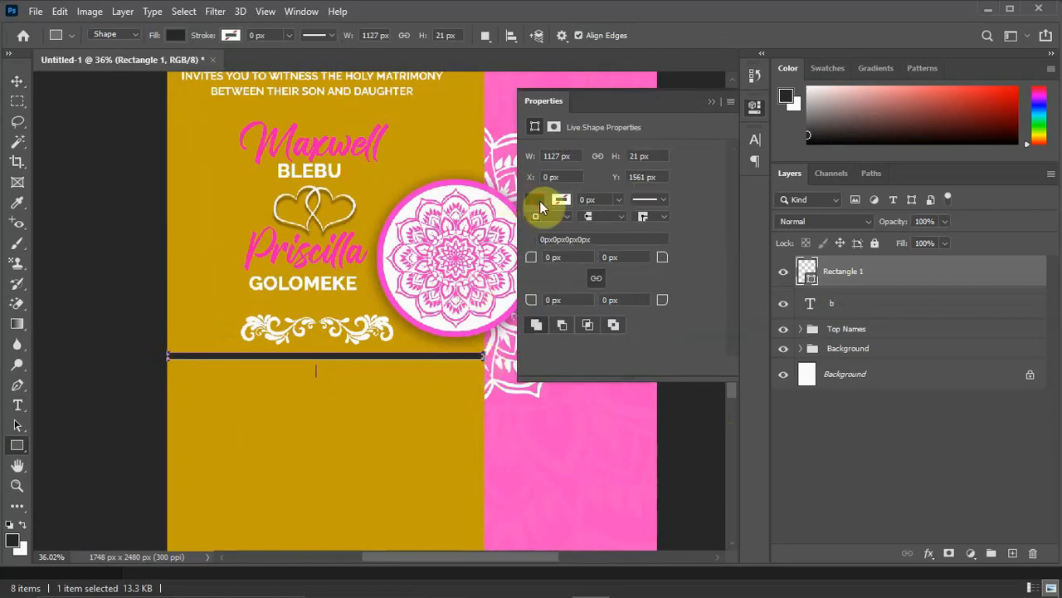
{"action": "left_click", "coordinate": [540, 206]}
{"action": "left_click", "coordinate": [566, 282]}
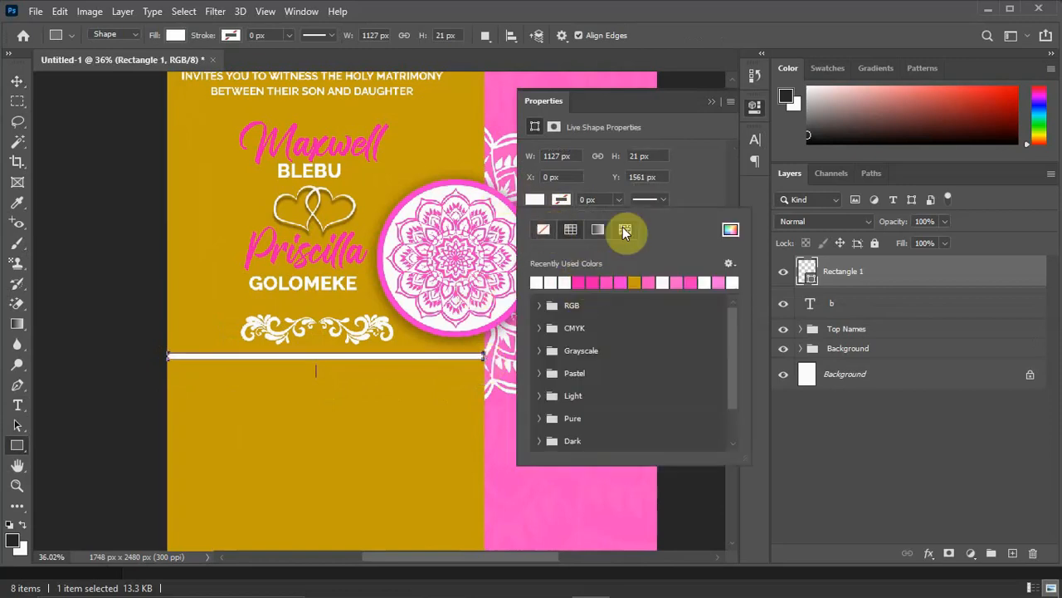
{"action": "left_click", "coordinate": [711, 101]}
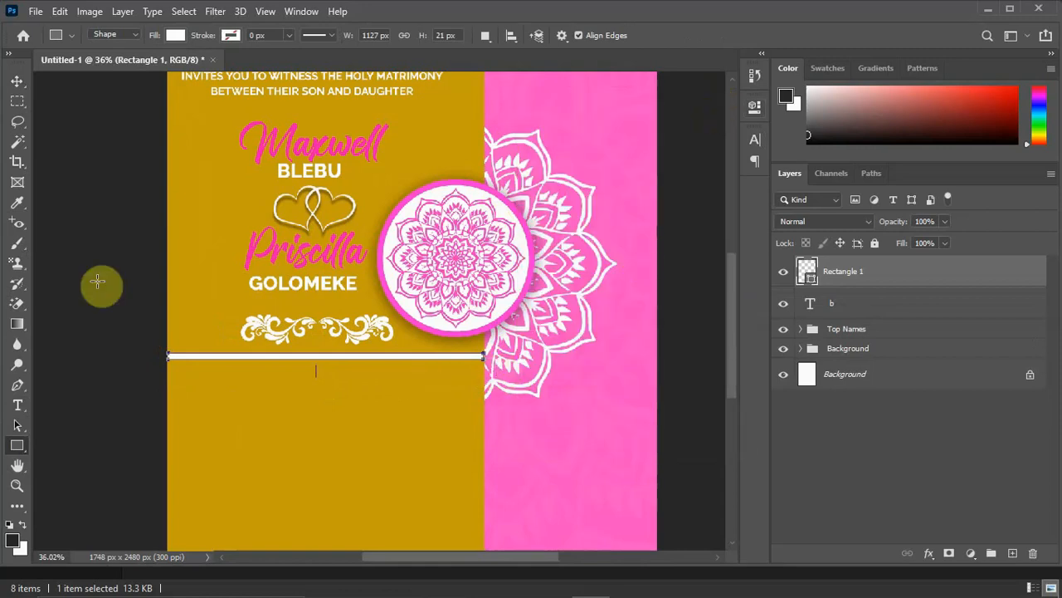
Scale the white bar down proportionally to about 94% and shift it right, away from the card's edge.
{"action": "left_click", "coordinate": [17, 81]}
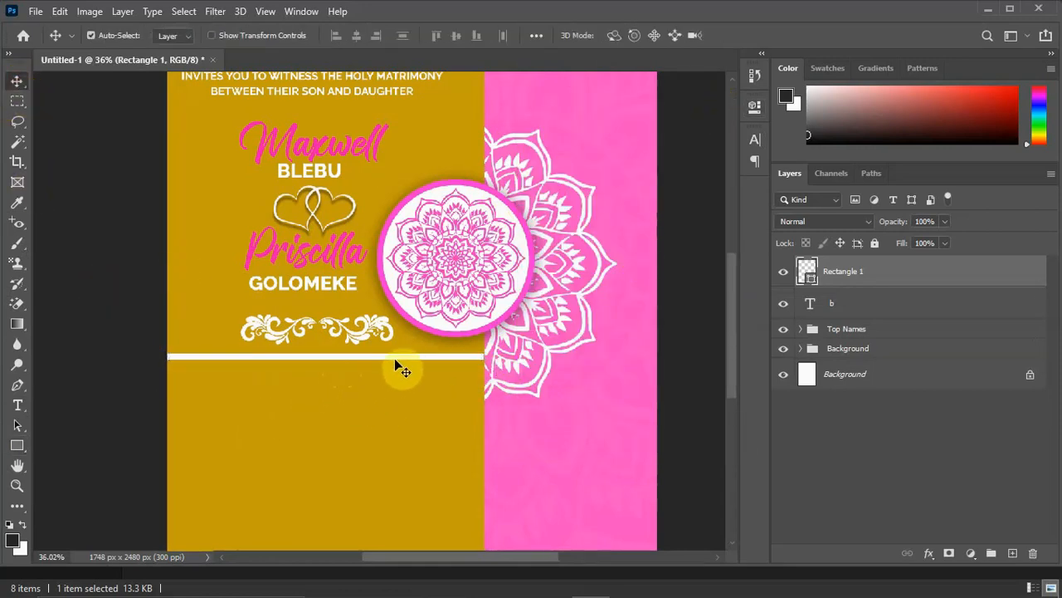
{"action": "key", "text": "ctrl+t"}
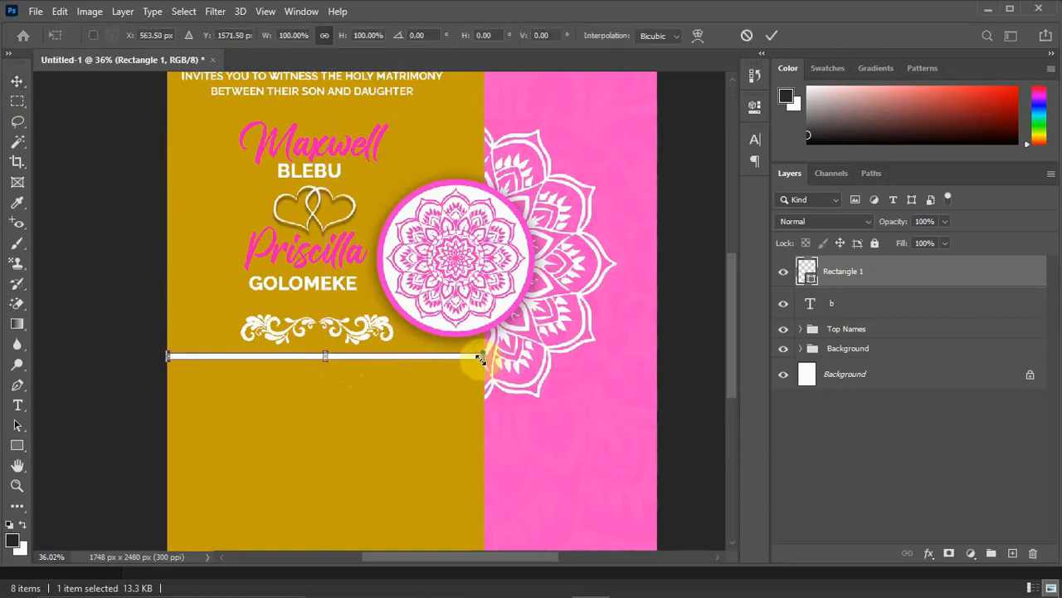
{"action": "left_click_drag", "start_coordinate": [474, 359], "coordinate": [461, 362]}
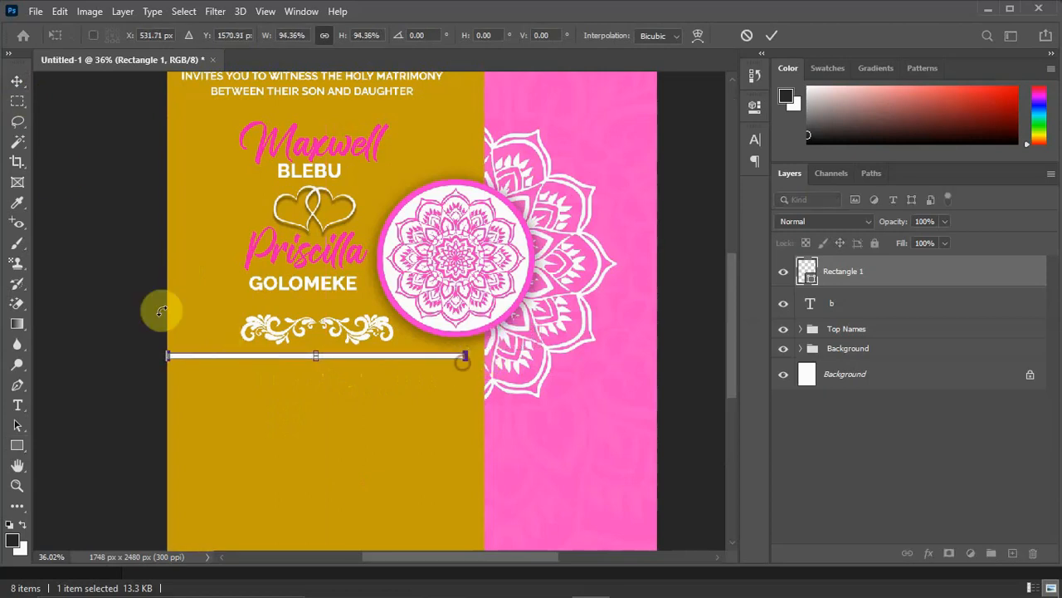
{"action": "left_click", "coordinate": [18, 82]}
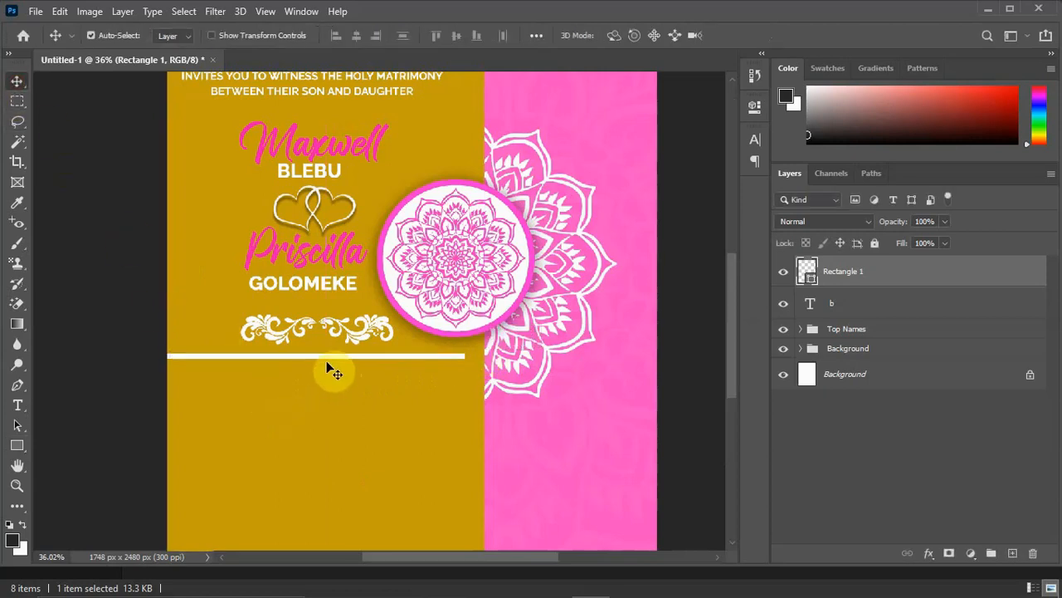
{"action": "left_click_drag", "start_coordinate": [332, 362], "coordinate": [332, 363]}
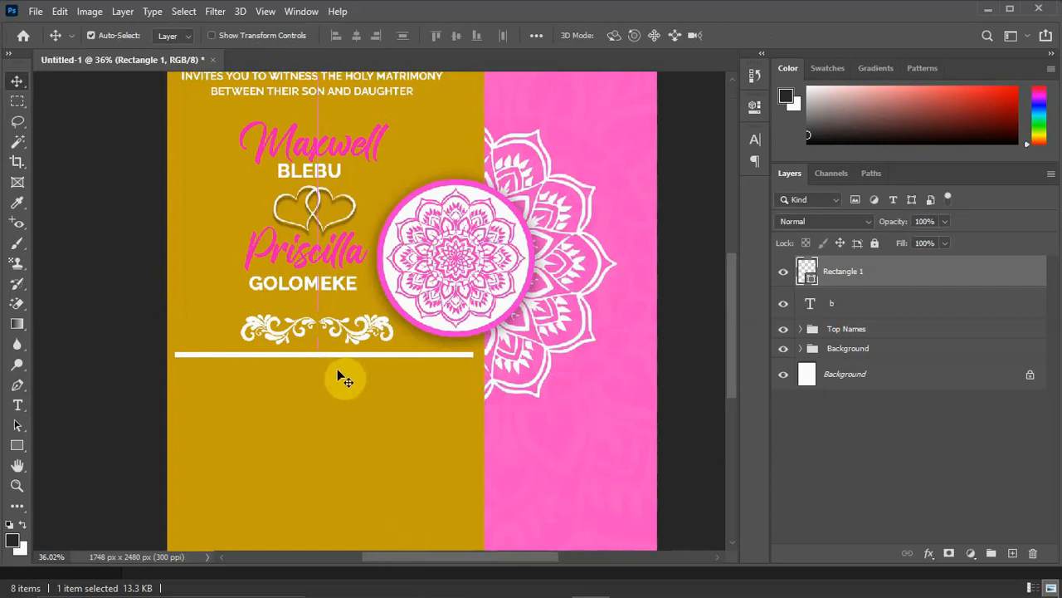
Shrink the white bar by a further scaling to about 94% and center it under the flourish ornament.
{"action": "key", "text": "ctrl"}
{"action": "key", "text": "ctrl+t"}
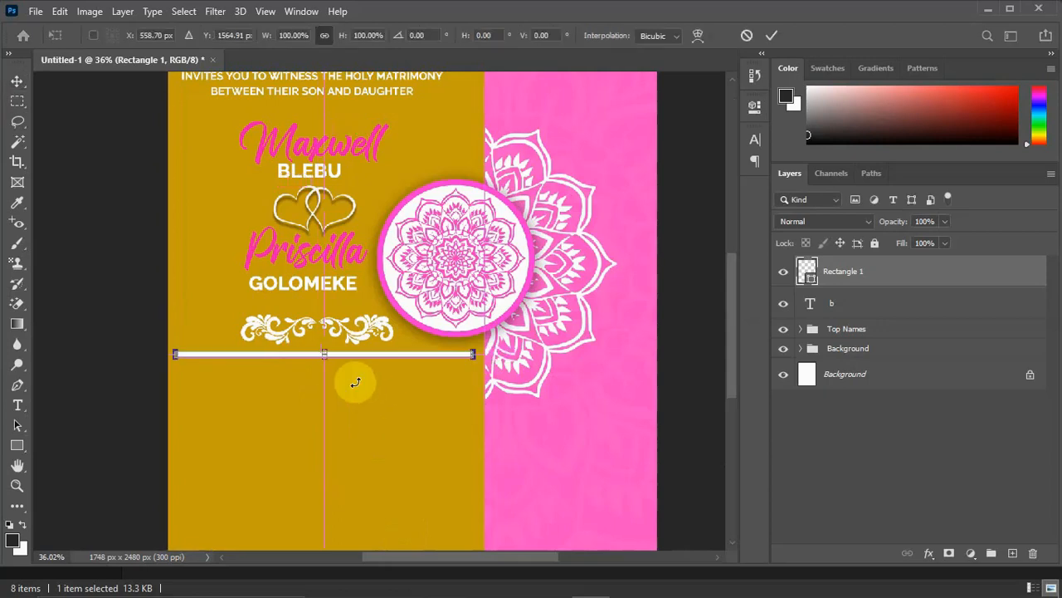
{"action": "left_click_drag", "start_coordinate": [469, 355], "coordinate": [455, 355]}
{"action": "left_click_drag", "start_coordinate": [363, 353], "coordinate": [368, 353]}
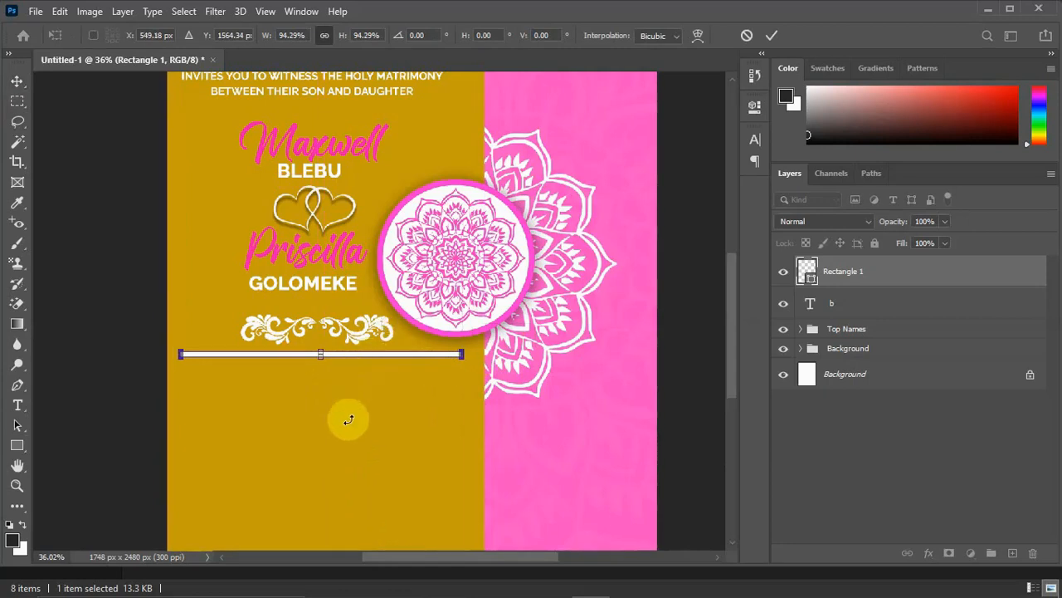
{"action": "key", "text": "Return"}
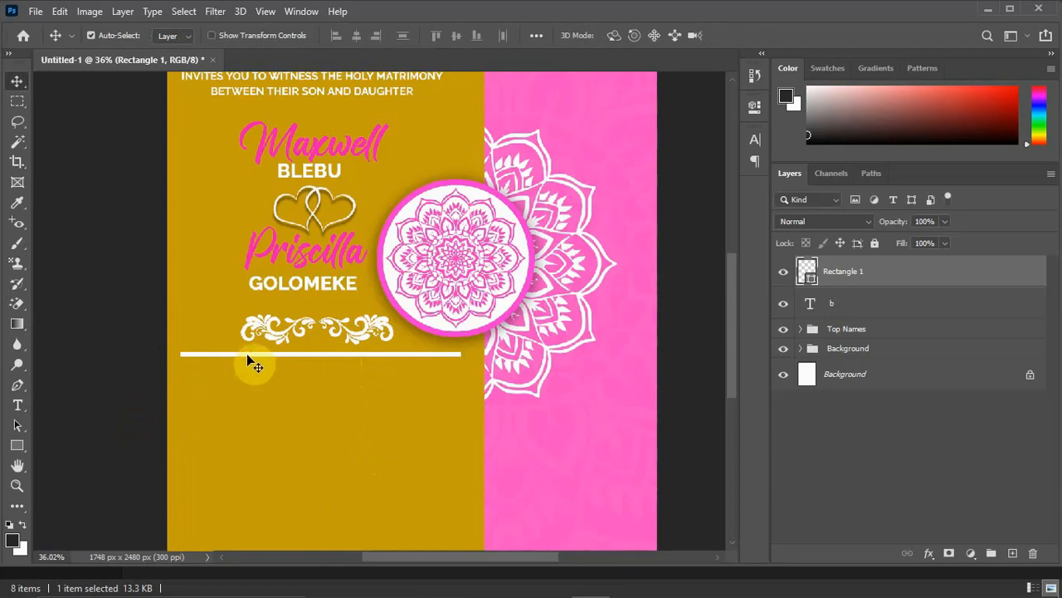
Round all four corners of the white bar to a 9.34 px radius and deselect it.
{"action": "left_click", "coordinate": [17, 446]}
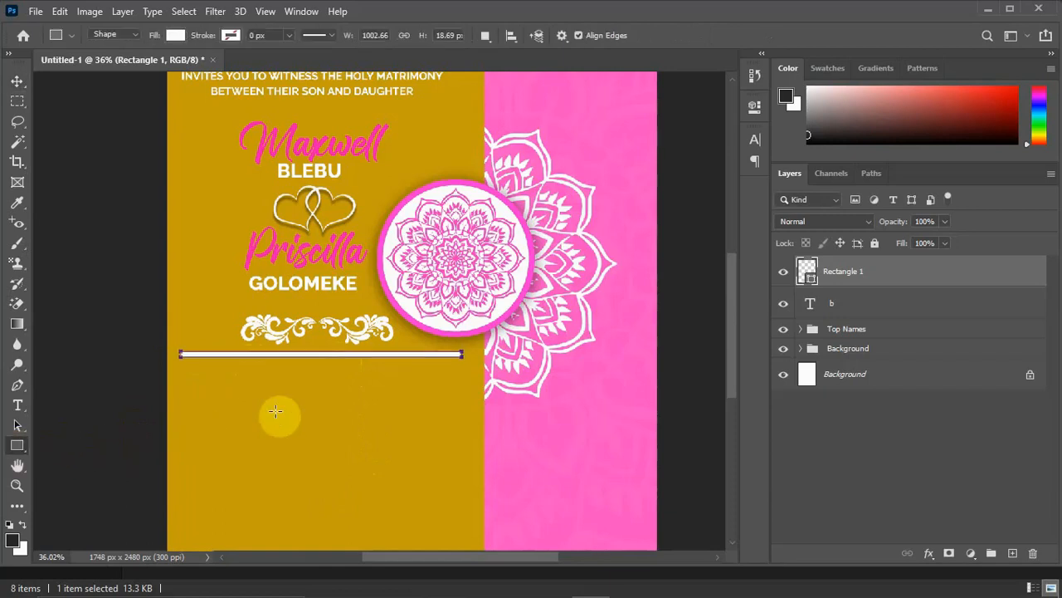
{"action": "left_click", "coordinate": [755, 107]}
{"action": "left_click", "coordinate": [529, 260]}
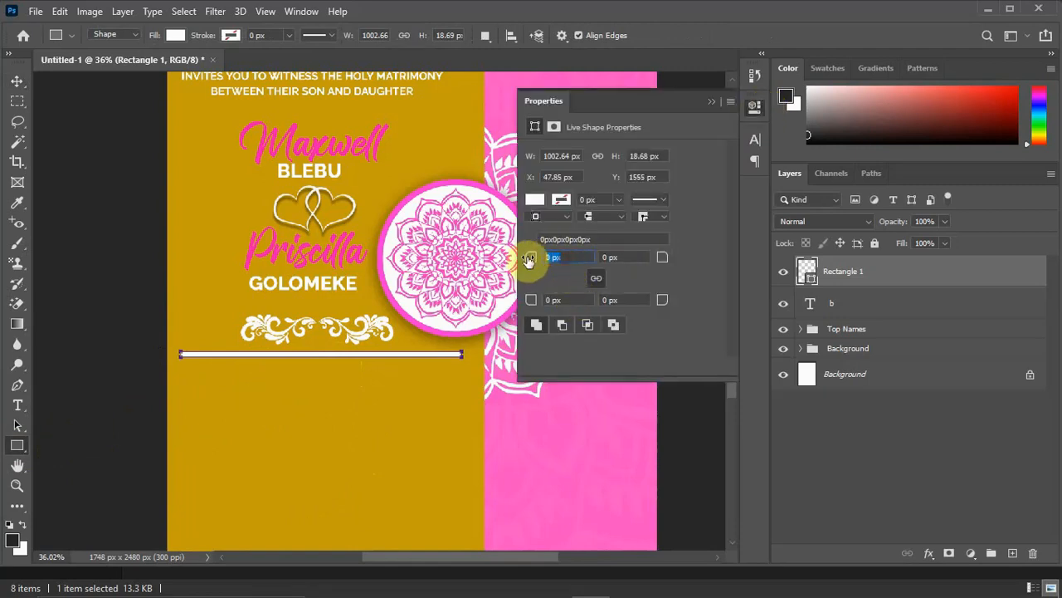
{"action": "type", "text": "5"}
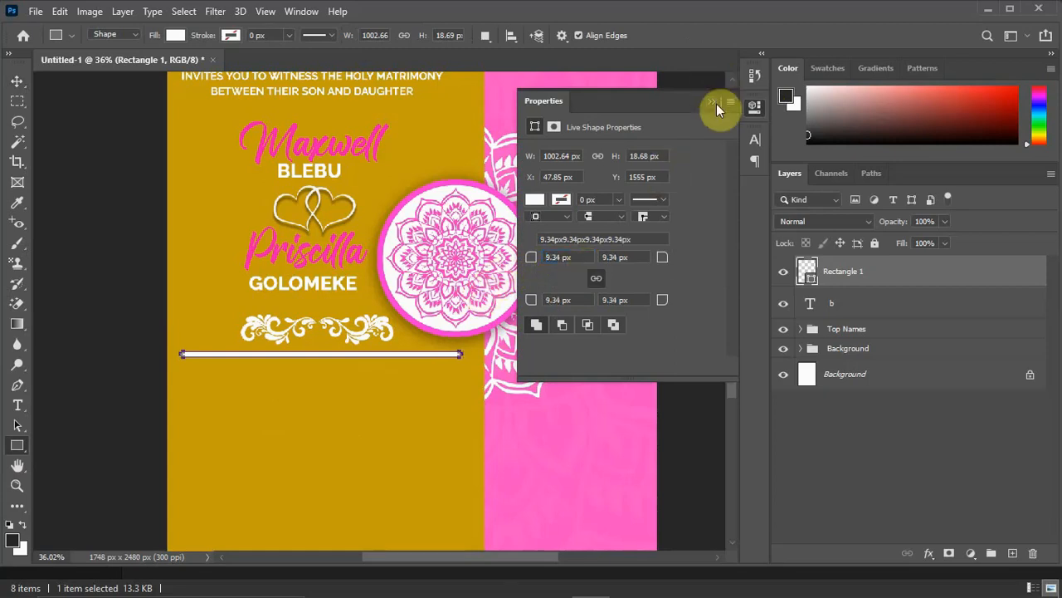
{"action": "left_click", "coordinate": [714, 102]}
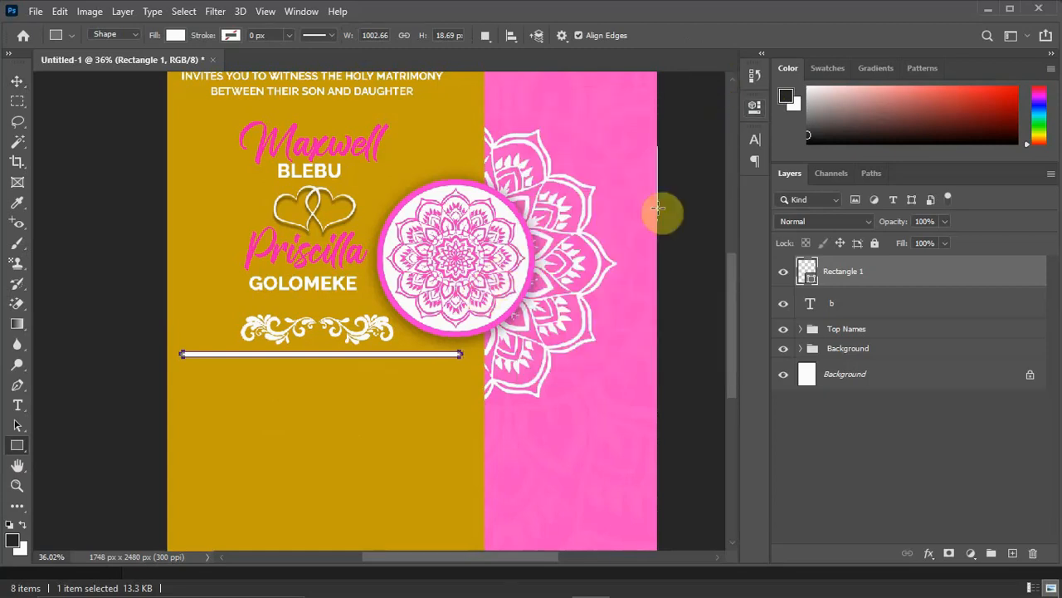
{"action": "left_click", "coordinate": [17, 80]}
{"action": "left_click", "coordinate": [324, 398]}
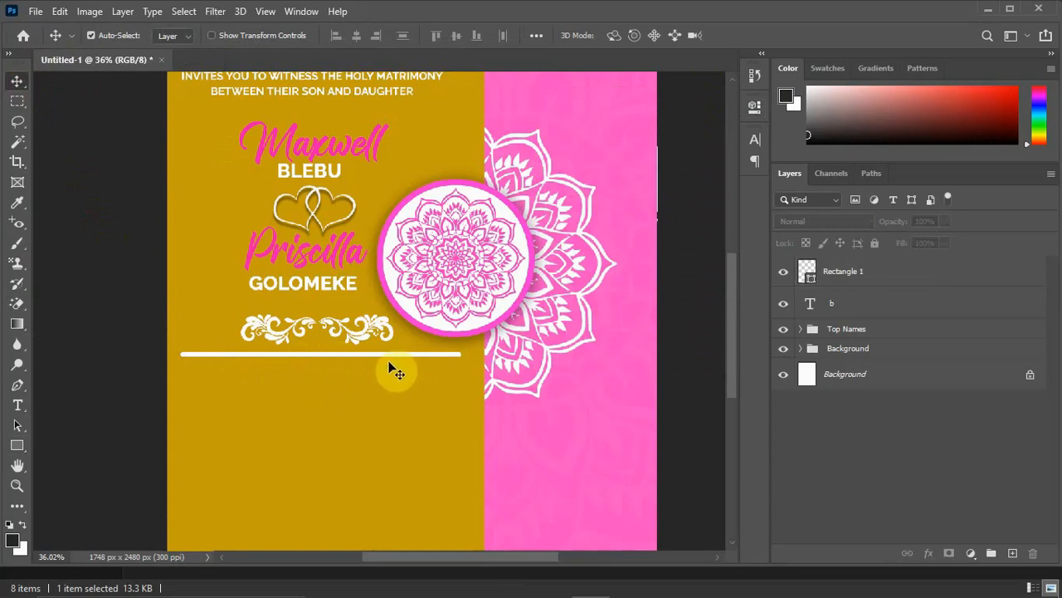
Open the calendar icon image from the Wedding Invitation Card 2 folder as a separate Photoshop document.
{"action": "mouse_move", "coordinate": [772, 592]}
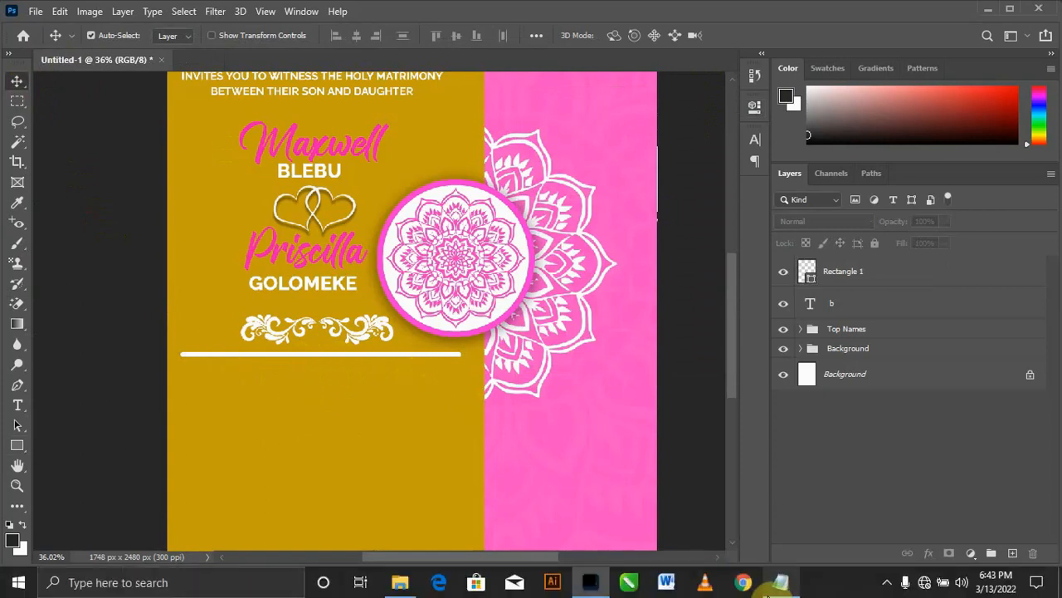
{"action": "left_click", "coordinate": [778, 584]}
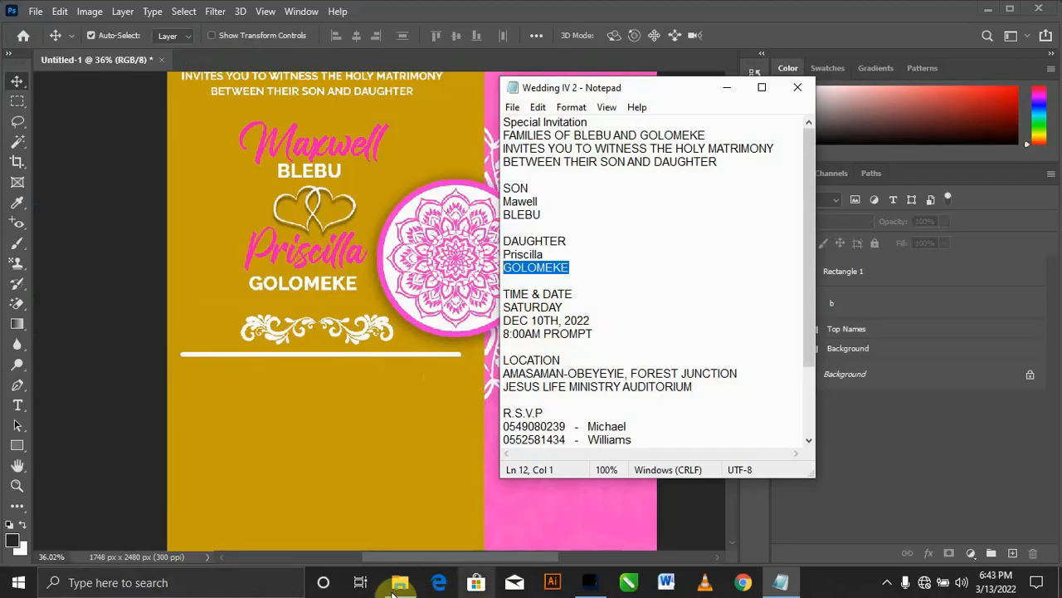
{"action": "left_click", "coordinate": [396, 591]}
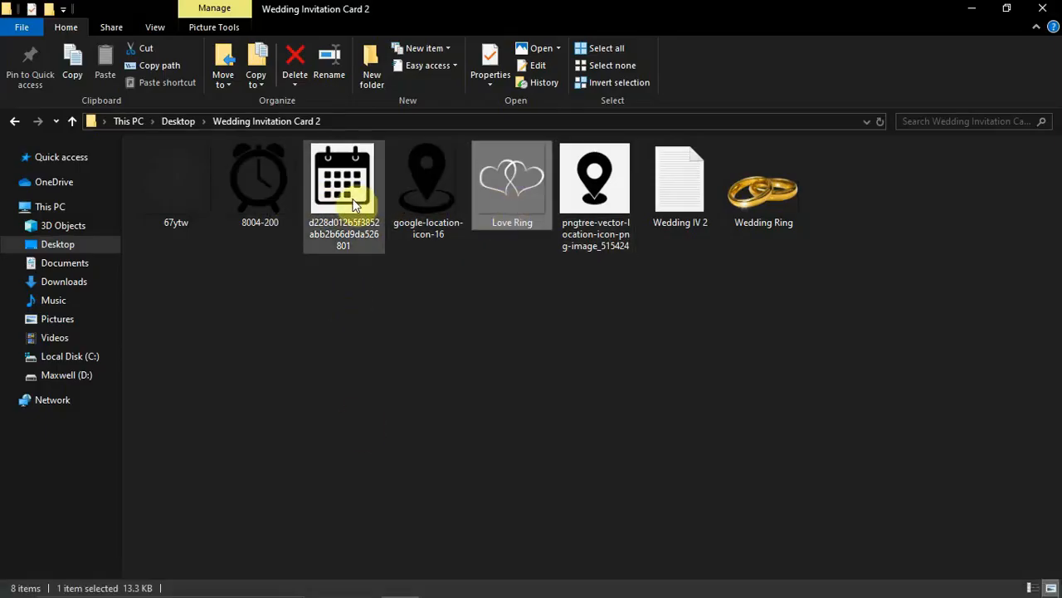
{"action": "left_click_drag", "start_coordinate": [357, 197], "coordinate": [208, 68]}
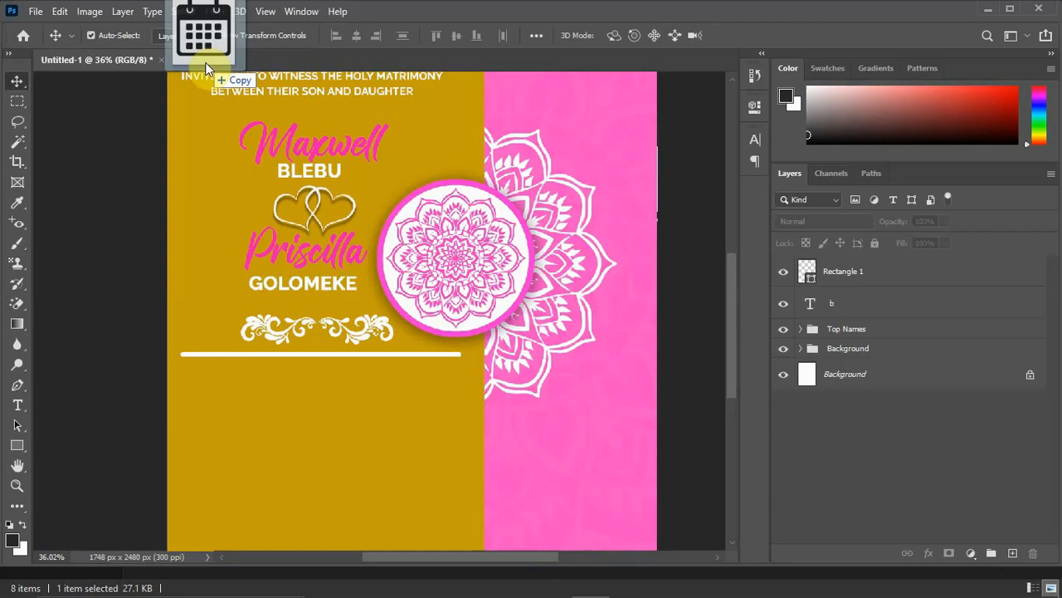
{"action": "left_click_drag", "start_coordinate": [206, 68], "coordinate": [207, 61]}
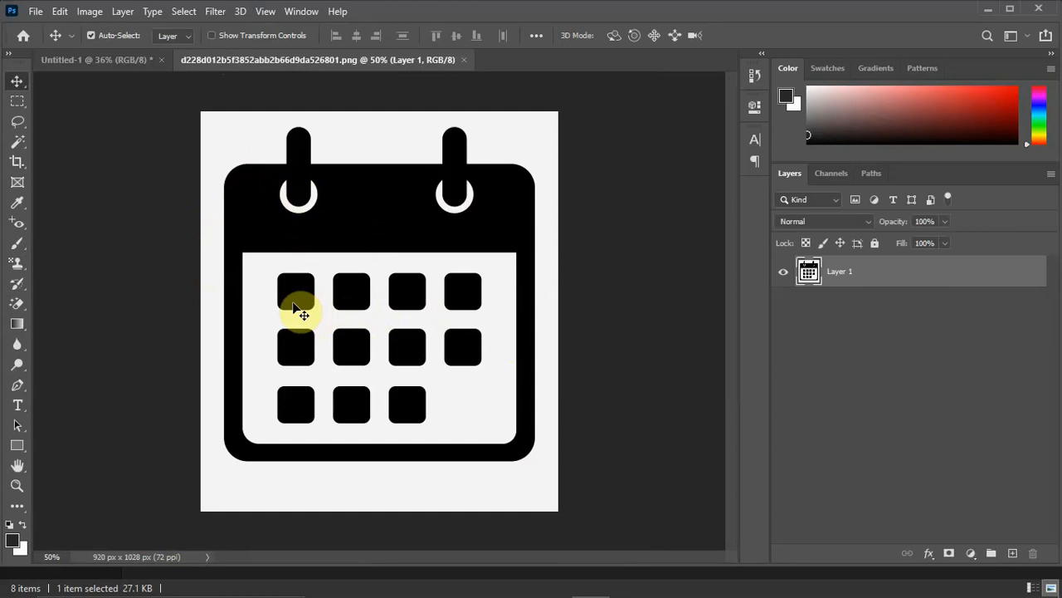
Erase the off-white background around the calendar icon with the Magic Eraser, keeping the fill inside the calendar.
{"action": "left_click", "coordinate": [18, 306]}
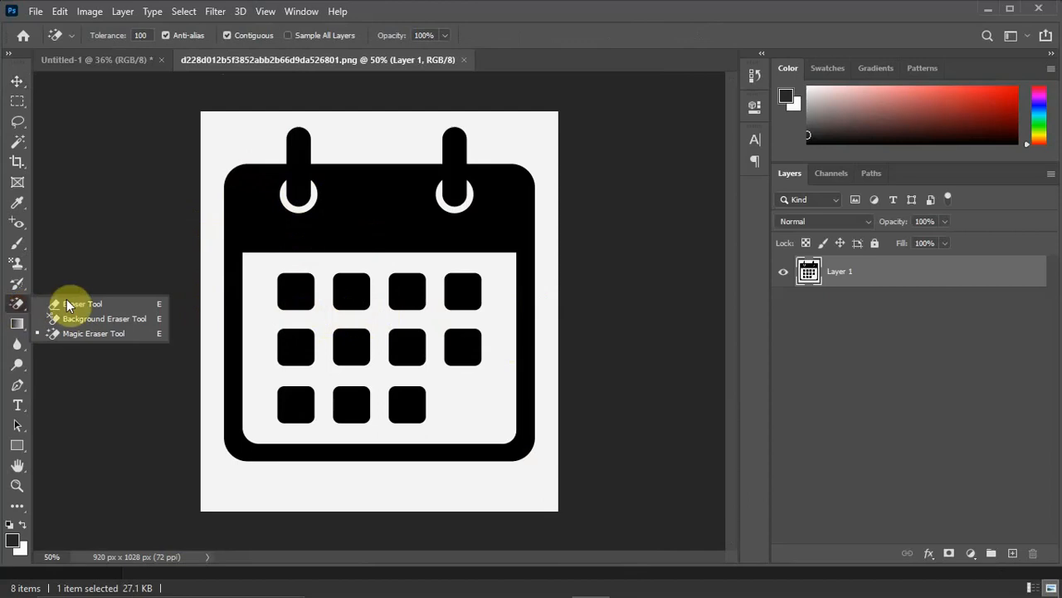
{"action": "left_click", "coordinate": [102, 334]}
{"action": "left_click", "coordinate": [260, 148]}
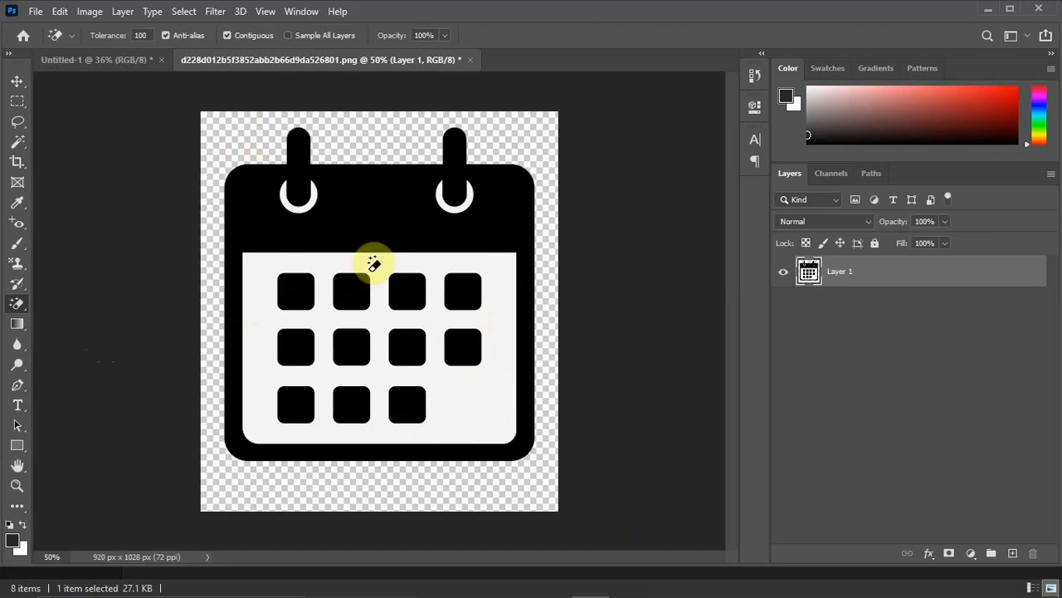
{"action": "left_click", "coordinate": [485, 404]}
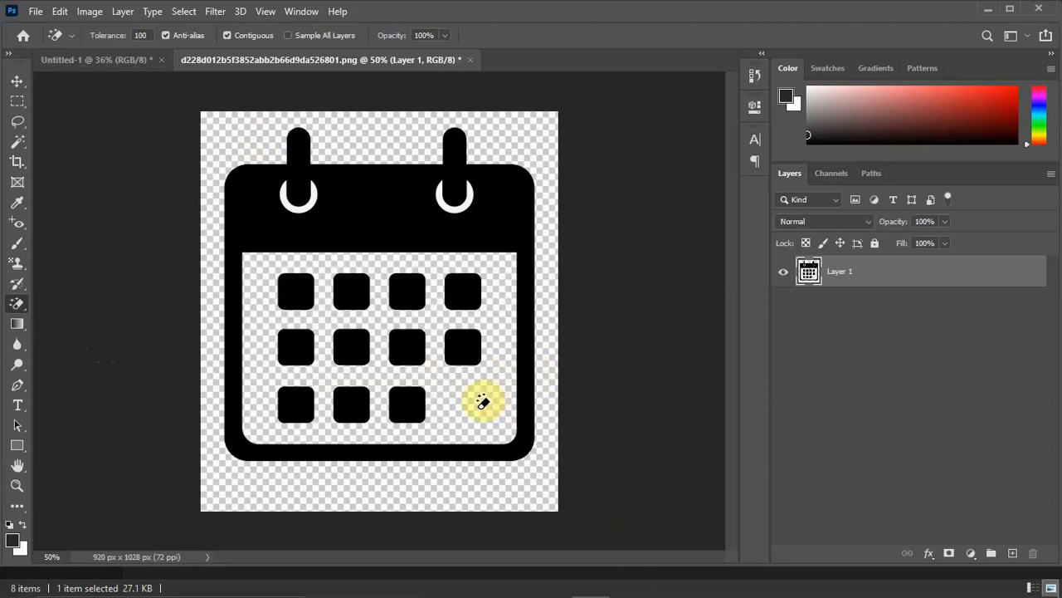
{"action": "key", "text": "ctrl+z"}
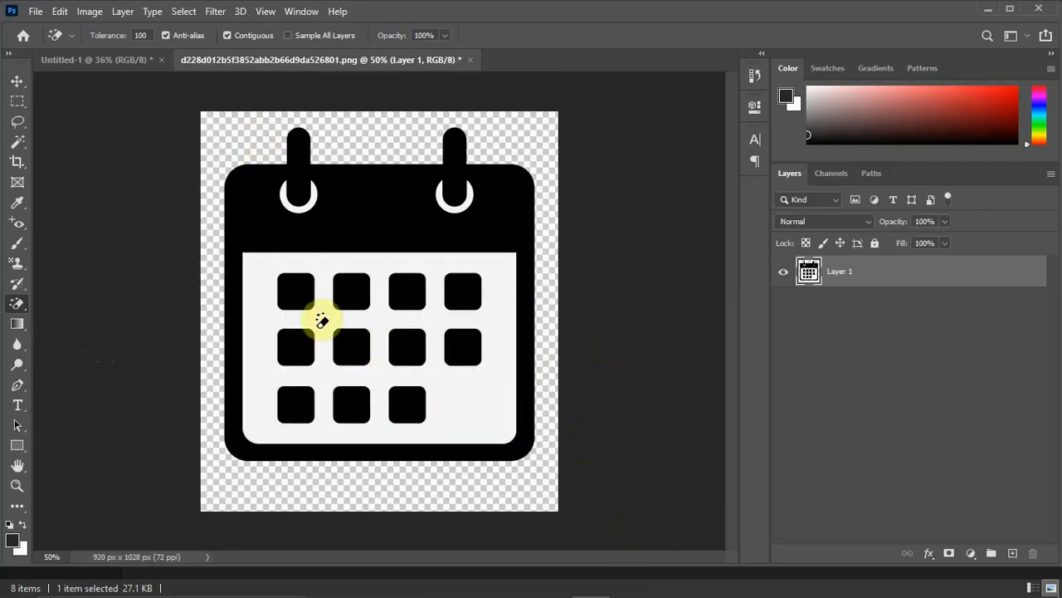
Place the calendar icon on the invitation card just below the white bar's left end, scaled down to about 8.26%.
{"action": "left_click", "coordinate": [16, 84]}
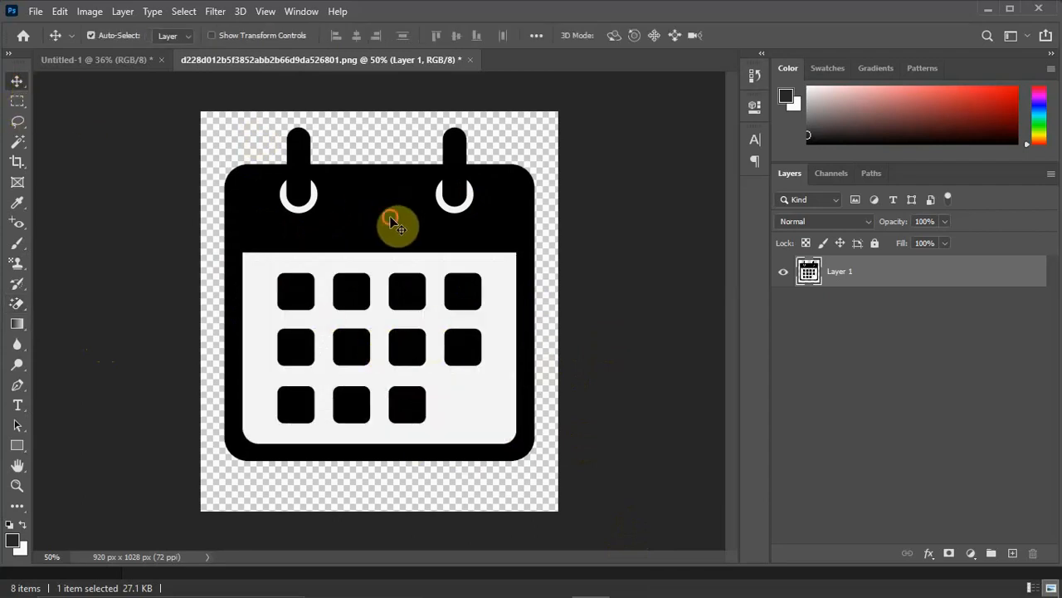
{"action": "left_click_drag", "start_coordinate": [396, 226], "coordinate": [339, 441]}
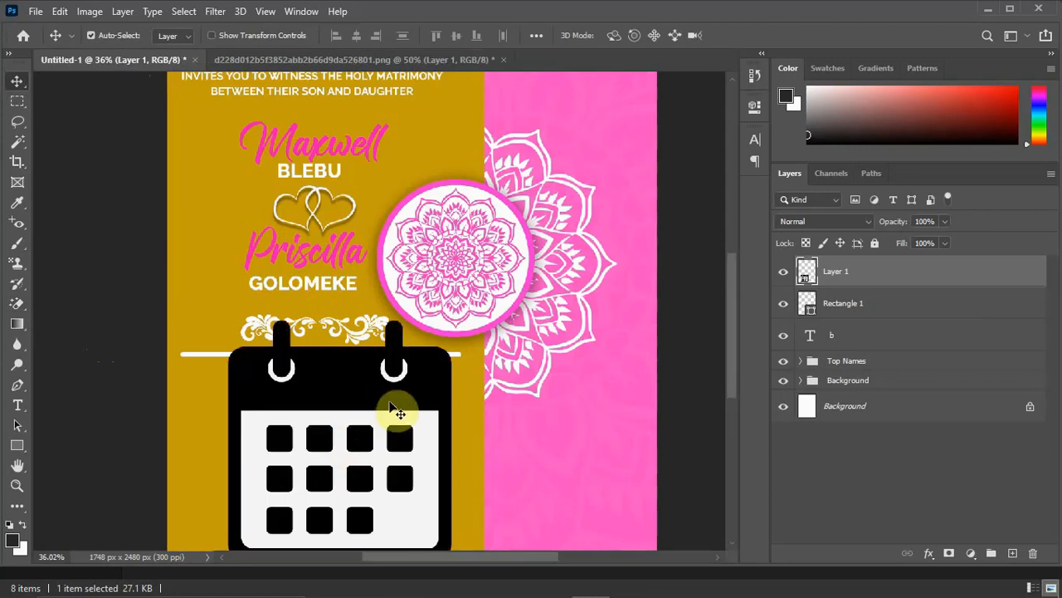
{"action": "key", "text": "ctrl+t"}
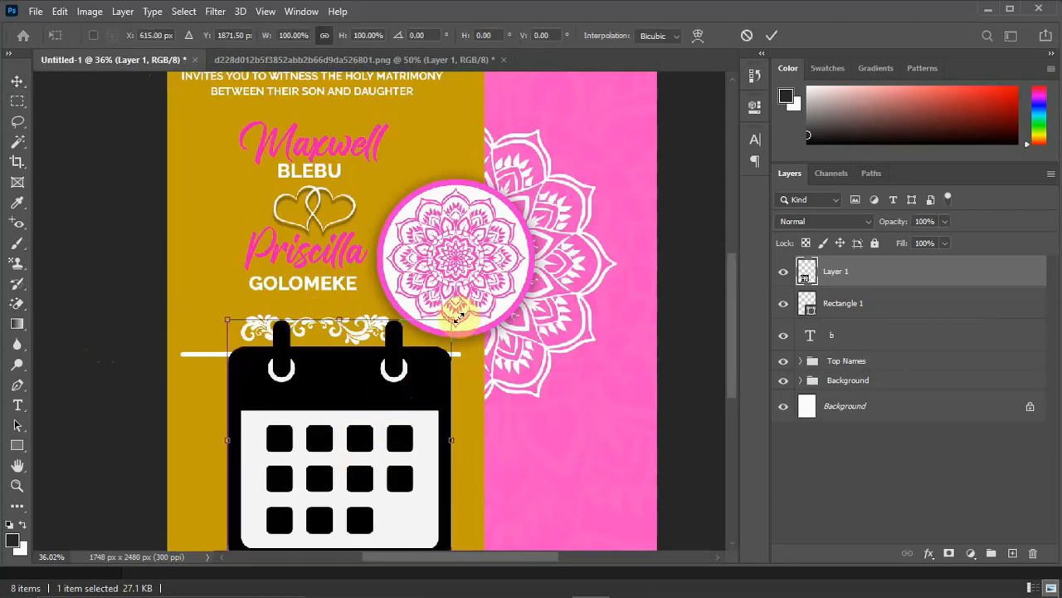
{"action": "left_click_drag", "start_coordinate": [427, 389], "coordinate": [277, 476]}
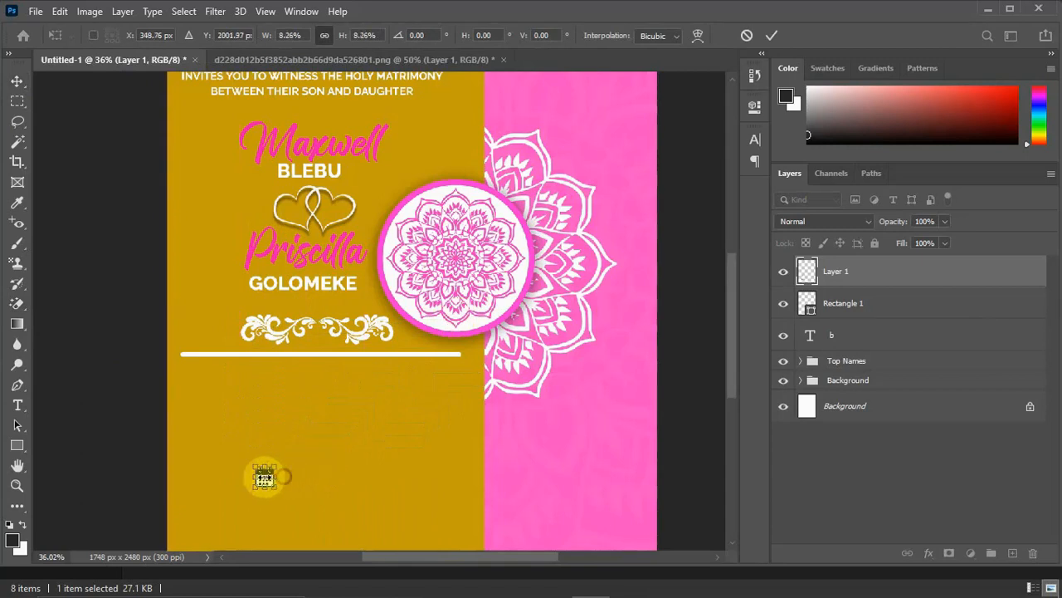
{"action": "double_click", "coordinate": [264, 475]}
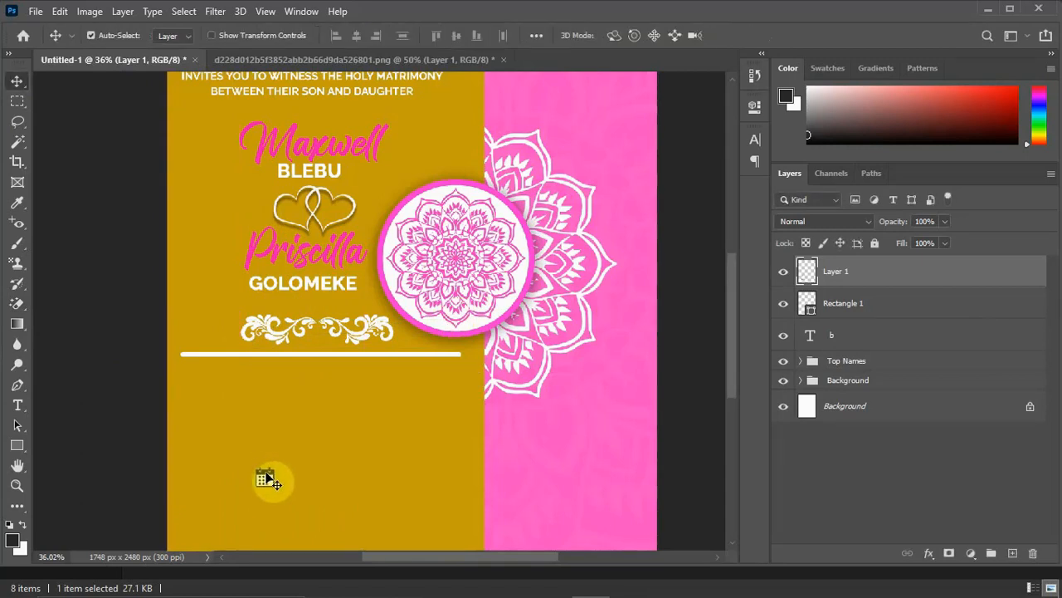
{"action": "left_click_drag", "start_coordinate": [264, 475], "coordinate": [200, 375]}
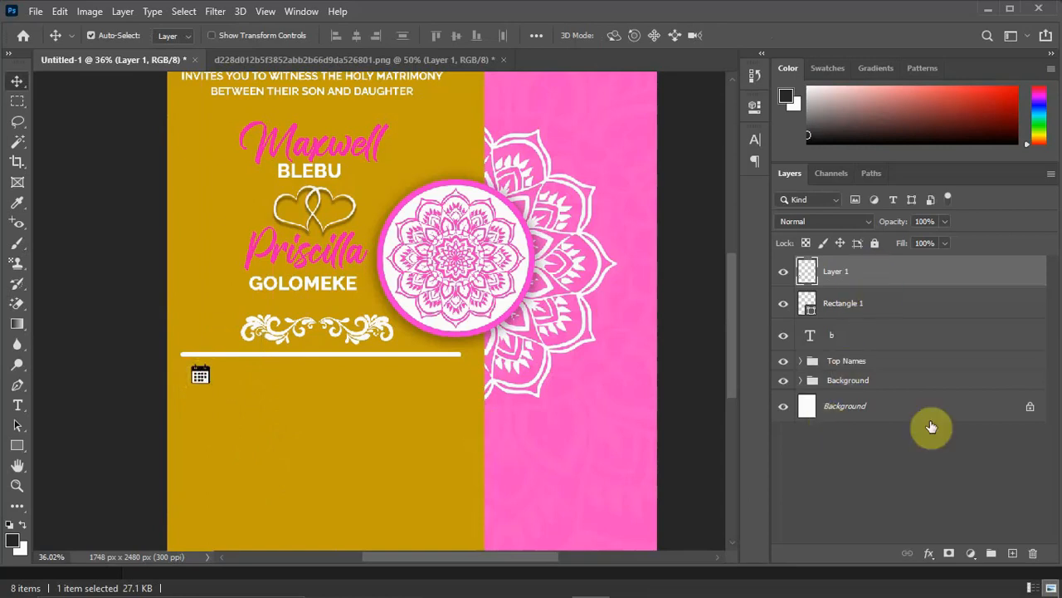
Add a Hue/Saturation adjustment layer above the calendar icon layer.
{"action": "left_click", "coordinate": [973, 553]}
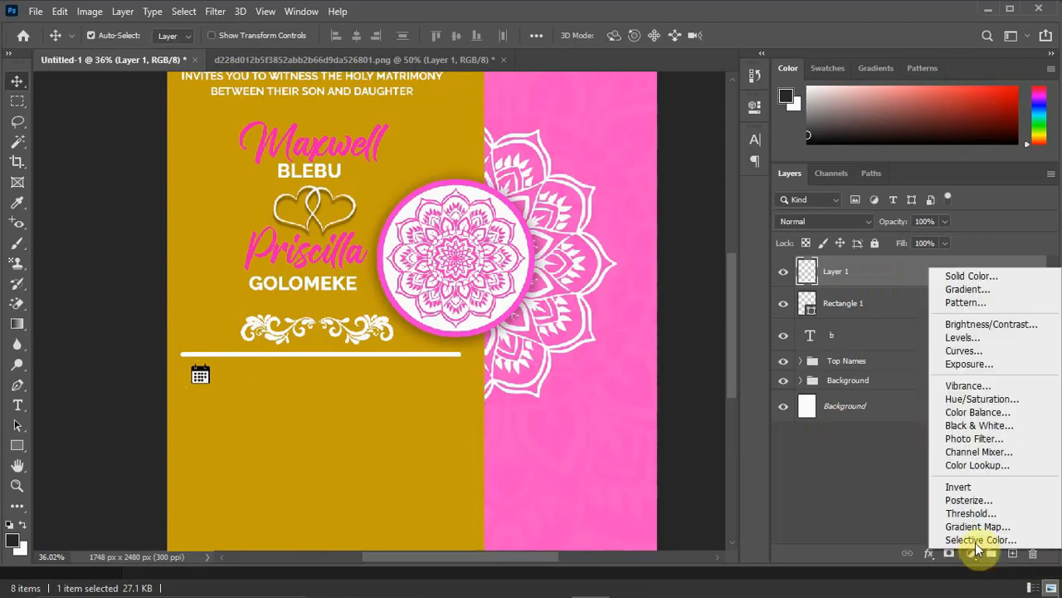
{"action": "left_click", "coordinate": [976, 399]}
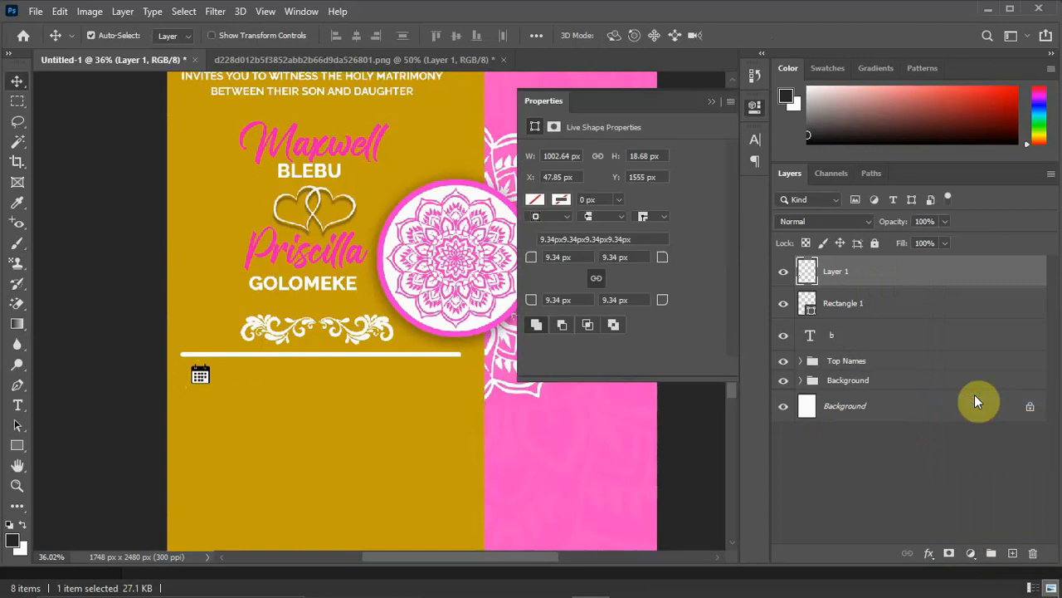
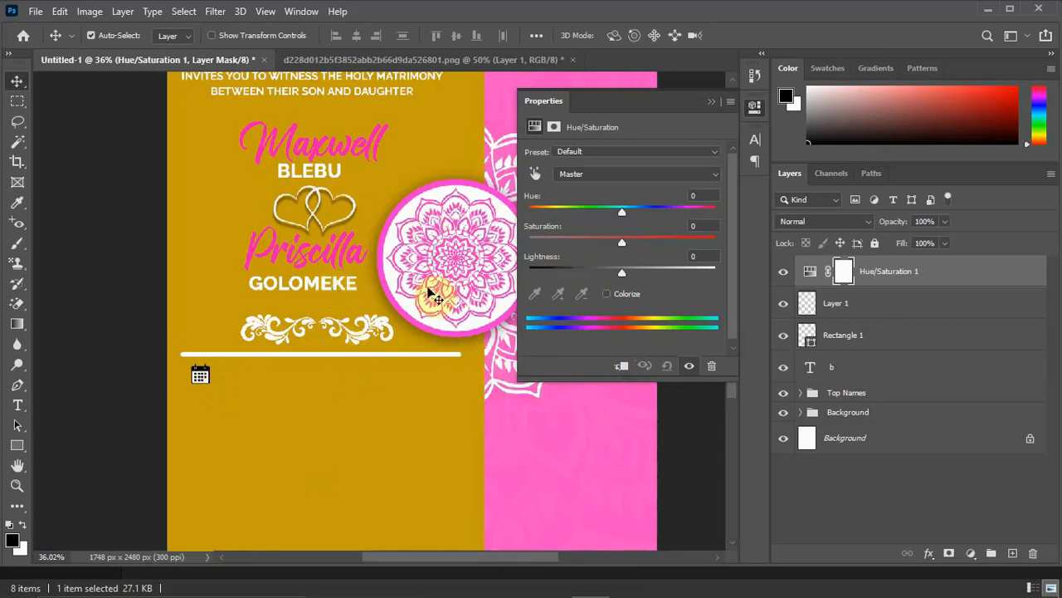
Lower the Hue/Saturation lightness to -5 and clip the adjustment to the calendar icon layer.
{"action": "mouse_move", "coordinate": [615, 271]}
{"action": "left_mouse_down"}
{"action": "mouse_move", "coordinate": [681, 273]}
{"action": "mouse_move", "coordinate": [617, 278]}
{"action": "left_mouse_up"}
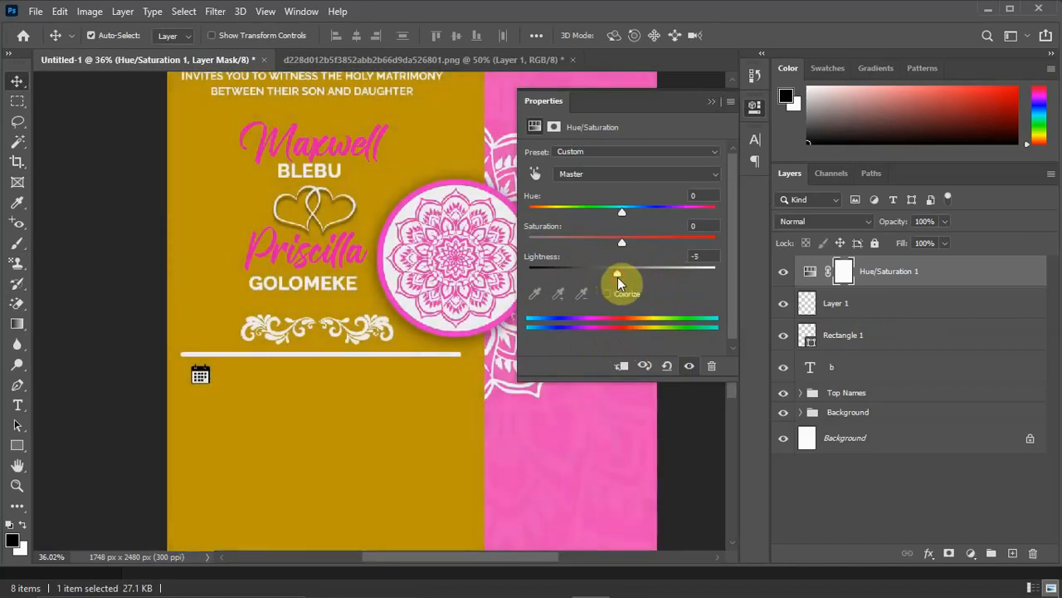
{"action": "left_click", "coordinate": [621, 367]}
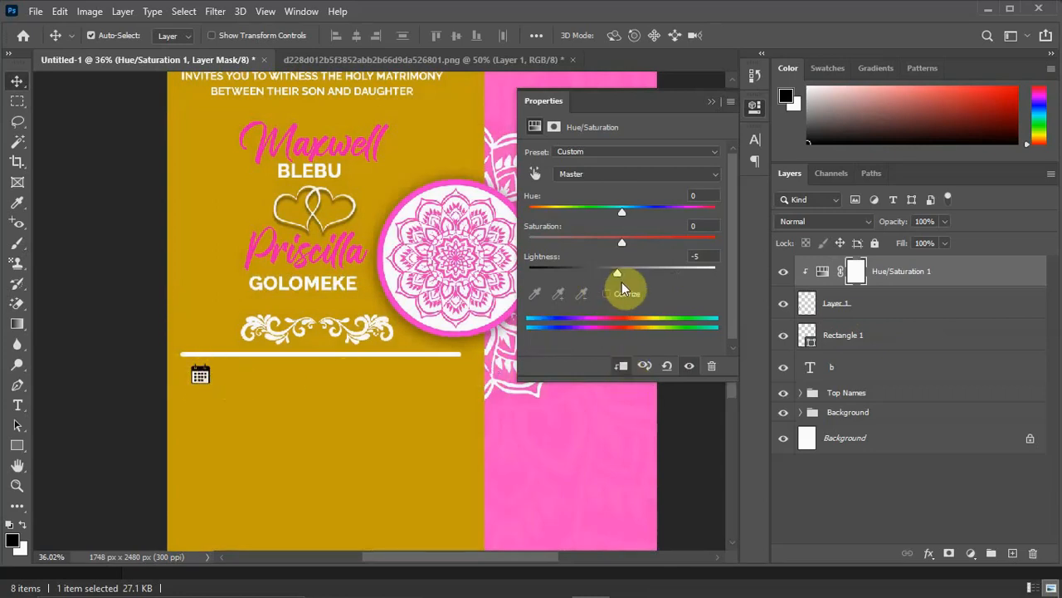
Try recolouring the calendar icon with lightness +38, saturation +100 and hue +141.
{"action": "left_click_drag", "start_coordinate": [618, 276], "coordinate": [658, 275]}
{"action": "left_click_drag", "start_coordinate": [621, 244], "coordinate": [736, 240]}
{"action": "left_click_drag", "start_coordinate": [623, 214], "coordinate": [702, 213]}
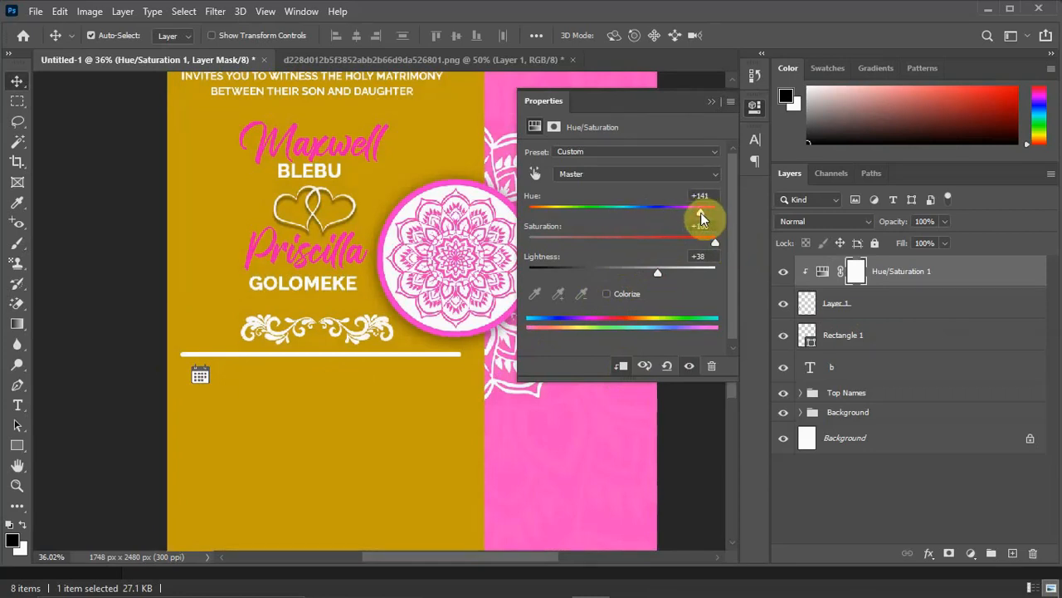
Colorize the calendar icon magenta-pink with saturation 100, lightness +44 and a hue slightly below 318.
{"action": "left_click", "coordinate": [606, 294]}
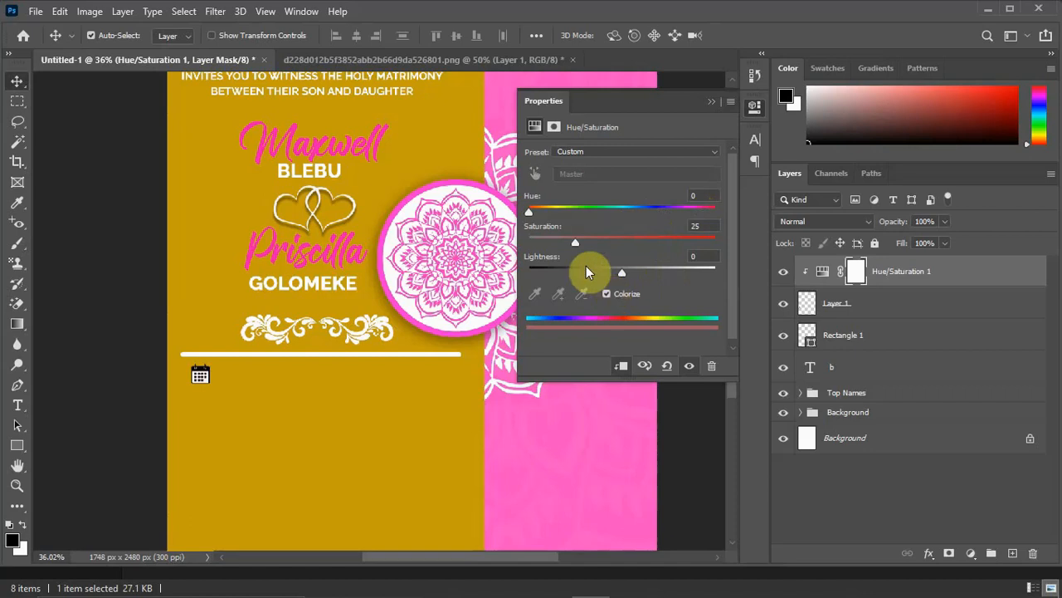
{"action": "left_click_drag", "start_coordinate": [623, 271], "coordinate": [663, 279]}
{"action": "left_click_drag", "start_coordinate": [576, 244], "coordinate": [724, 243]}
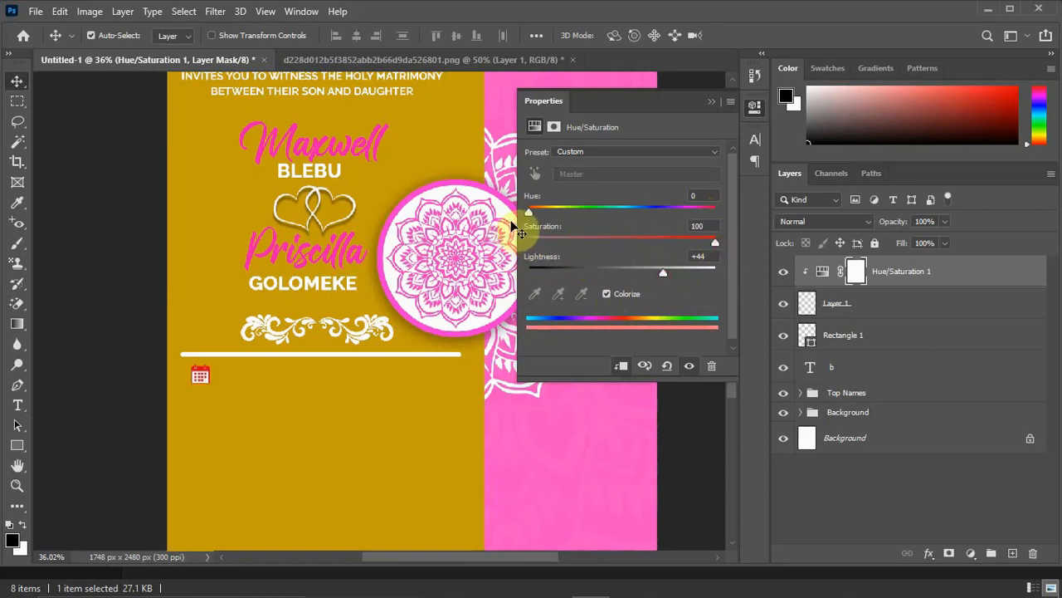
{"action": "left_click_drag", "start_coordinate": [529, 212], "coordinate": [531, 213]}
{"action": "left_click_drag", "start_coordinate": [610, 208], "coordinate": [694, 209]}
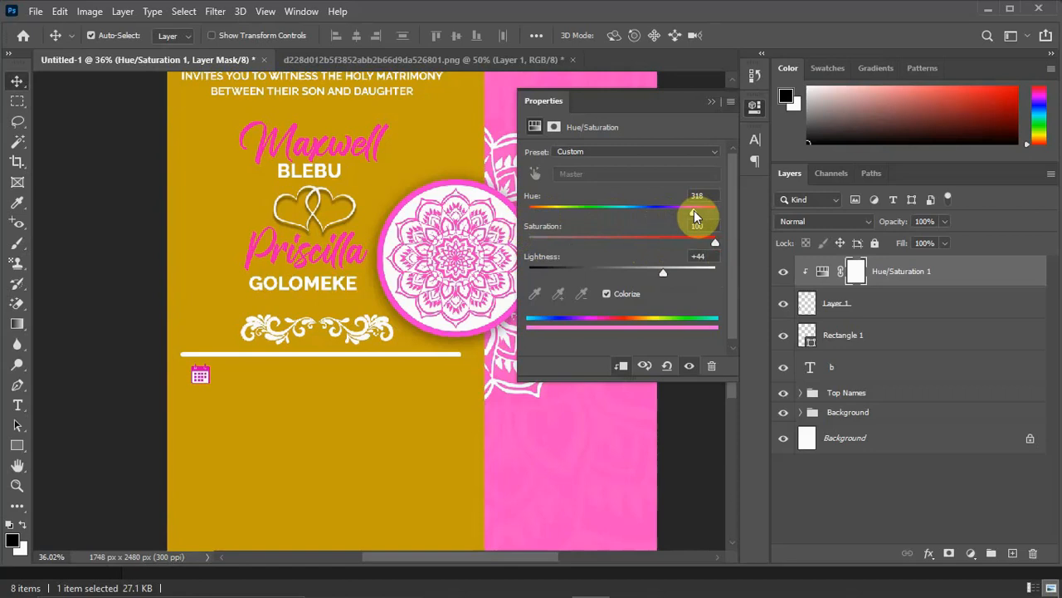
{"action": "left_click_drag", "start_coordinate": [693, 210], "coordinate": [687, 215]}
{"action": "left_click", "coordinate": [712, 102]}
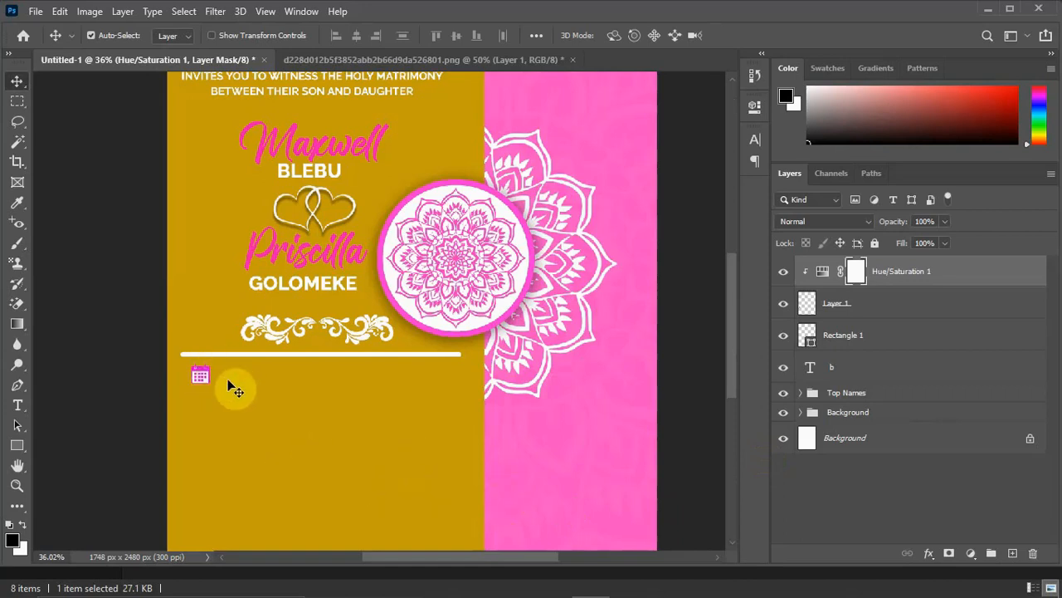
Start a new text layer beside the calendar icon and set its font to Poppins SemiBold.
{"action": "left_click", "coordinate": [17, 406]}
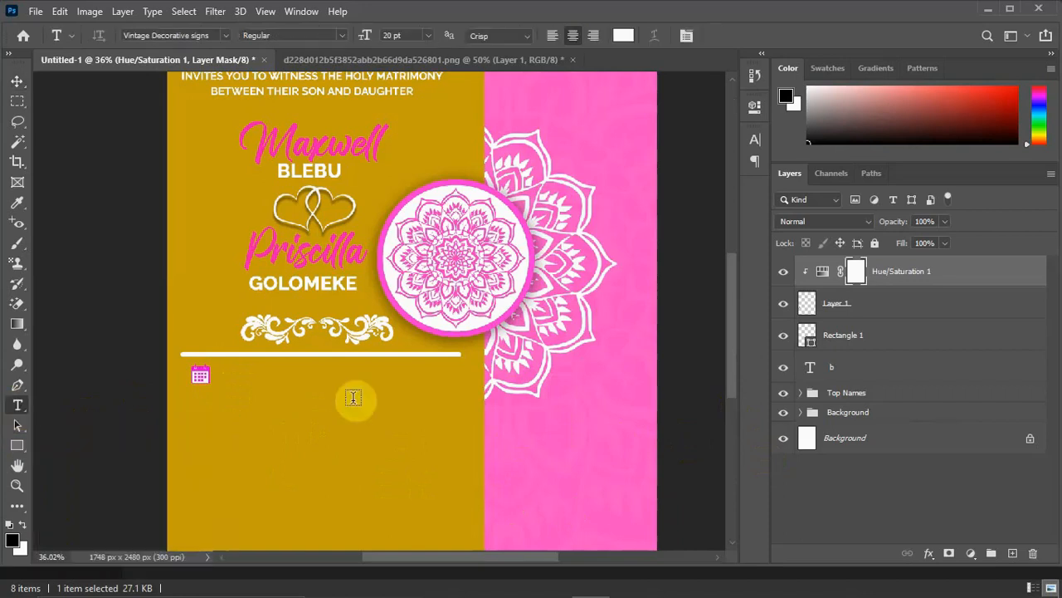
{"action": "left_click", "coordinate": [237, 384]}
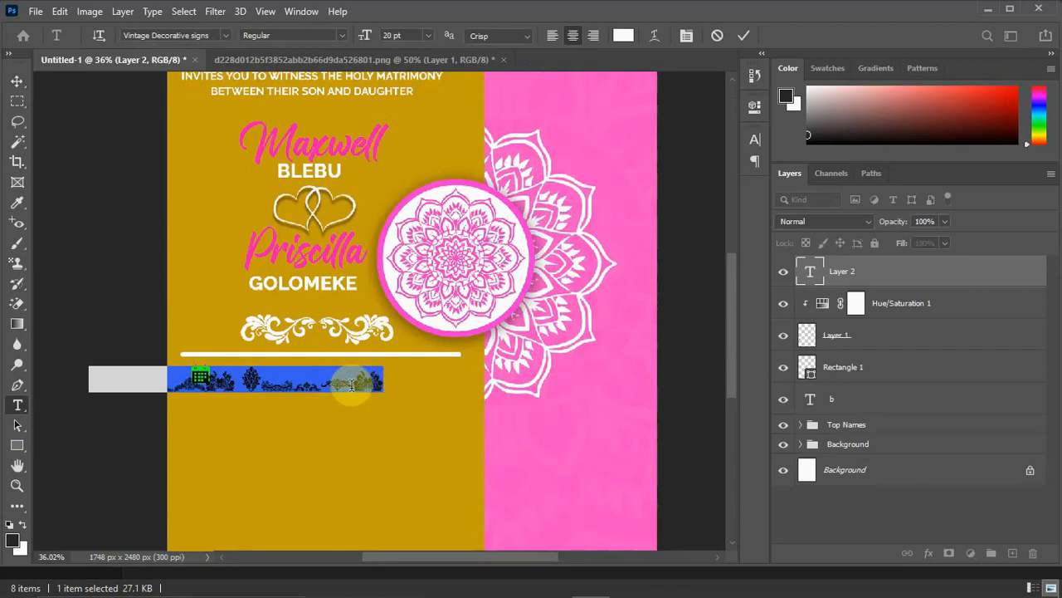
{"action": "left_click", "coordinate": [224, 34]}
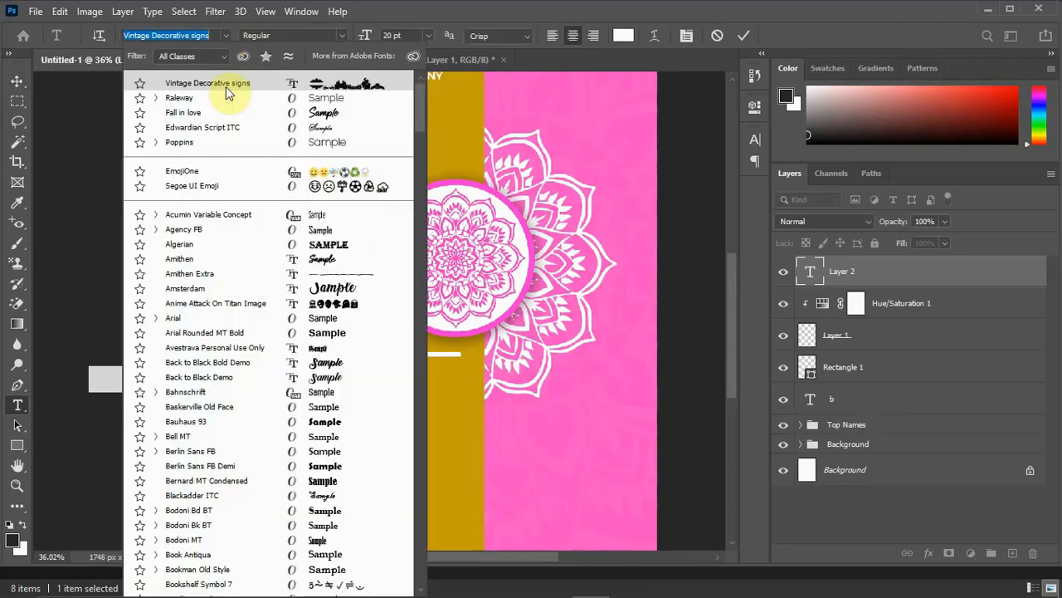
{"action": "left_click", "coordinate": [190, 142]}
{"action": "left_click", "coordinate": [342, 33]}
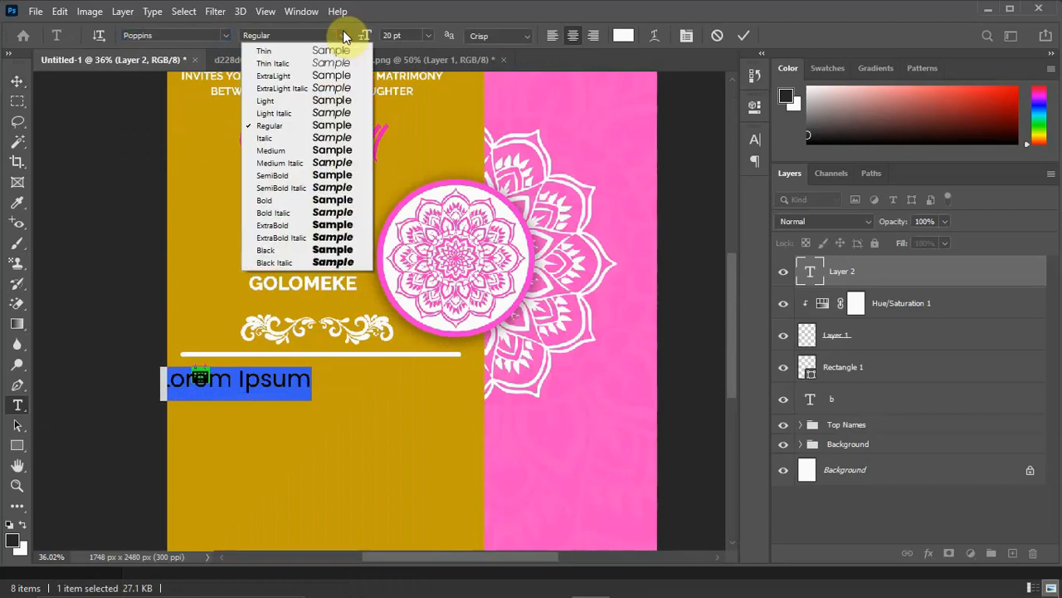
{"action": "left_click", "coordinate": [343, 171]}
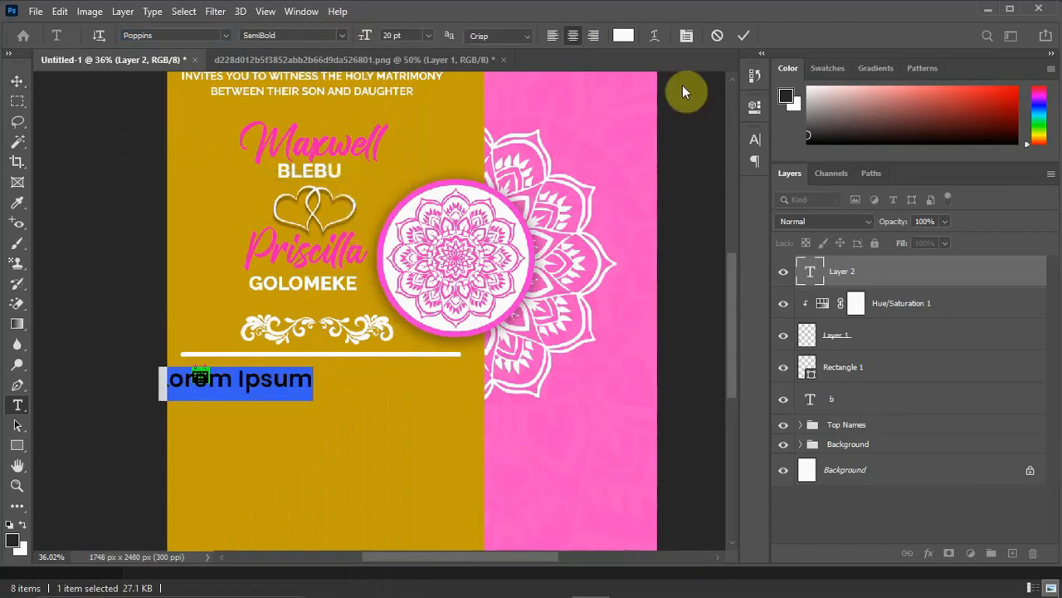
{"action": "left_click", "coordinate": [687, 36]}
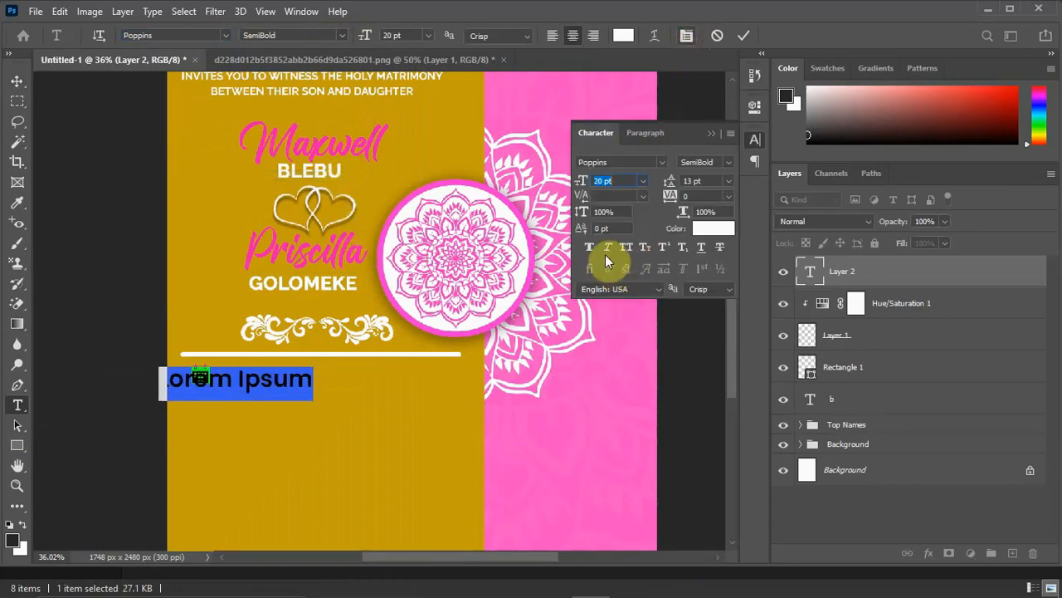
{"action": "left_click", "coordinate": [688, 37]}
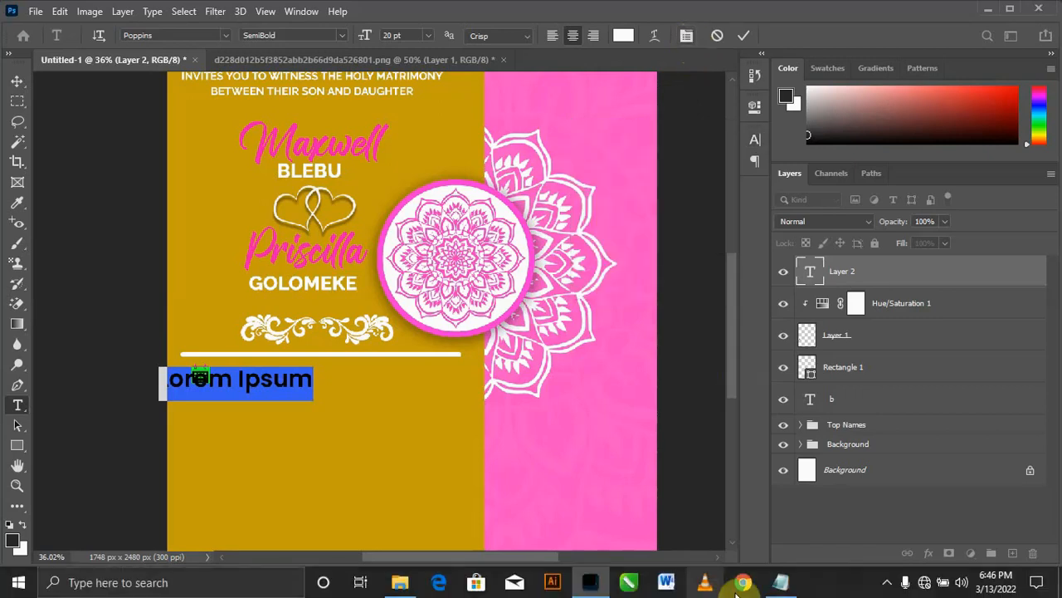
Copy SATURDAY from the Wedding IV 2 notes in Notepad and paste it into the new text layer.
{"action": "left_click", "coordinate": [780, 582]}
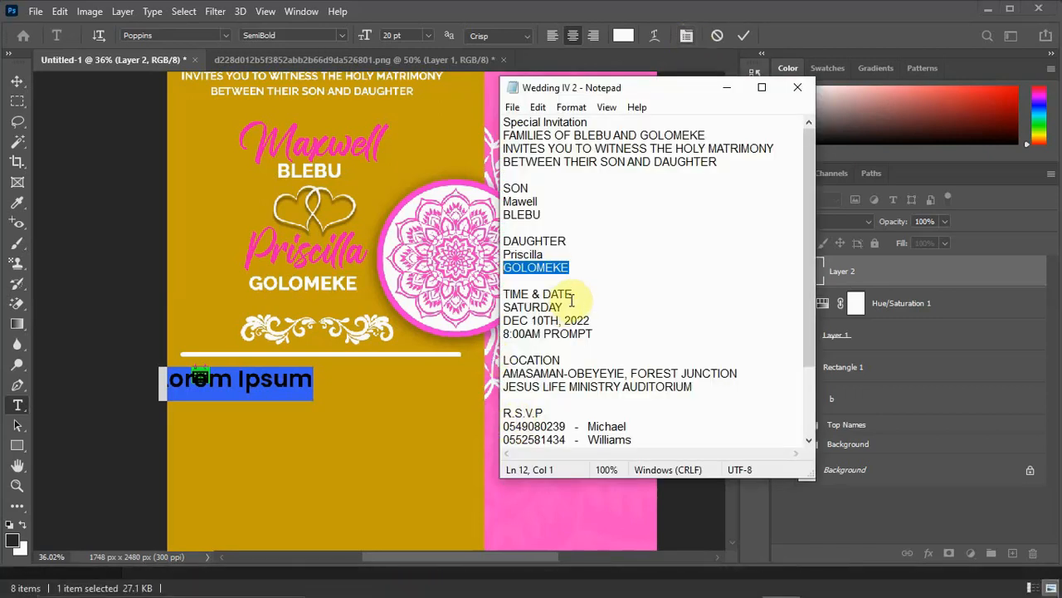
{"action": "left_click_drag", "start_coordinate": [565, 307], "coordinate": [492, 311]}
{"action": "key", "text": "ctrl+c"}
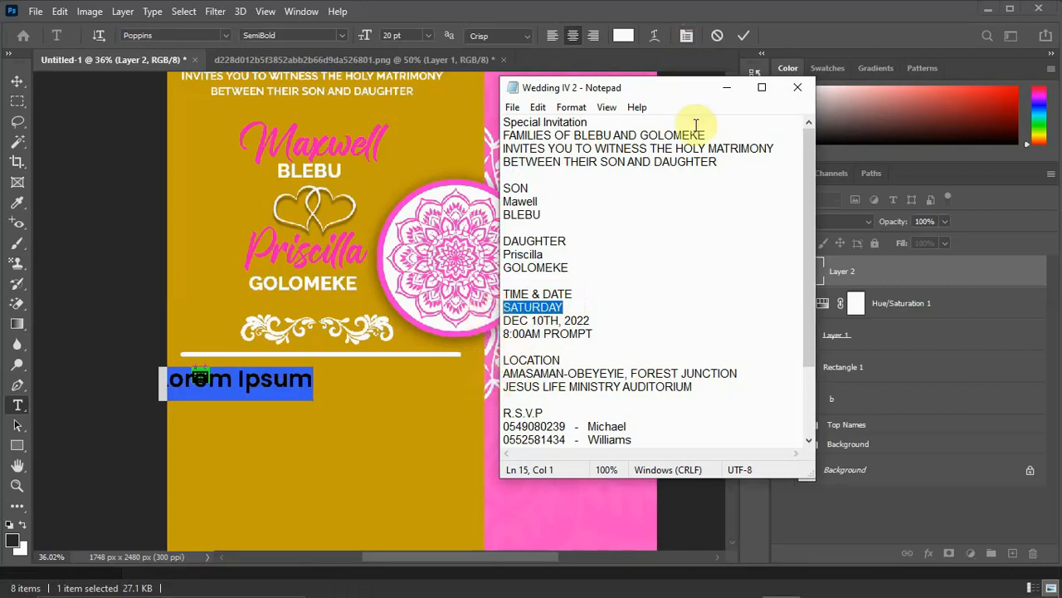
{"action": "left_click", "coordinate": [727, 87]}
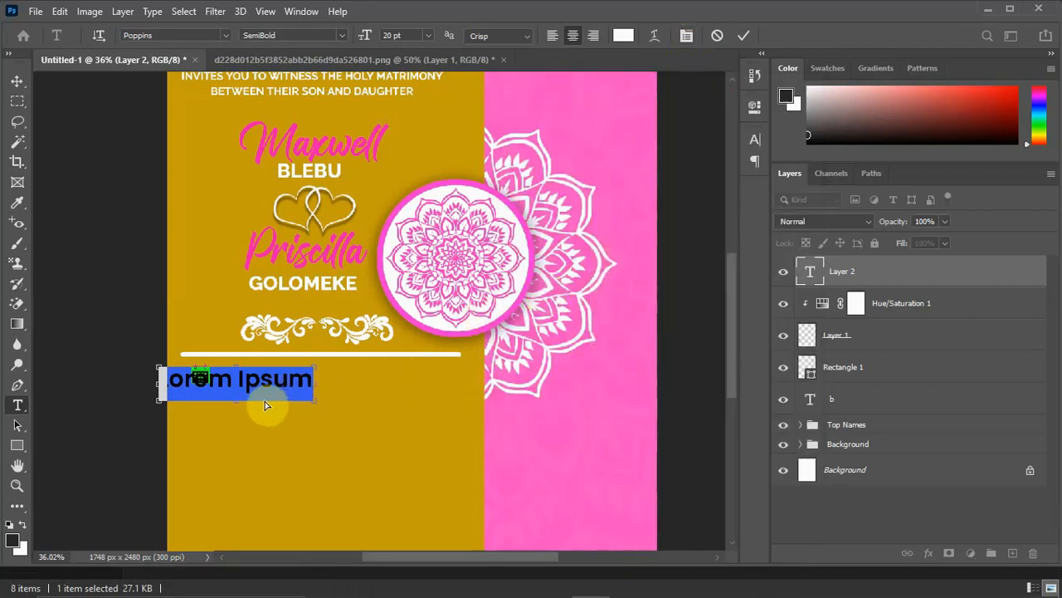
{"action": "key", "text": "ctrl+v"}
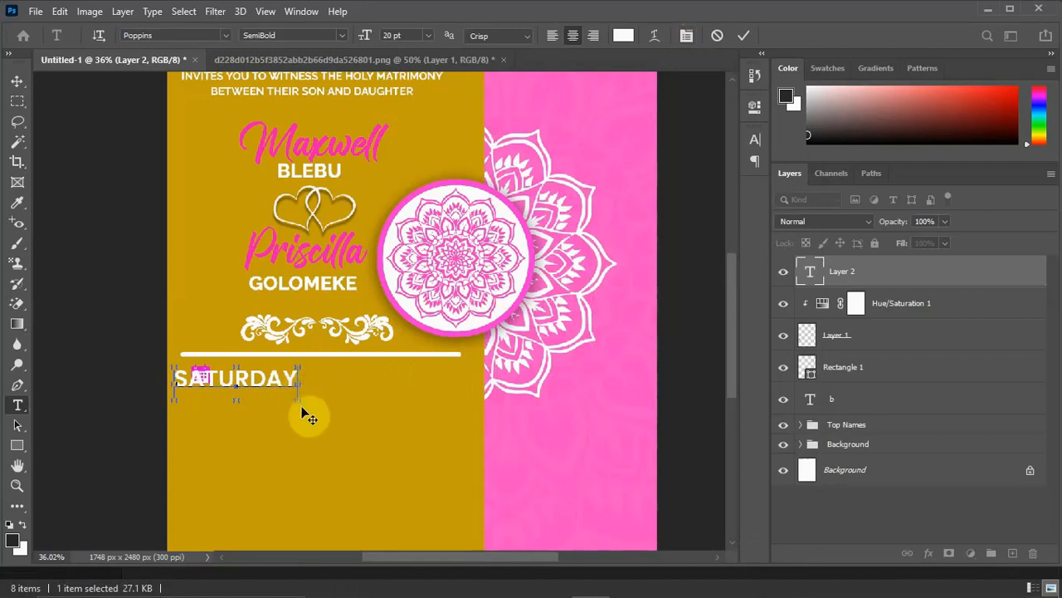
{"action": "left_click", "coordinate": [18, 86]}
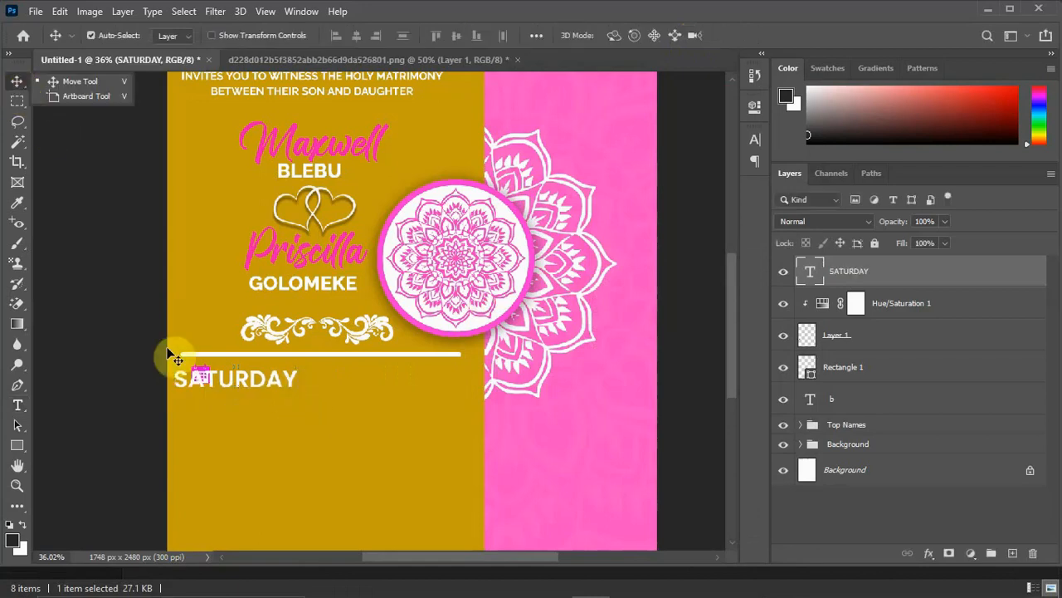
Scale the SATURDAY text to about 41.14% and place it just right of the calendar icon, level with the icon's upper part.
{"action": "left_click", "coordinate": [257, 380]}
{"action": "left_click_drag", "start_coordinate": [269, 379], "coordinate": [300, 386]}
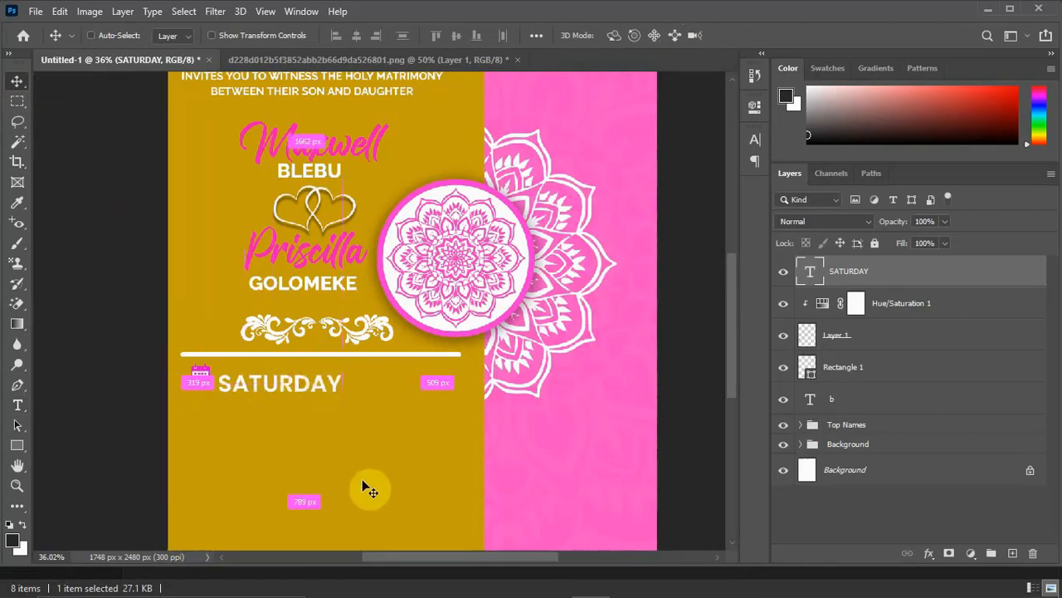
{"action": "key", "text": "ctrl+t"}
{"action": "left_click_drag", "start_coordinate": [341, 408], "coordinate": [268, 376]}
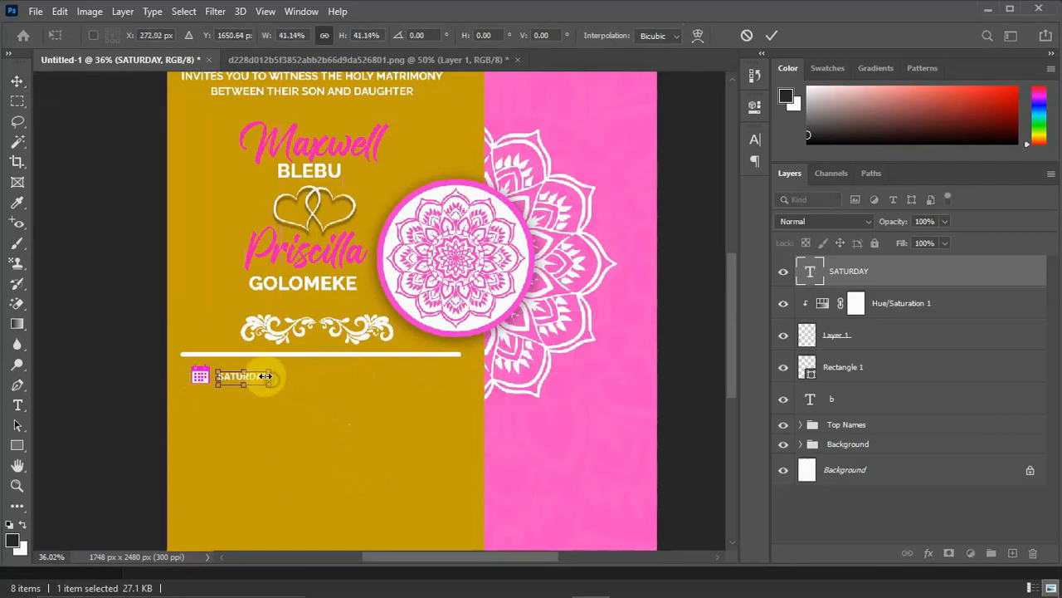
{"action": "scroll", "coordinate": [260, 374], "scroll_direction": "up", "scroll_amount": 2}
{"action": "scroll", "coordinate": [260, 374], "scroll_direction": "up", "scroll_amount": 3}
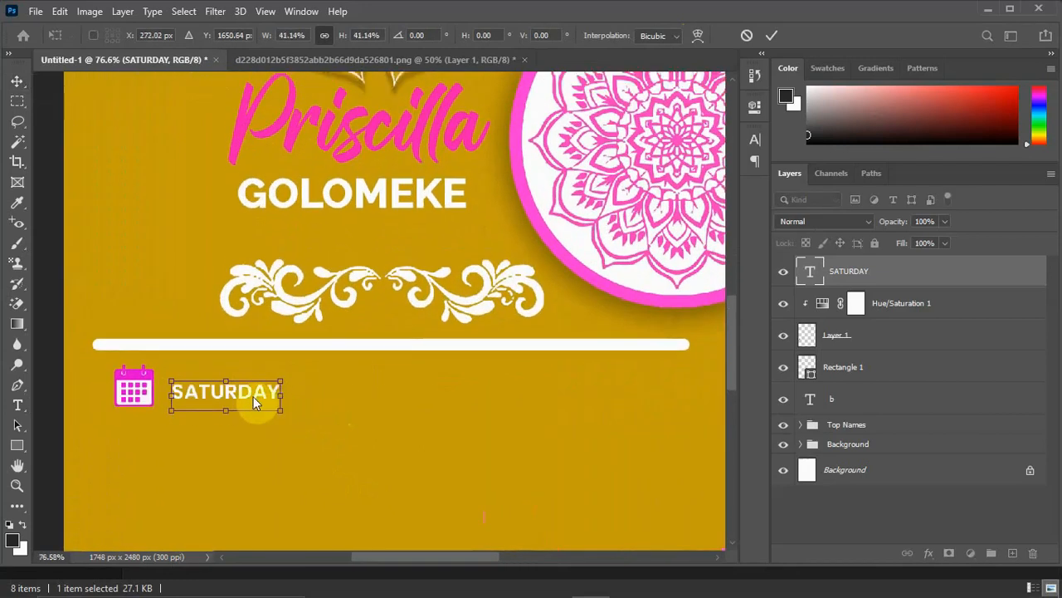
{"action": "left_click_drag", "start_coordinate": [254, 391], "coordinate": [268, 387]}
{"action": "key", "text": "Return"}
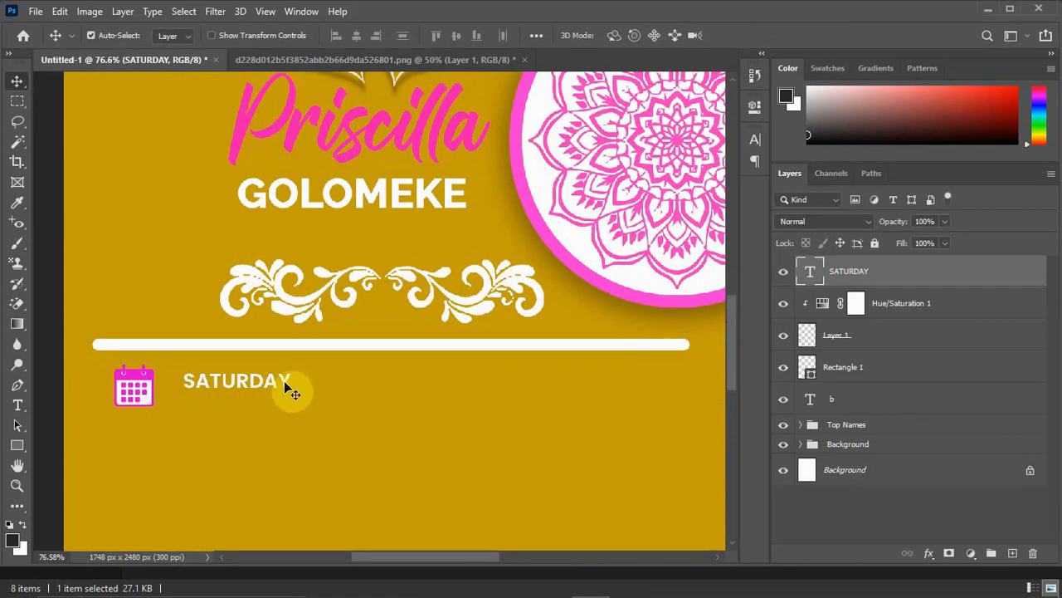
{"action": "left_click_drag", "start_coordinate": [286, 377], "coordinate": [292, 371]}
Copy the day number 10TH from the date line of the Wedding IV 2 notes in Notepad.
{"action": "mouse_move", "coordinate": [670, 586]}
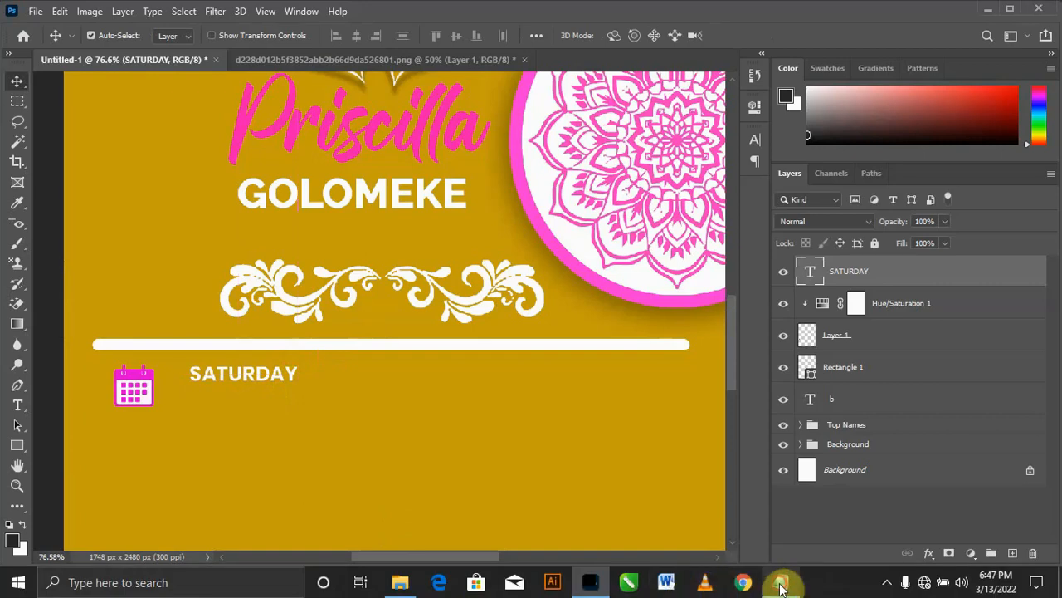
{"action": "left_click", "coordinate": [780, 586]}
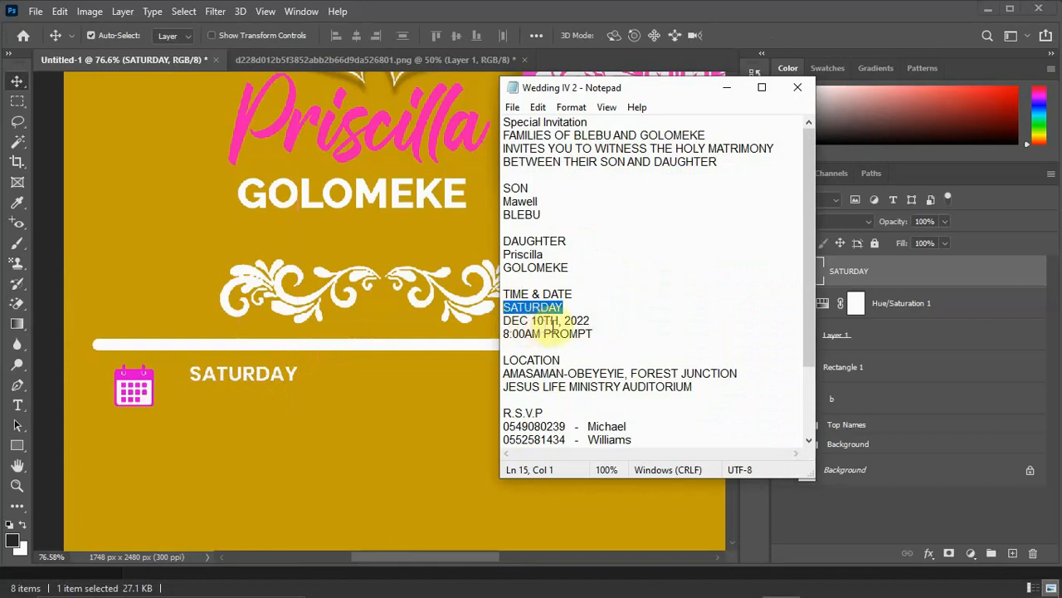
{"action": "left_click_drag", "start_coordinate": [558, 324], "coordinate": [544, 326]}
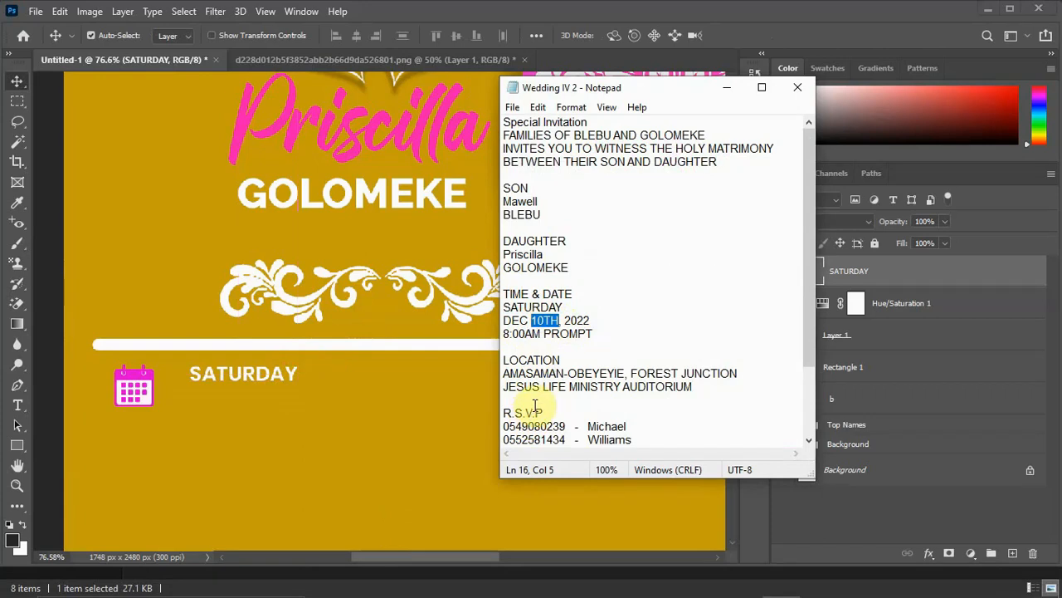
{"action": "key", "text": "ctrl+x"}
{"action": "left_click", "coordinate": [727, 87]}
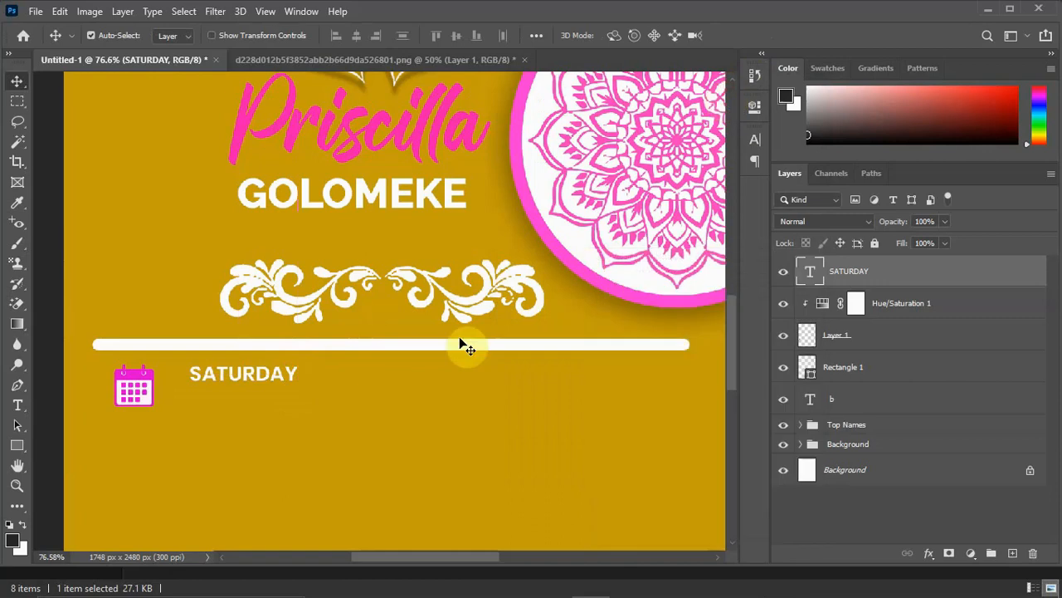
Add a white 11 pt Poppins SemiBold text layer reading 10TH directly below SATURDAY.
{"action": "left_click", "coordinate": [16, 406]}
{"action": "left_click", "coordinate": [215, 401]}
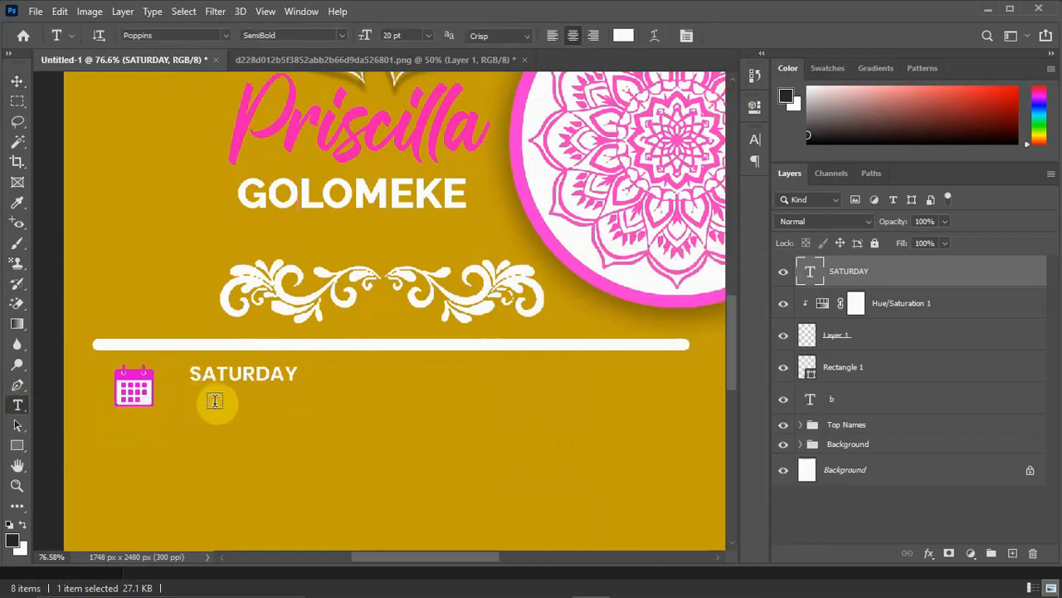
{"action": "left_click", "coordinate": [215, 401]}
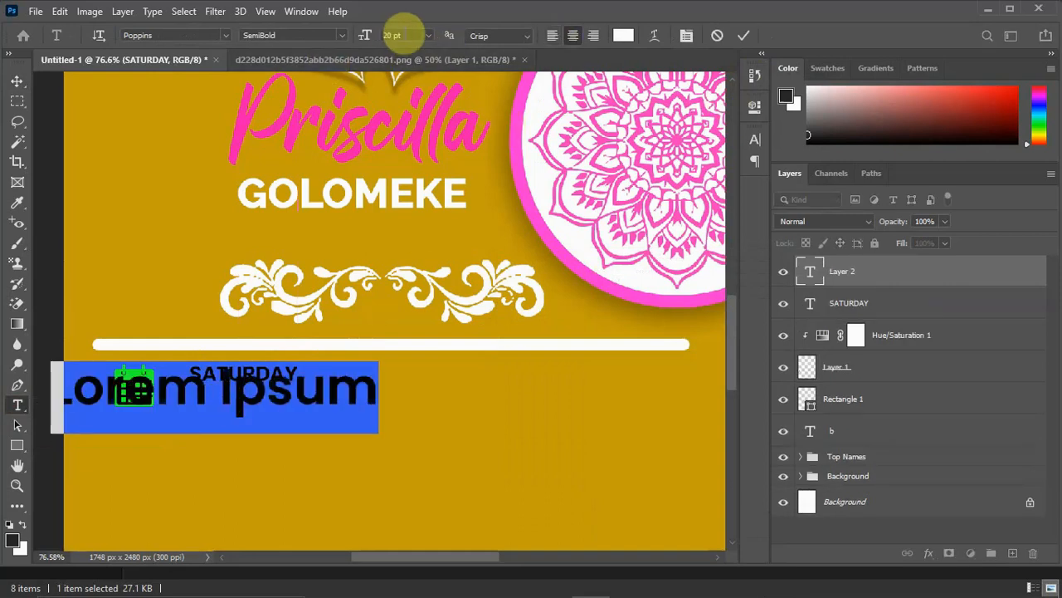
{"action": "mouse_move", "coordinate": [368, 36]}
{"action": "left_mouse_down"}
{"action": "mouse_move", "coordinate": [351, 36]}
{"action": "mouse_move", "coordinate": [371, 42]}
{"action": "mouse_move", "coordinate": [359, 48]}
{"action": "left_mouse_up"}
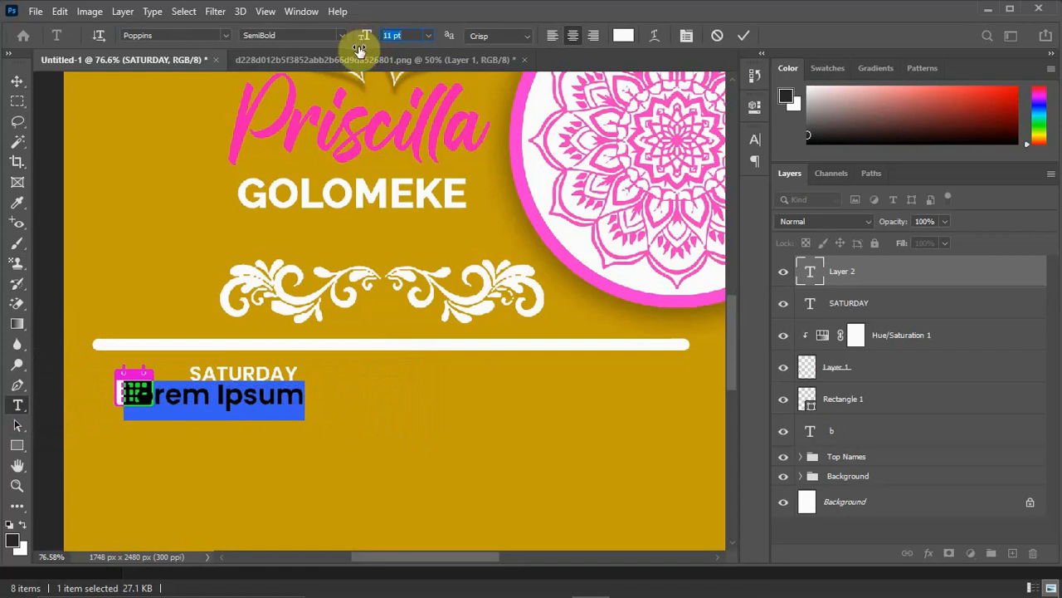
{"action": "type", "text": "10TH"}
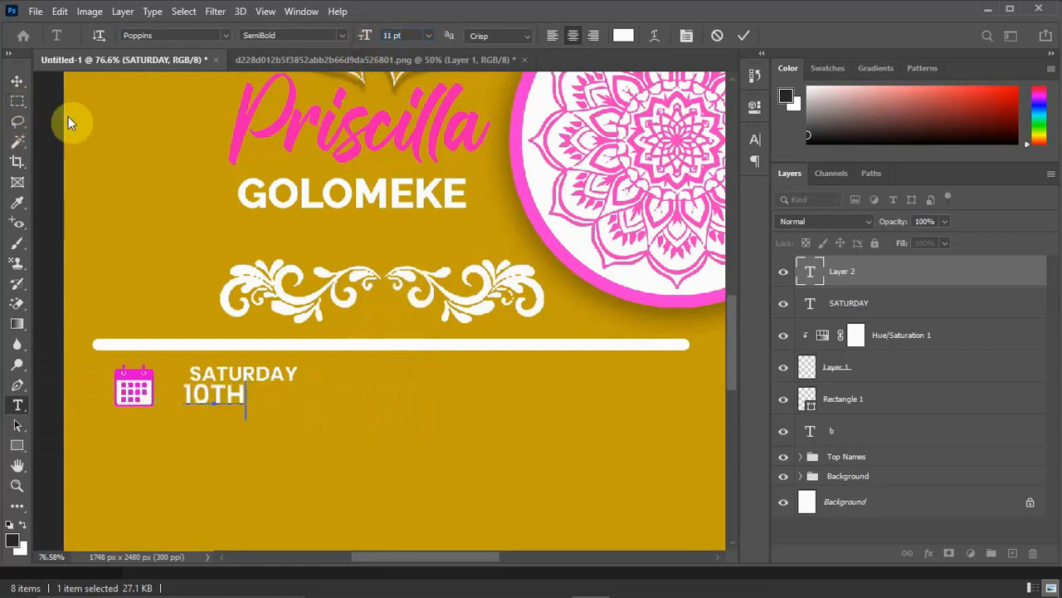
{"action": "left_click", "coordinate": [17, 80]}
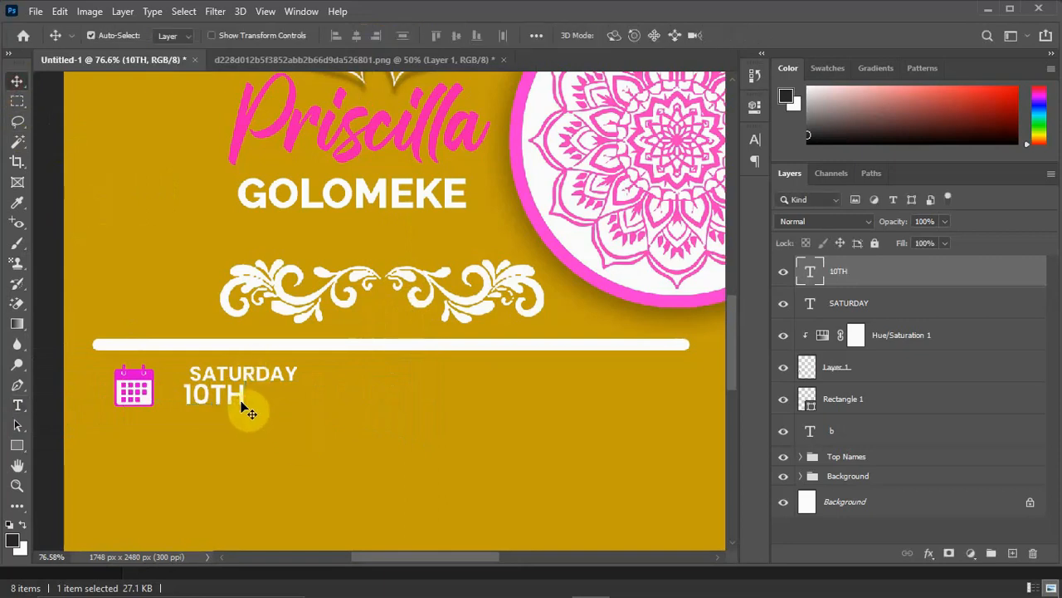
Enlarge the 10TH text to 176% so it roughly matches the width of SATURDAY.
{"action": "key", "text": "ctrl+t"}
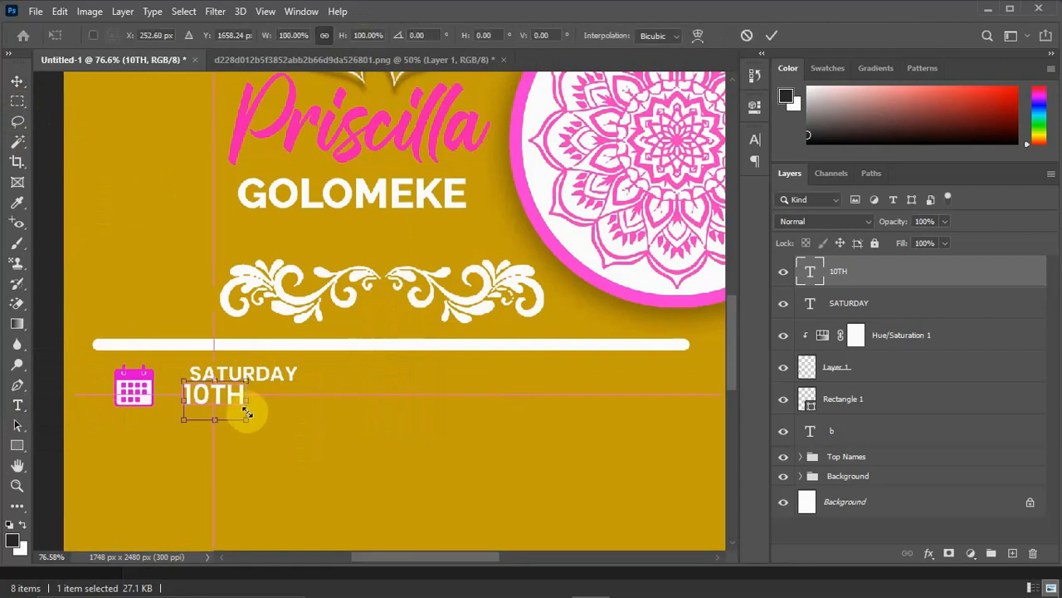
{"action": "left_click_drag", "start_coordinate": [246, 417], "coordinate": [290, 444]}
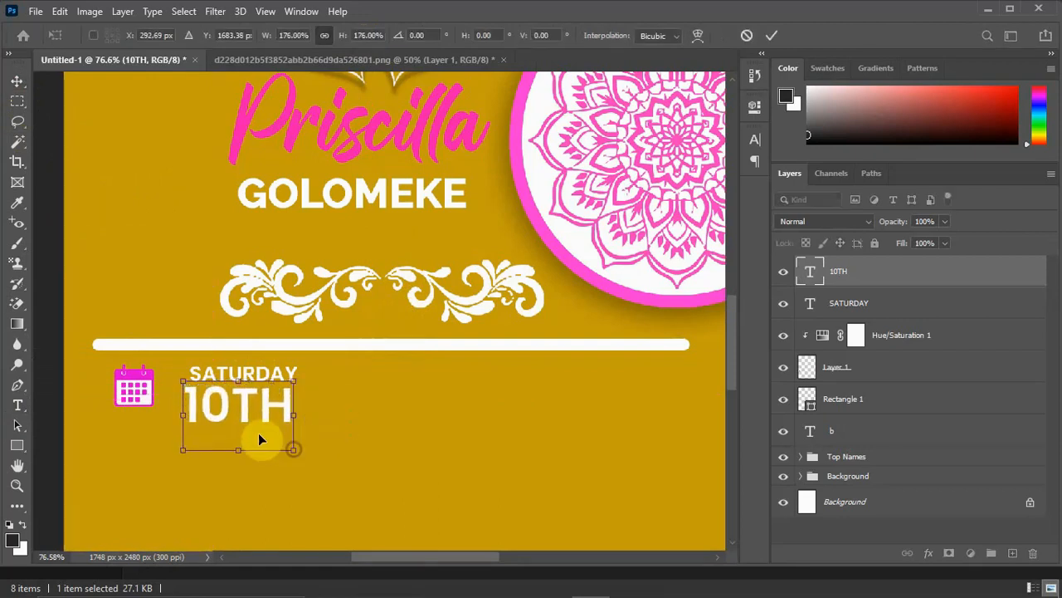
{"action": "left_click", "coordinate": [12, 83]}
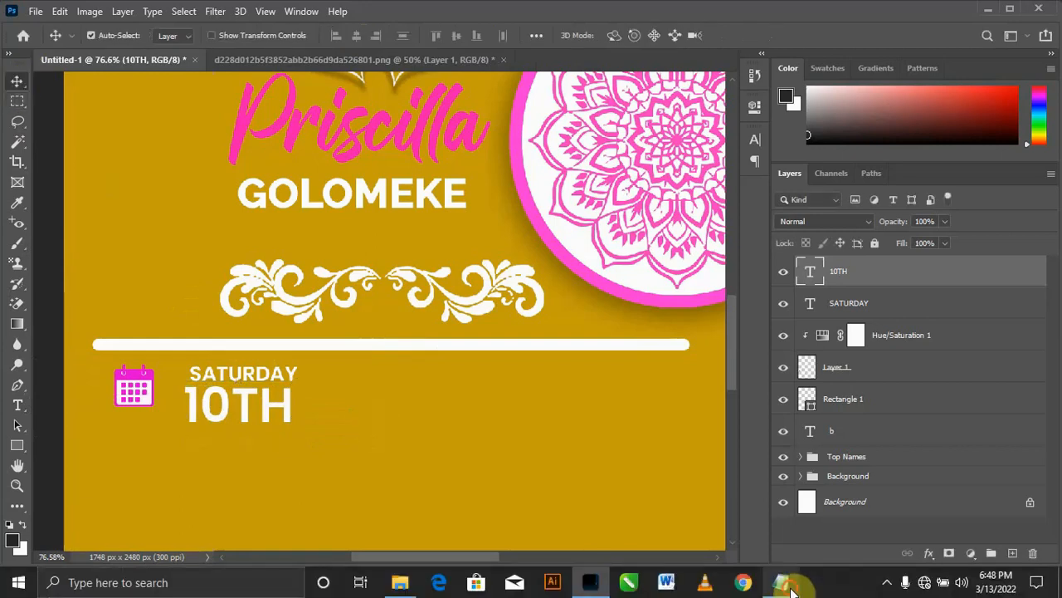
Remove the stray space before the comma in the Wedding IV 2 notes in Notepad and copy DEC, 2022.
{"action": "left_click", "coordinate": [779, 581]}
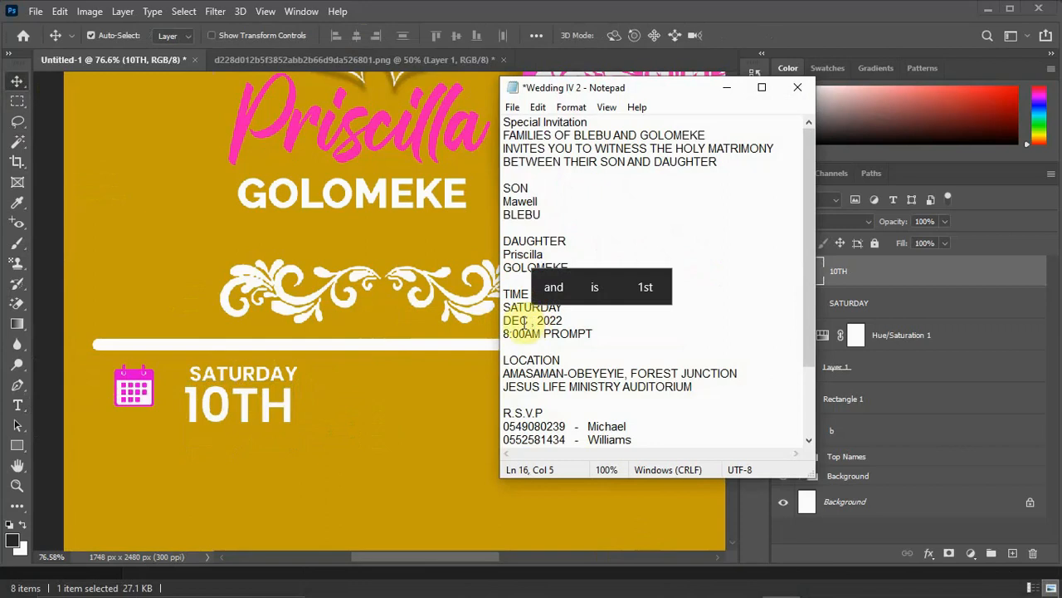
{"action": "key", "text": "BackSpace"}
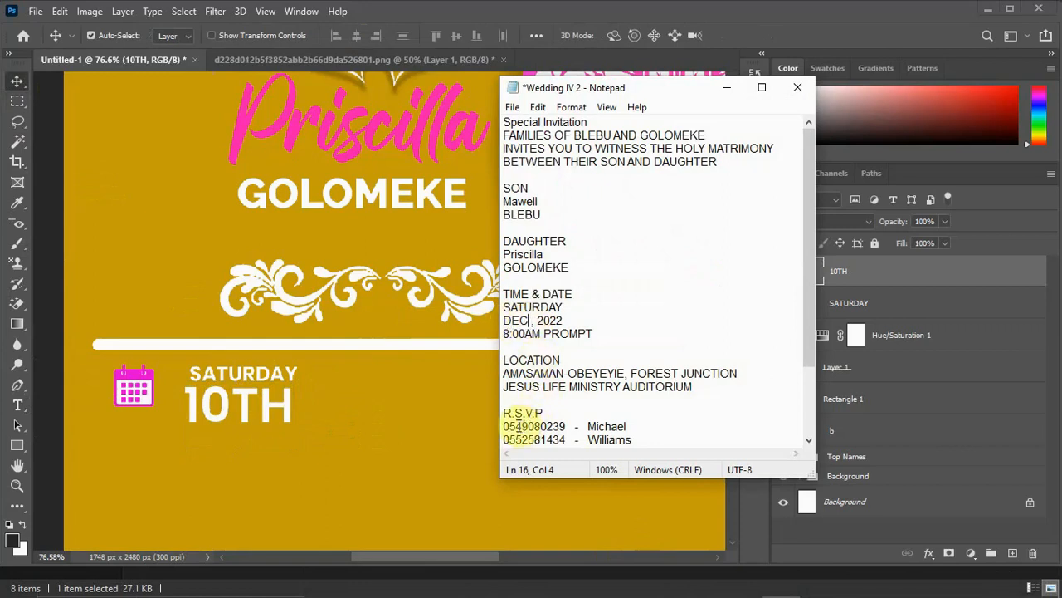
{"action": "type", "text": ","}
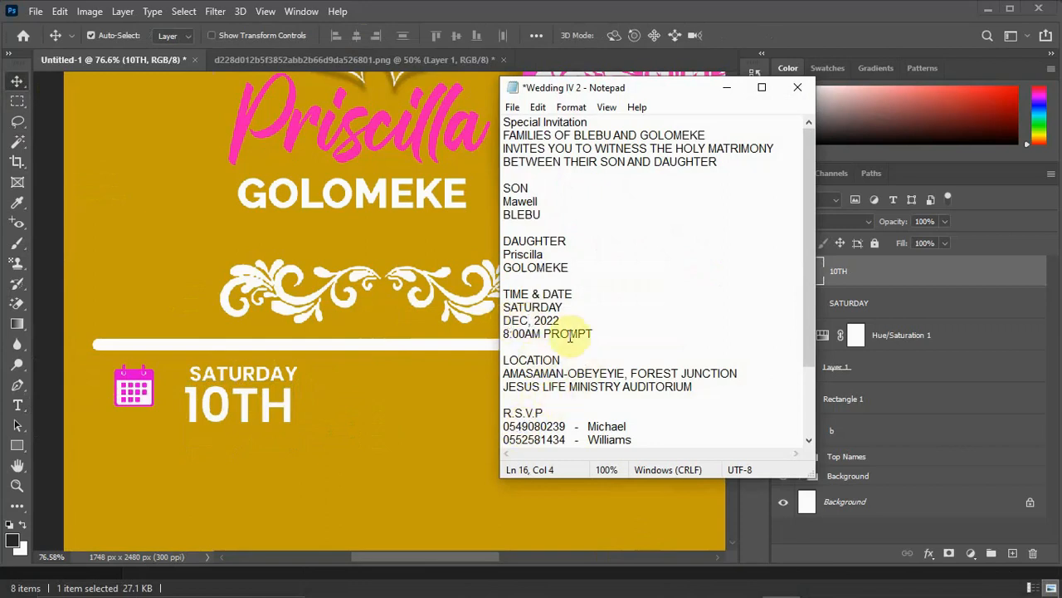
{"action": "left_click_drag", "start_coordinate": [564, 320], "coordinate": [500, 322]}
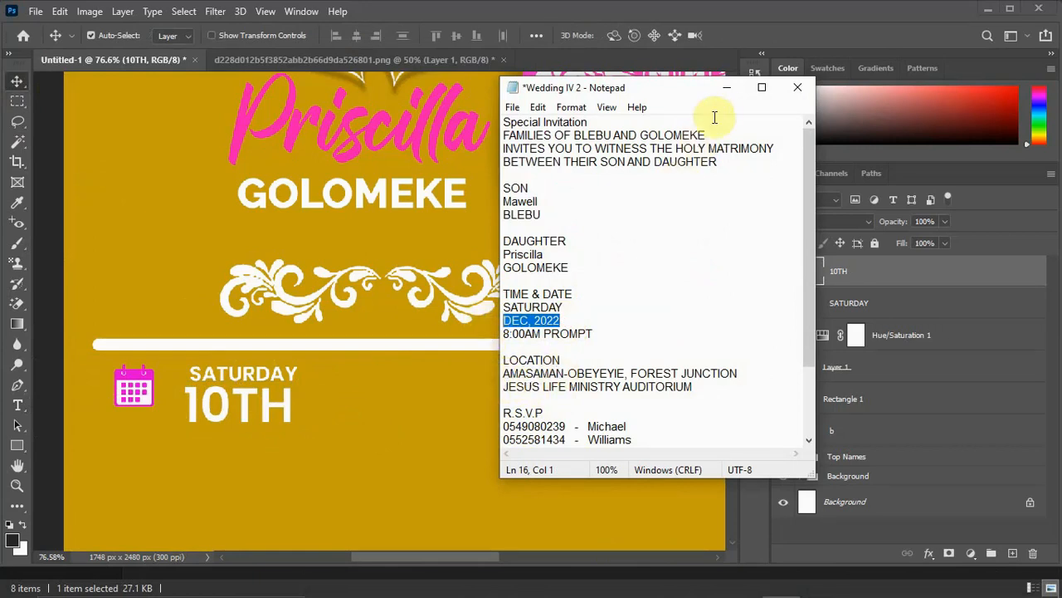
{"action": "left_click", "coordinate": [729, 89]}
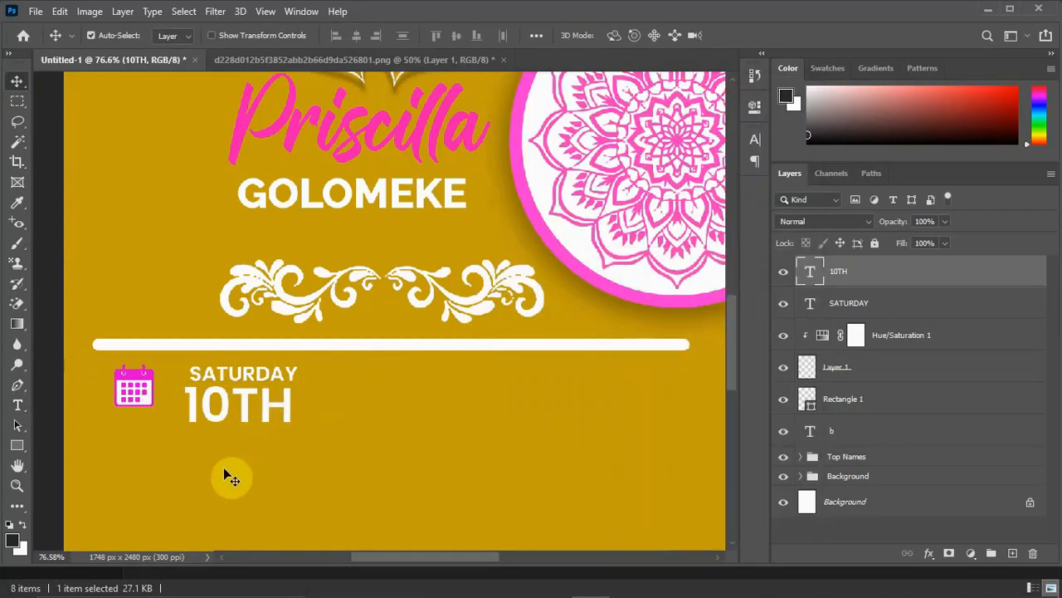
Add a white 11 pt Poppins SemiBold text layer reading DEC, 2022 below the 10TH text.
{"action": "key", "text": "t"}
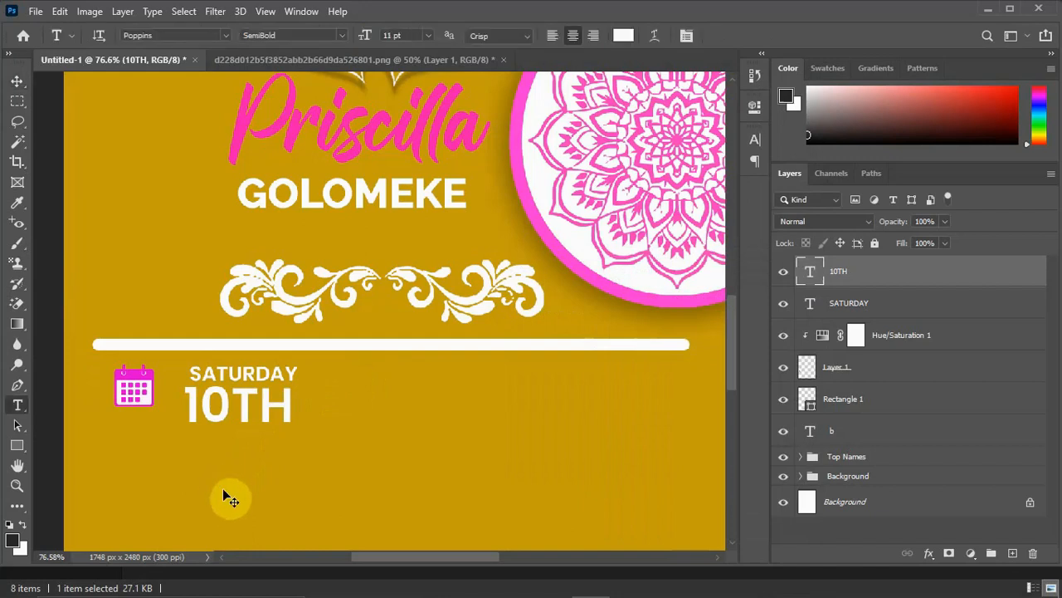
{"action": "left_click", "coordinate": [219, 475]}
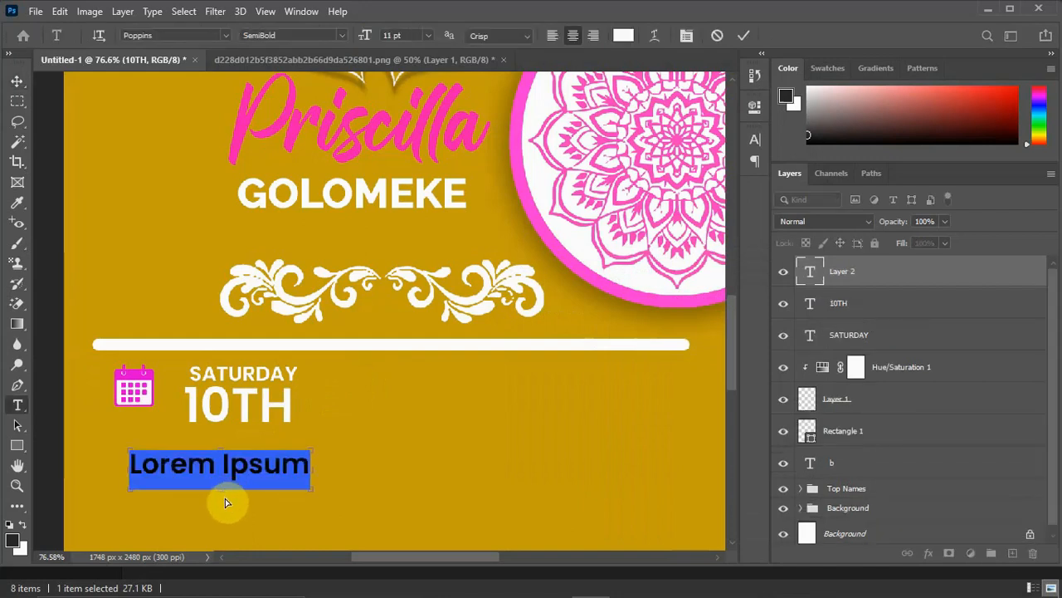
{"action": "key", "text": "ctrl+v"}
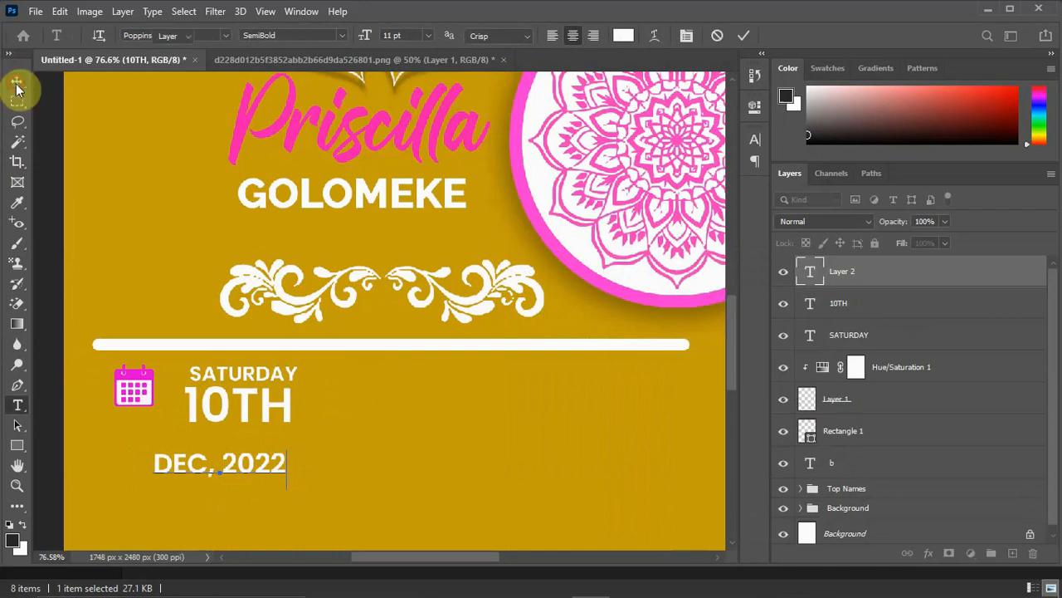
{"action": "left_click", "coordinate": [16, 88]}
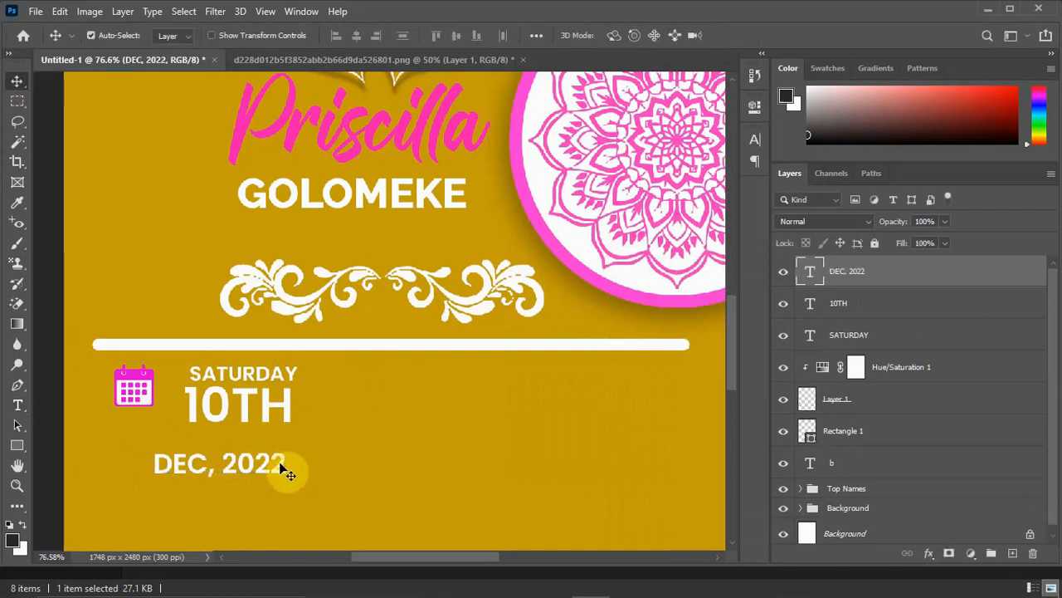
Scale the DEC, 2022 text to about 75.23% and place it directly beneath 10TH, roughly matching its width.
{"action": "key", "text": "ctrl+t"}
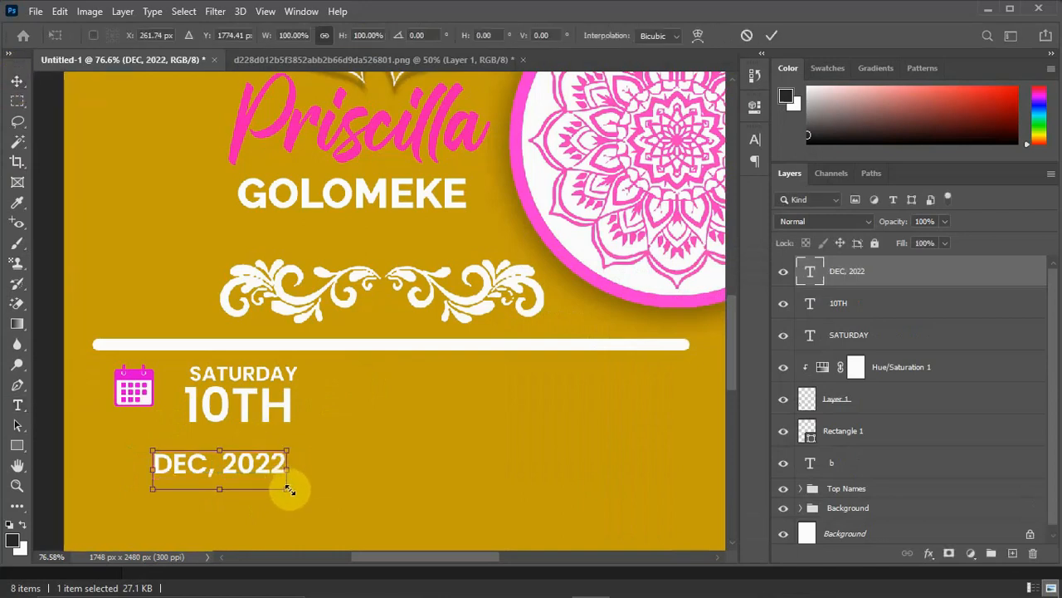
{"action": "left_click_drag", "start_coordinate": [286, 491], "coordinate": [277, 446]}
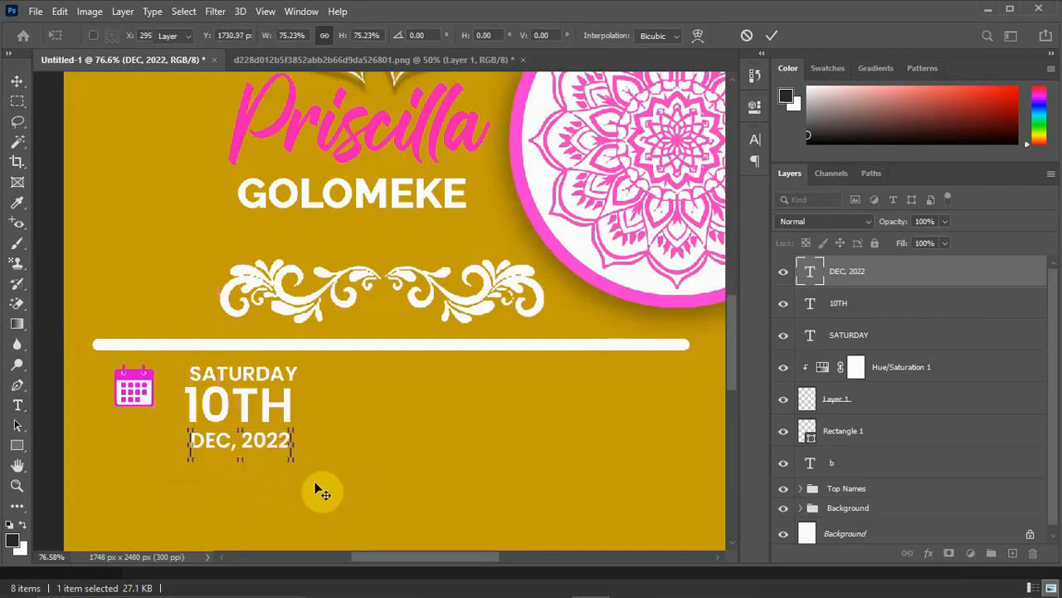
{"action": "key", "text": "Return"}
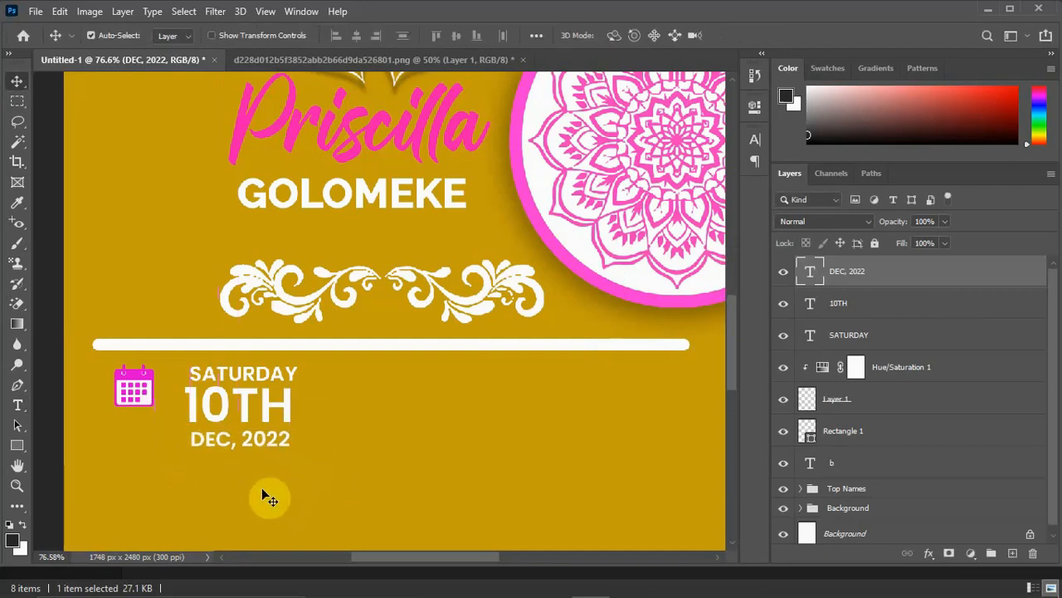
Enlarge the calendar icon to about 184% so it spans the height of the three date lines.
{"action": "scroll", "coordinate": [263, 491], "scroll_direction": "down", "scroll_amount": 5}
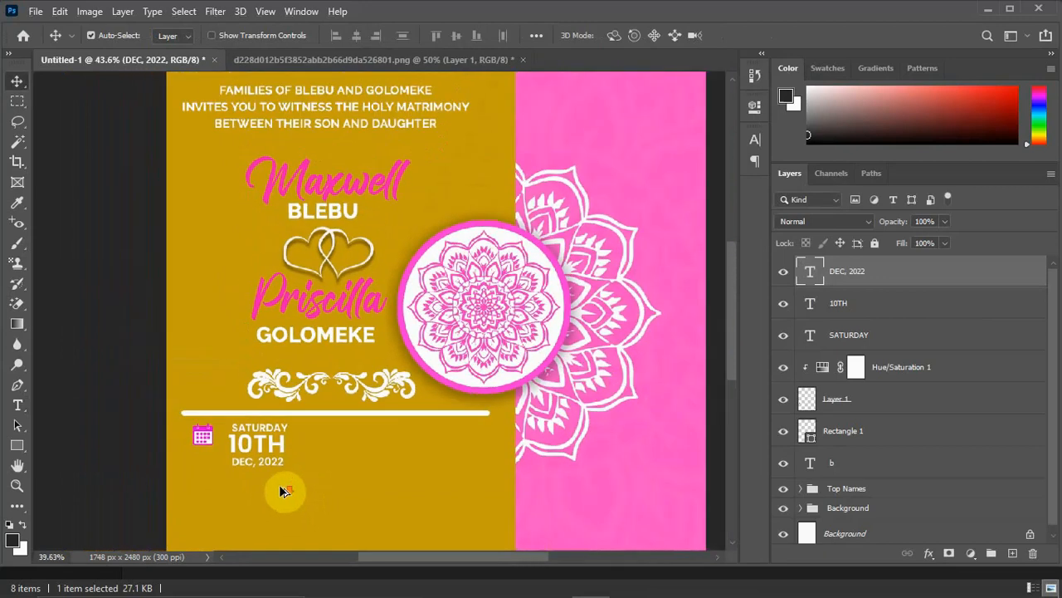
{"action": "scroll", "coordinate": [292, 478], "scroll_direction": "down", "scroll_amount": 3}
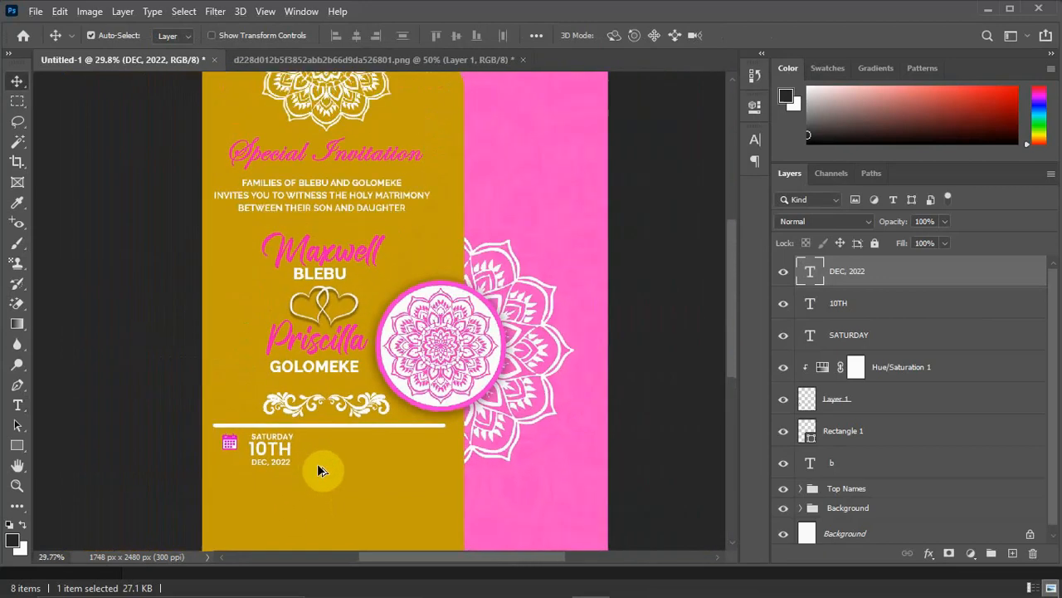
{"action": "left_click", "coordinate": [233, 449], "text": "ctrl"}
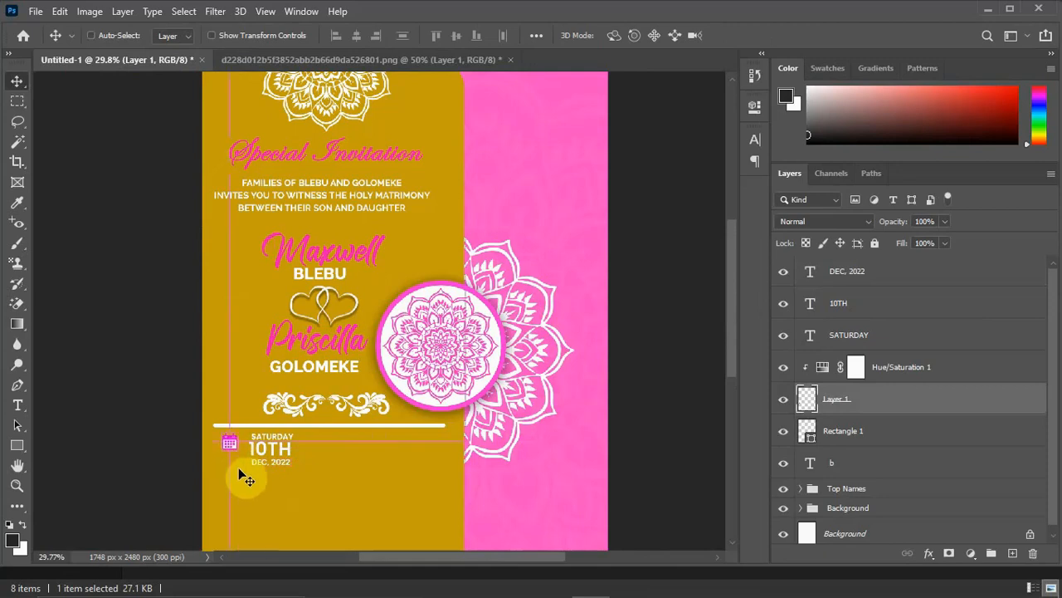
{"action": "key", "text": "ctrl+t"}
{"action": "left_click_drag", "start_coordinate": [238, 451], "coordinate": [246, 470]}
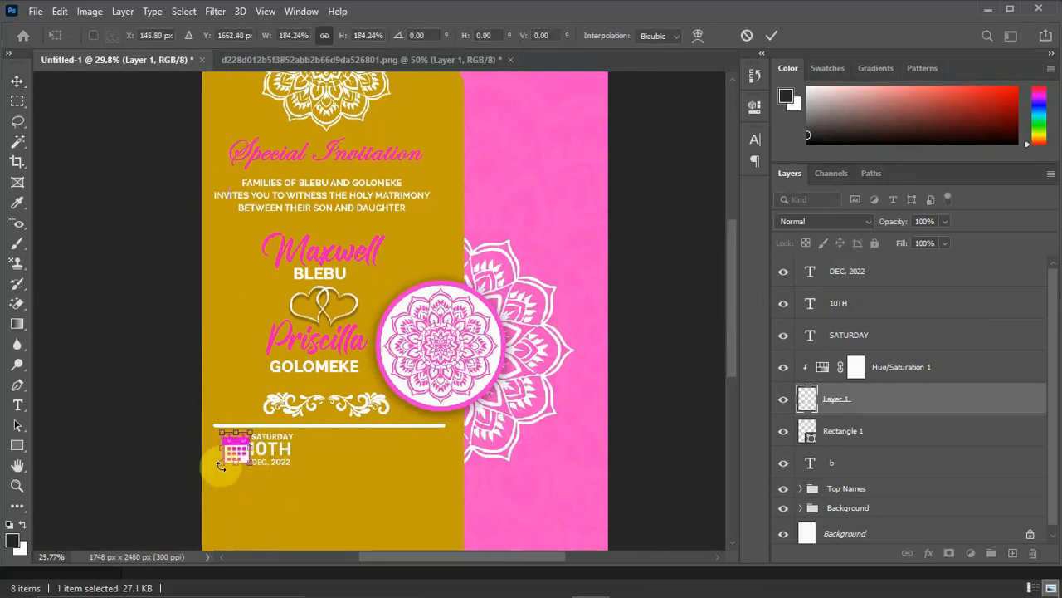
{"action": "key", "text": "Return"}
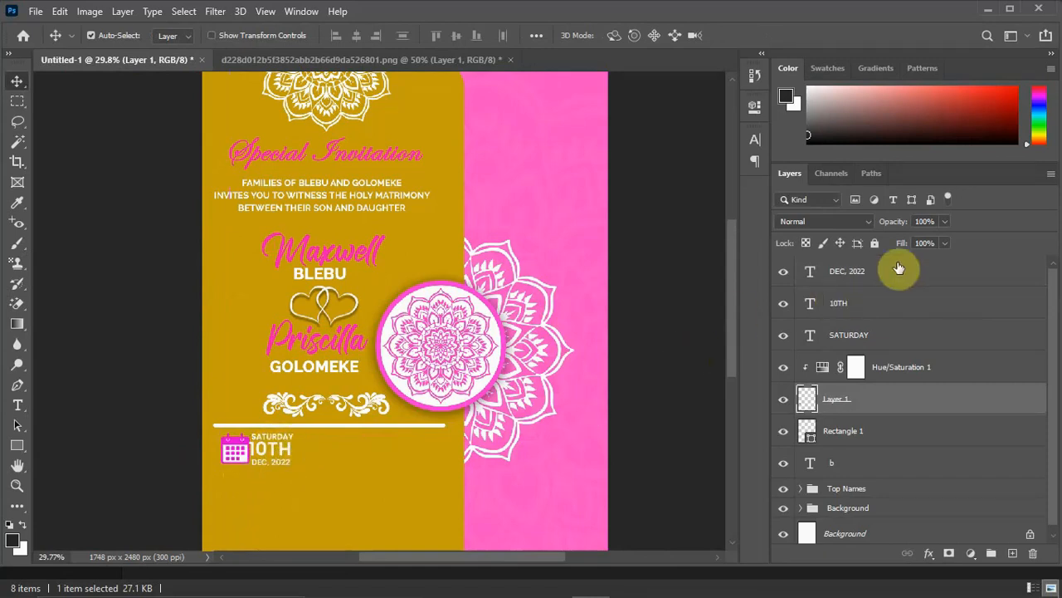
Move the SATURDAY, 10TH and DEC, 2022 layers together rightward clear of the calendar icon, and shift the icon slightly toward them.
{"action": "left_click", "coordinate": [881, 279]}
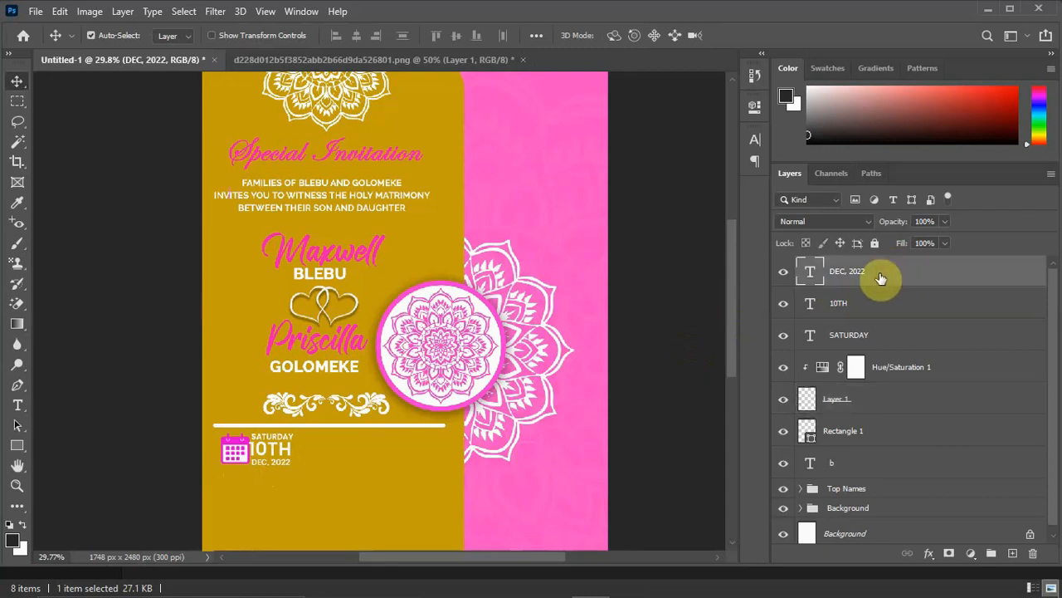
{"action": "left_click", "coordinate": [871, 341], "text": "shift"}
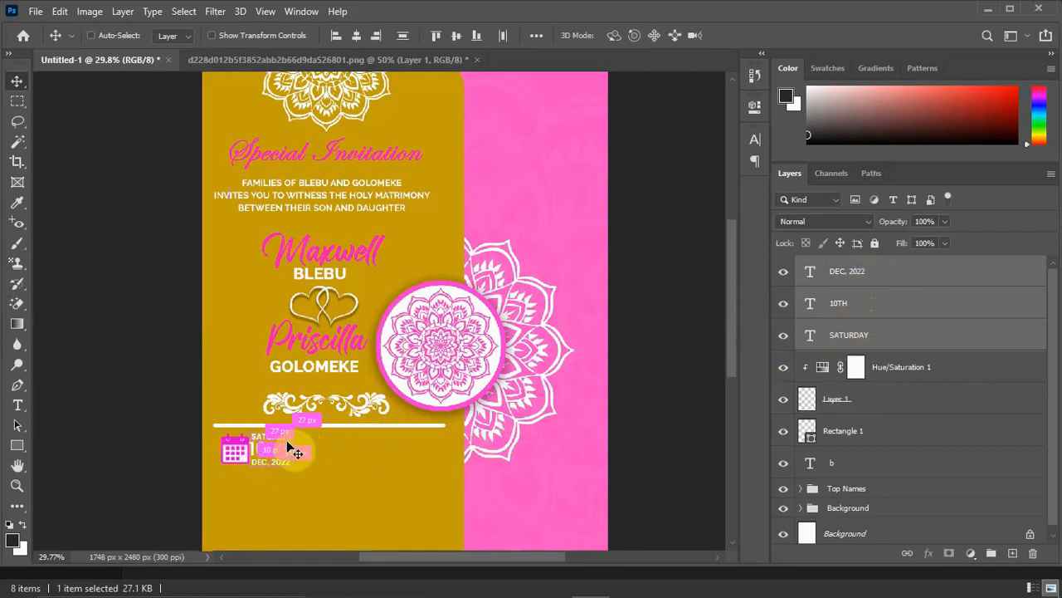
{"action": "left_click_drag", "start_coordinate": [279, 448], "coordinate": [286, 446]}
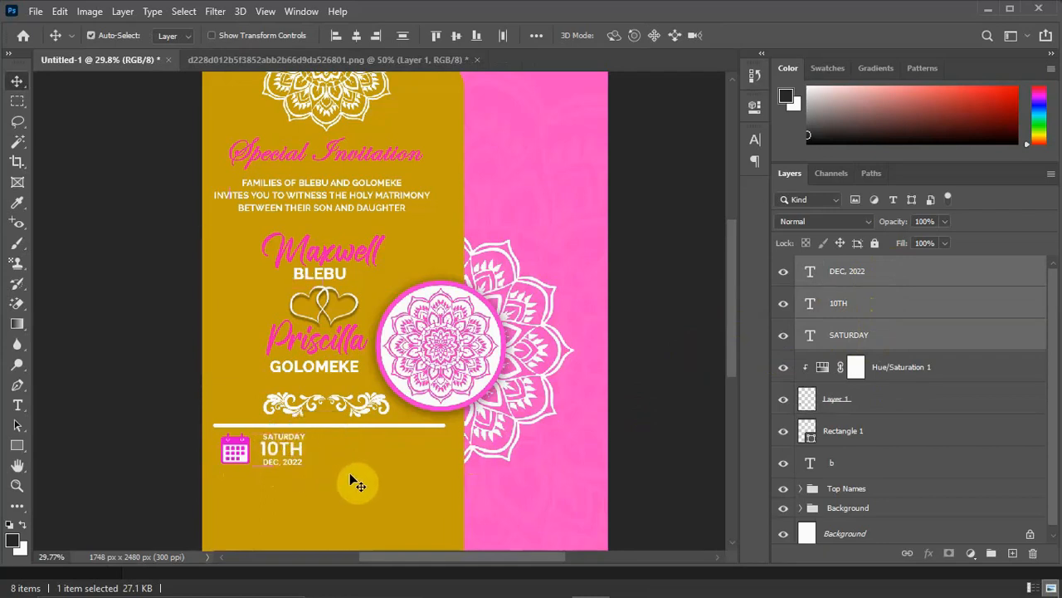
{"action": "left_click", "coordinate": [246, 452]}
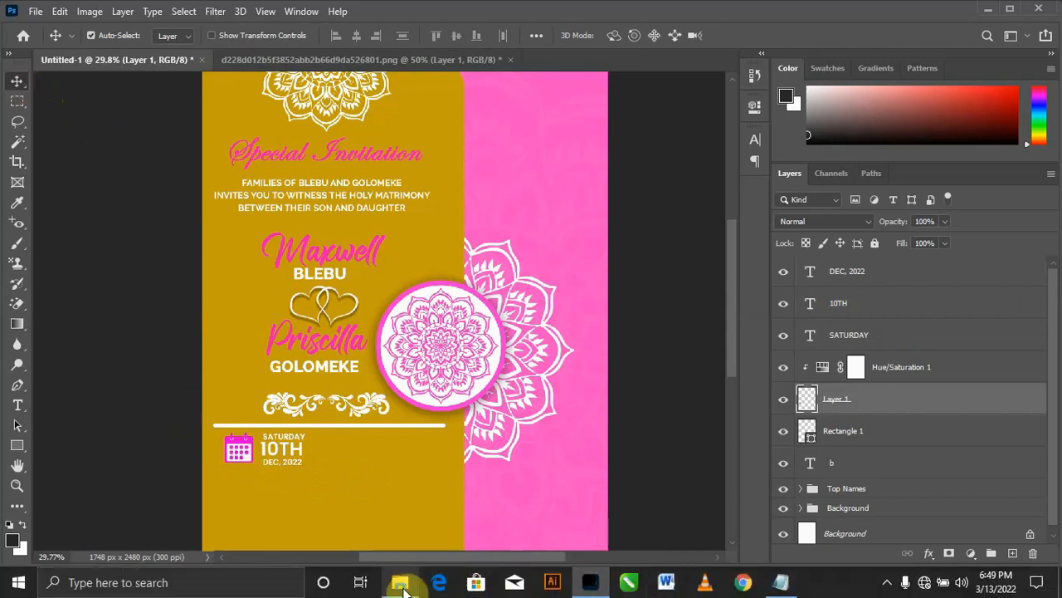
Place the 8004-200 alarm clock image from File Explorer, scaled to about 15.80%, right of the date text under the divider bar.
{"action": "left_click", "coordinate": [403, 586]}
{"action": "left_click_drag", "start_coordinate": [279, 235], "coordinate": [416, 470]}
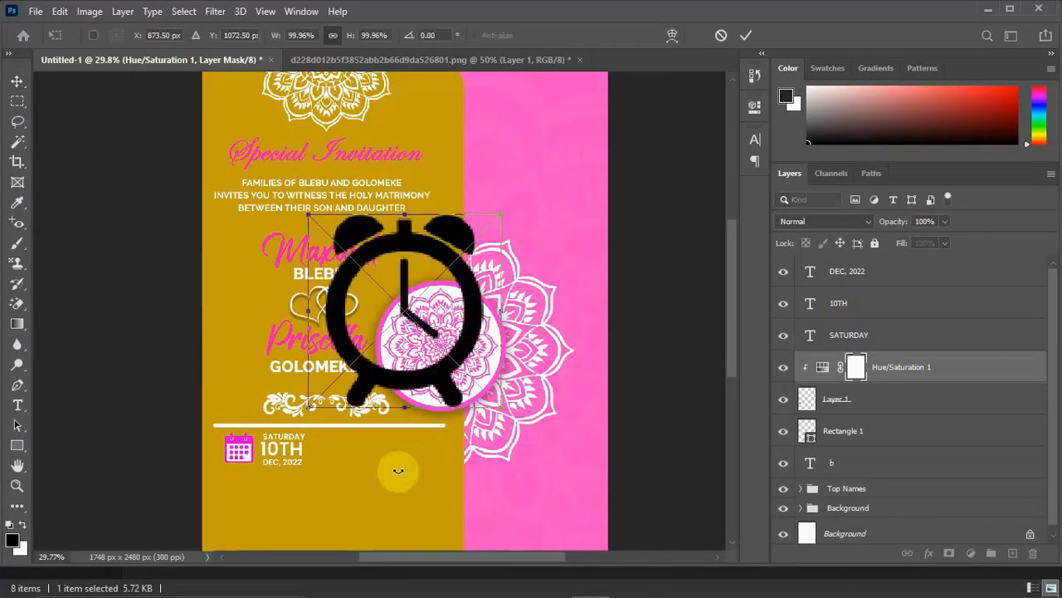
{"action": "left_click_drag", "start_coordinate": [504, 216], "coordinate": [362, 435]}
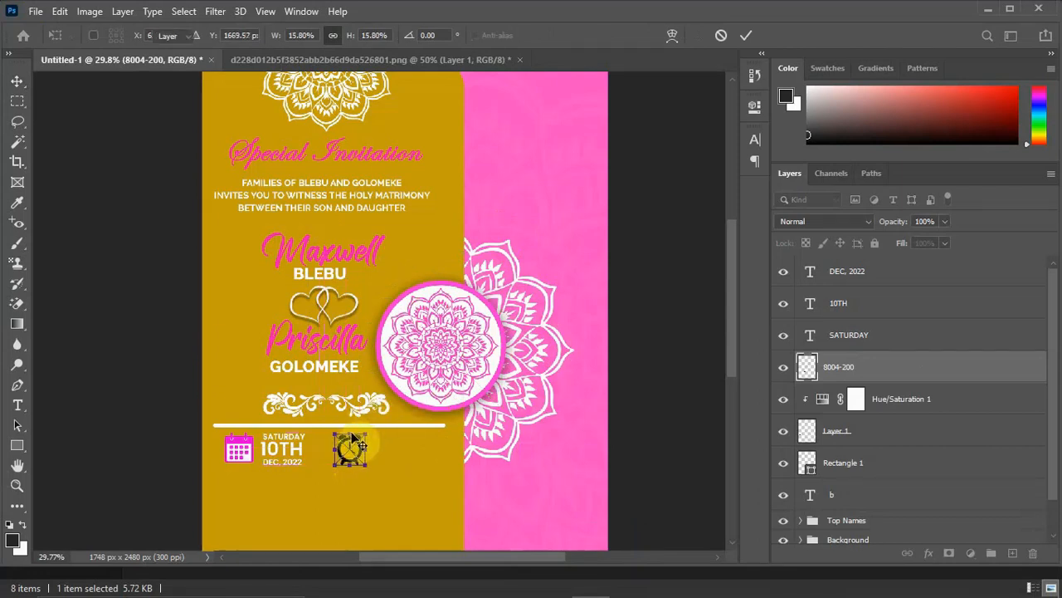
{"action": "key", "text": "Return"}
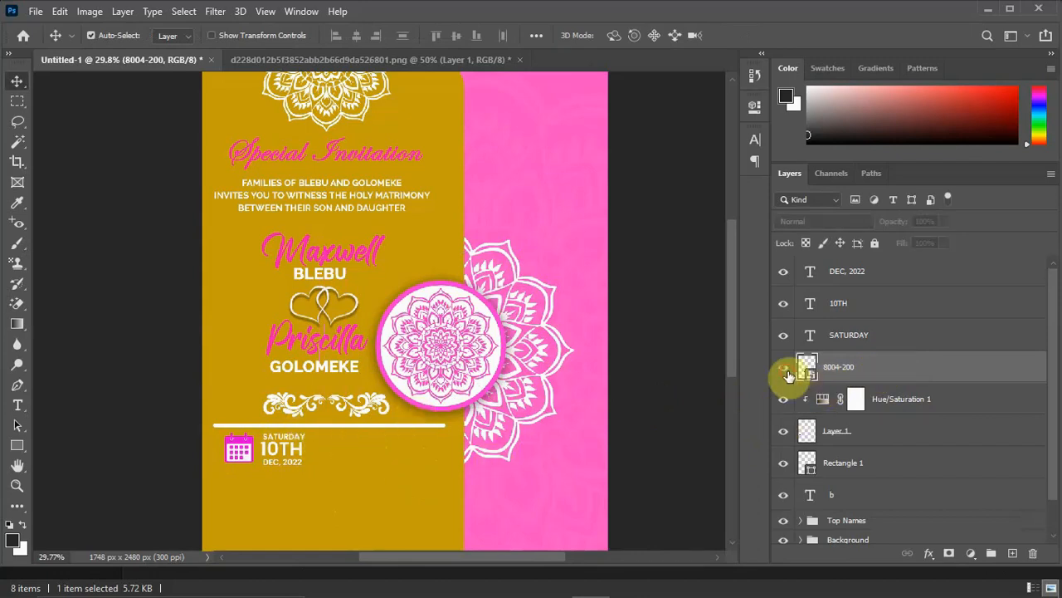
Apply a Color Overlay to the alarm clock icon using the magenta e000d0 sampled from the calendar icon.
{"action": "right_click", "coordinate": [885, 367]}
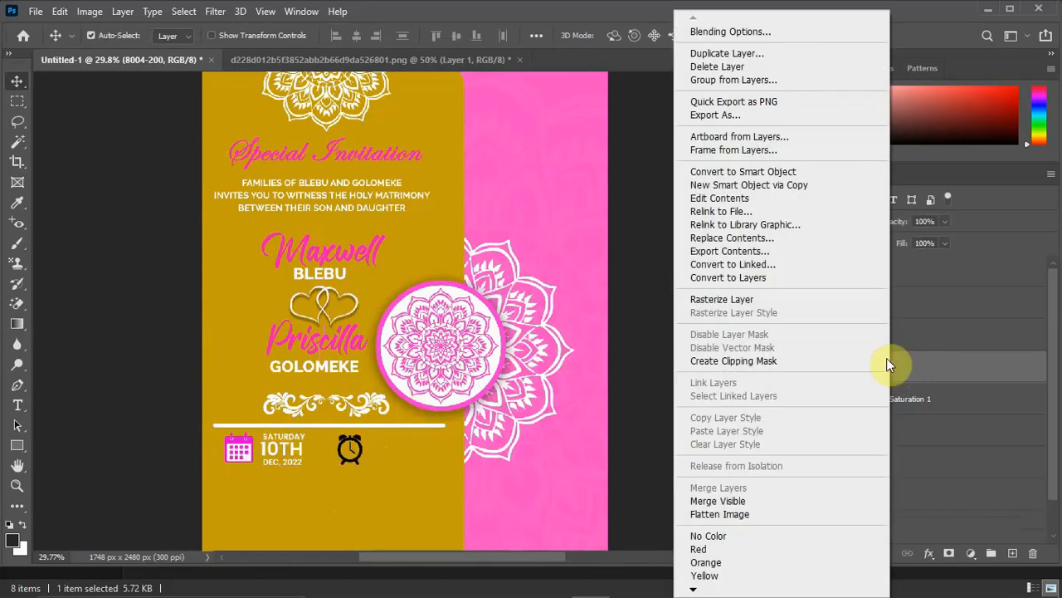
{"action": "left_click", "coordinate": [734, 33]}
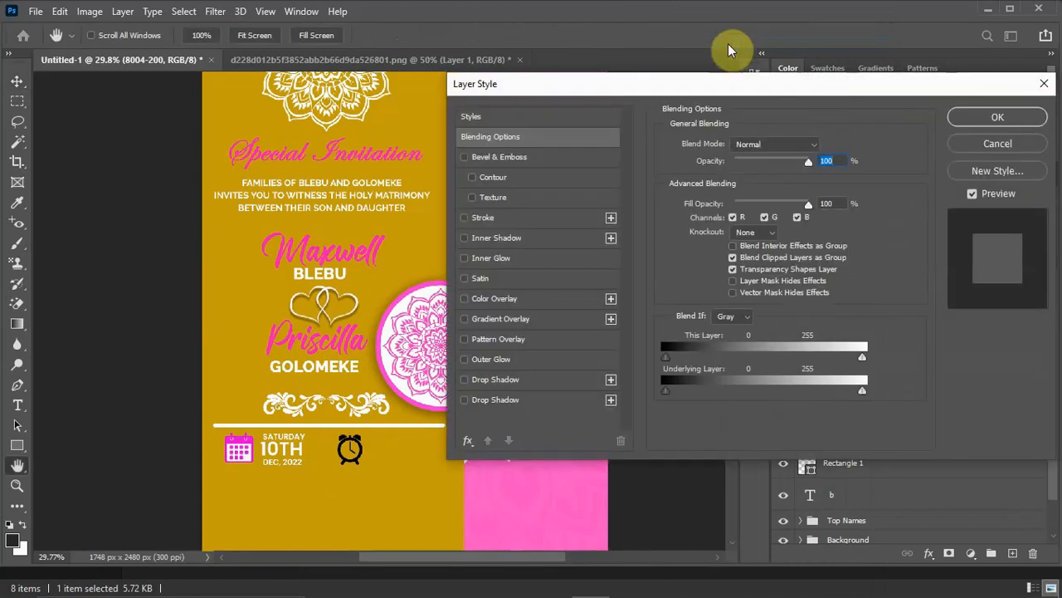
{"action": "left_click", "coordinate": [489, 304]}
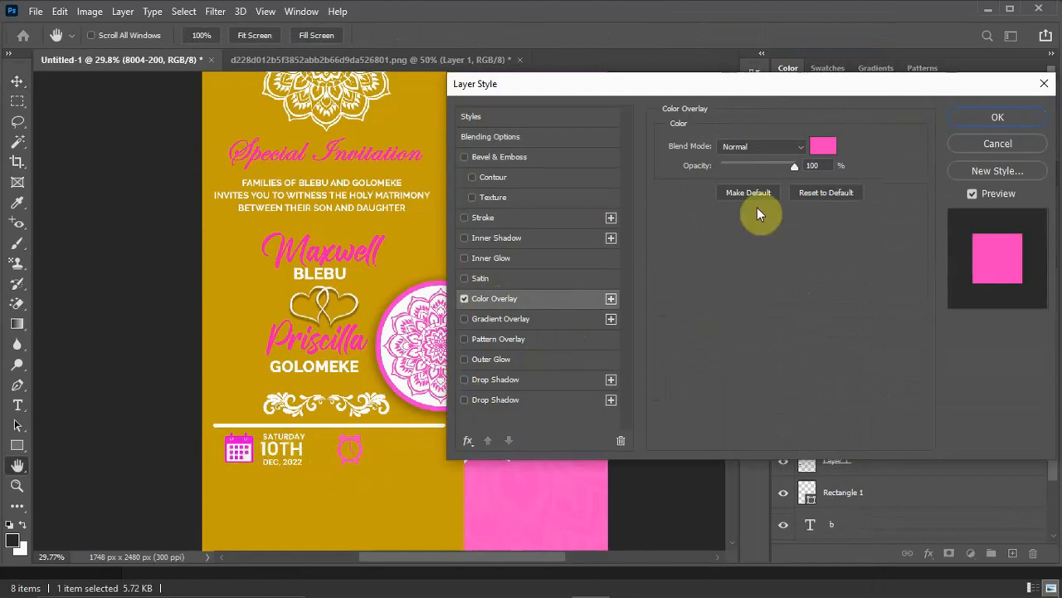
{"action": "left_click", "coordinate": [826, 151]}
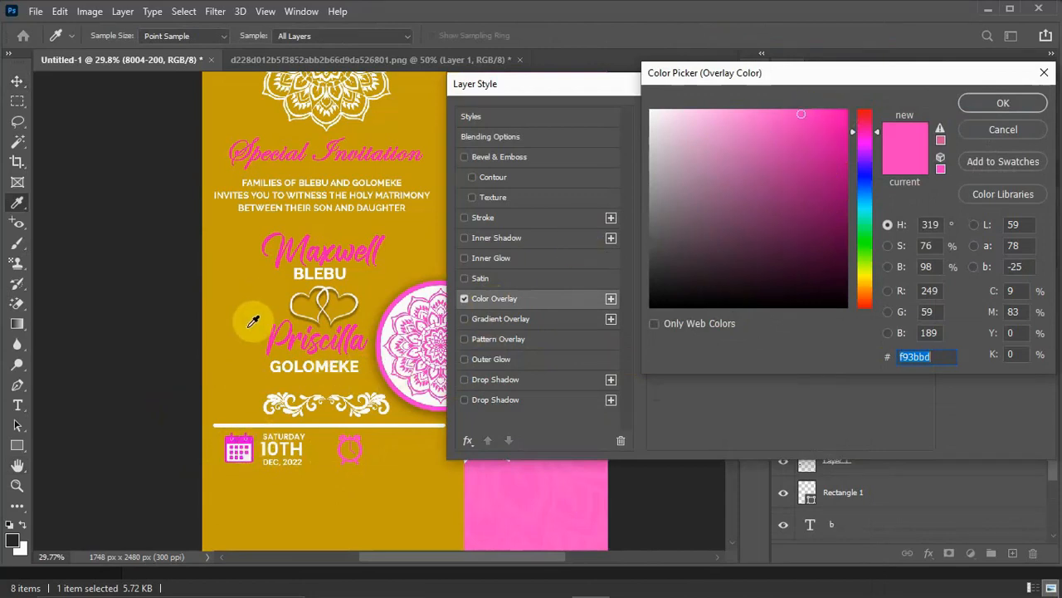
{"action": "left_click", "coordinate": [242, 439]}
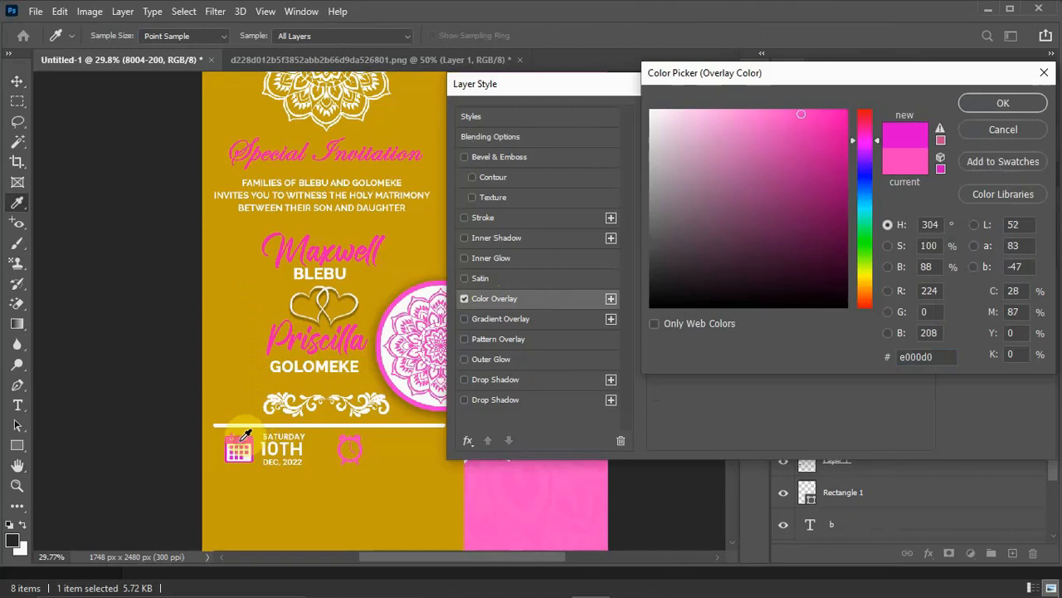
{"action": "left_click", "coordinate": [357, 454]}
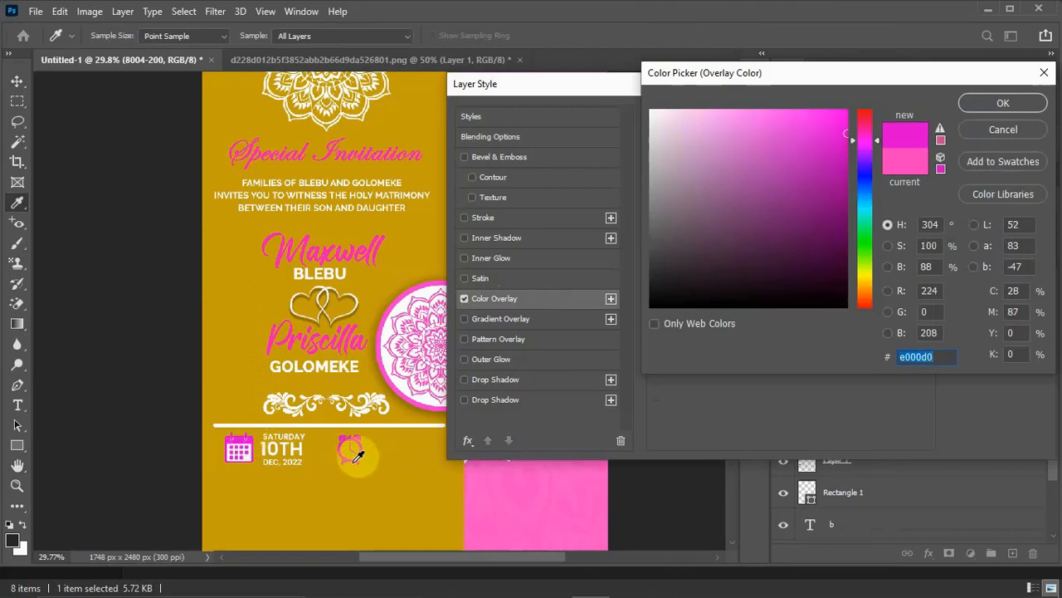
{"action": "left_click", "coordinate": [1009, 103]}
{"action": "left_click", "coordinate": [998, 118]}
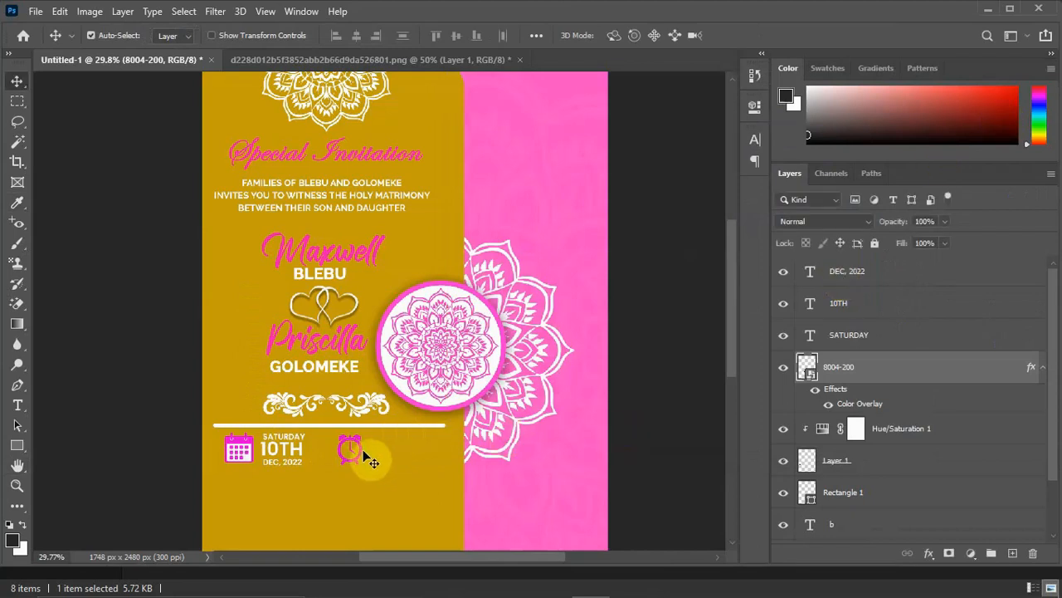
Copy the time line 8:00AM PROMPT from the Wedding IV 2 notes in Notepad.
{"action": "mouse_move", "coordinate": [830, 592]}
{"action": "left_click", "coordinate": [788, 589]}
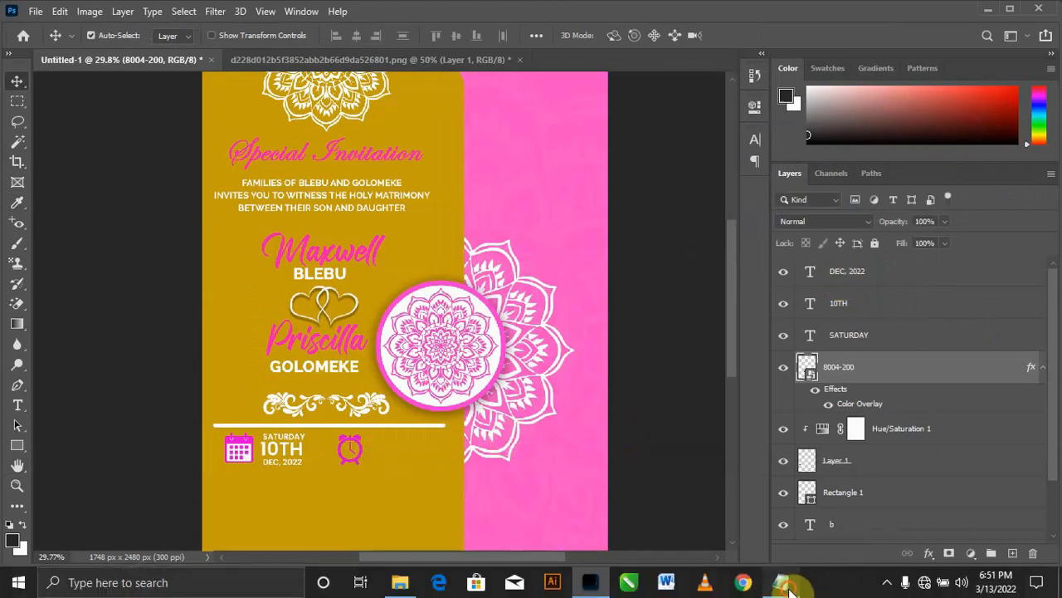
{"action": "left_click", "coordinate": [595, 332]}
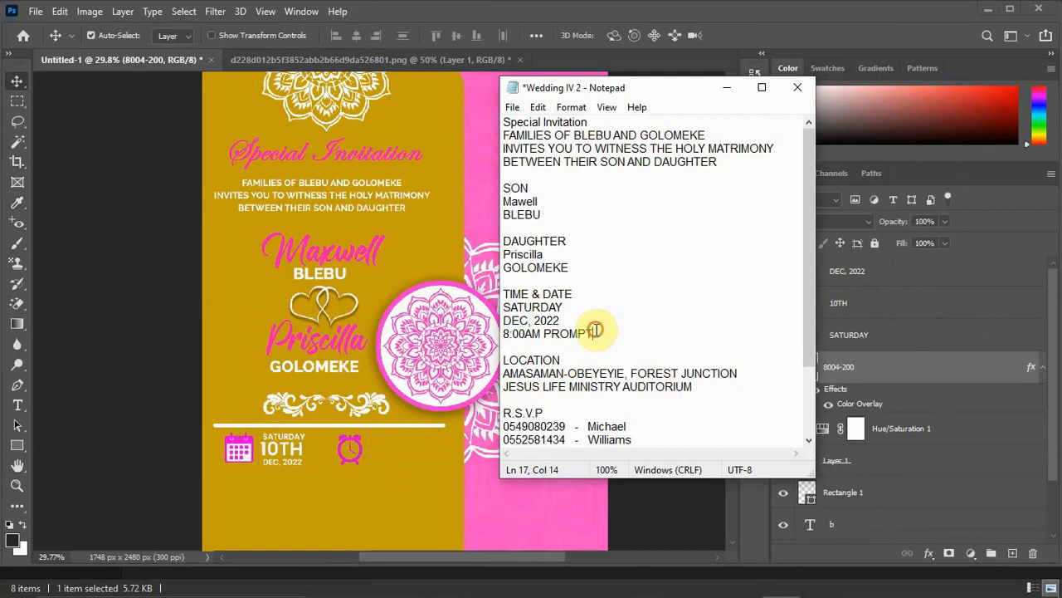
{"action": "left_click_drag", "start_coordinate": [595, 332], "coordinate": [490, 331]}
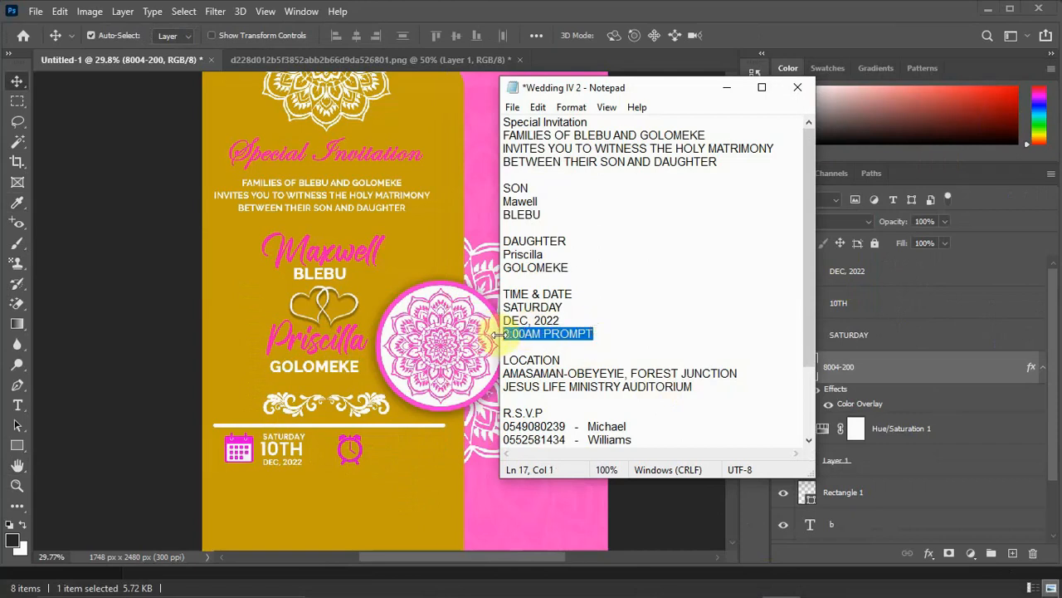
{"action": "left_click", "coordinate": [730, 89]}
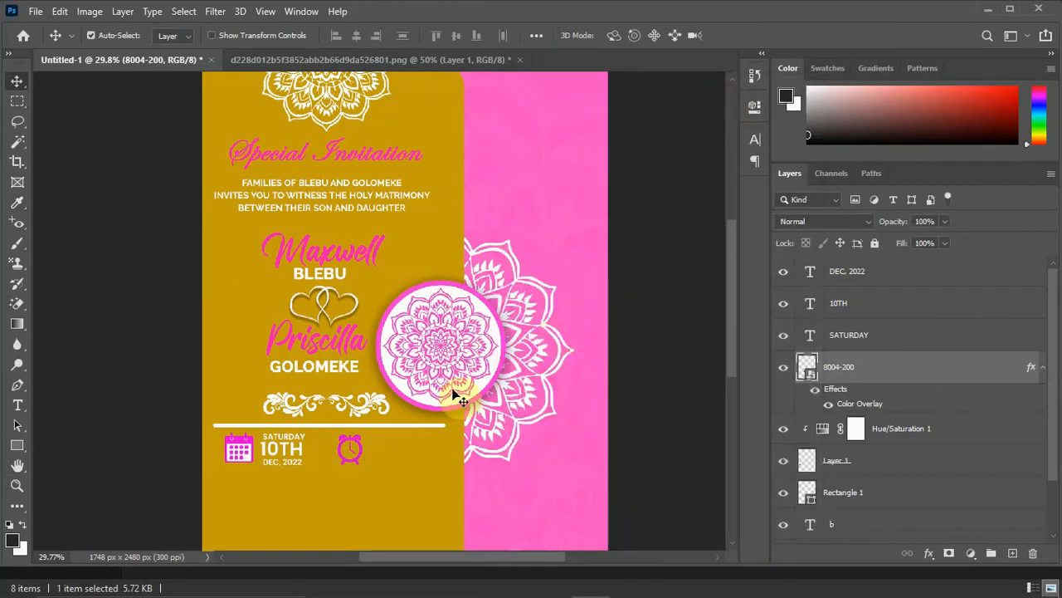
Add the copied 8:00AM PROMPT text over the alarm clock icon and break it into two lines before PROMPT.
{"action": "key", "text": "t"}
{"action": "left_click", "coordinate": [378, 453]}
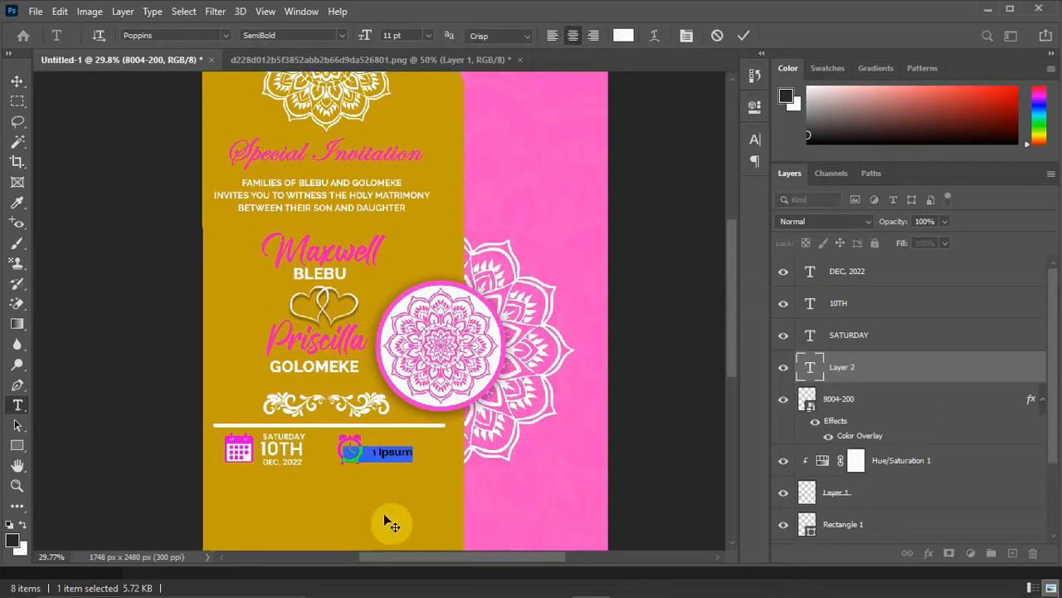
{"action": "type", "text": "8:00AM PROMPT"}
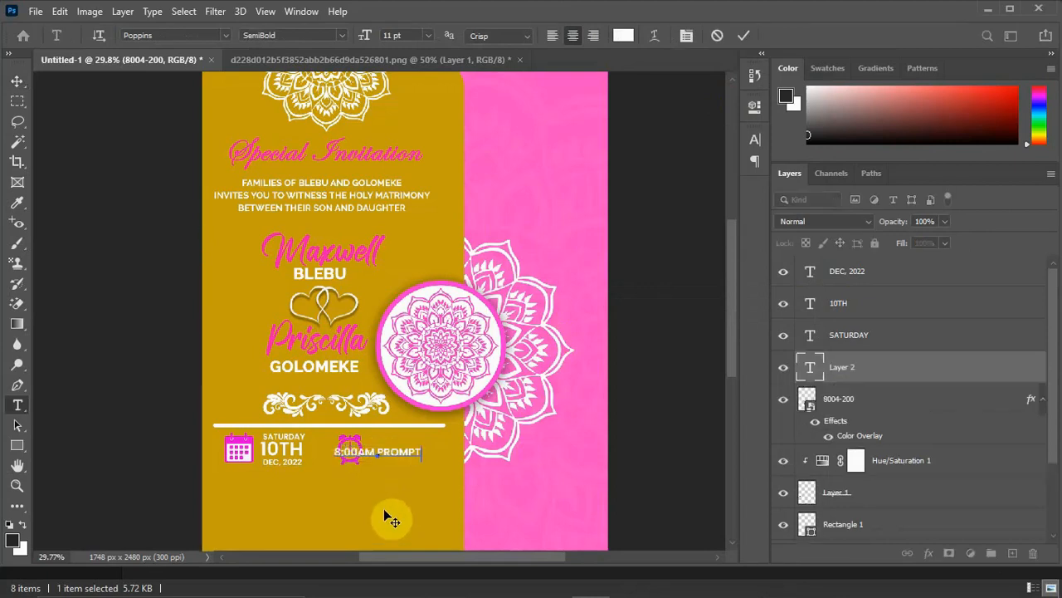
{"action": "left_click", "coordinate": [378, 452]}
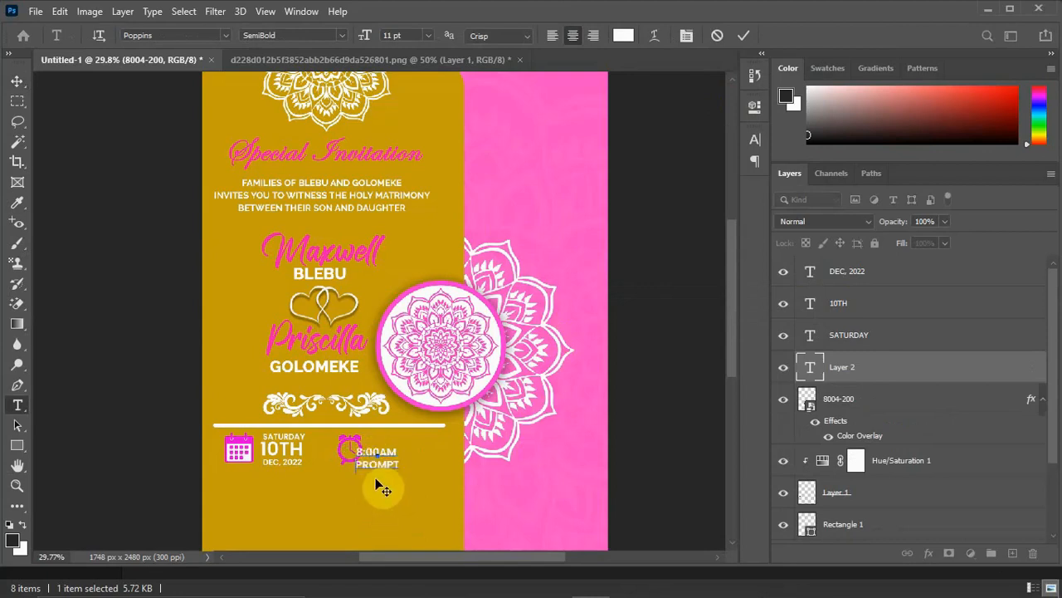
{"action": "key", "text": "Return"}
{"action": "left_click", "coordinate": [402, 463]}
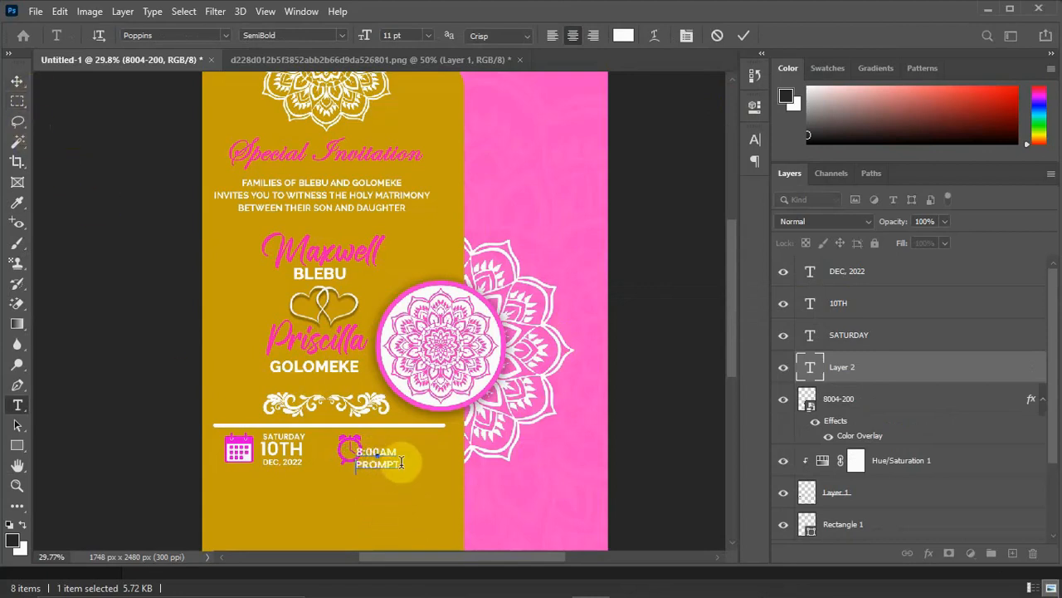
Set the font size of the whole two-line 8:00AM PROMPT text to 14 pt.
{"action": "left_click_drag", "start_coordinate": [399, 464], "coordinate": [350, 438]}
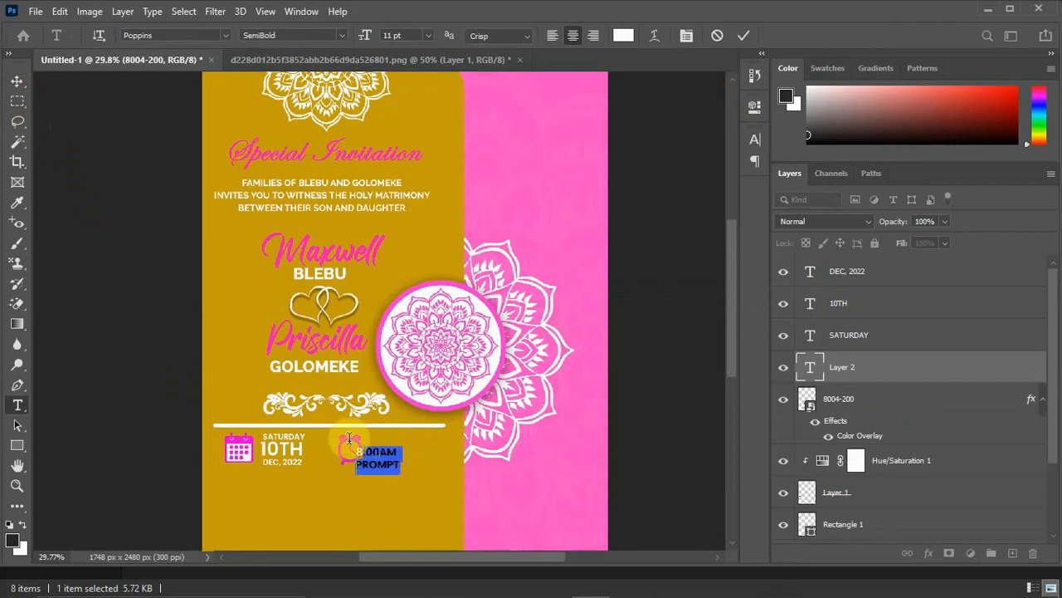
{"action": "left_click", "coordinate": [689, 34]}
{"action": "left_click", "coordinate": [604, 180]}
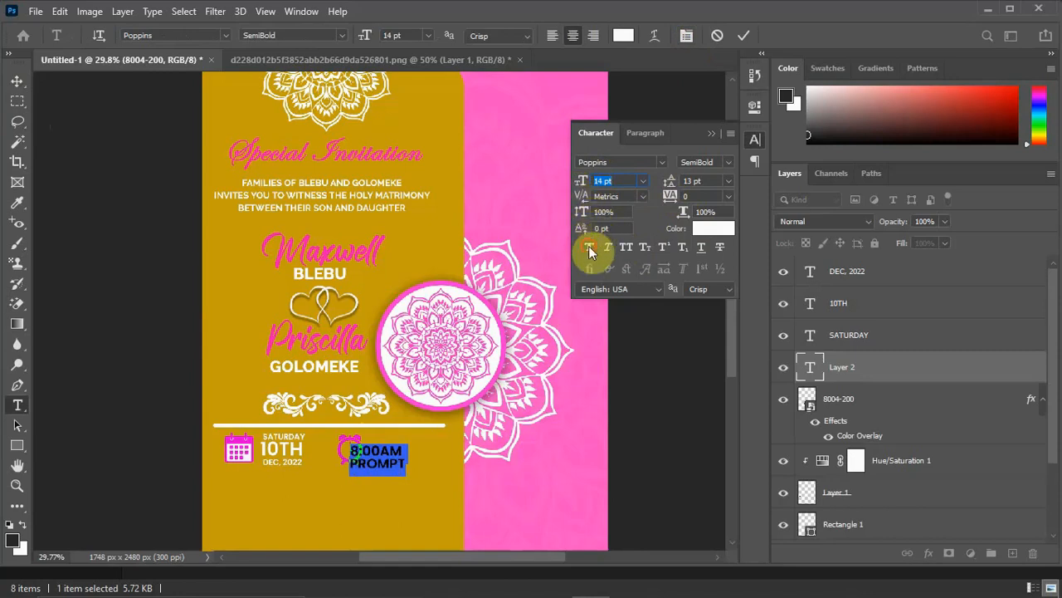
{"action": "left_click", "coordinate": [711, 134]}
Place the 8:00AM PROMPT text right of the alarm clock icon and shift both rightward toward the end of the divider bar.
{"action": "left_click", "coordinate": [13, 80]}
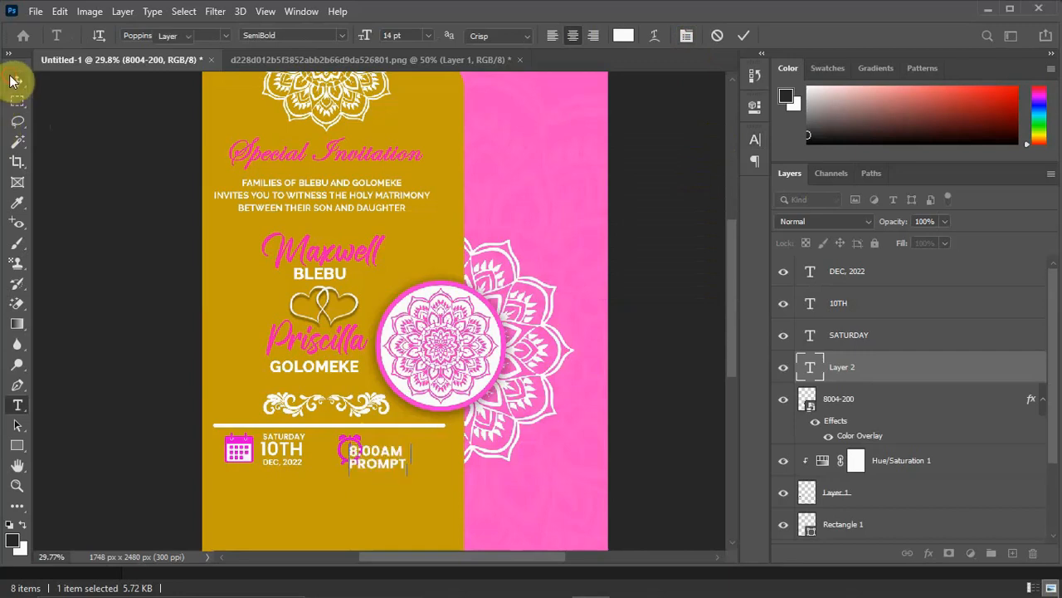
{"action": "left_click_drag", "start_coordinate": [386, 457], "coordinate": [409, 449]}
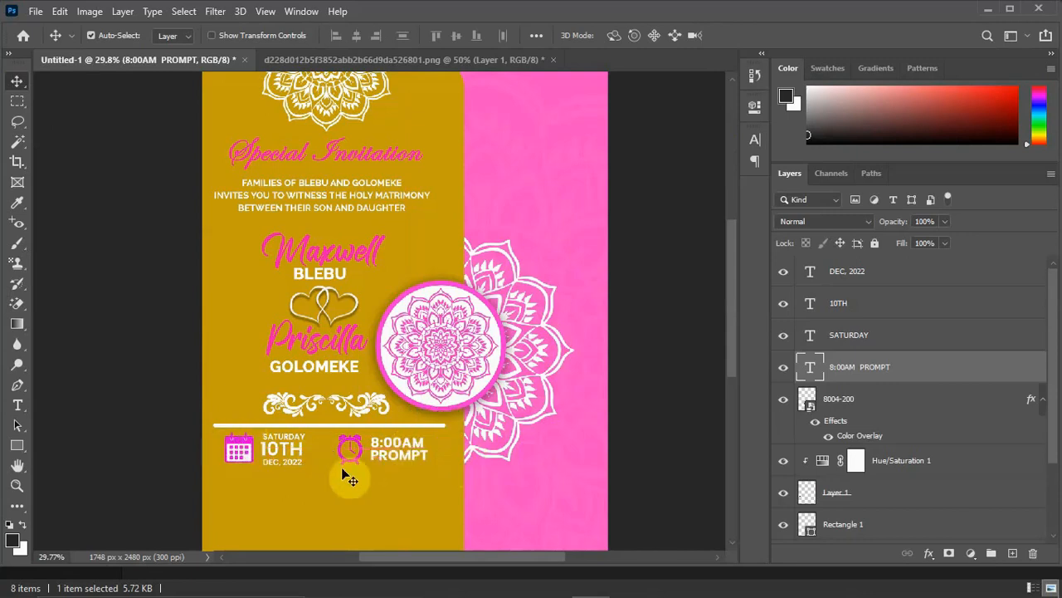
{"action": "left_click_drag", "start_coordinate": [422, 441], "coordinate": [435, 446]}
{"action": "left_click_drag", "start_coordinate": [363, 451], "coordinate": [378, 446]}
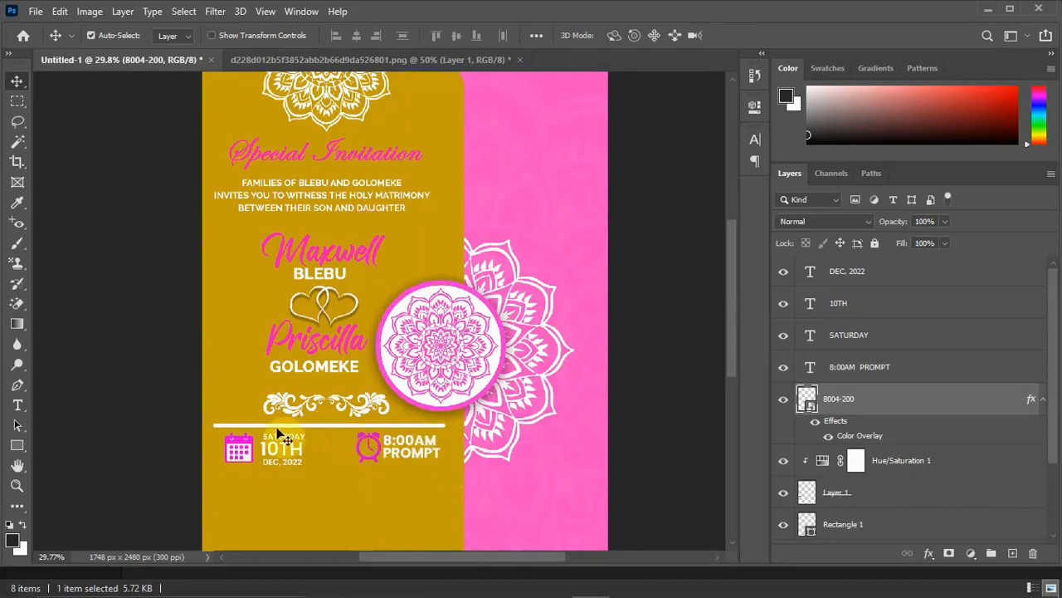
Duplicate the white divider bar and move the copy straight down near the lower edge of the gold panel.
{"action": "left_click", "coordinate": [317, 427]}
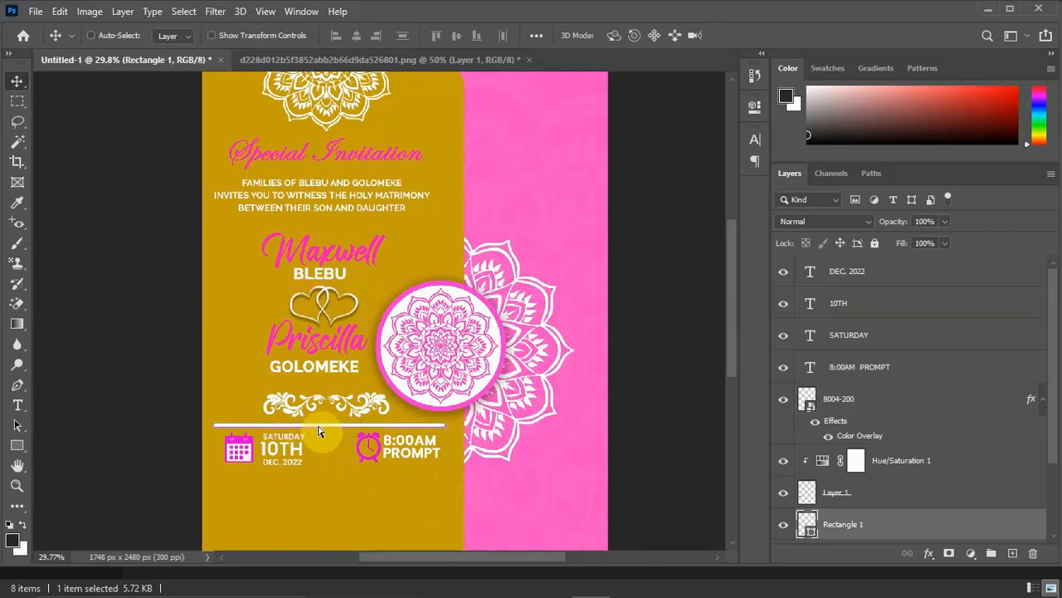
{"action": "key", "text": "ctrl+j"}
{"action": "left_click_drag", "start_coordinate": [325, 430], "coordinate": [326, 537]}
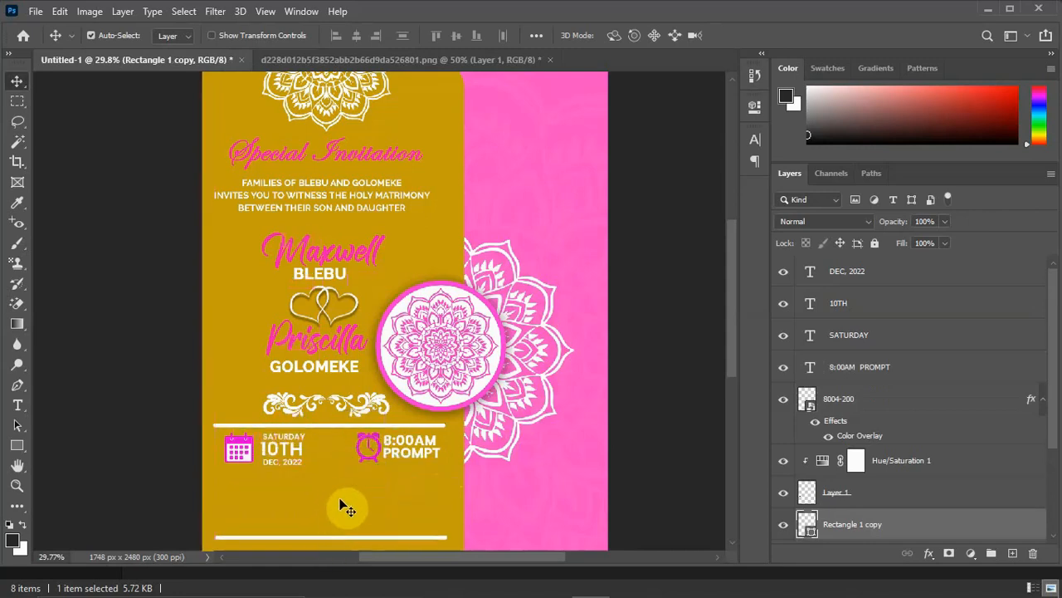
{"action": "scroll", "coordinate": [345, 478], "scroll_direction": "down", "scroll_amount": 3}
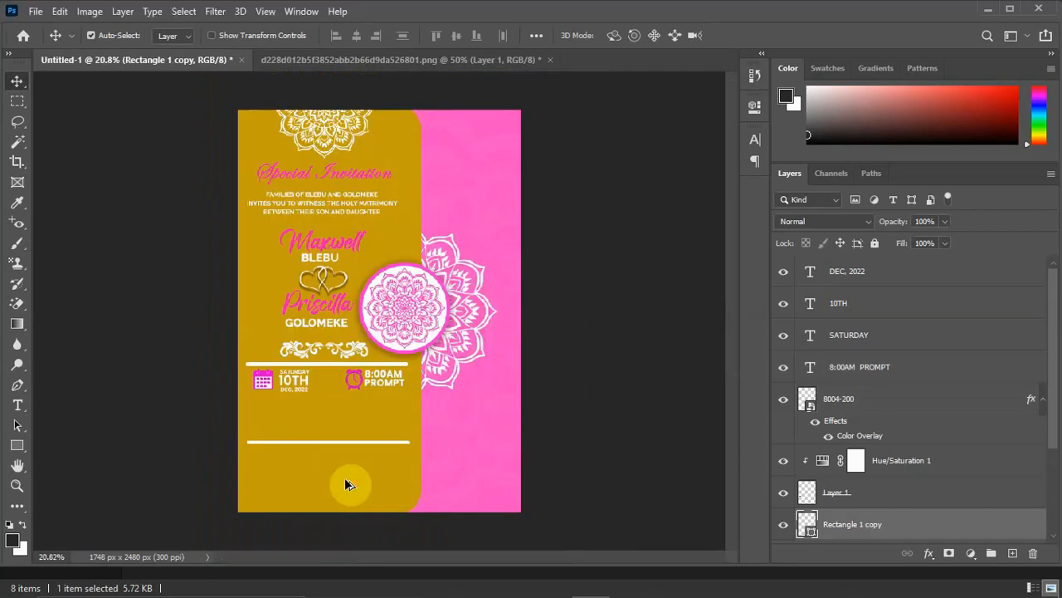
{"action": "left_click_drag", "start_coordinate": [327, 447], "coordinate": [325, 462]}
{"action": "key", "text": "ctrl+z"}
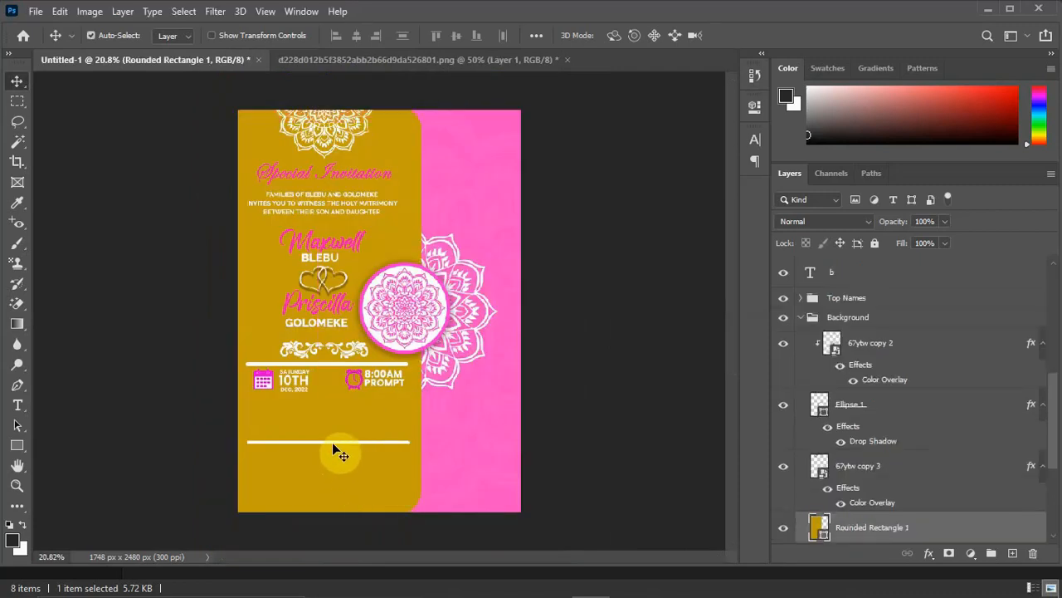
{"action": "key", "text": "ctrl+z"}
{"action": "left_click_drag", "start_coordinate": [332, 441], "coordinate": [329, 495]}
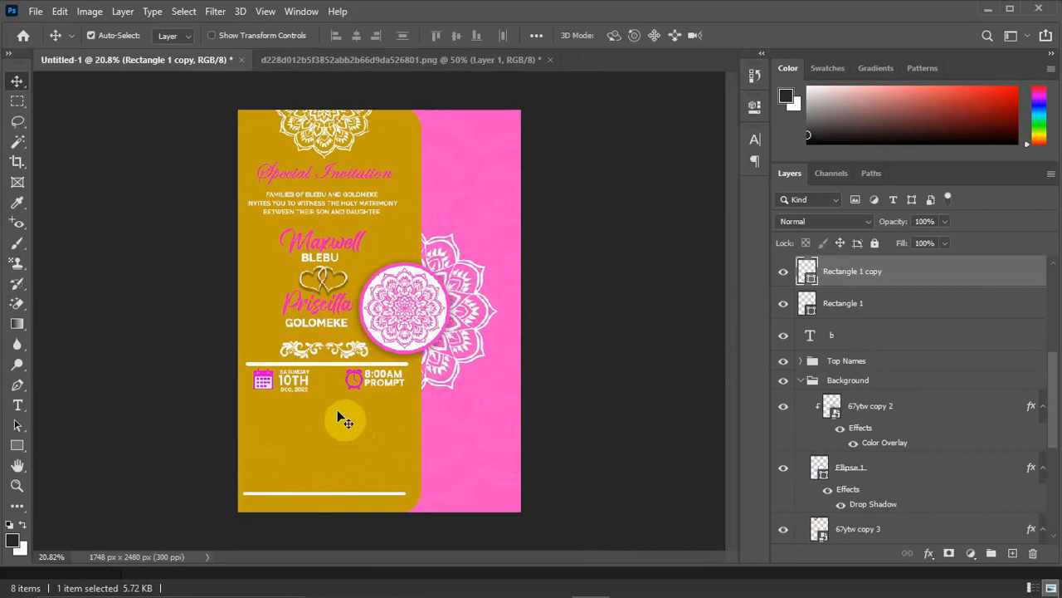
Switch to the Wedding IV 2 notes in Notepad and copy the two venue lines under LOCATION.
{"action": "mouse_move", "coordinate": [821, 592]}
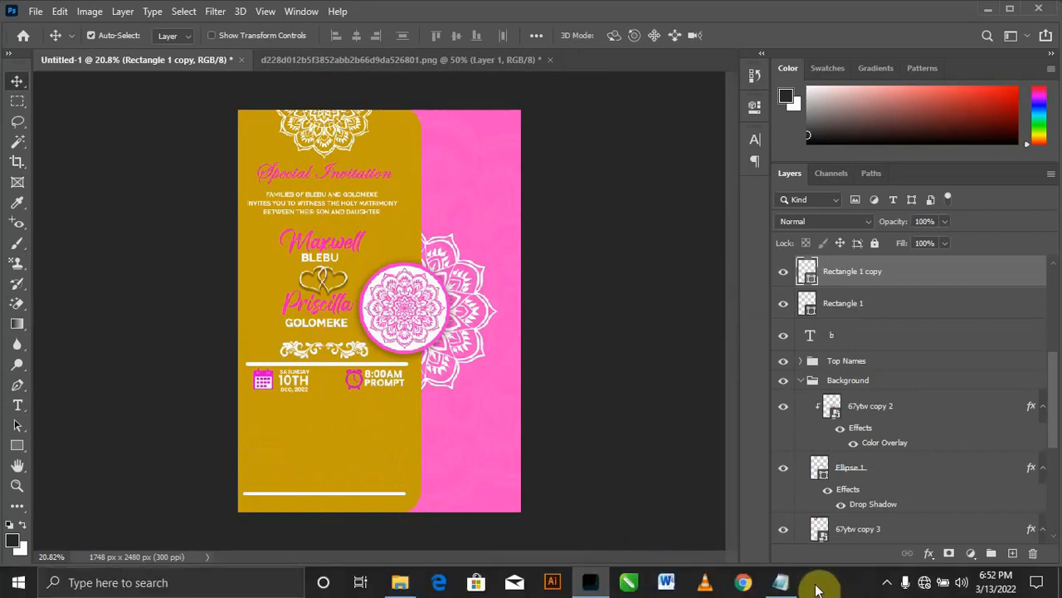
{"action": "left_click", "coordinate": [781, 582]}
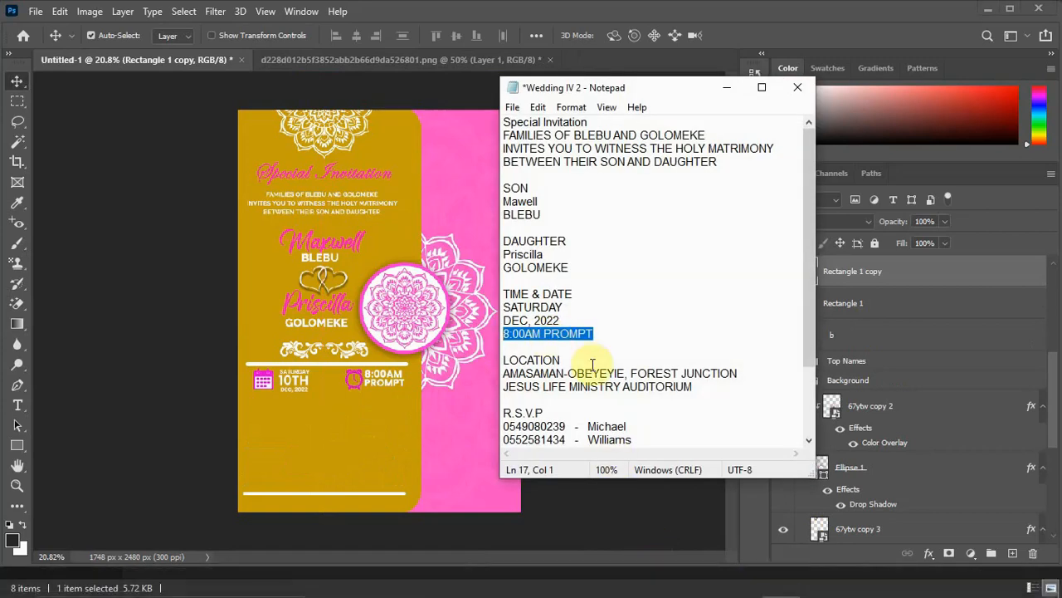
{"action": "left_click_drag", "start_coordinate": [715, 388], "coordinate": [491, 387]}
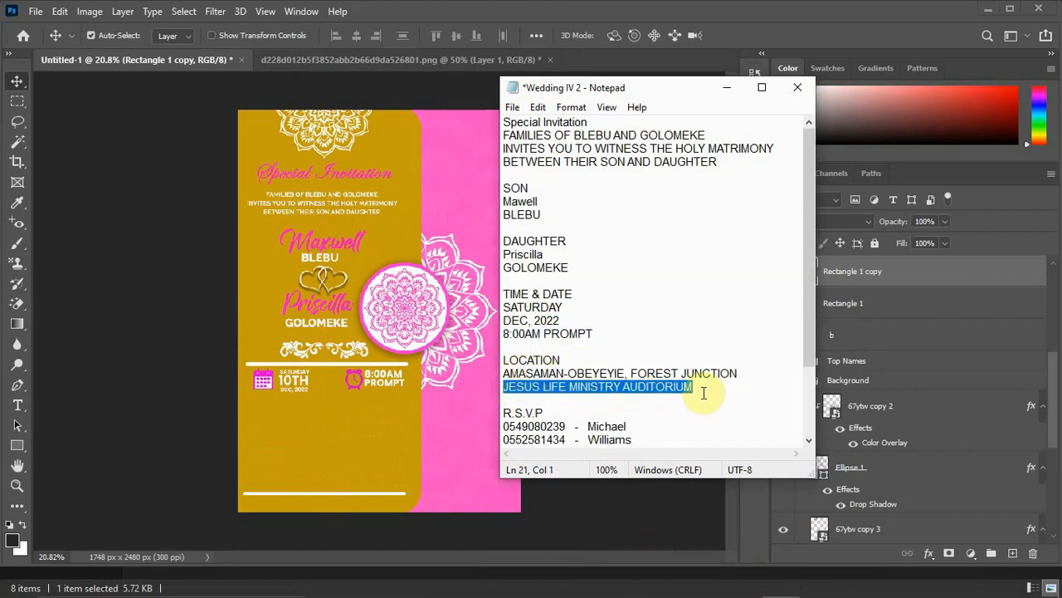
{"action": "left_click_drag", "start_coordinate": [696, 378], "coordinate": [644, 378]}
{"action": "left_click_drag", "start_coordinate": [502, 374], "coordinate": [710, 399]}
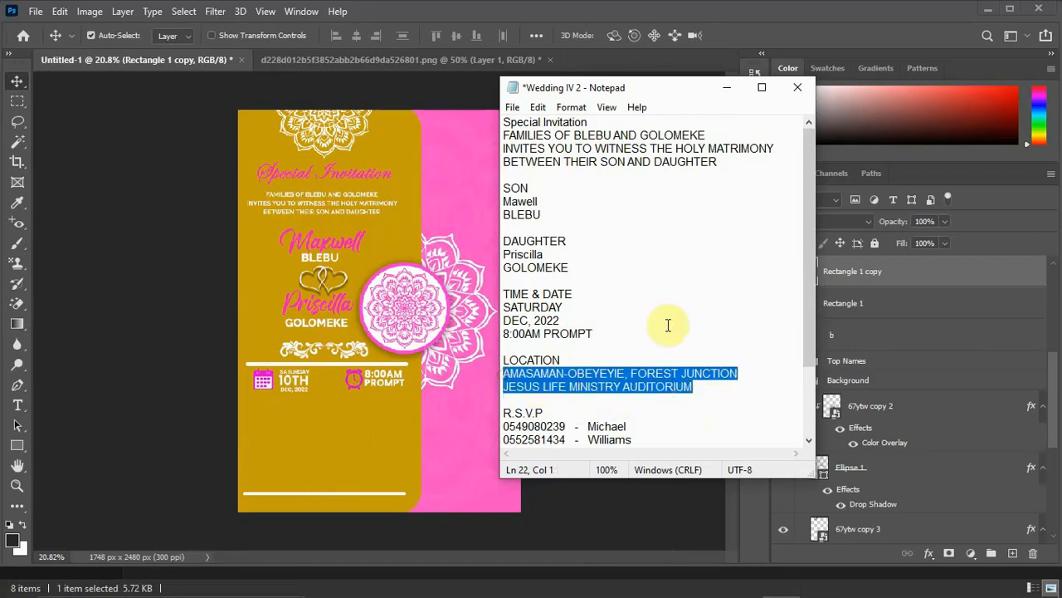
{"action": "left_click", "coordinate": [727, 87]}
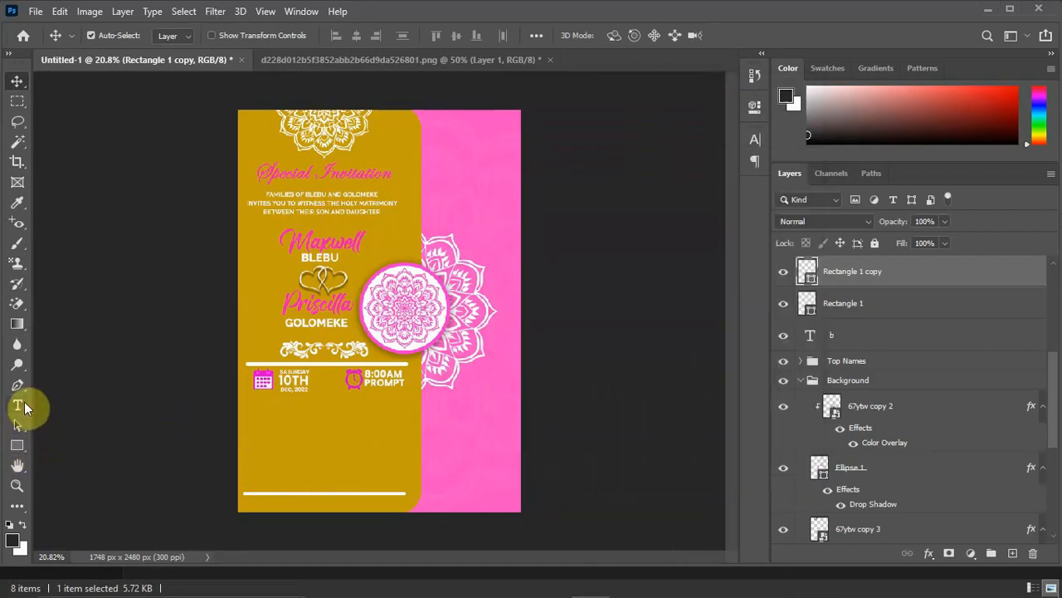
Add the copied venue lines as a new text layer and position it below the date and time row.
{"action": "left_click", "coordinate": [18, 405]}
{"action": "left_click", "coordinate": [296, 428]}
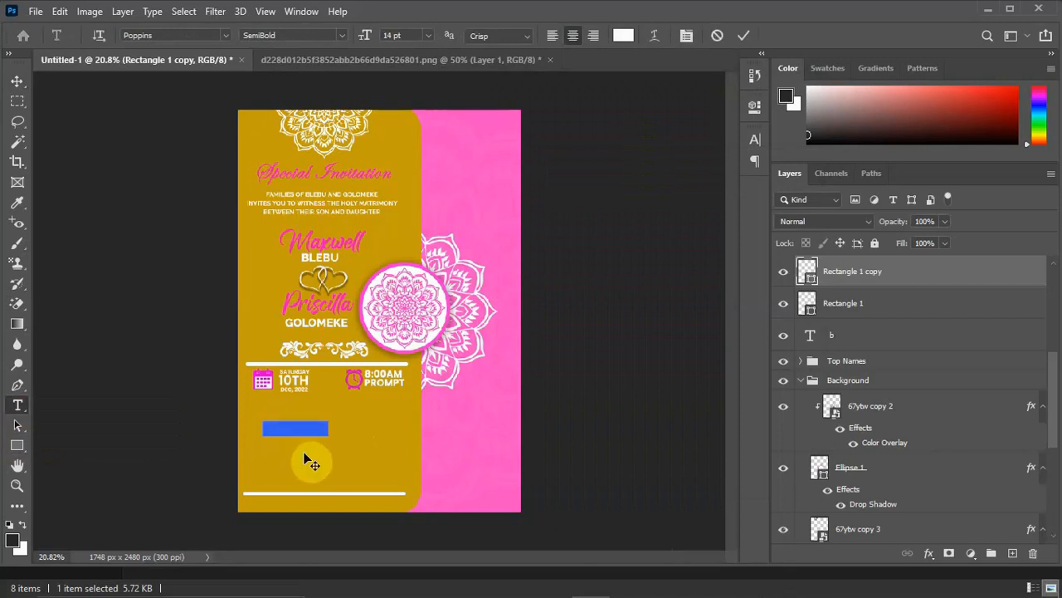
{"action": "type", "text": "AN-OBEYEYE, FOREST JUNCTION JESUS LIFE MINISTRY AUDITORIUM"}
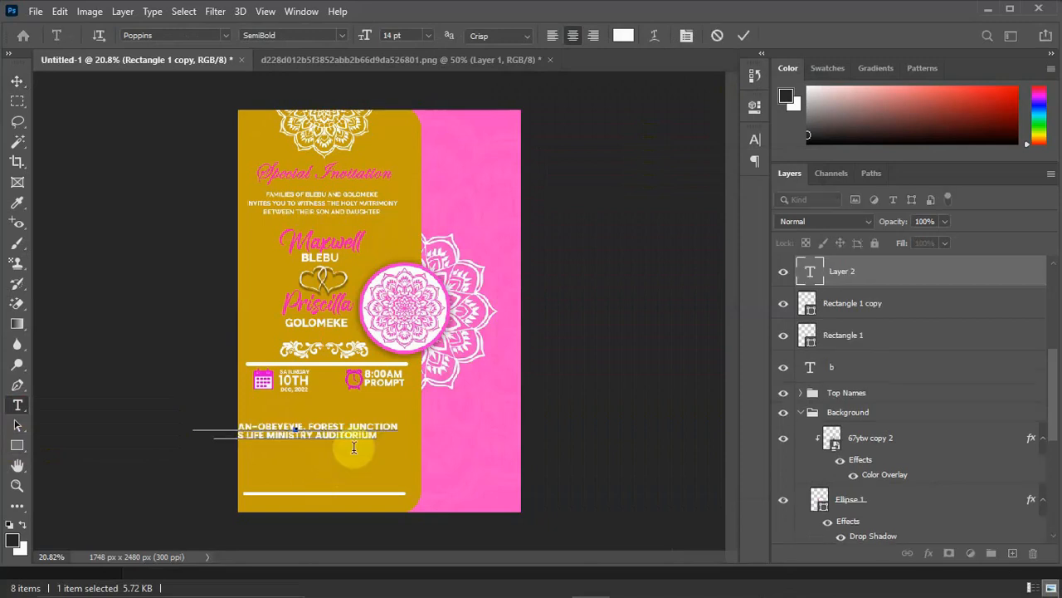
{"action": "left_click", "coordinate": [17, 81]}
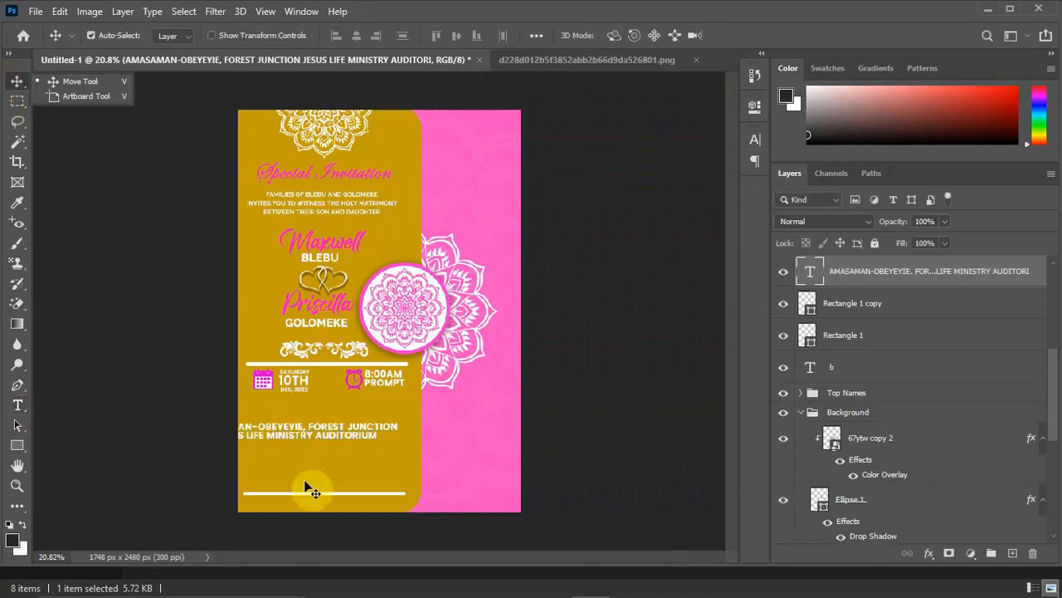
{"action": "left_click_drag", "start_coordinate": [332, 433], "coordinate": [377, 418]}
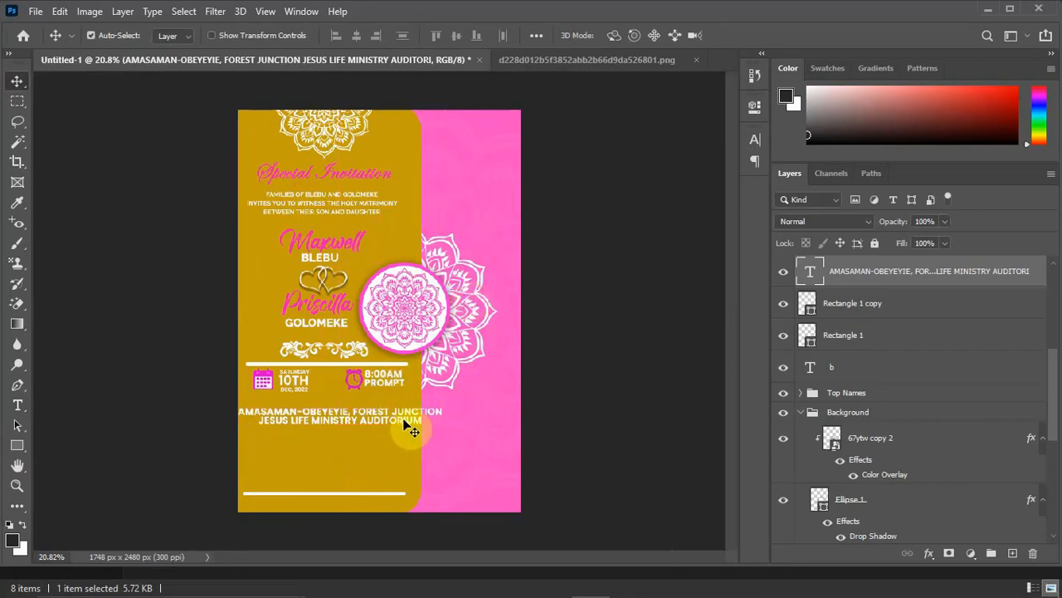
Scale the venue text to about 62.73% and nudge it slightly down beneath the date and time row.
{"action": "key", "text": "ctrl+t"}
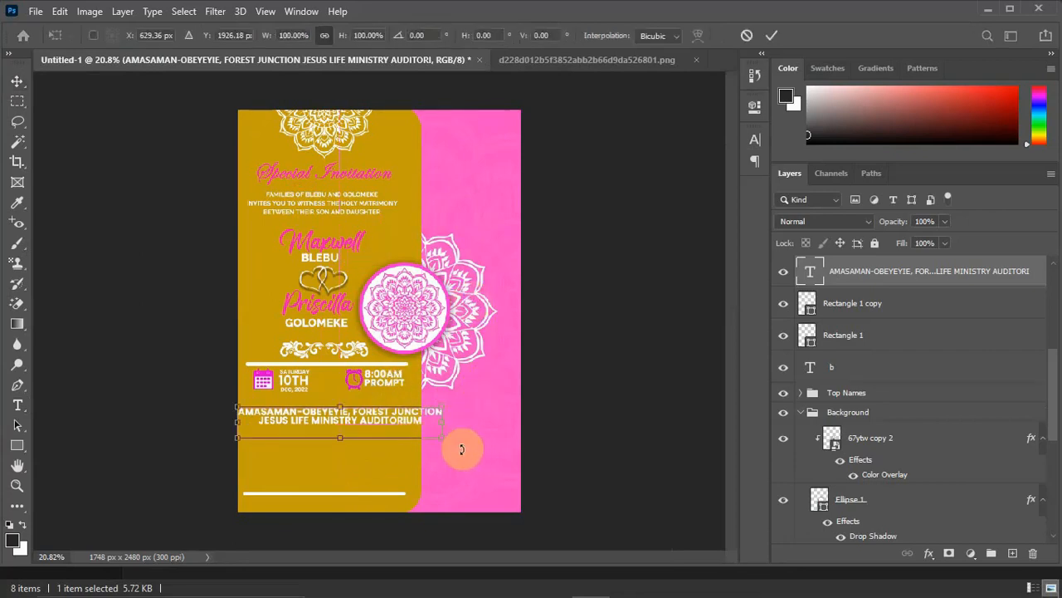
{"action": "left_click_drag", "start_coordinate": [425, 435], "coordinate": [361, 410]}
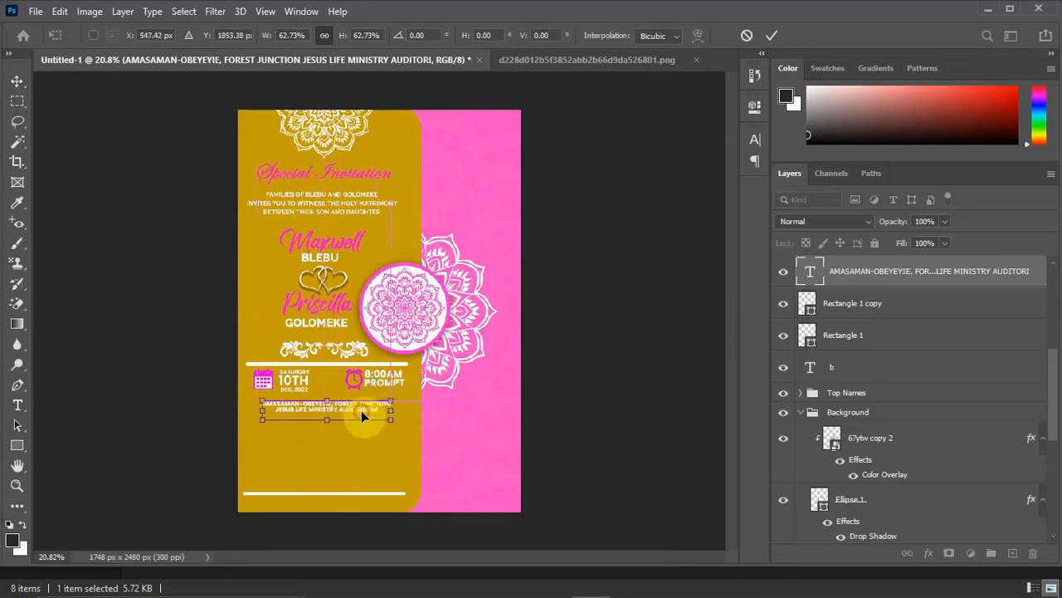
{"action": "key", "text": "Return"}
{"action": "scroll", "coordinate": [396, 450], "scroll_direction": "up", "scroll_amount": 2}
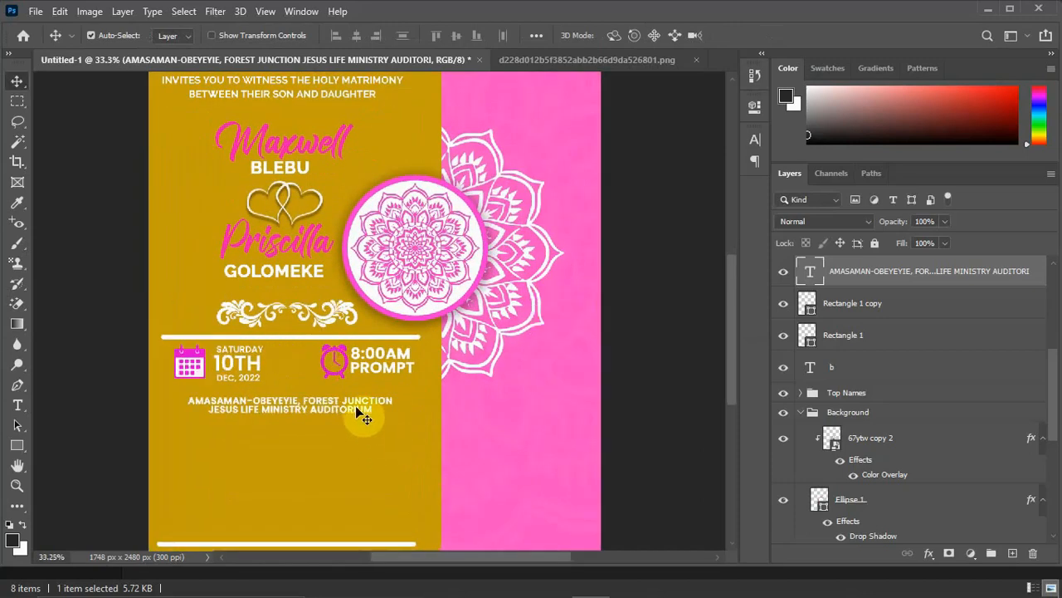
{"action": "left_click_drag", "start_coordinate": [356, 410], "coordinate": [357, 417]}
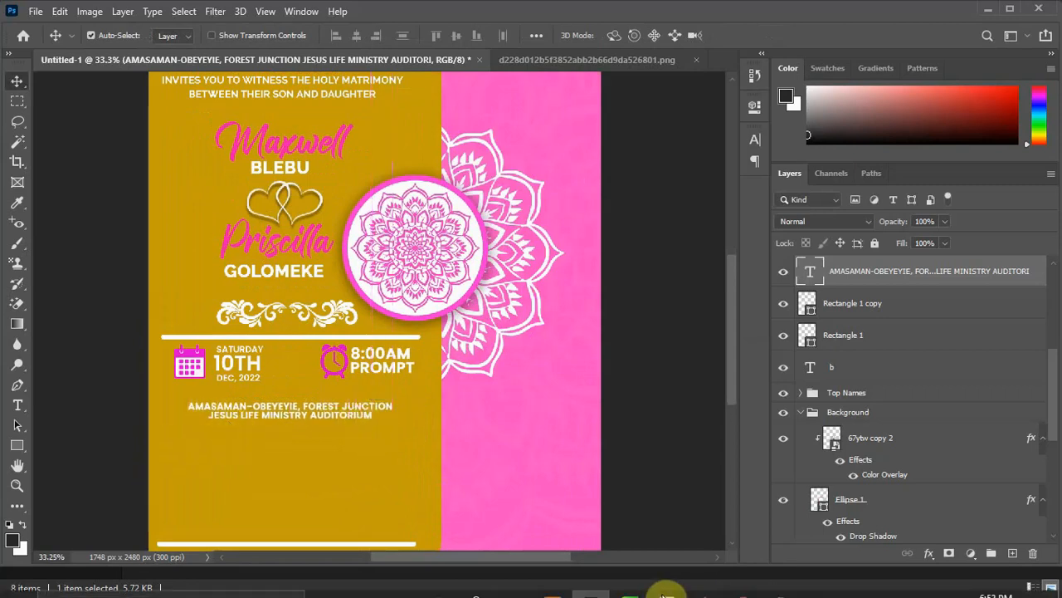
Open the pngtree-vector-location-icon JPG from File Explorer's Wedding Invitation Card 2 folder as a separate Photoshop document.
{"action": "mouse_move", "coordinate": [601, 591]}
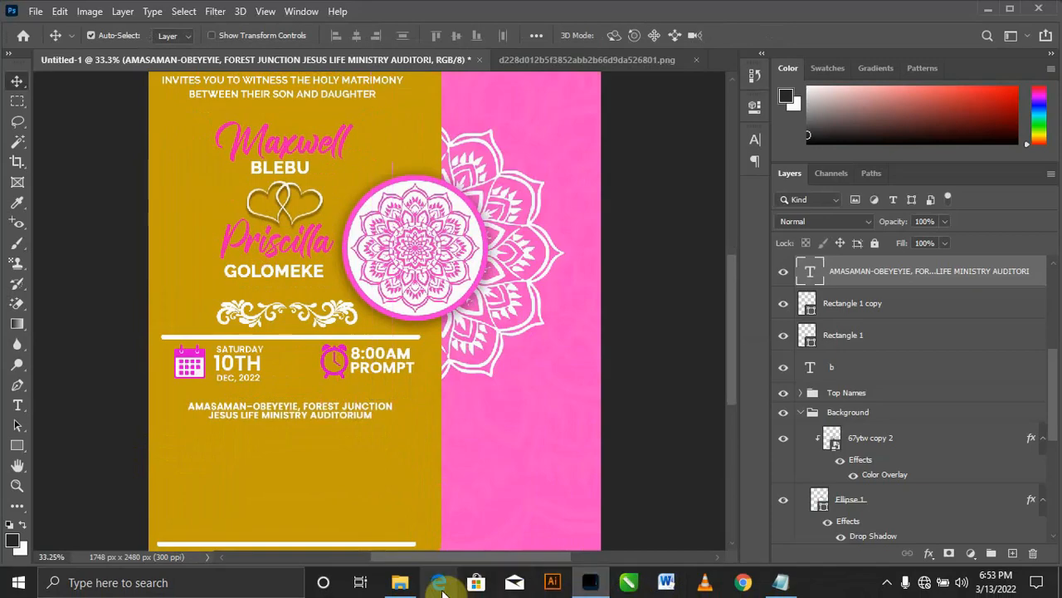
{"action": "left_click", "coordinate": [400, 585]}
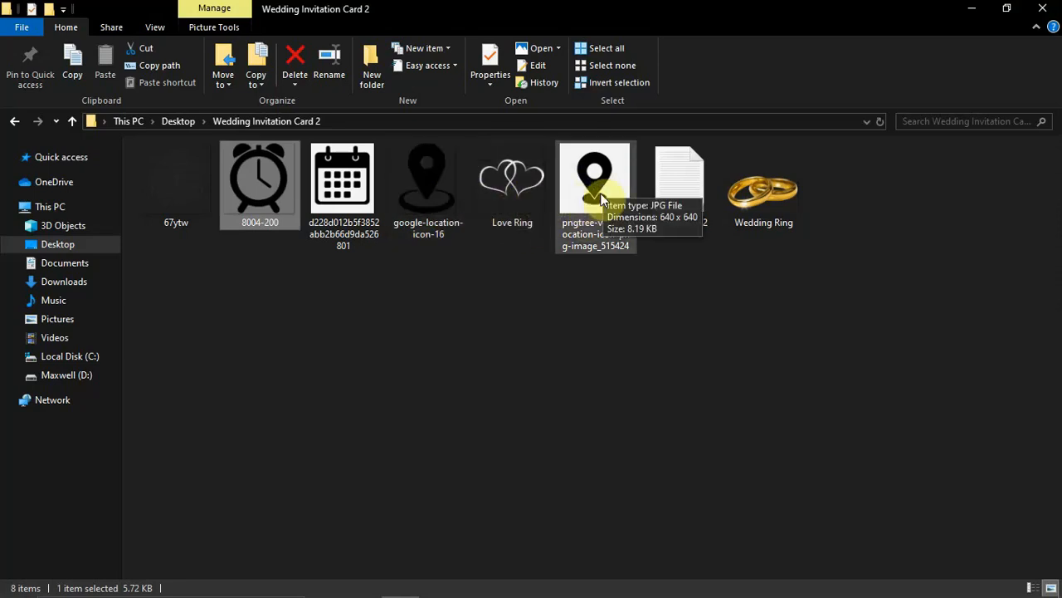
{"action": "left_click_drag", "start_coordinate": [602, 201], "coordinate": [633, 113]}
{"action": "left_click_drag", "start_coordinate": [695, 73], "coordinate": [671, 62]}
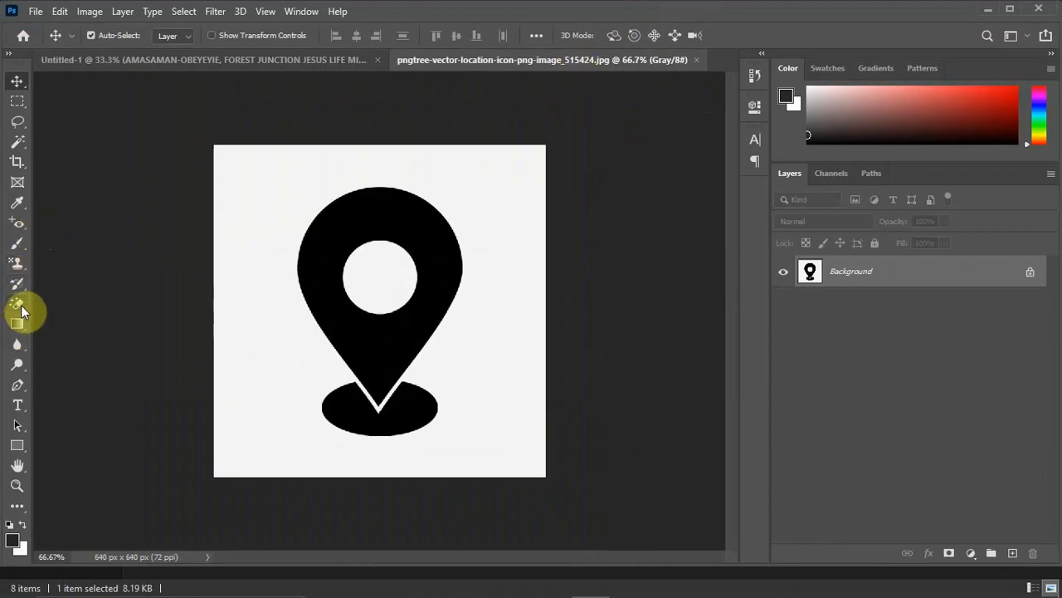
Erase the light background around the location pin and inside its round hole with the Magic Eraser tool.
{"action": "left_click", "coordinate": [21, 304]}
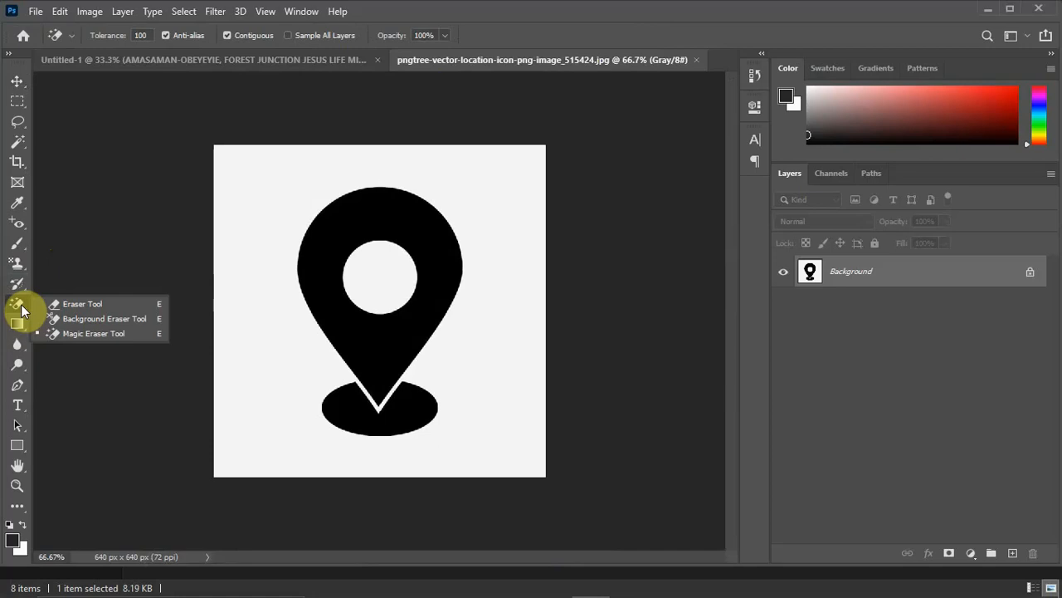
{"action": "left_click", "coordinate": [83, 332]}
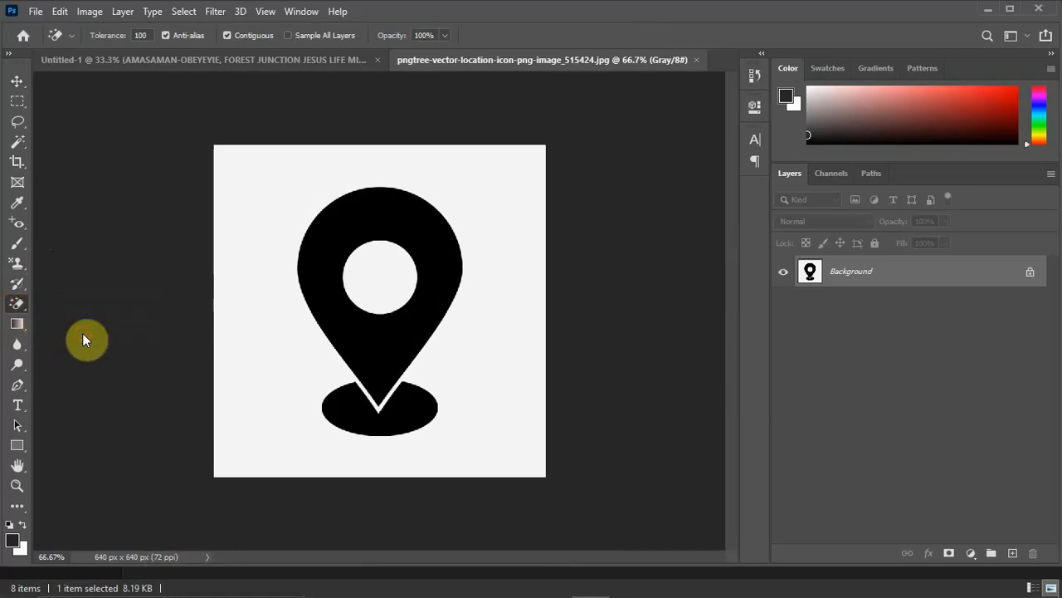
{"action": "left_click", "coordinate": [267, 208]}
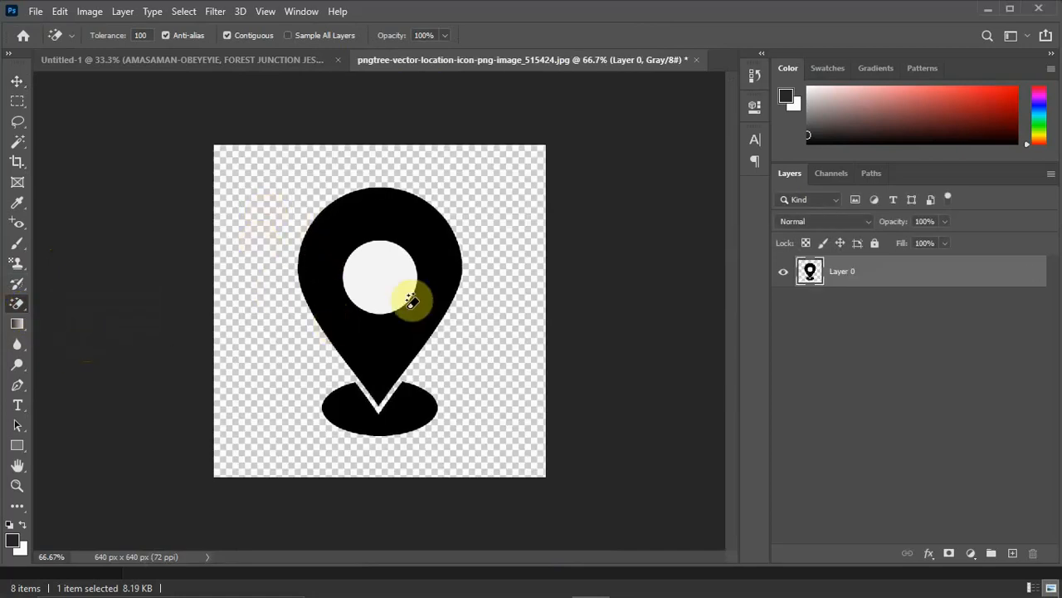
{"action": "left_click", "coordinate": [387, 257]}
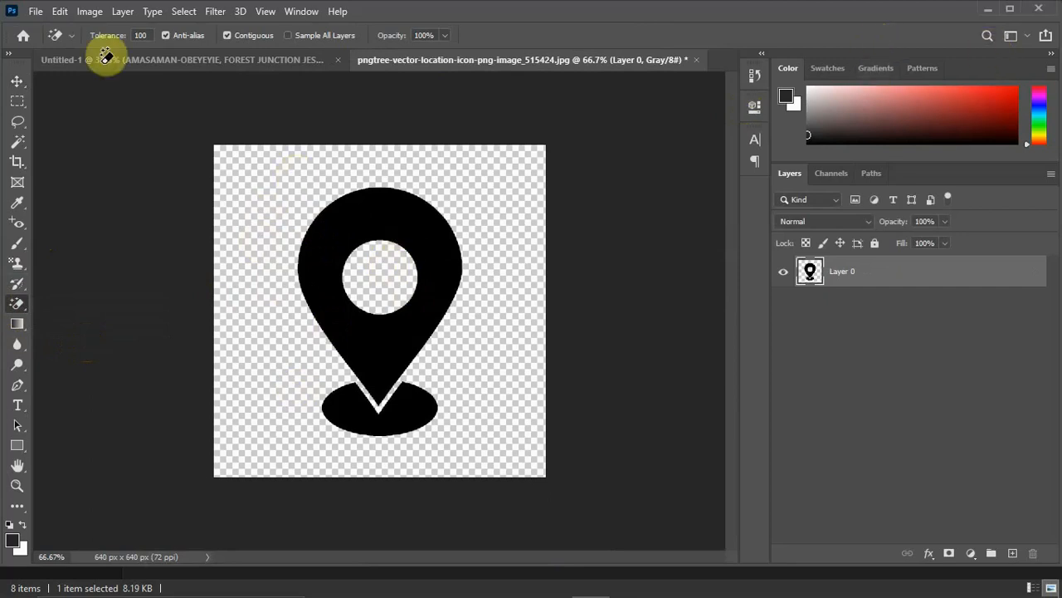
Copy the cut-out location pin into the Untitled-1 card, placing it over the start of the venue text.
{"action": "left_click", "coordinate": [18, 82]}
{"action": "left_click_drag", "start_coordinate": [341, 222], "coordinate": [199, 418]}
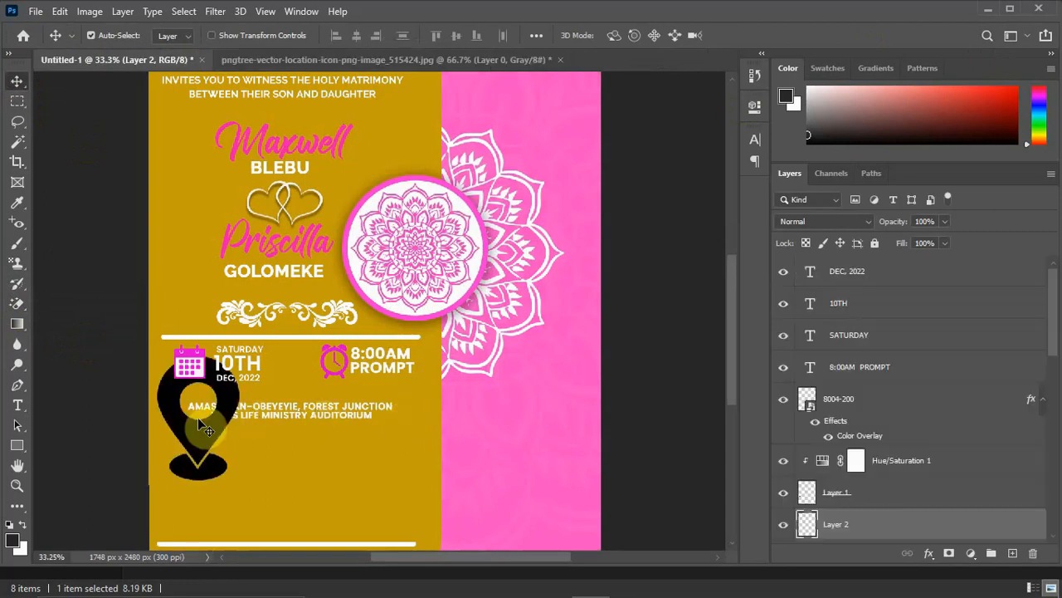
Scale the location pin to about 25.08%, placing it before the venue text, and shift both slightly right.
{"action": "key", "text": "ctrl+t"}
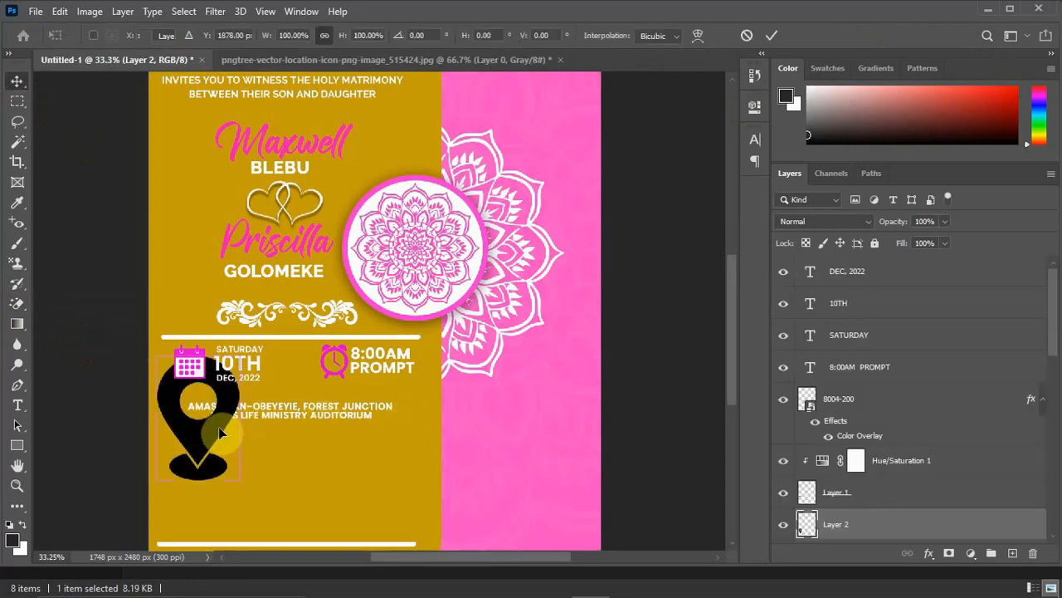
{"action": "left_click_drag", "start_coordinate": [241, 356], "coordinate": [176, 422]}
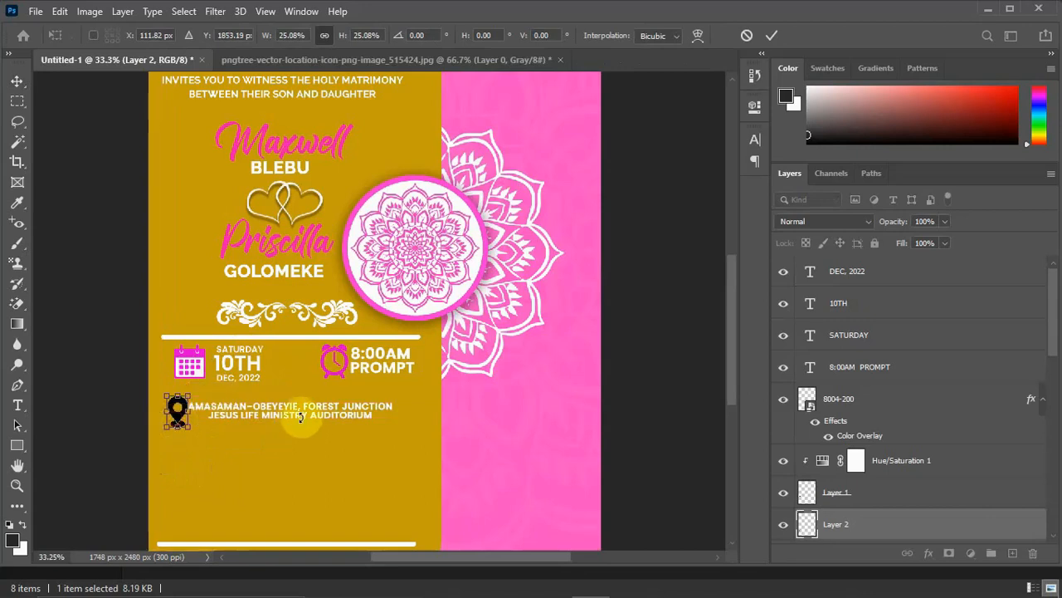
{"action": "left_click", "coordinate": [14, 83]}
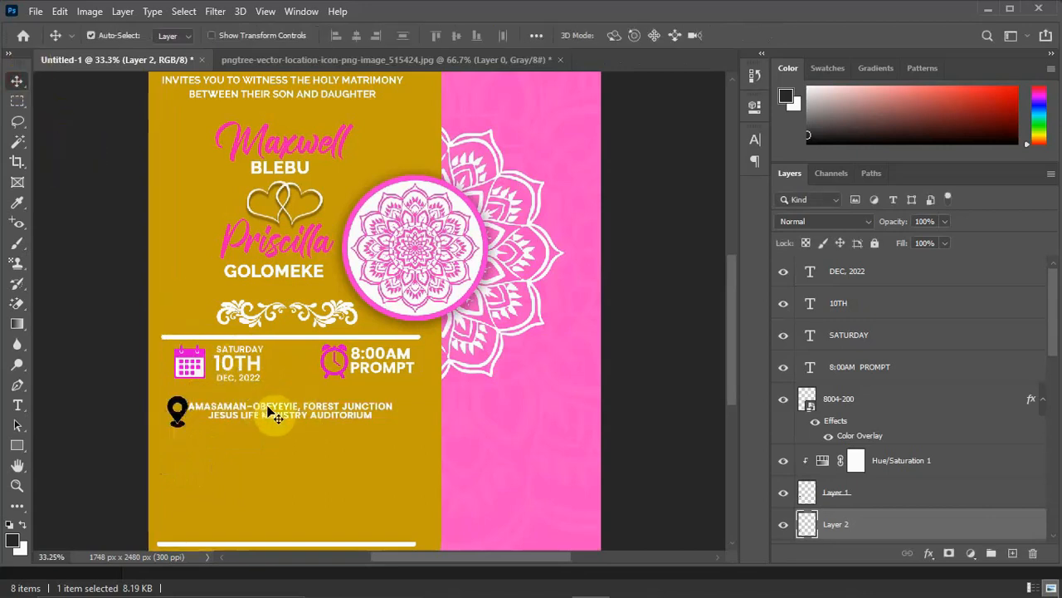
{"action": "left_click_drag", "start_coordinate": [293, 413], "coordinate": [303, 413]}
{"action": "left_click", "coordinate": [188, 410]}
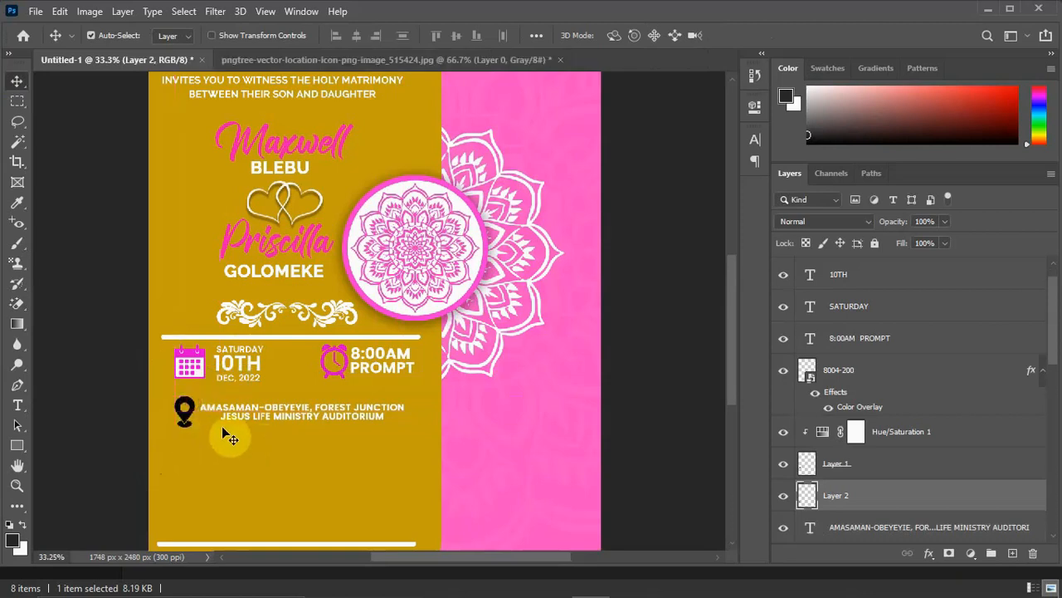
Copy the clock icon layer's pink Color Overlay effect onto the location pin layer.
{"action": "left_click", "coordinate": [337, 356]}
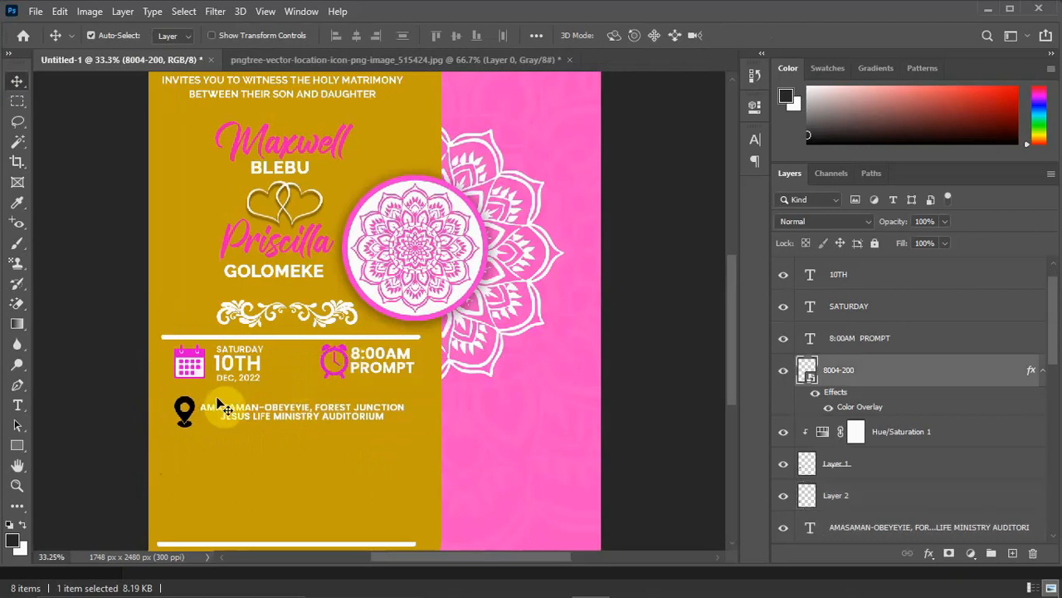
{"action": "left_click", "coordinate": [190, 417]}
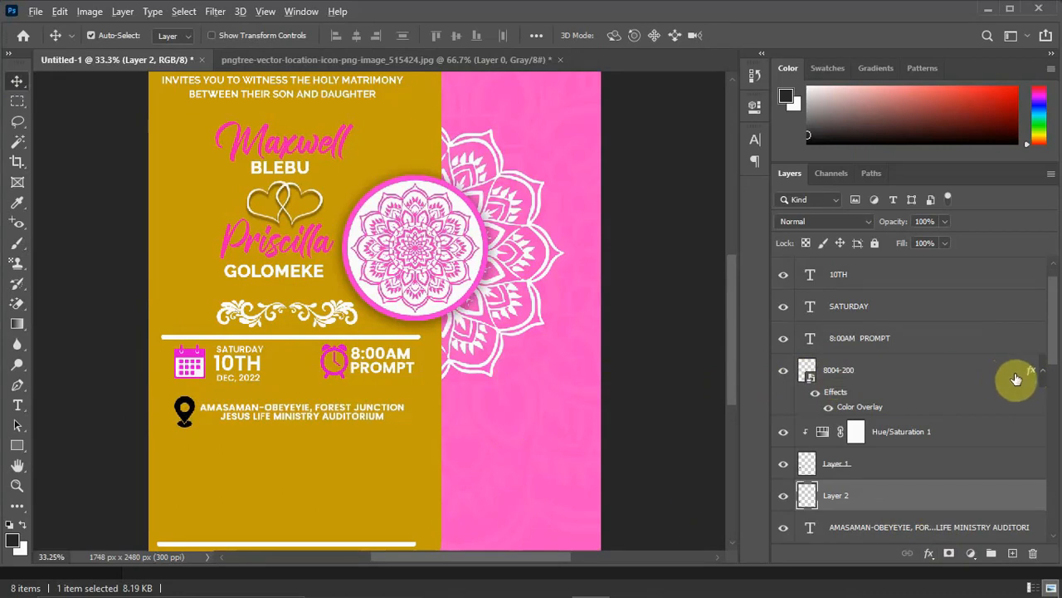
{"action": "left_click_drag", "start_coordinate": [1031, 373], "coordinate": [893, 507]}
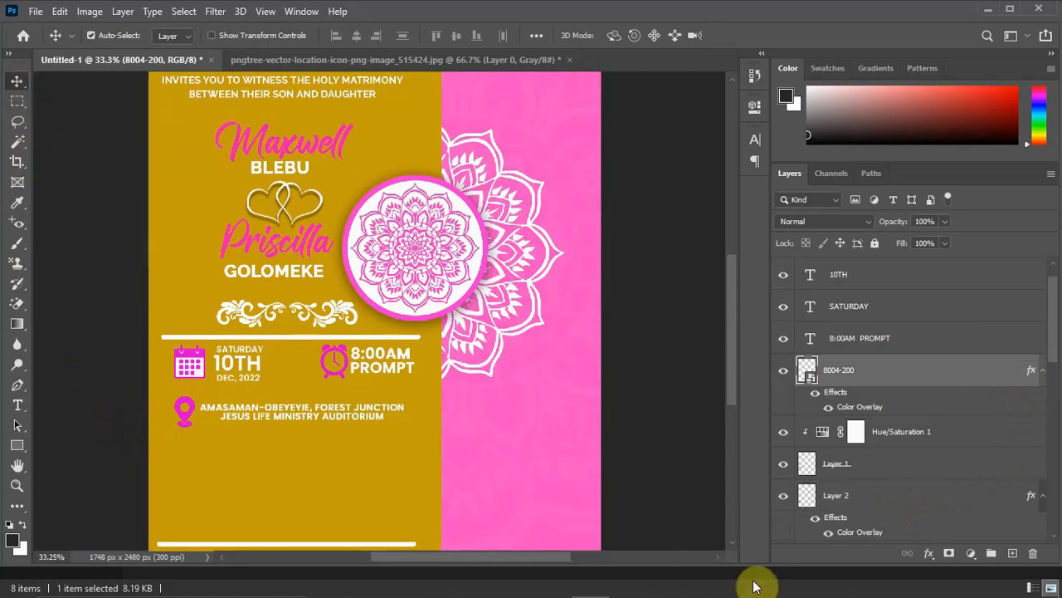
Copy the R.S.V.P heading from the Wedding IV 2 notes in Notepad and return to Photoshop.
{"action": "left_click", "coordinate": [794, 586]}
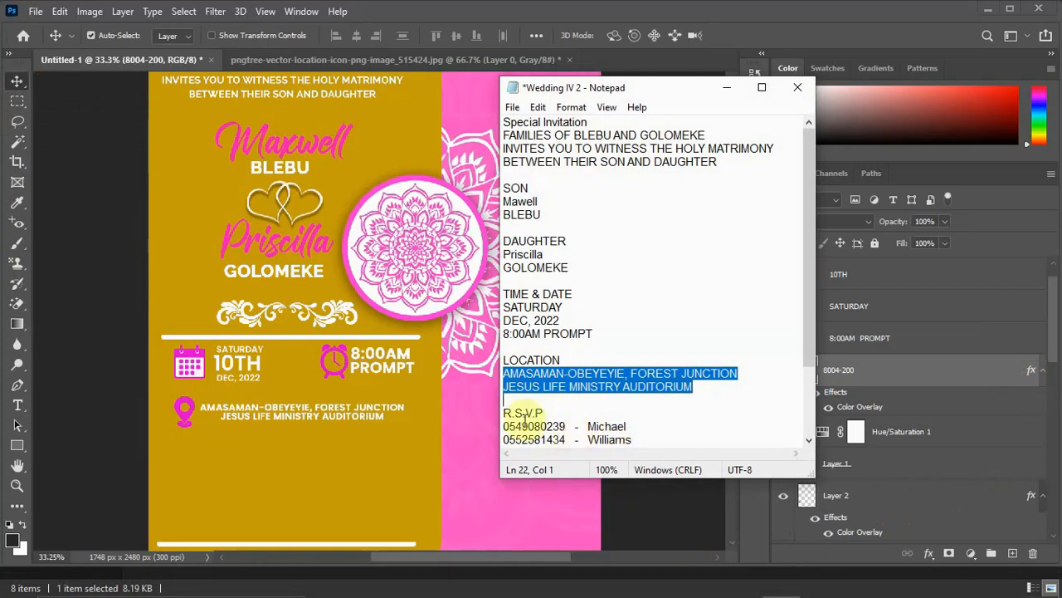
{"action": "left_click_drag", "start_coordinate": [546, 413], "coordinate": [508, 410]}
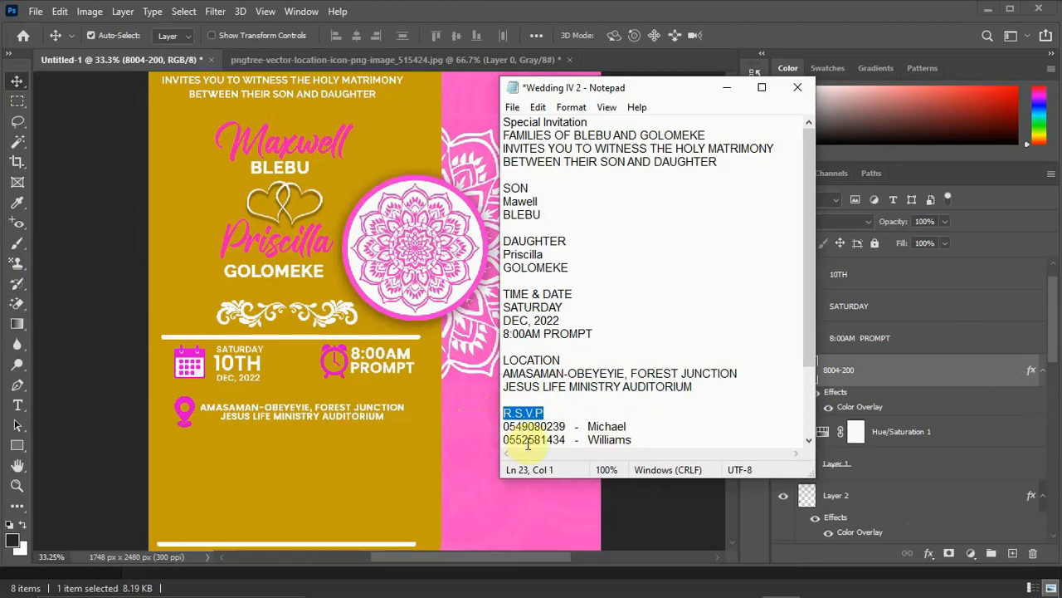
{"action": "left_click", "coordinate": [727, 87]}
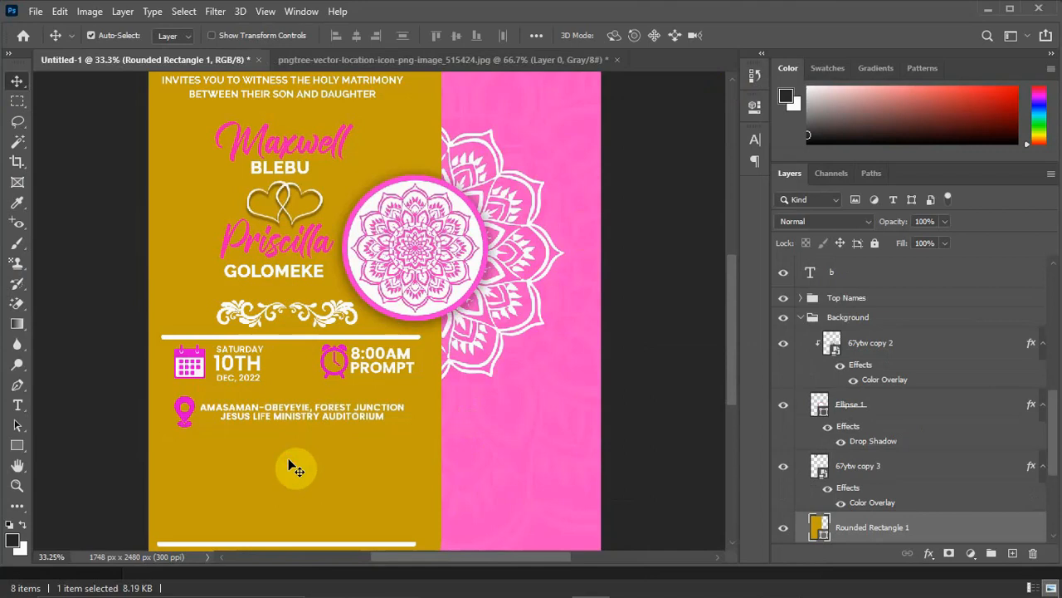
Add R.S.V.P as a separate white Poppins SemiBold 14 pt text, centred just beneath the venue lines.
{"action": "key", "text": "t"}
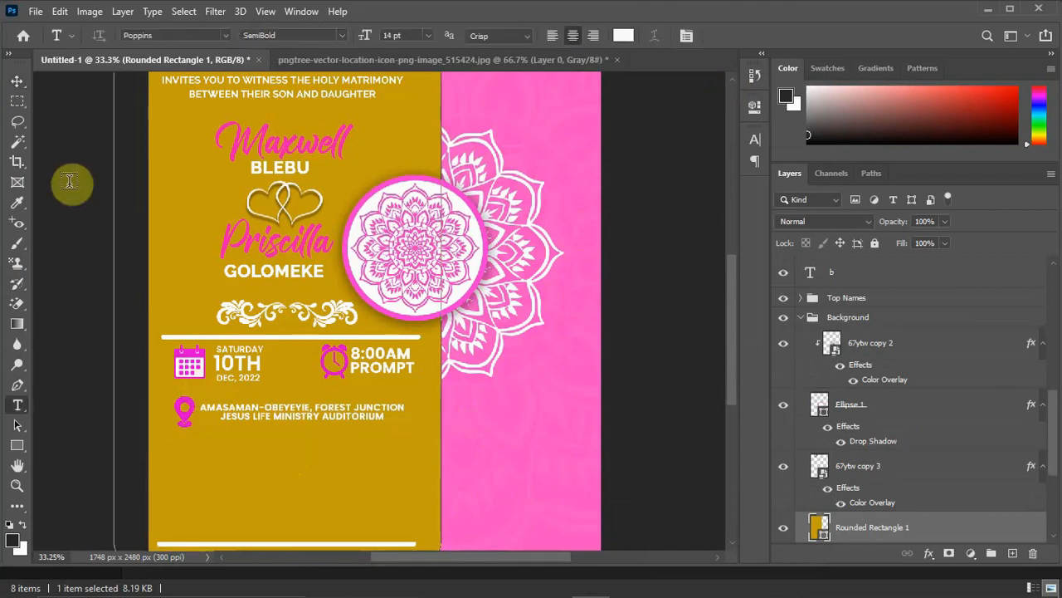
{"action": "left_click", "coordinate": [18, 79]}
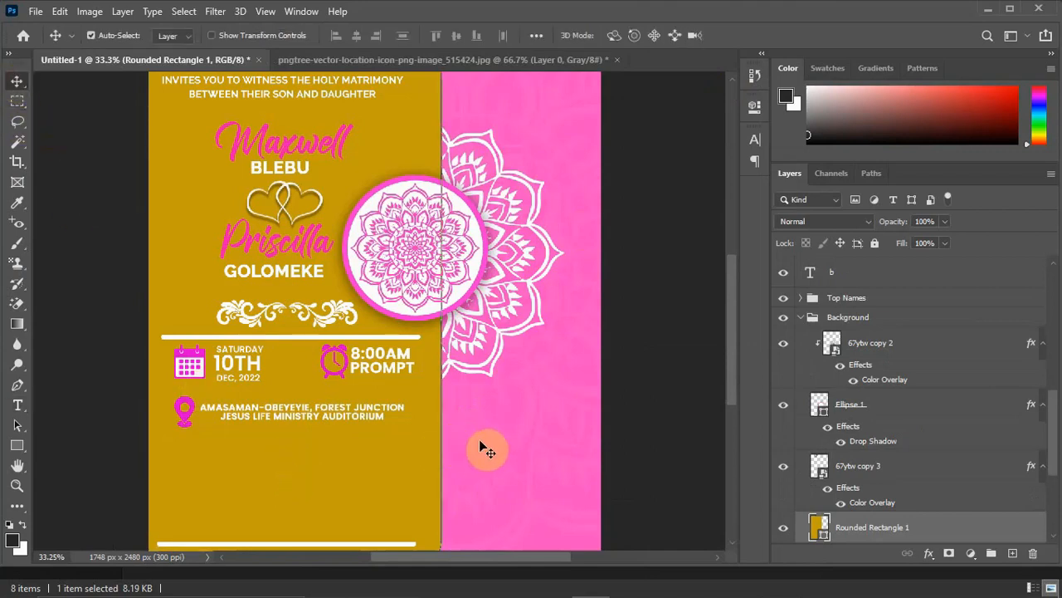
{"action": "left_click", "coordinate": [631, 431]}
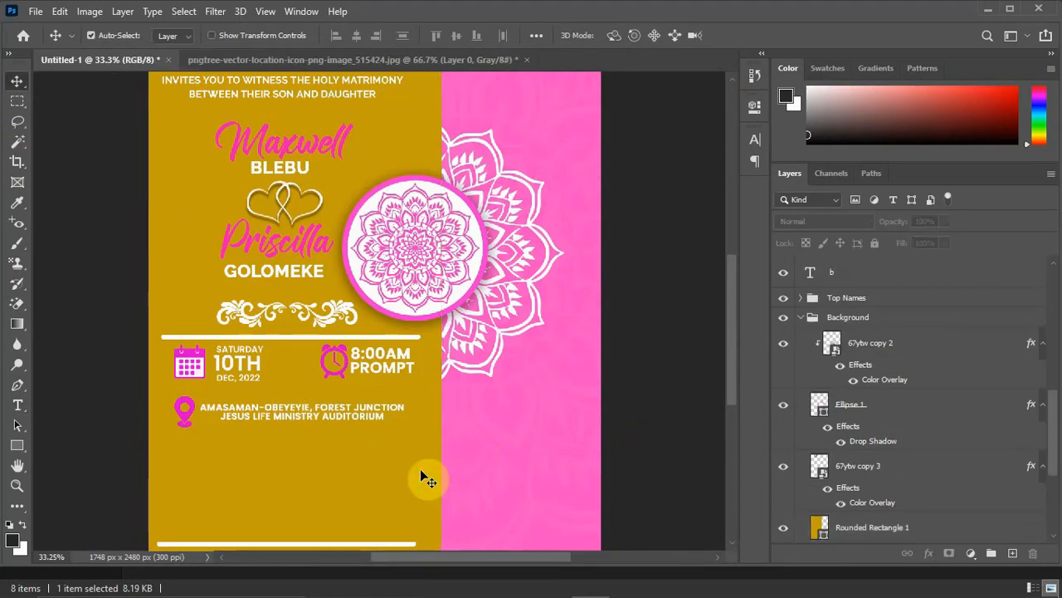
{"action": "key", "text": "t"}
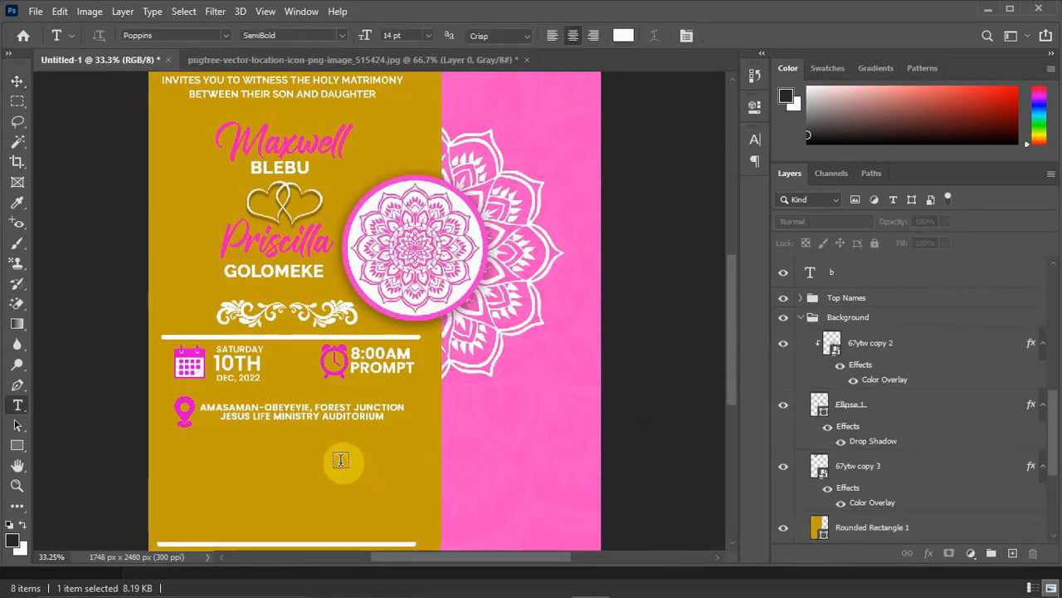
{"action": "left_click", "coordinate": [340, 459]}
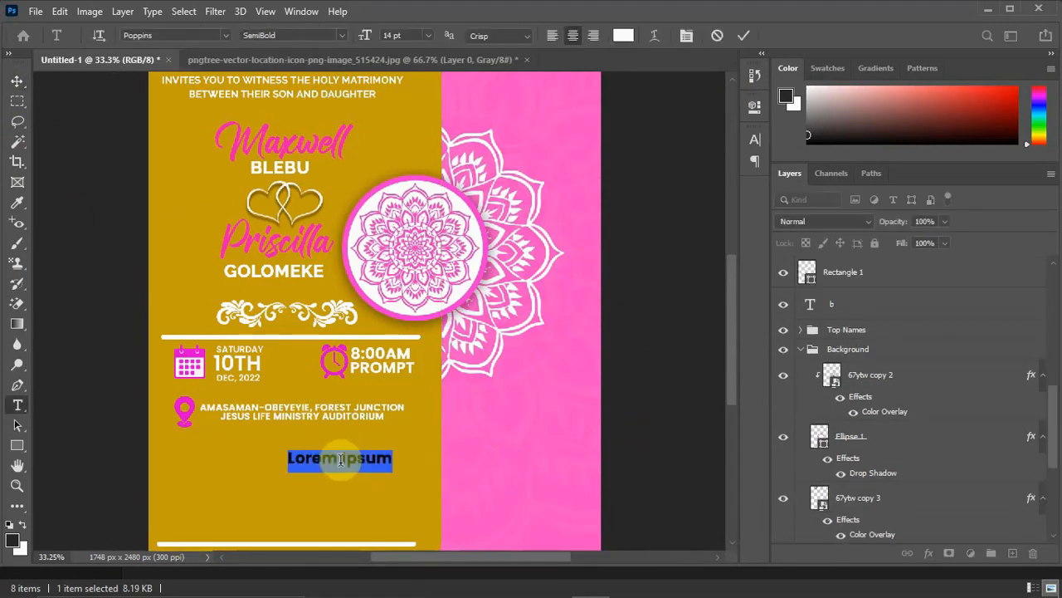
{"action": "left_click", "coordinate": [340, 469]}
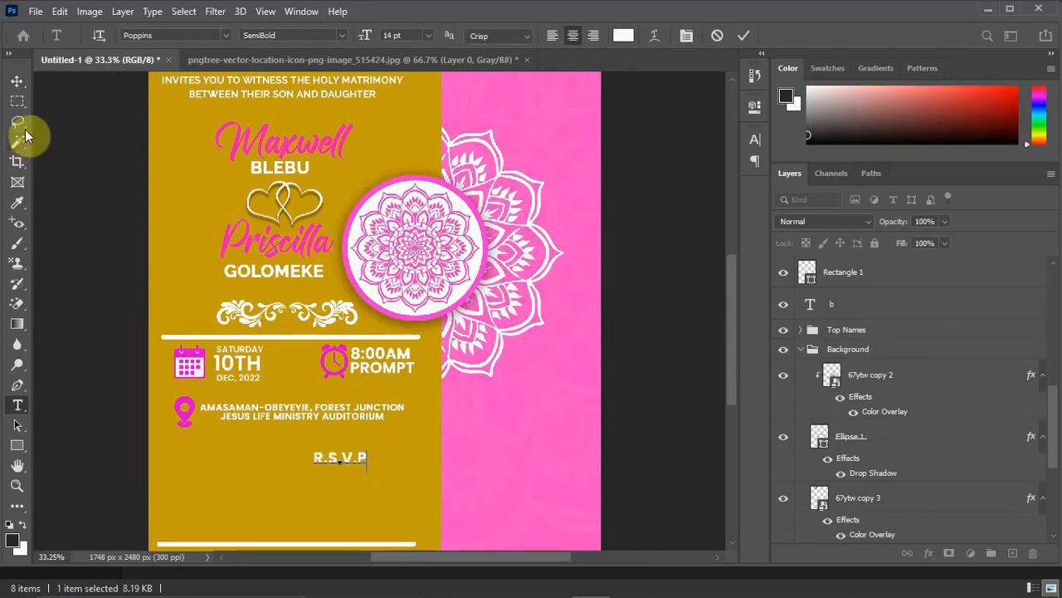
{"action": "left_click", "coordinate": [15, 83]}
{"action": "left_click_drag", "start_coordinate": [346, 457], "coordinate": [292, 441]}
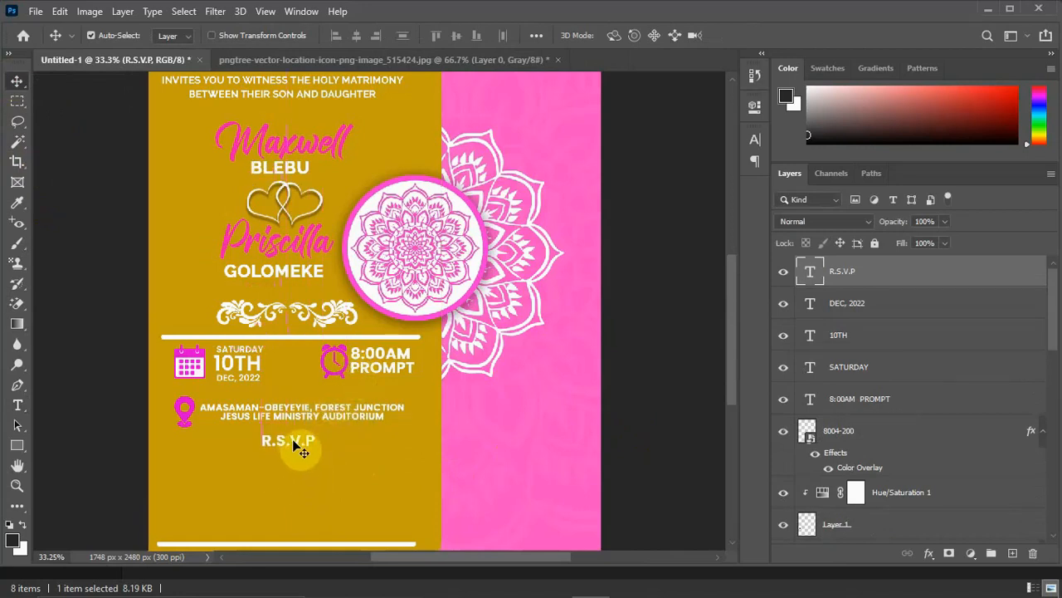
Recolour the R.S.V.P text with the pink sampled from the bride's script name.
{"action": "double_click", "coordinate": [292, 441]}
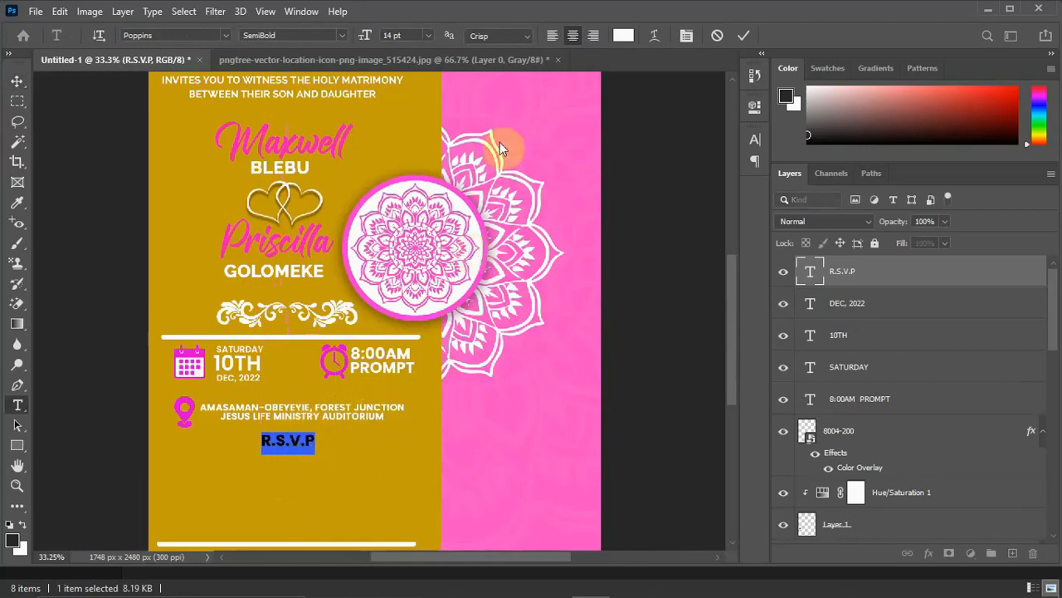
{"action": "left_click", "coordinate": [624, 35]}
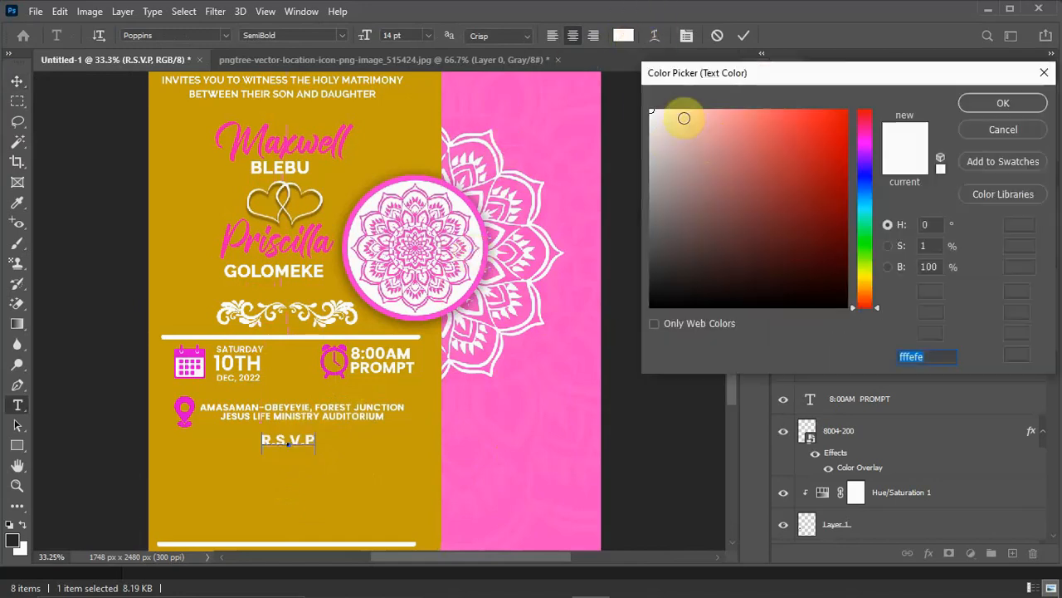
{"action": "left_click", "coordinate": [309, 240]}
{"action": "left_click", "coordinate": [1004, 103]}
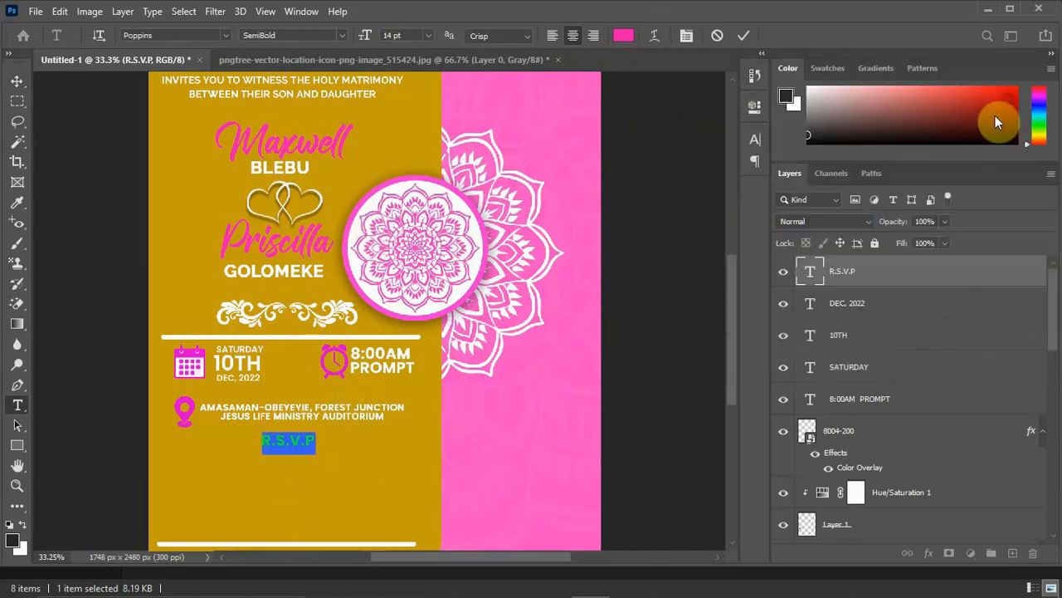
{"action": "left_click", "coordinate": [17, 83]}
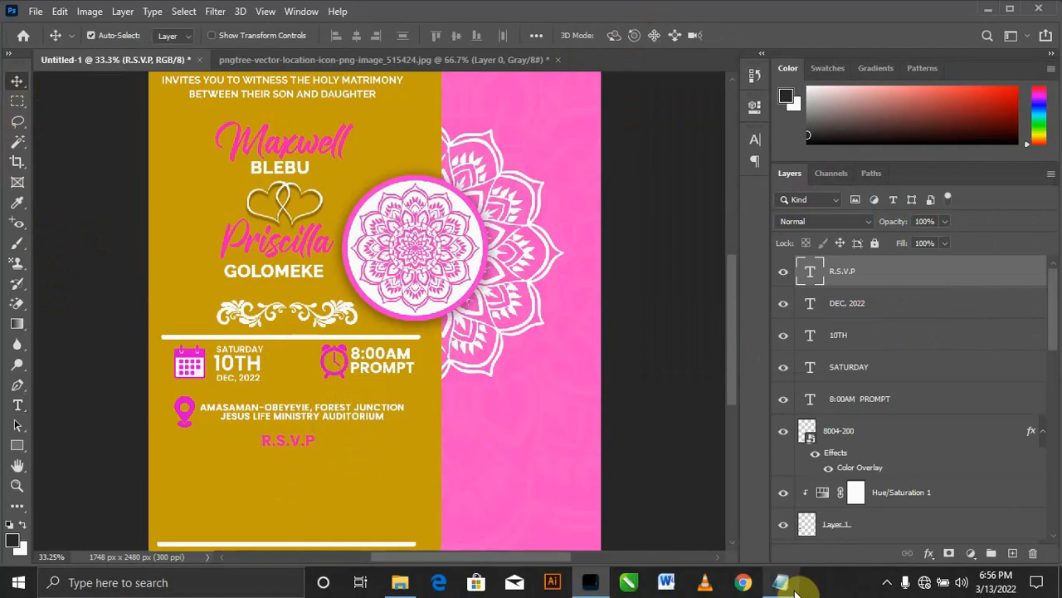
Copy the two contact lines from the Notepad notes and paste them as a new text below R.S.V.P on the card.
{"action": "left_click", "coordinate": [793, 588]}
{"action": "left_click_drag", "start_coordinate": [635, 439], "coordinate": [501, 425]}
{"action": "key", "text": "ctrl+c"}
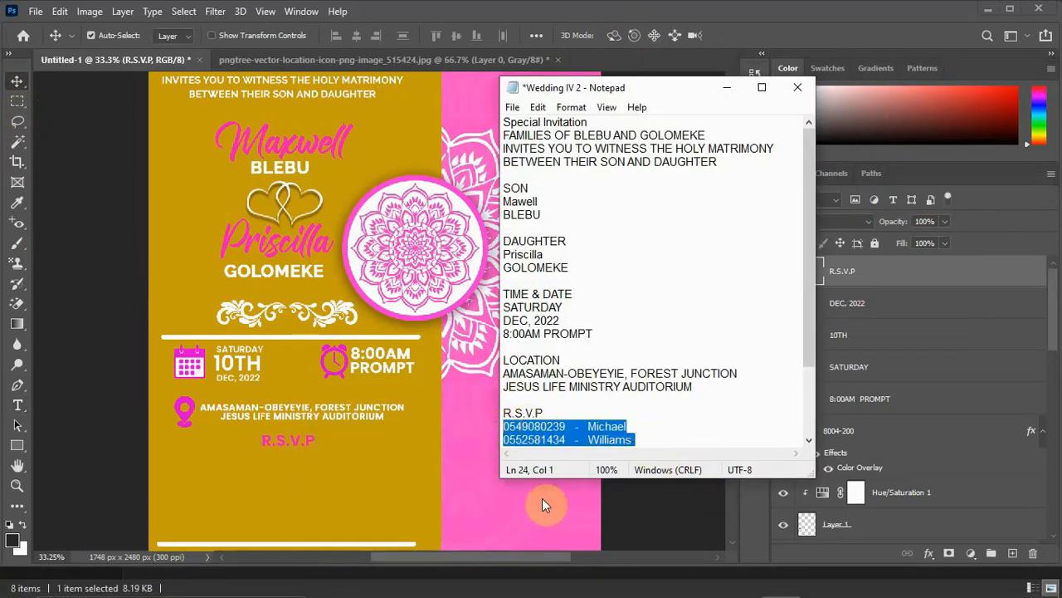
{"action": "left_click", "coordinate": [726, 86]}
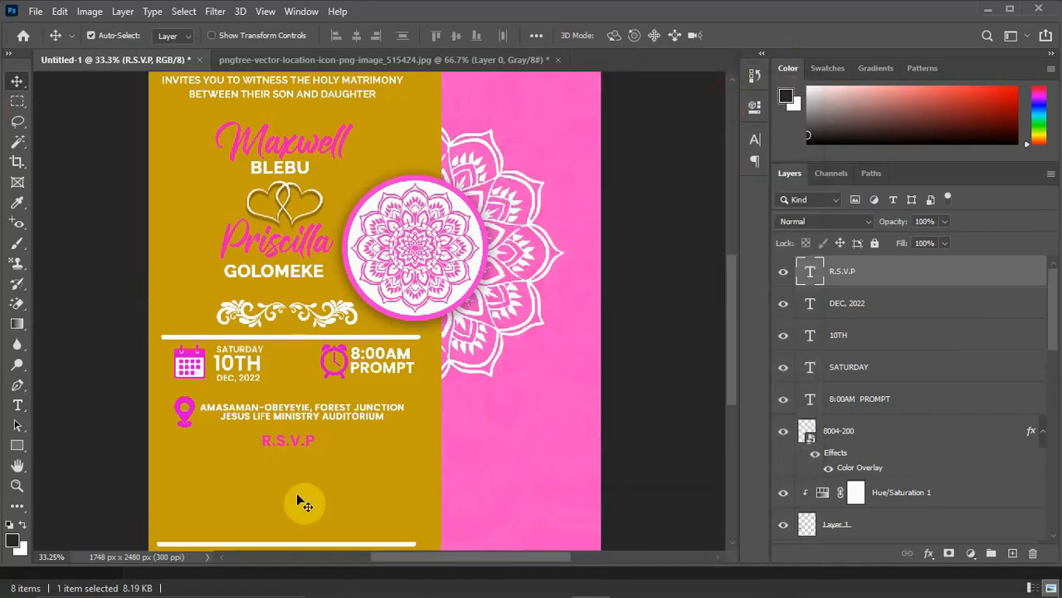
{"action": "key", "text": "t"}
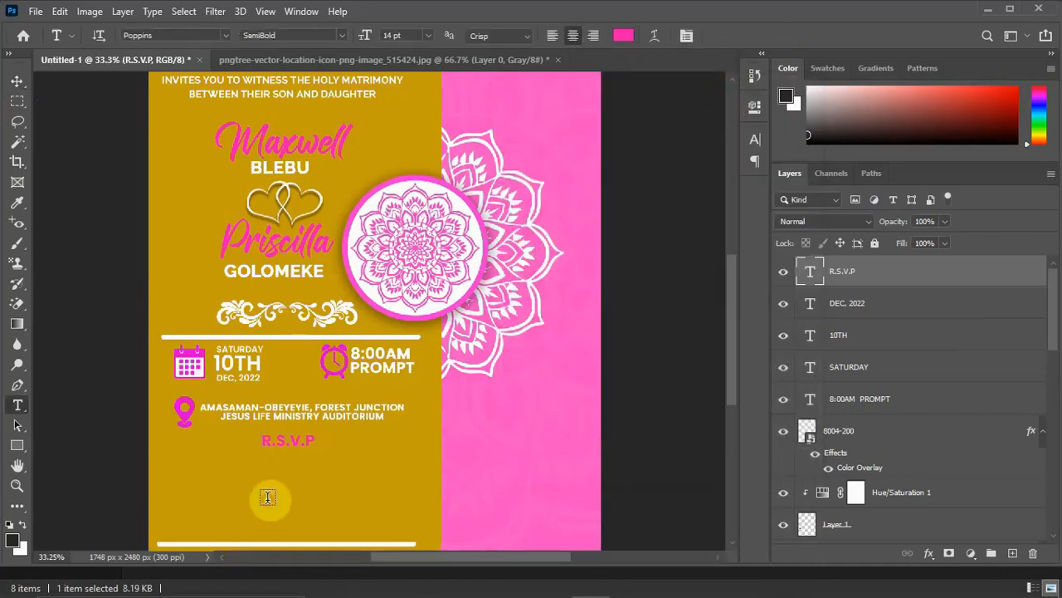
{"action": "left_click", "coordinate": [267, 496]}
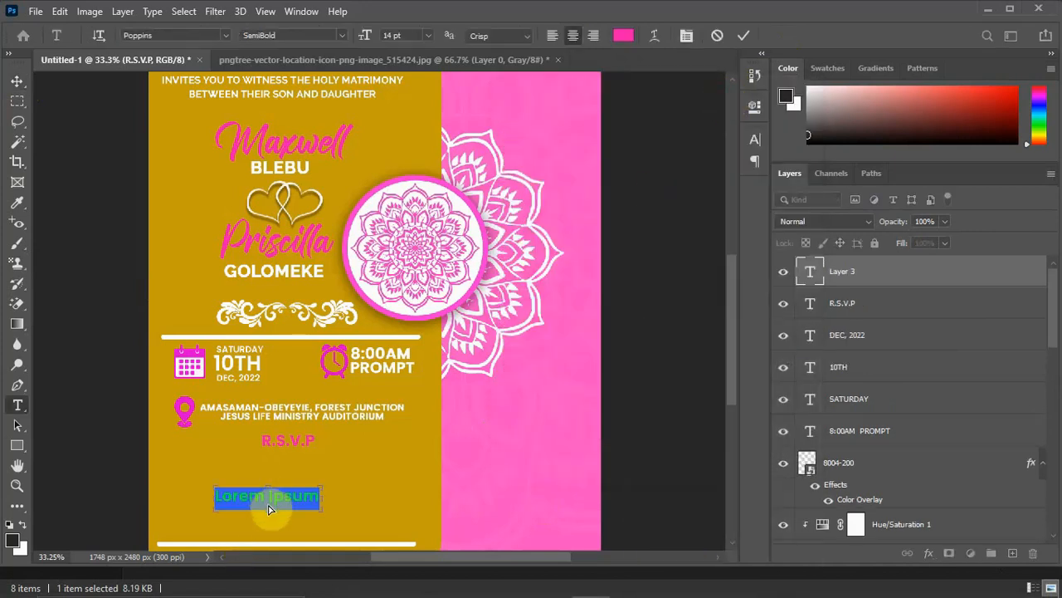
{"action": "key", "text": "ctrl+v"}
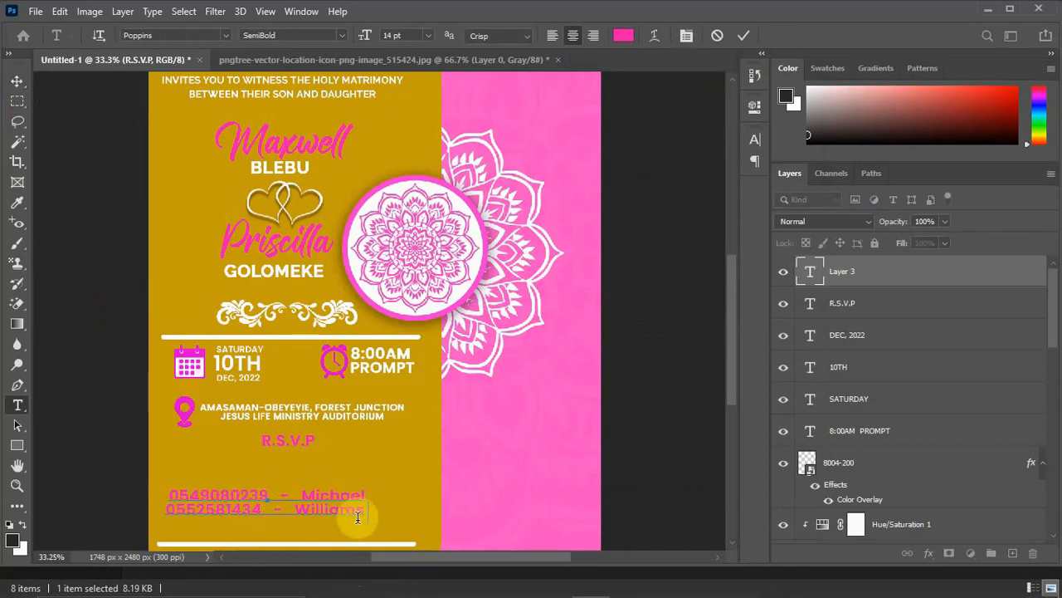
Change the colour of both contact lines to white (ffffff).
{"action": "left_click_drag", "start_coordinate": [366, 515], "coordinate": [200, 471]}
{"action": "key", "text": "ctrl+a"}
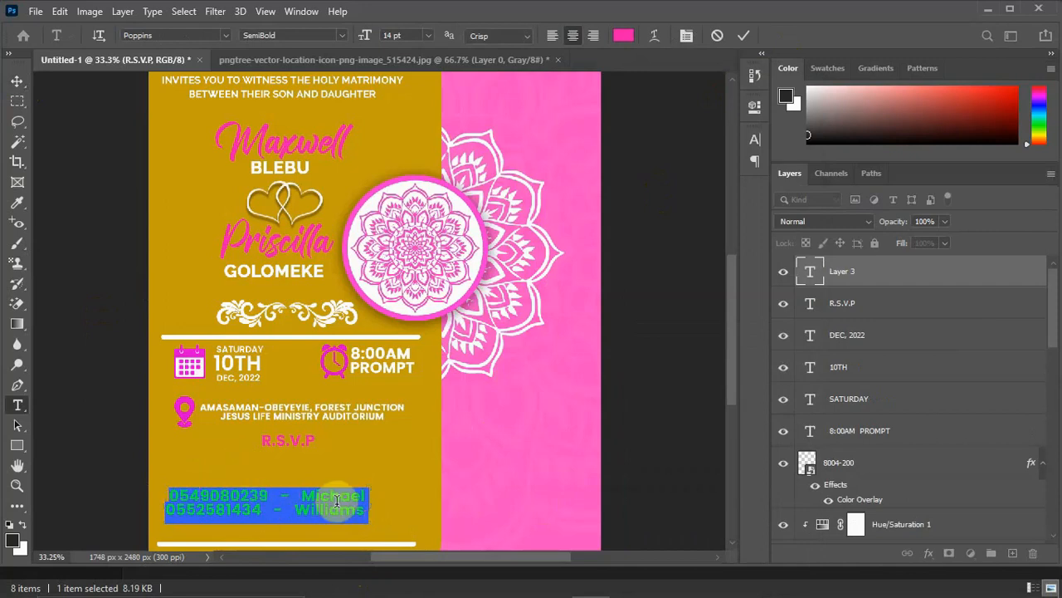
{"action": "left_click", "coordinate": [622, 38]}
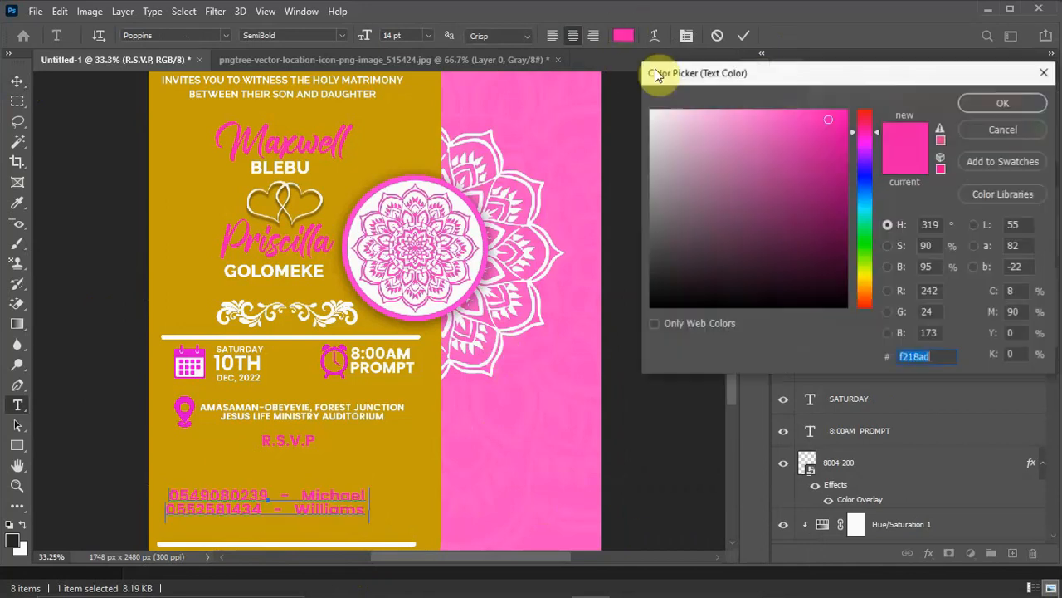
{"action": "left_click_drag", "start_coordinate": [688, 147], "coordinate": [622, 83]}
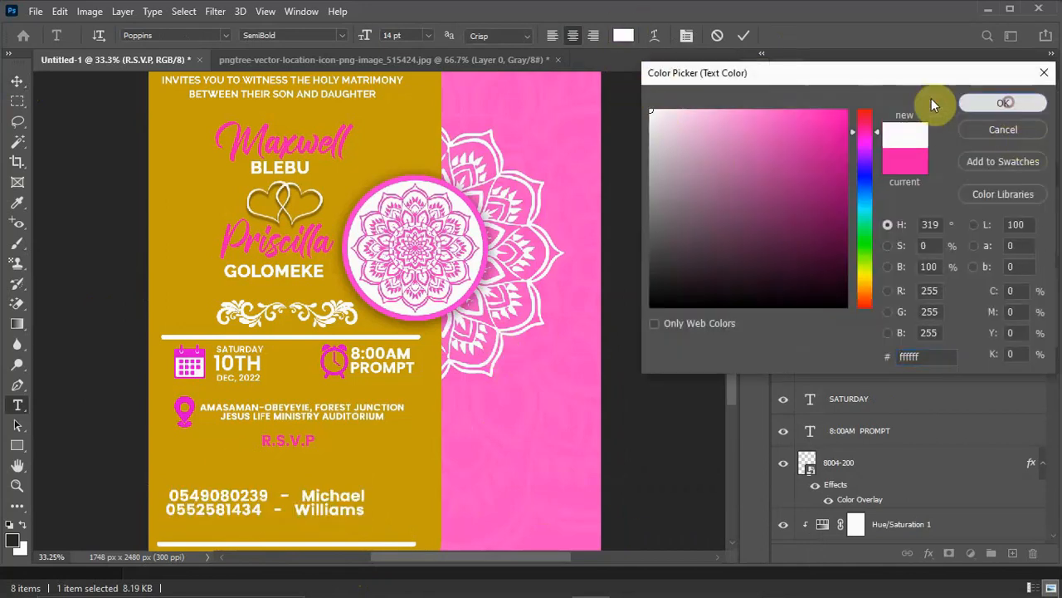
{"action": "left_click", "coordinate": [1002, 103]}
Set the contact lines' font size to 10 pt and insert a space before the second phone number.
{"action": "left_click", "coordinate": [687, 35]}
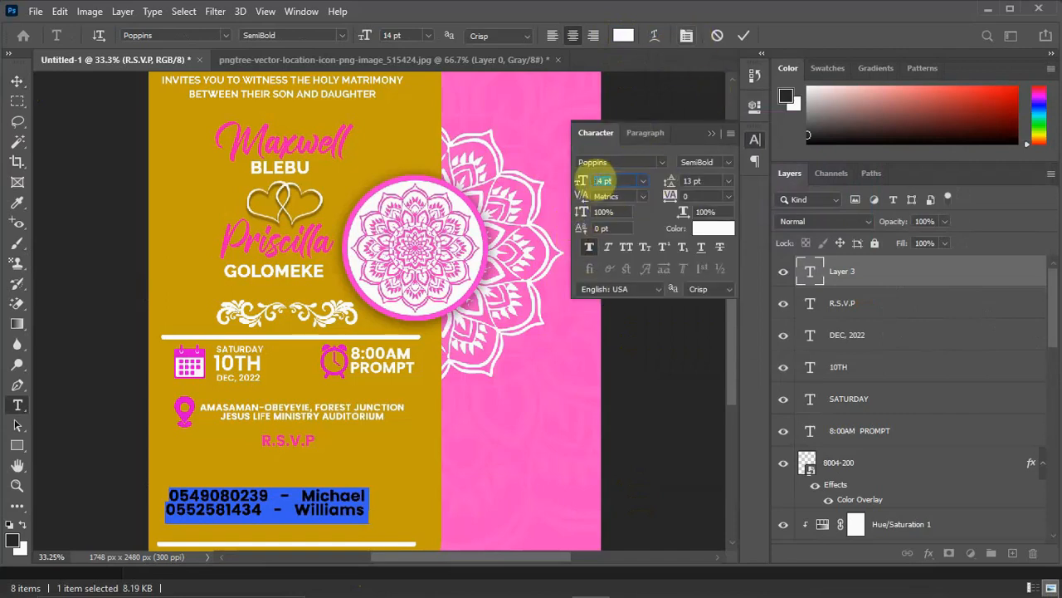
{"action": "left_click_drag", "start_coordinate": [581, 181], "coordinate": [579, 186]}
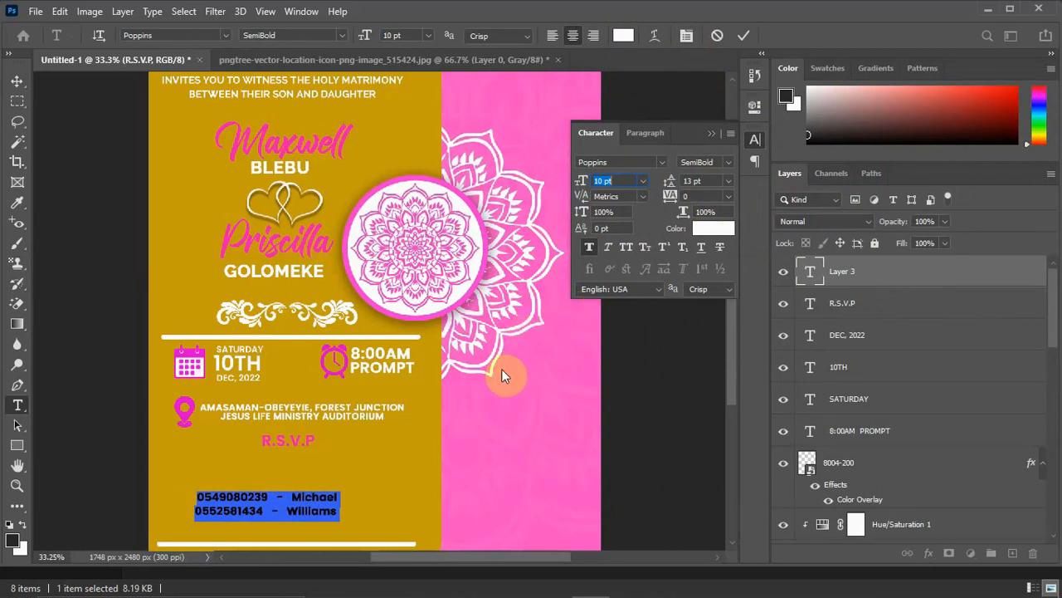
{"action": "left_click", "coordinate": [711, 133]}
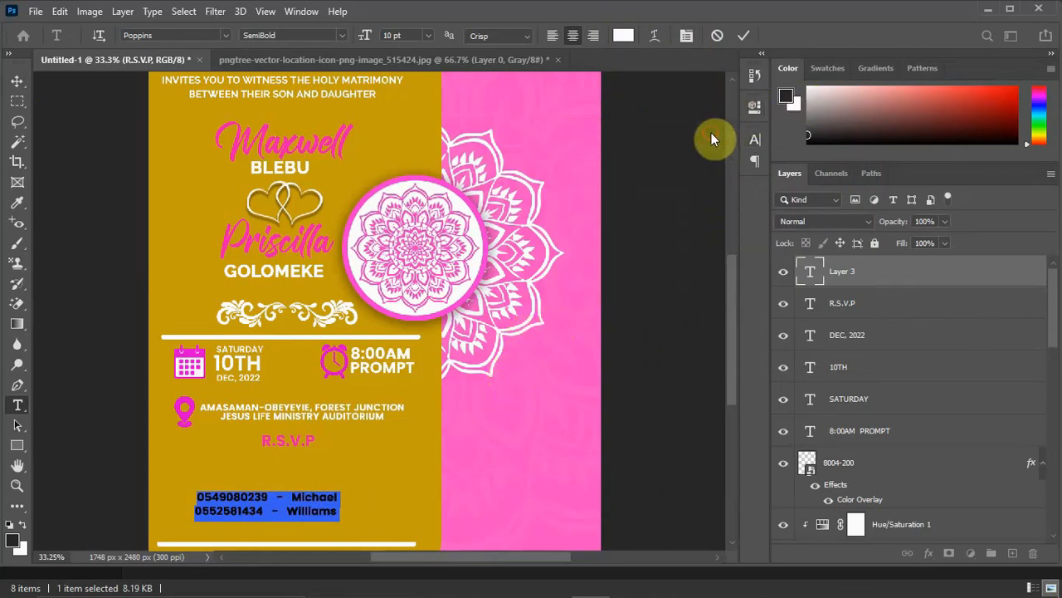
{"action": "left_click", "coordinate": [743, 35]}
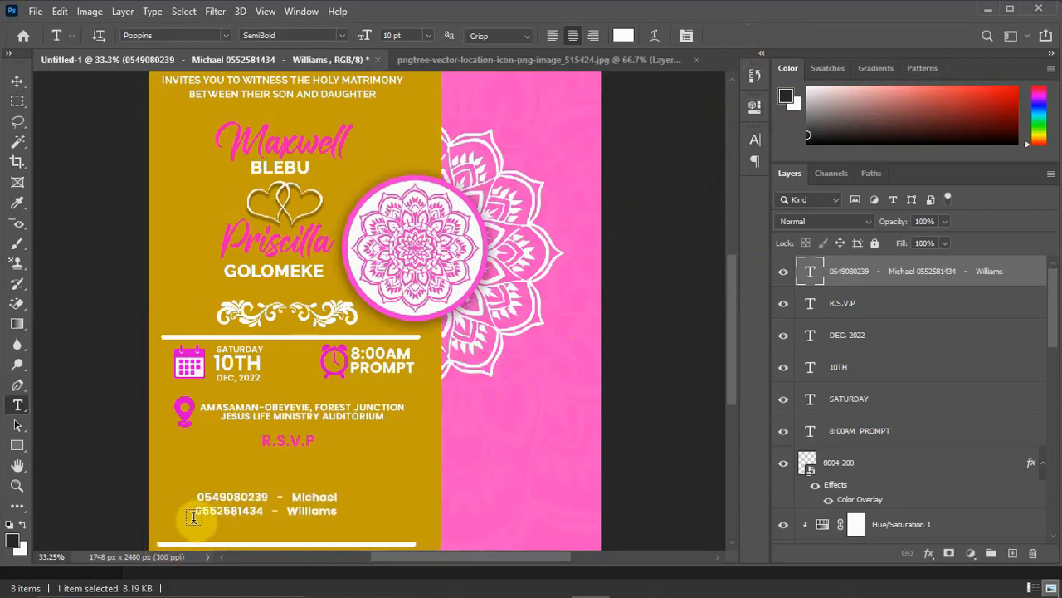
{"action": "left_click", "coordinate": [197, 511]}
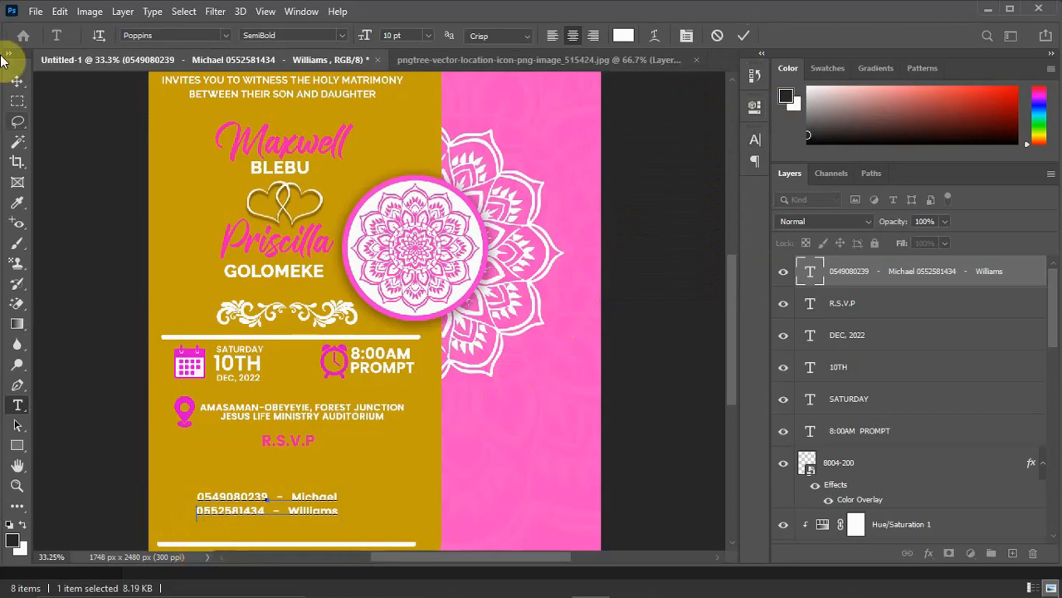
{"action": "left_click", "coordinate": [17, 80]}
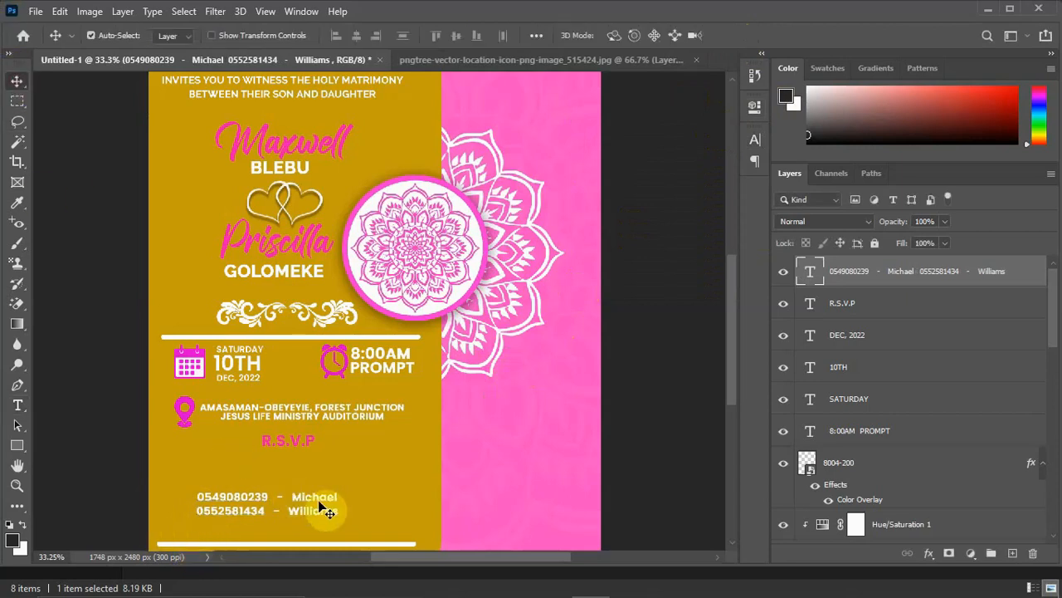
Move the two contact lines up so they sit directly beneath the R.S.V.P heading.
{"action": "left_click_drag", "start_coordinate": [318, 498], "coordinate": [336, 468]}
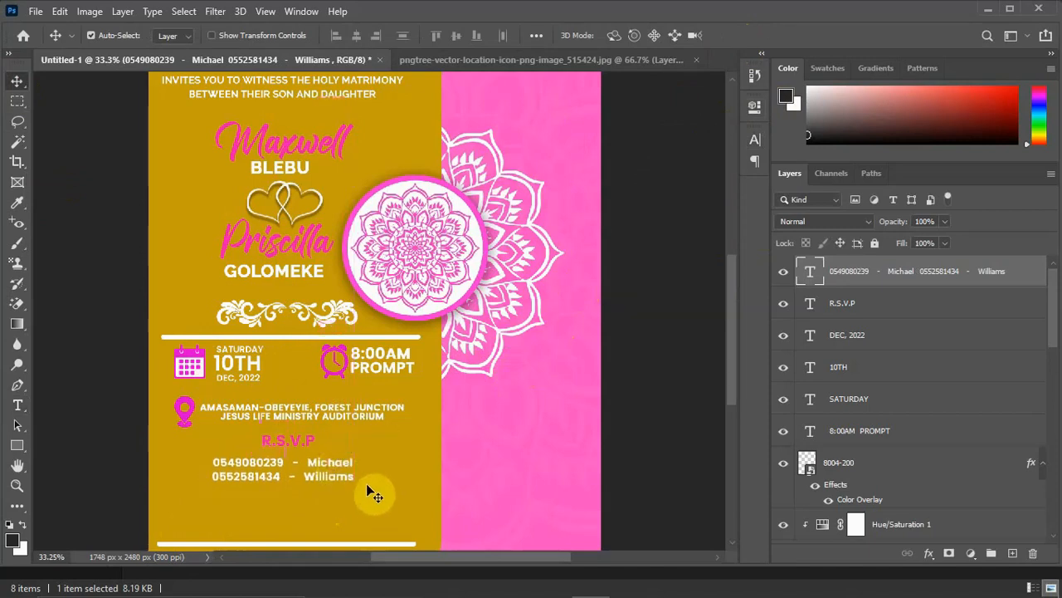
{"action": "key", "text": "Up"}
{"action": "key", "text": "Up"}
{"action": "key", "text": "Up"}
{"action": "key", "text": "Up"}
{"action": "key", "text": "Up"}
{"action": "key", "text": "Up"}
{"action": "key", "text": "Up"}
{"action": "key", "text": "Up"}
{"action": "key", "text": "Up"}
{"action": "key", "text": "Up"}
{"action": "key", "text": "Up"}
{"action": "key", "text": "Up"}
Copy the "DRESS CODE - Royal Blue & White" line from the Notepad notes and place it as a new text just below the contact lines.
{"action": "left_click_drag", "start_coordinate": [733, 330], "coordinate": [735, 368]}
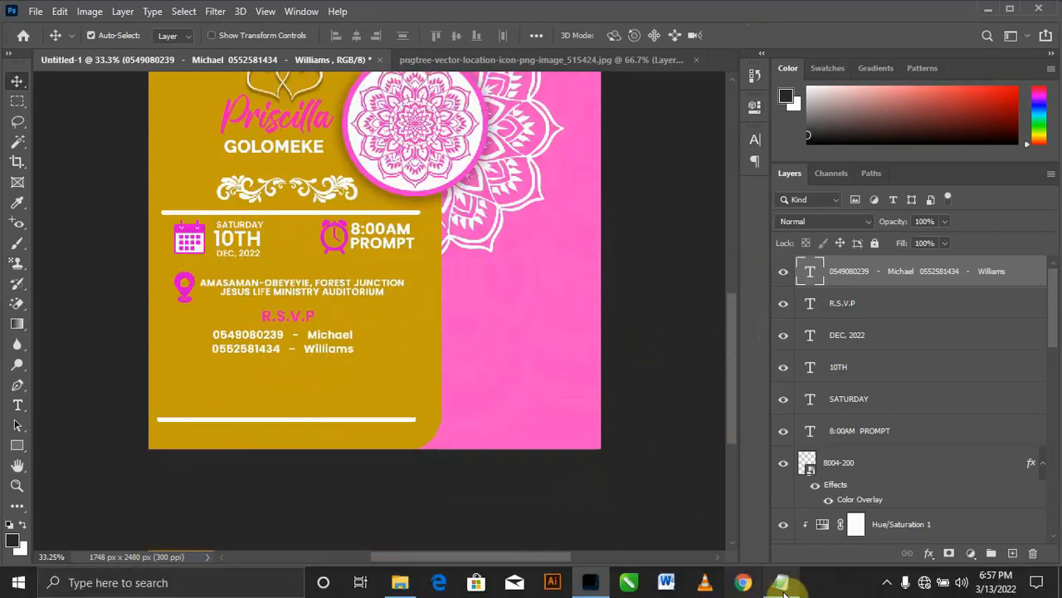
{"action": "left_click", "coordinate": [785, 589]}
{"action": "left_click_drag", "start_coordinate": [813, 351], "coordinate": [813, 421]}
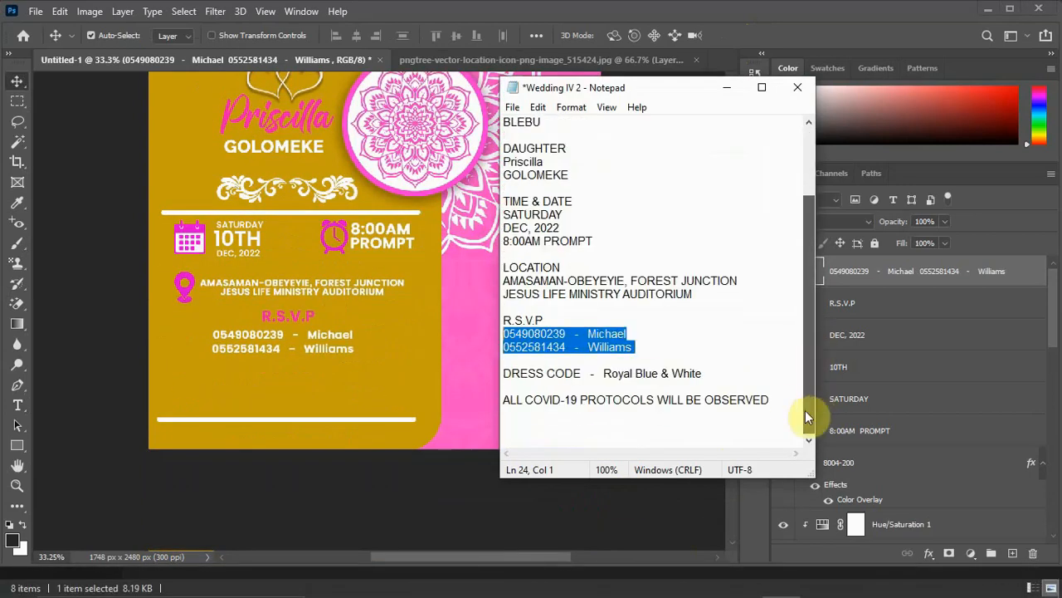
{"action": "left_click_drag", "start_coordinate": [704, 374], "coordinate": [468, 364]}
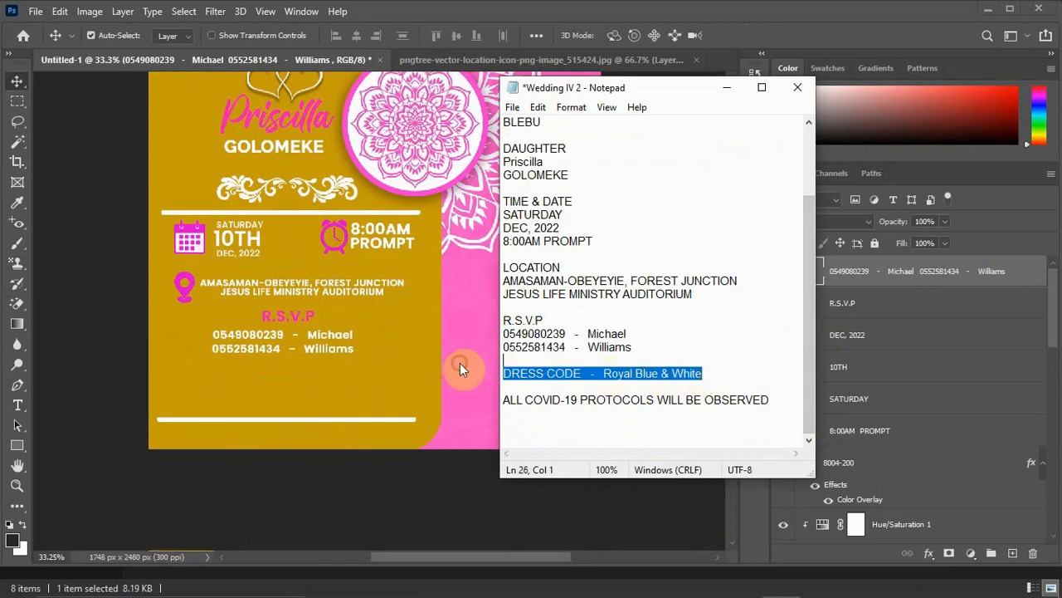
{"action": "left_click", "coordinate": [727, 87]}
{"action": "key", "text": "t"}
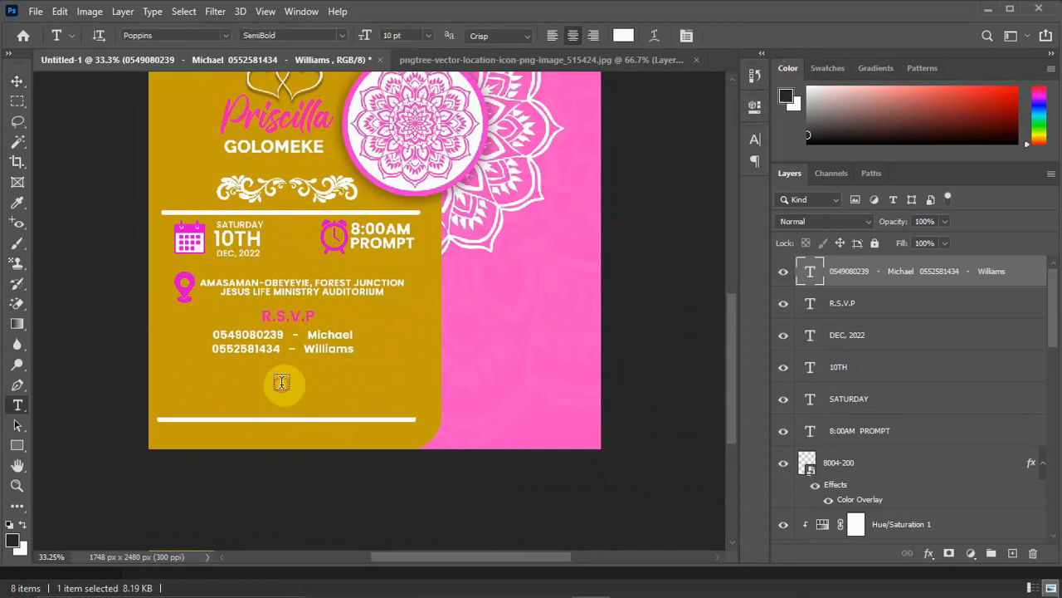
{"action": "left_click", "coordinate": [282, 391]}
{"action": "type", "text": "DRESS CODE  -  Royal Blue & White"}
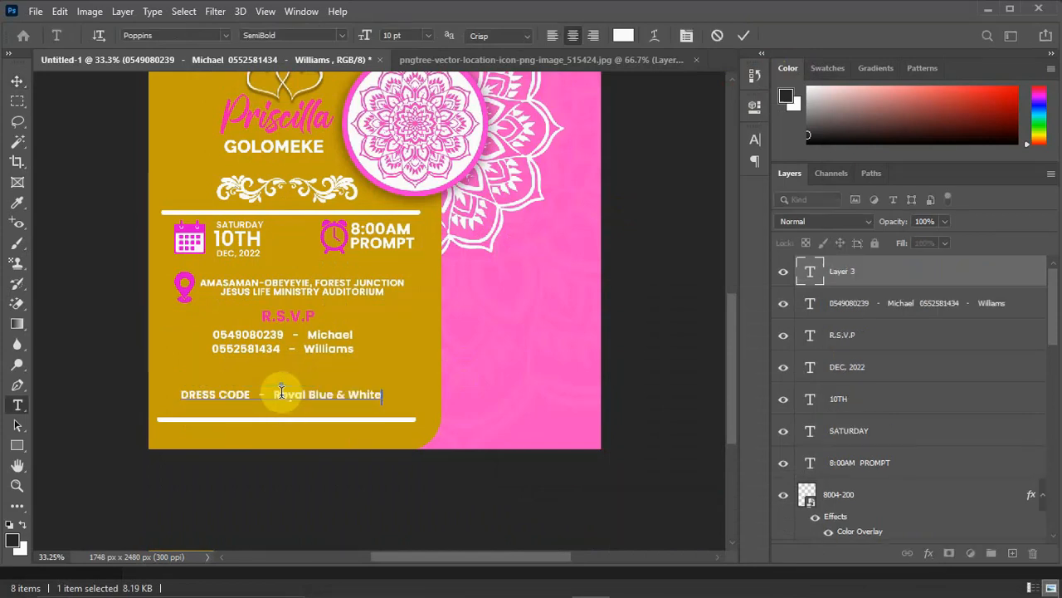
{"action": "left_click", "coordinate": [17, 81]}
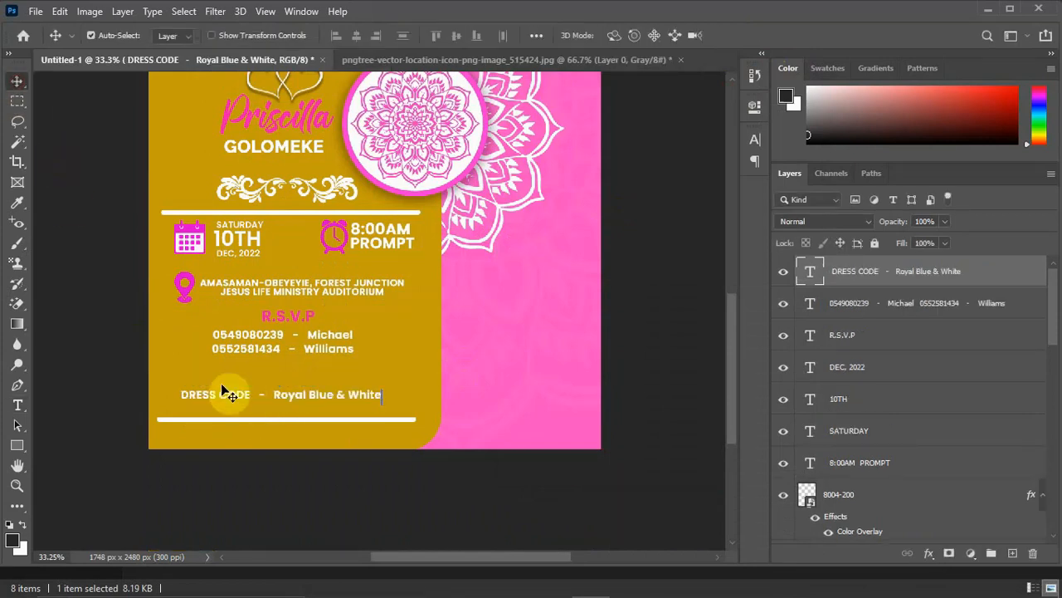
{"action": "left_click_drag", "start_coordinate": [292, 402], "coordinate": [296, 379]}
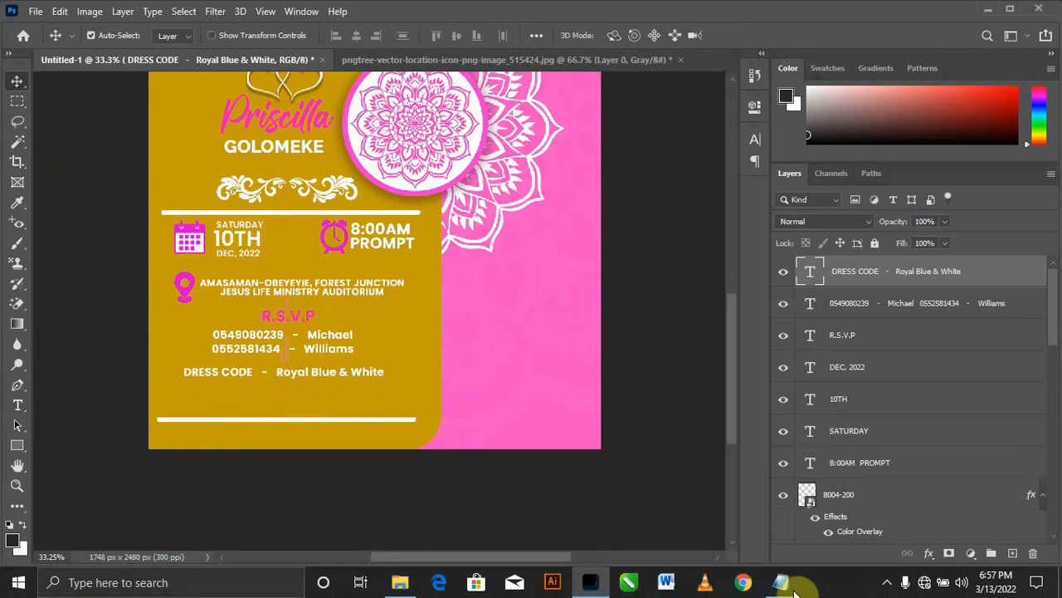
Copy "ALL COVID-19 PROTOCOLS WILL BE OBSERVED" from the Notepad notes and place it as a new text just below the dress code line.
{"action": "left_click", "coordinate": [776, 581]}
{"action": "left_click_drag", "start_coordinate": [770, 400], "coordinate": [502, 401]}
{"action": "key", "text": "ctrl+c"}
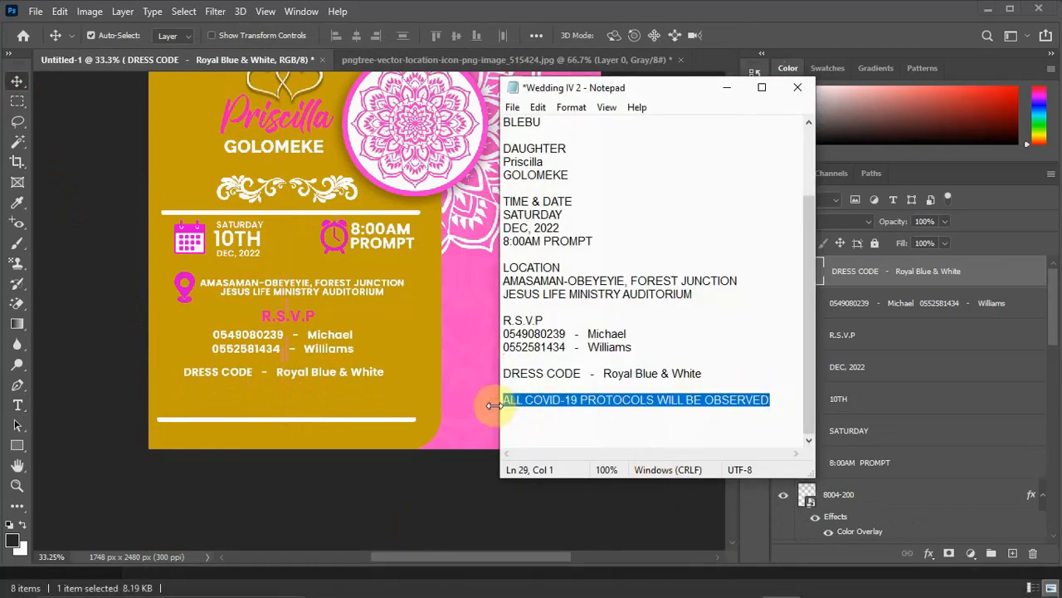
{"action": "left_click", "coordinate": [727, 91]}
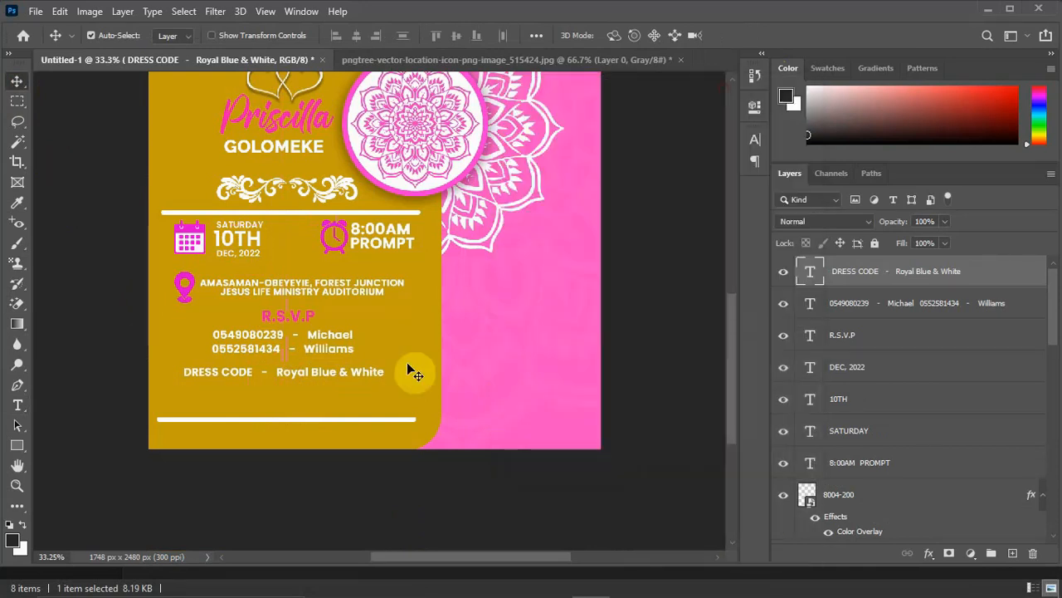
{"action": "key", "text": "t"}
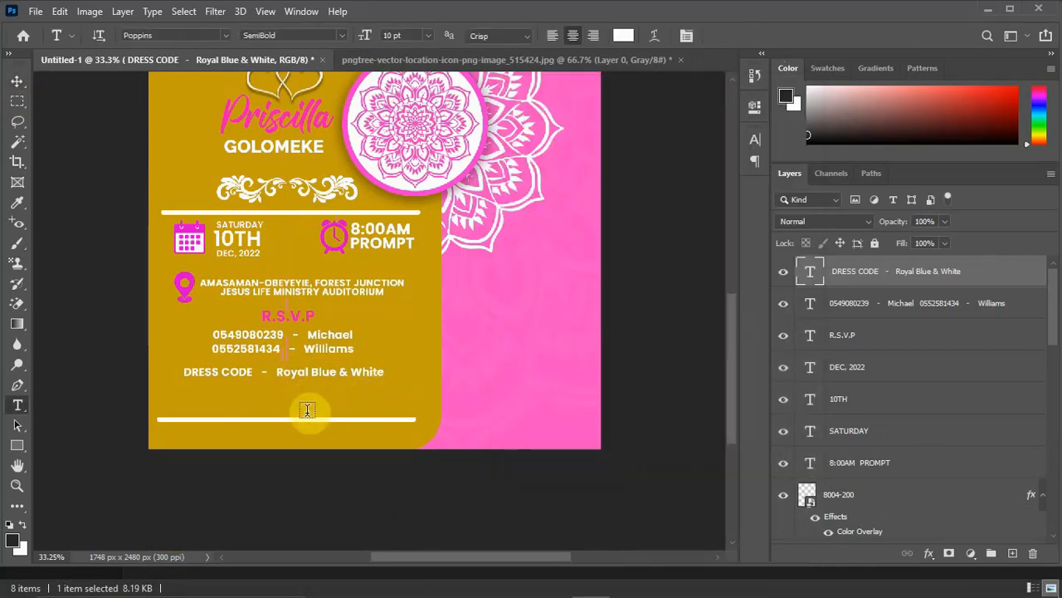
{"action": "left_click", "coordinate": [305, 399]}
{"action": "key", "text": "ctrl+v"}
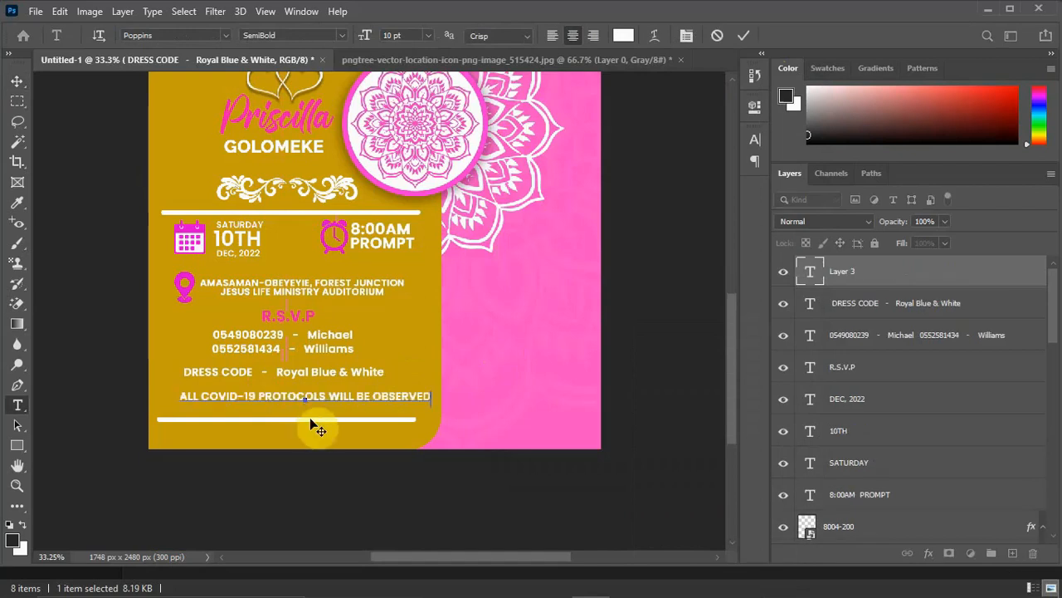
{"action": "left_click", "coordinate": [16, 82]}
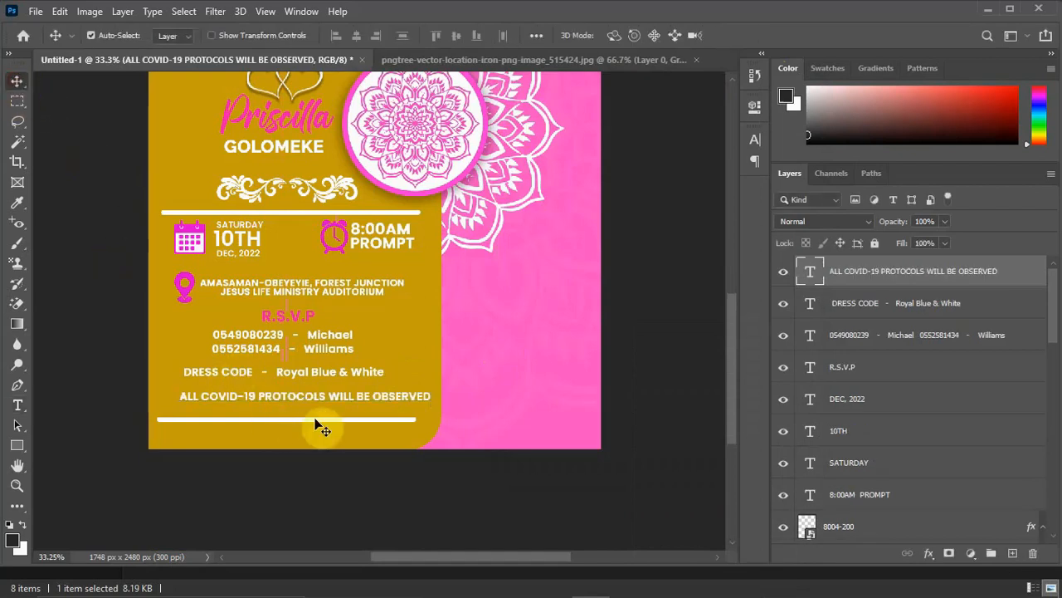
{"action": "left_click_drag", "start_coordinate": [332, 398], "coordinate": [319, 390]}
Shift the dress code, contact lines and R.S.V.P heading slightly right to centre them over the COVID-19 line.
{"action": "left_click", "coordinate": [365, 378]}
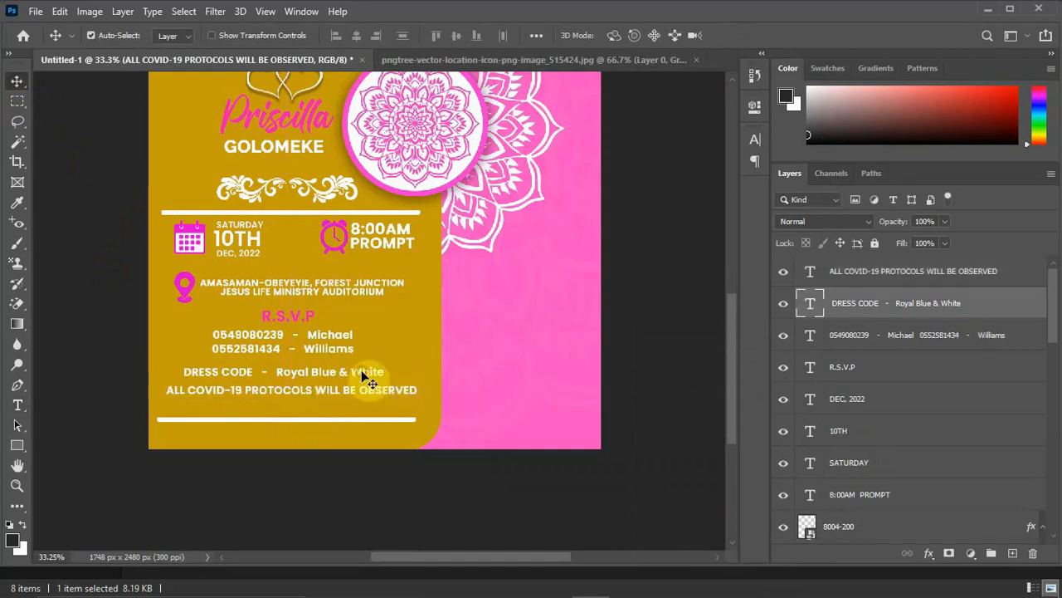
{"action": "left_click_drag", "start_coordinate": [365, 378], "coordinate": [350, 353]}
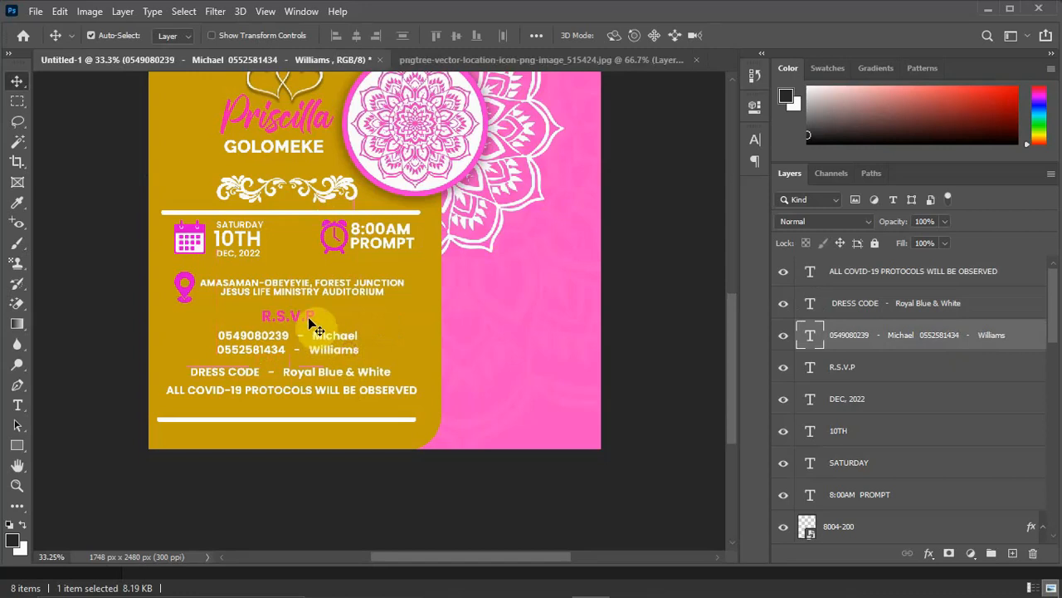
{"action": "left_click_drag", "start_coordinate": [312, 317], "coordinate": [316, 326]}
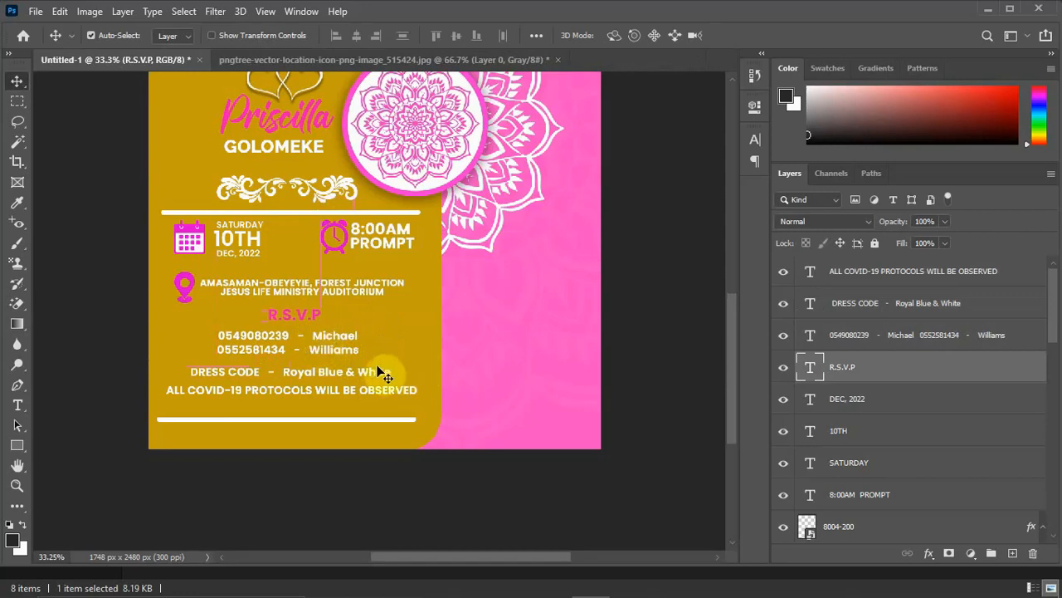
Move the lower white divider line up closer to the COVID-19 text.
{"action": "scroll", "coordinate": [365, 356], "scroll_direction": "down", "scroll_amount": 3}
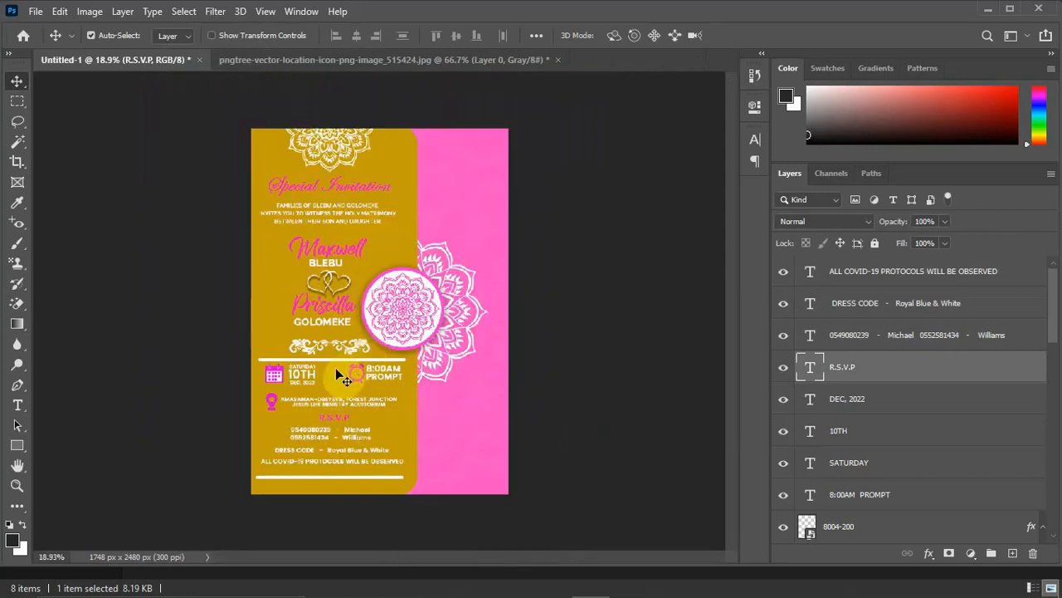
{"action": "left_click", "coordinate": [339, 480]}
{"action": "key", "text": "shift+Up"}
{"action": "key", "text": "shift+Up"}
{"action": "key", "text": "shift+Up"}
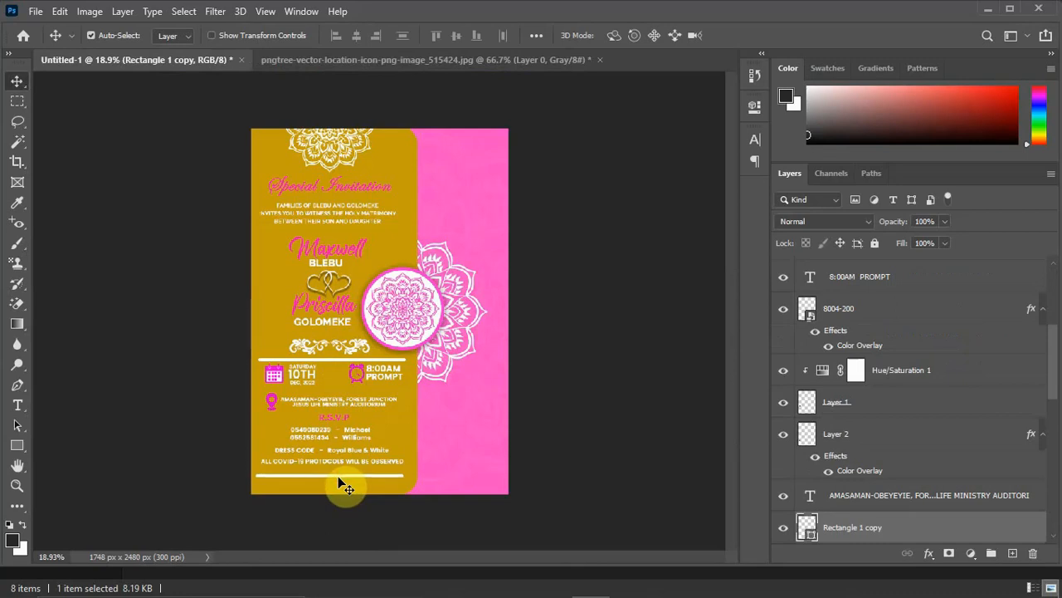
{"action": "left_click_drag", "start_coordinate": [338, 479], "coordinate": [332, 473]}
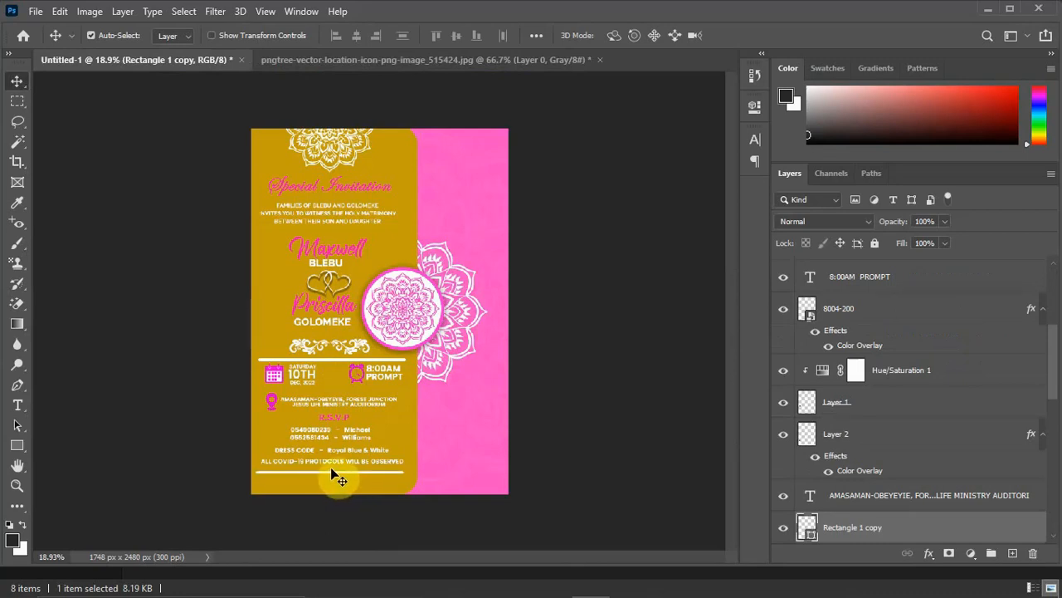
Duplicate the white floral ornament and place the copy below the lower divider line, at the foot of the gold panel.
{"action": "left_click", "coordinate": [343, 348]}
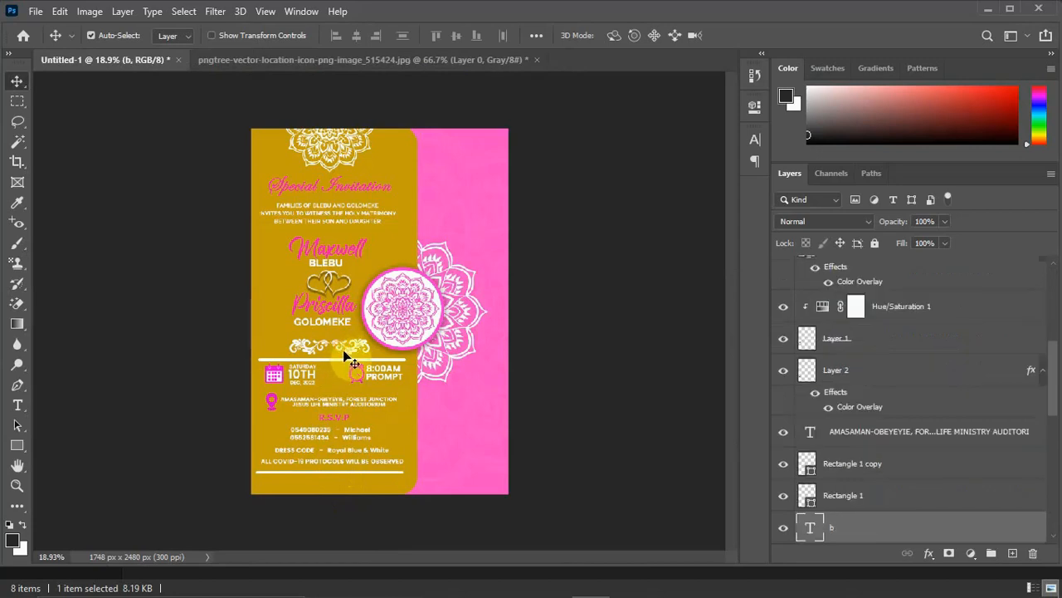
{"action": "left_click_drag", "start_coordinate": [344, 353], "coordinate": [349, 488]}
{"action": "scroll", "coordinate": [355, 506], "scroll_direction": "up", "scroll_amount": 4}
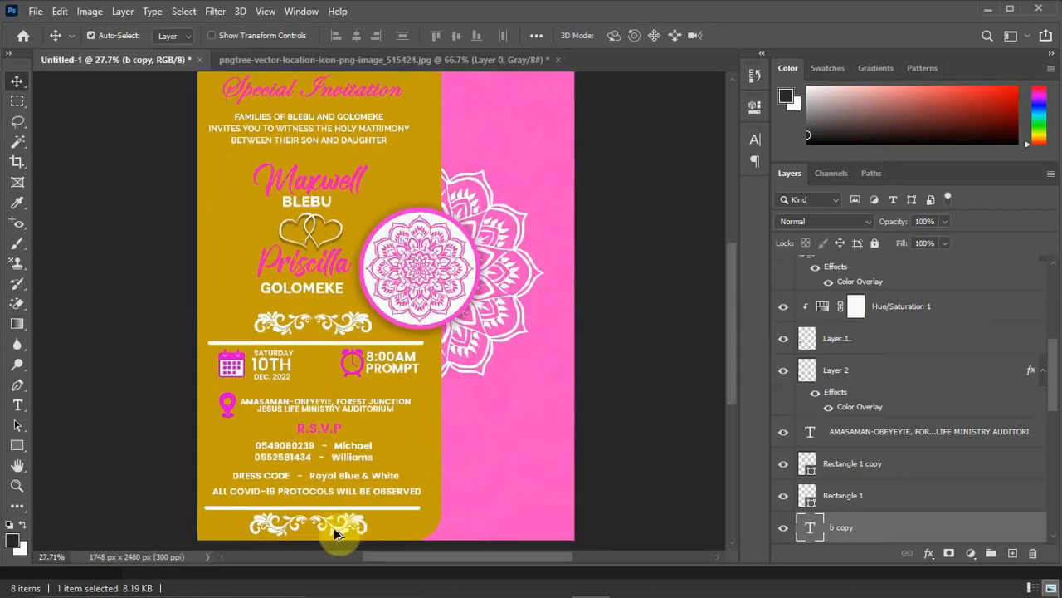
Nudge the venue text, R.S.V.P heading and contact lines up to tighten the spacing under the date and time.
{"action": "scroll", "coordinate": [330, 541], "scroll_direction": "up", "scroll_amount": 2}
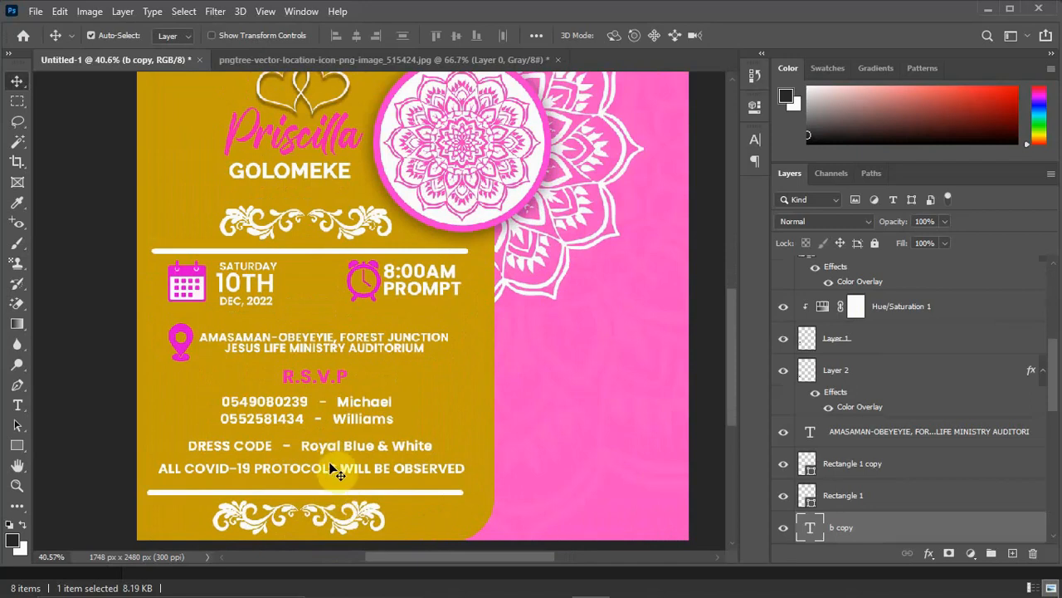
{"action": "left_click", "coordinate": [235, 344]}
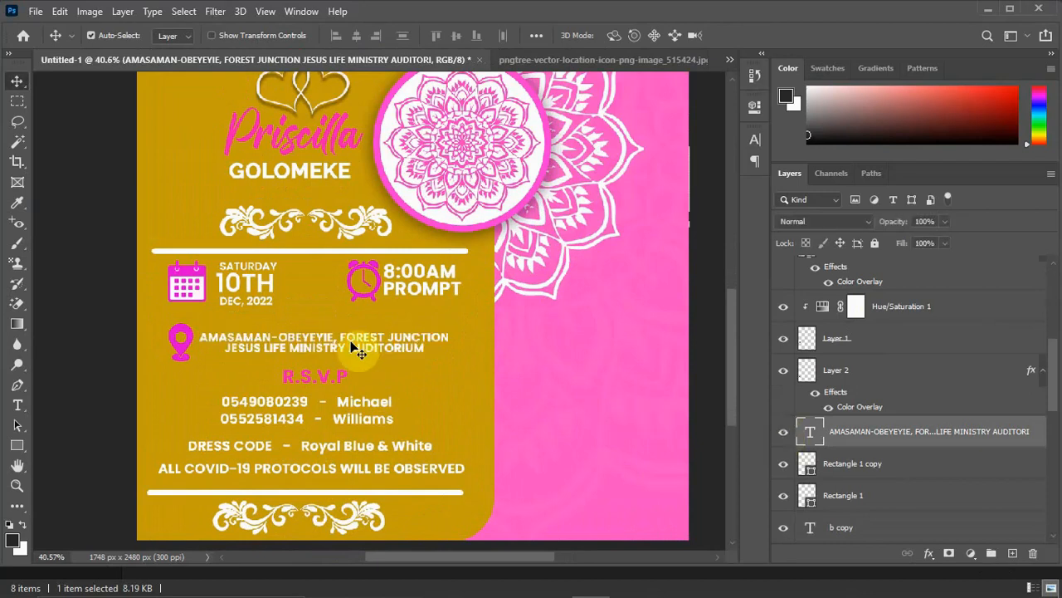
{"action": "key", "text": "shift+Up"}
{"action": "key", "text": "shift+Up"}
{"action": "key", "text": "shift+Up"}
{"action": "left_click", "coordinate": [332, 372]}
{"action": "key", "text": "shift+Up"}
{"action": "key", "text": "shift+Up"}
{"action": "key", "text": "shift+Up"}
{"action": "key", "text": "shift+Up"}
{"action": "left_click", "coordinate": [351, 403]}
{"action": "key", "text": "shift+Up"}
{"action": "key", "text": "shift+Up"}
{"action": "key", "text": "shift+Up"}
{"action": "key", "text": "shift+Up"}
{"action": "key", "text": "shift+Up"}
Nudge the dress code and COVID-19 lines up to follow the raised contact lines.
{"action": "left_click", "coordinate": [356, 446]}
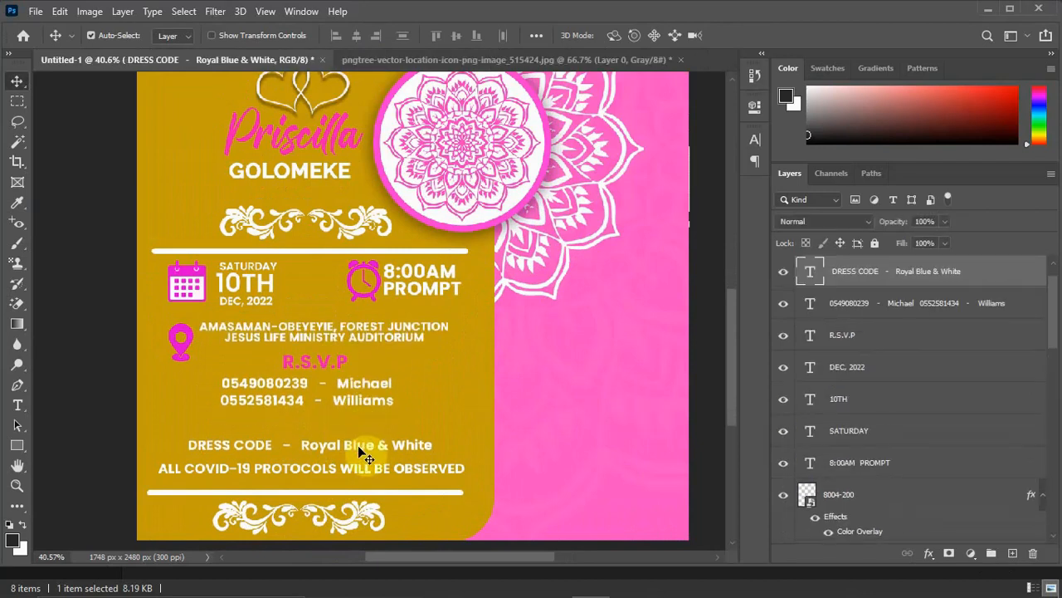
{"action": "key", "text": "shift+Up"}
{"action": "key", "text": "shift+Up"}
{"action": "key", "text": "shift+Up"}
{"action": "key", "text": "shift+Up"}
{"action": "key", "text": "shift+Up"}
{"action": "key", "text": "shift+Up"}
{"action": "key", "text": "shift+Up"}
{"action": "left_click", "coordinate": [359, 470]}
{"action": "key", "text": "shift+Up"}
{"action": "key", "text": "shift+Up"}
{"action": "key", "text": "shift+Up"}
{"action": "key", "text": "shift+Up"}
{"action": "key", "text": "shift+Up"}
{"action": "key", "text": "shift+Up"}
{"action": "key", "text": "shift+Up"}
{"action": "left_click", "coordinate": [298, 421]}
{"action": "key", "text": "shift+Down"}
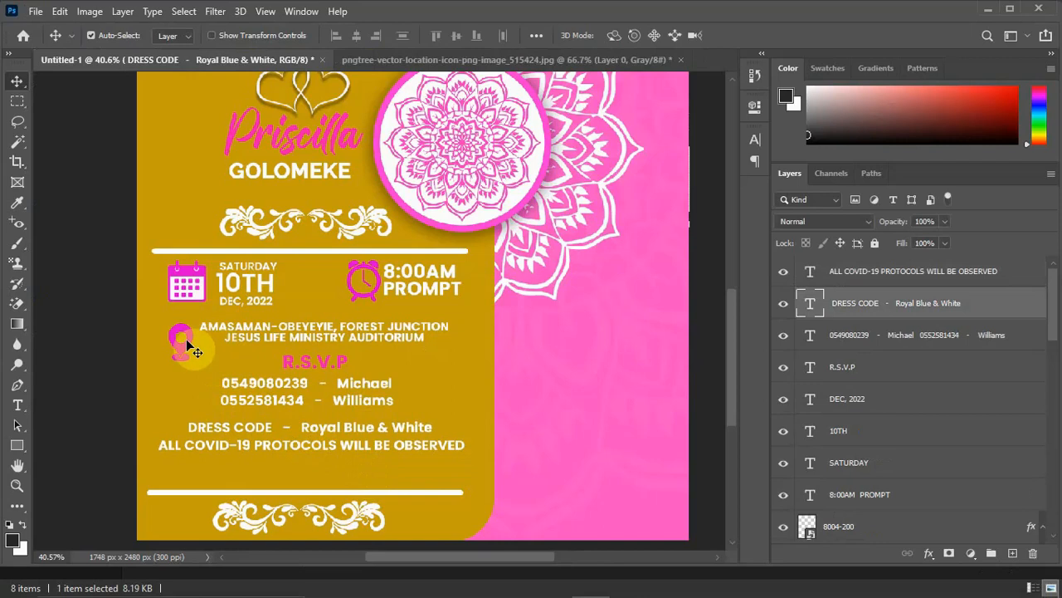
Nudge the location pin icon up to line up with the venue text.
{"action": "left_click", "coordinate": [181, 342]}
{"action": "key", "text": "shift+Up"}
{"action": "key", "text": "shift+Up"}
{"action": "key", "text": "shift+Up"}
{"action": "key", "text": "shift+Up"}
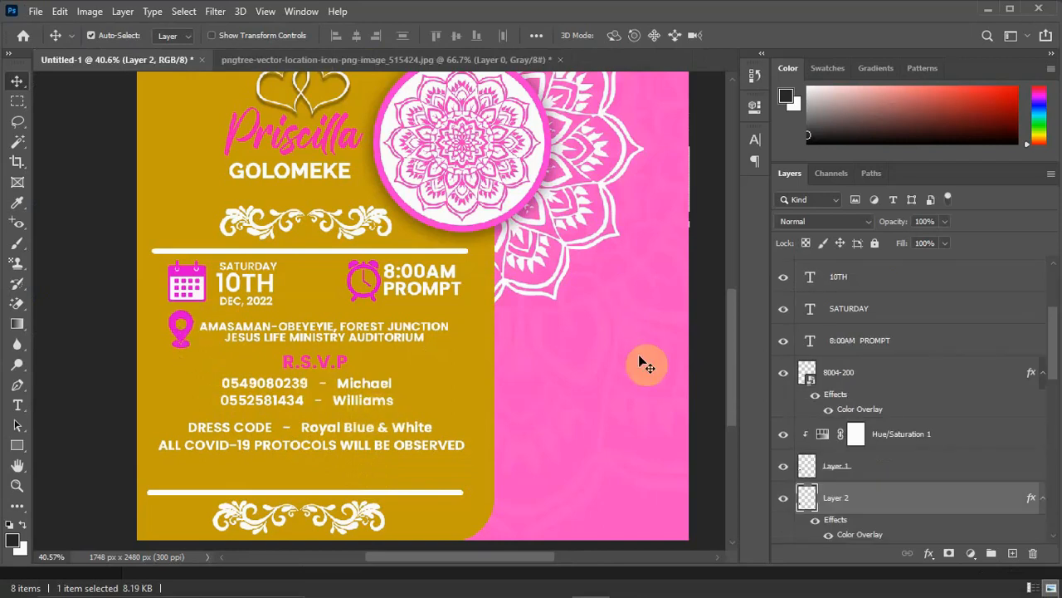
Raise the lower white divider line further towards the COVID-19 text.
{"action": "left_click_drag", "start_coordinate": [511, 427], "coordinate": [518, 293]}
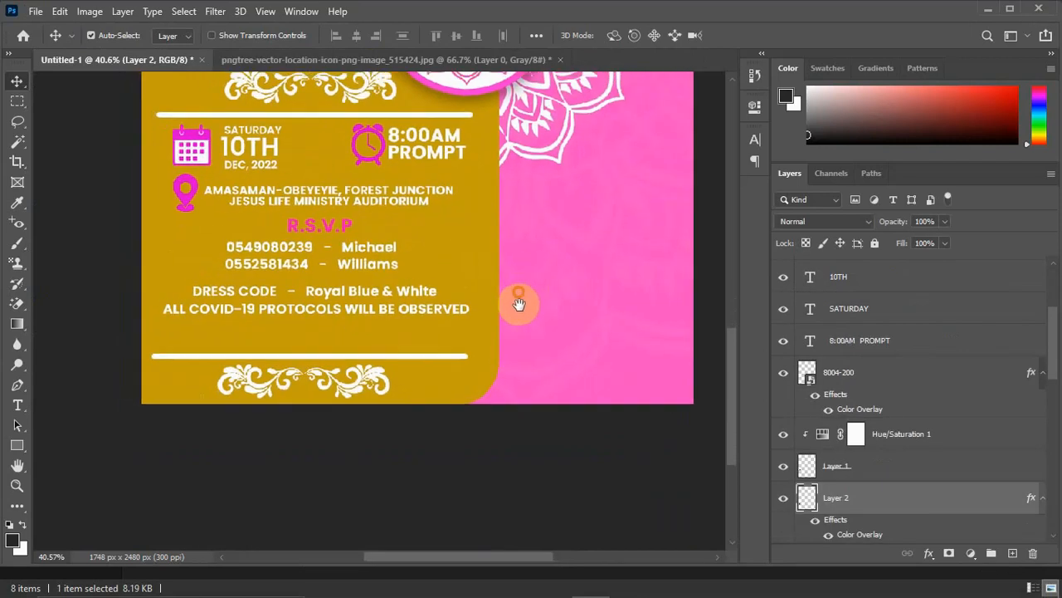
{"action": "left_click", "coordinate": [404, 361]}
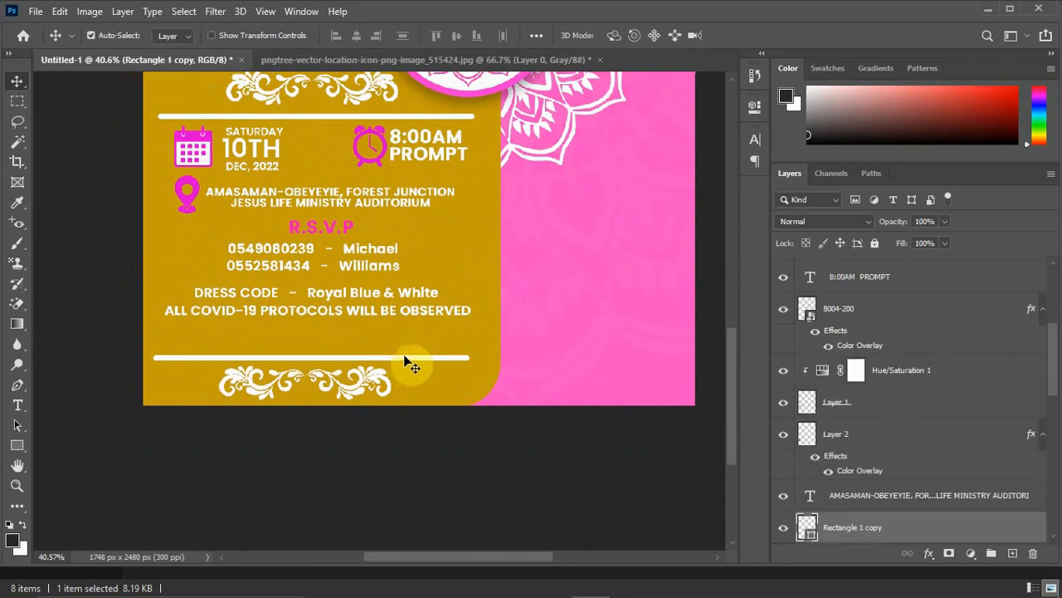
{"action": "key", "text": "shift+Up"}
{"action": "key", "text": "shift+Up"}
{"action": "key", "text": "shift+Up"}
{"action": "key", "text": "shift+Up"}
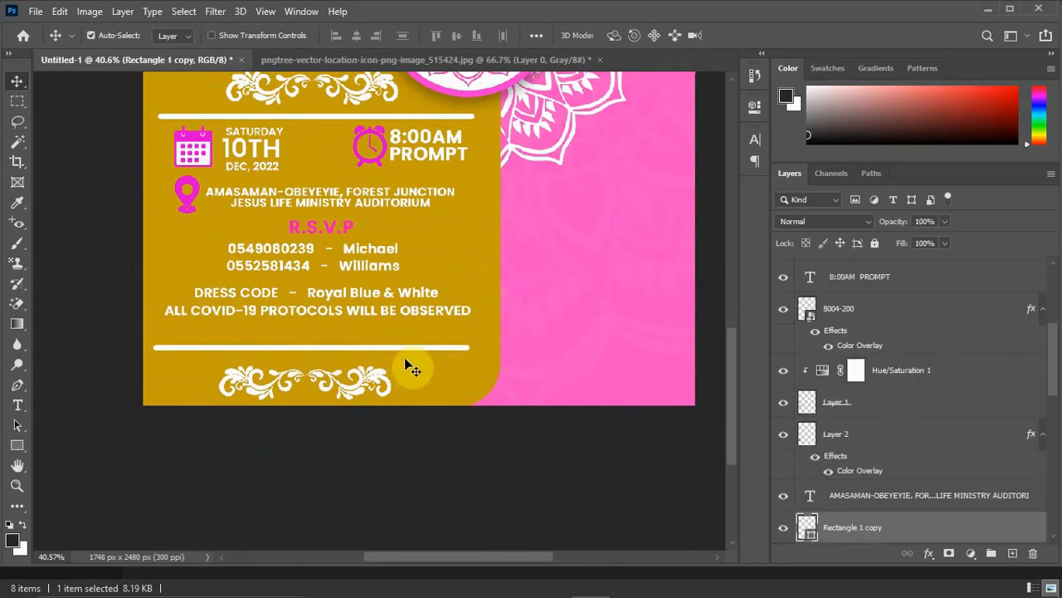
{"action": "key", "text": "shift+Up"}
{"action": "key", "text": "shift+Up"}
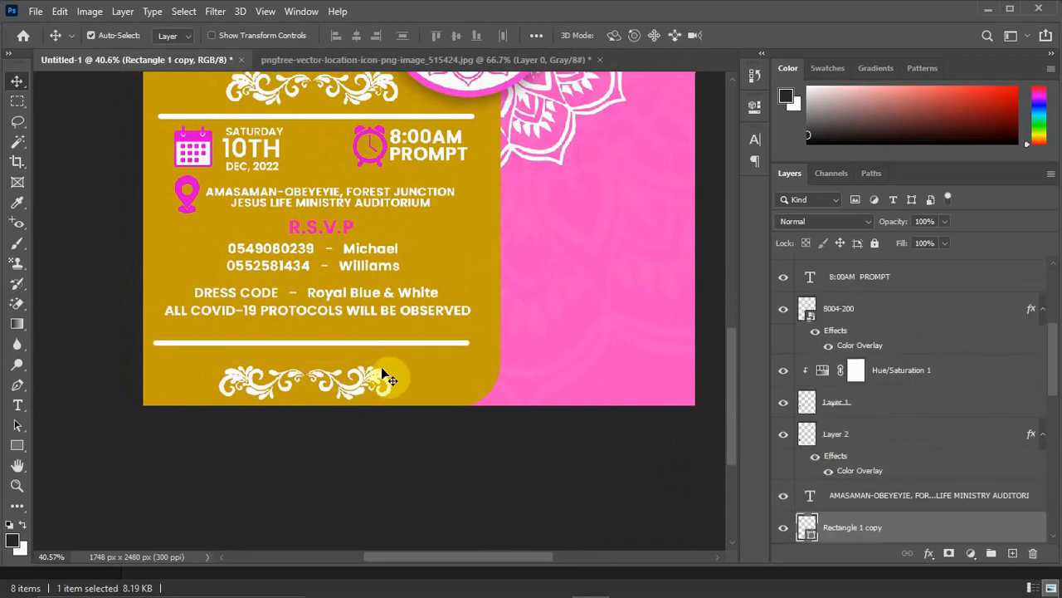
Move the lower floral ornament up slightly so it sits between the divider line and the card's bottom edge.
{"action": "left_click", "coordinate": [379, 380]}
{"action": "key", "text": "shift+Up"}
{"action": "key", "text": "shift+Up"}
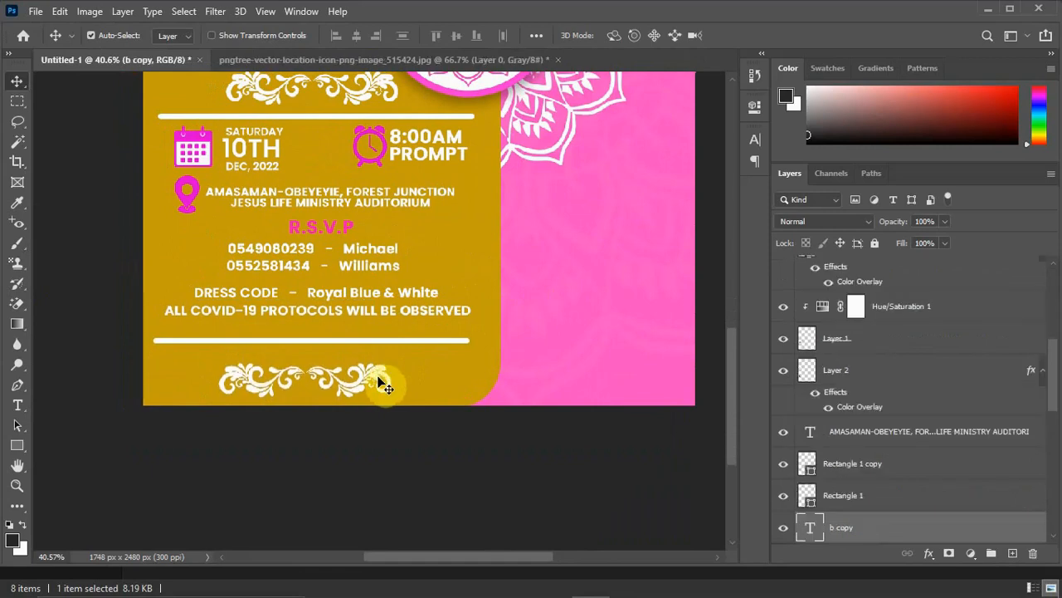
{"action": "left_click_drag", "start_coordinate": [374, 372], "coordinate": [371, 370]}
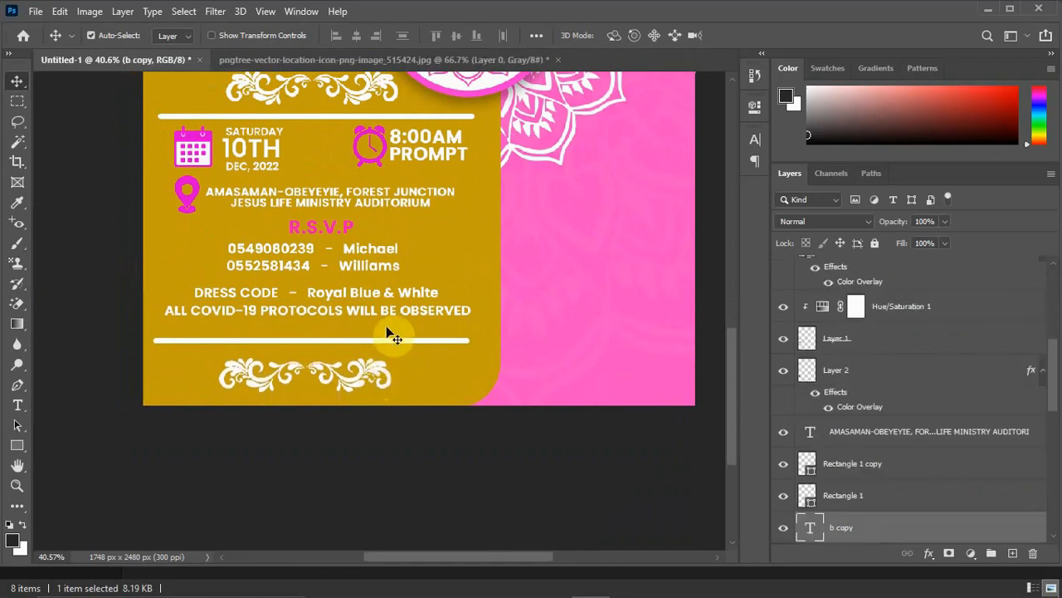
Flip the upper floral ornament vertically and reposition it between the bride's surname and the upper divider line.
{"action": "left_click_drag", "start_coordinate": [414, 241], "coordinate": [428, 365]}
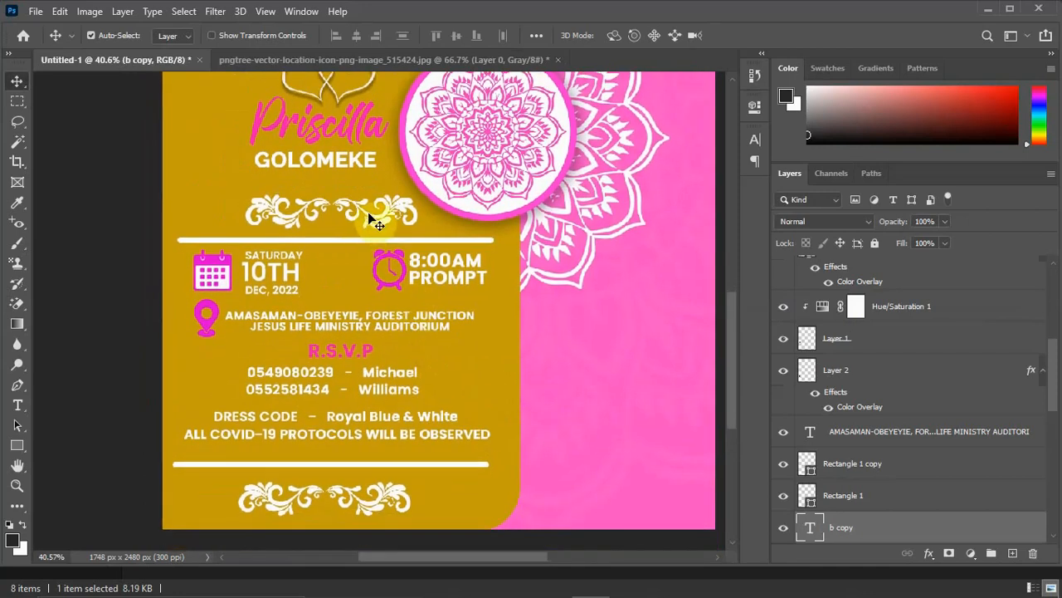
{"action": "left_click", "coordinate": [374, 221]}
{"action": "key", "text": "ctrl+t"}
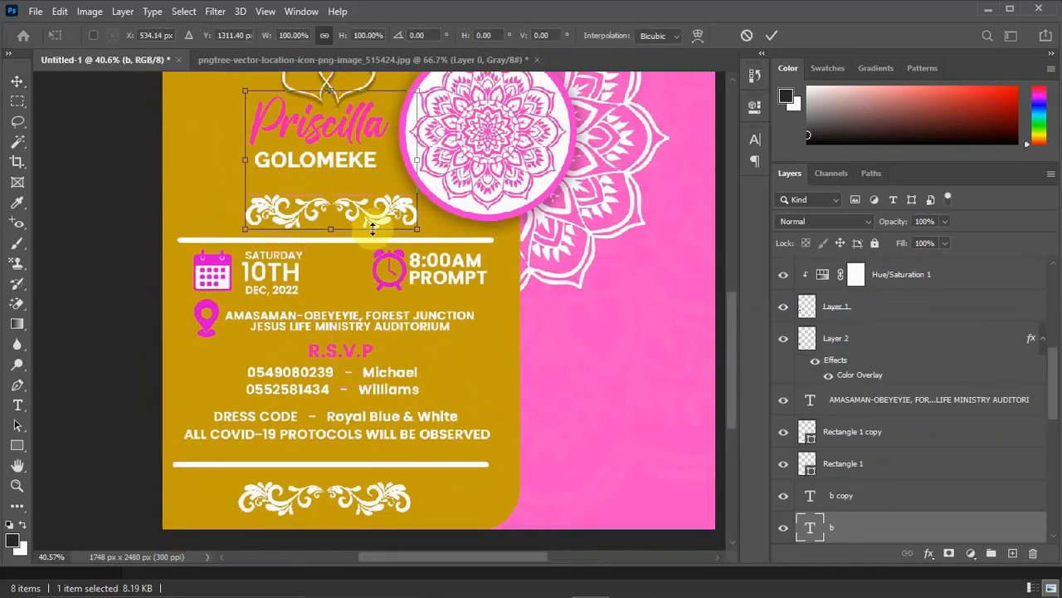
{"action": "right_click", "coordinate": [375, 219]}
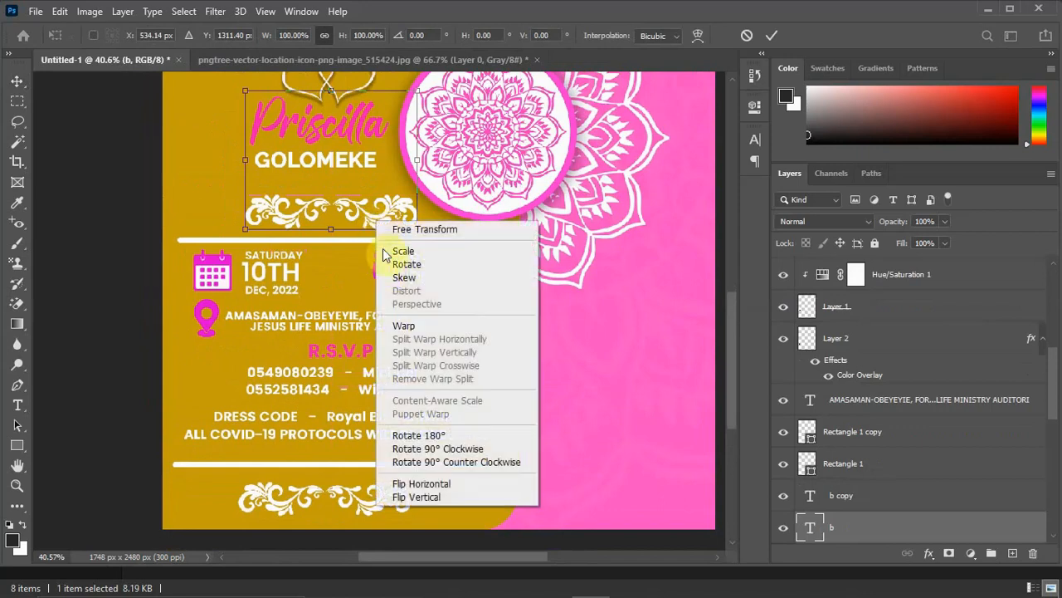
{"action": "left_click", "coordinate": [423, 498]}
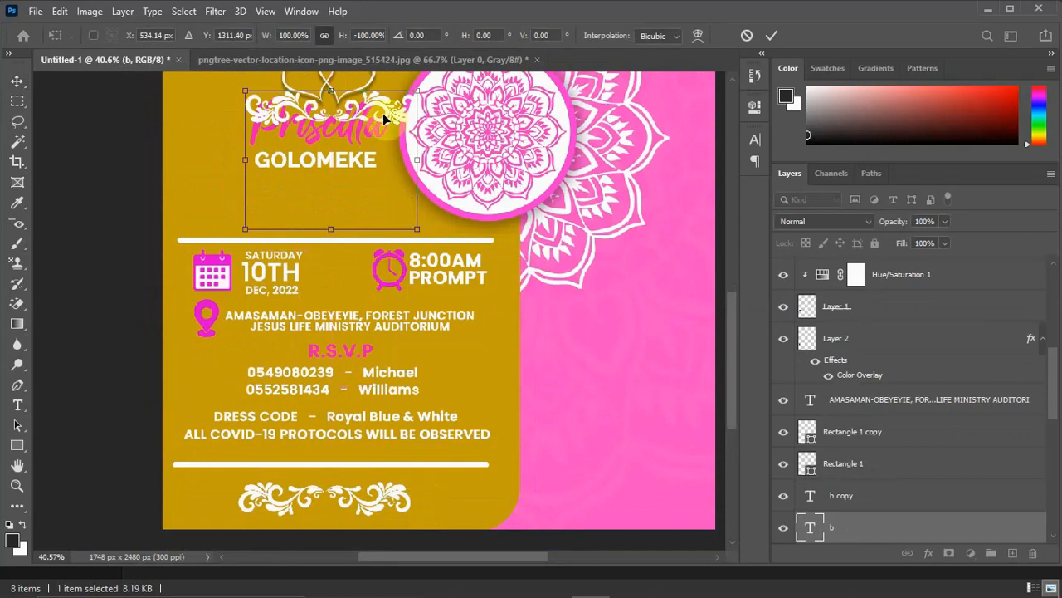
{"action": "left_click_drag", "start_coordinate": [383, 113], "coordinate": [388, 199]}
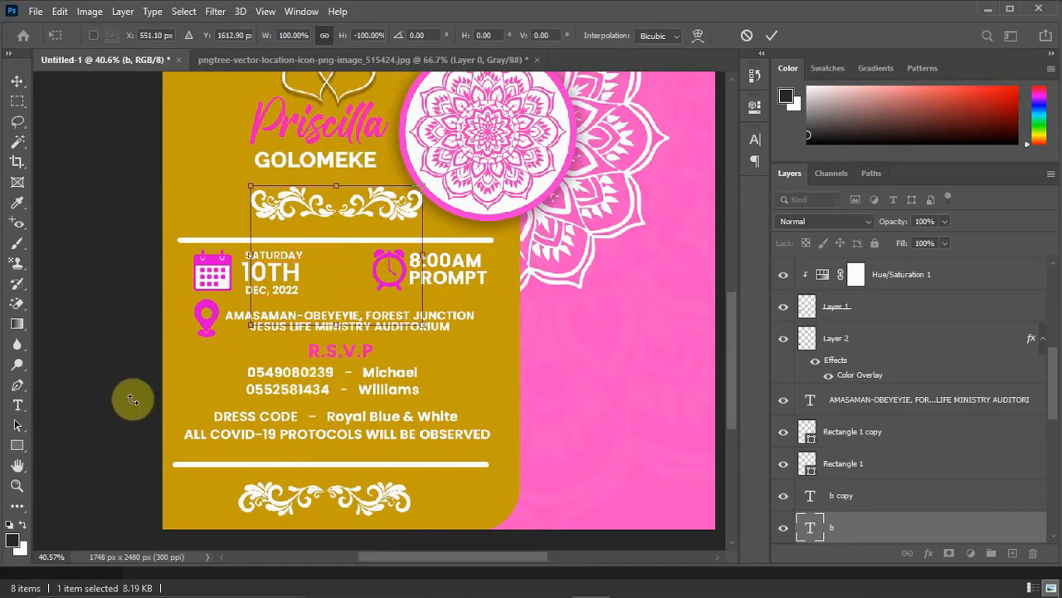
{"action": "key", "text": "Return"}
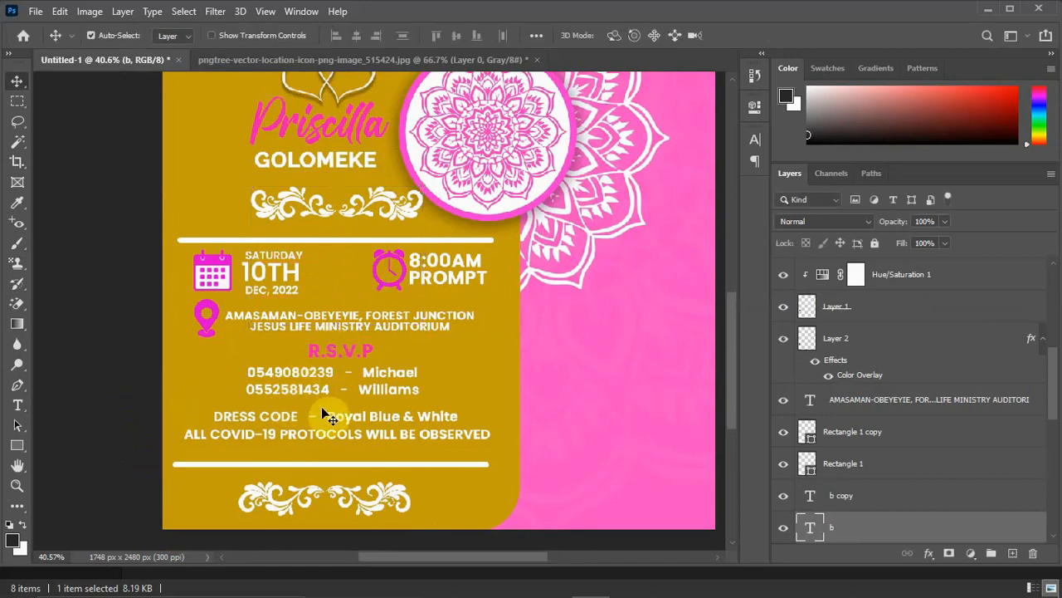
{"action": "scroll", "coordinate": [355, 415], "scroll_direction": "down", "scroll_amount": 1}
{"action": "scroll", "coordinate": [355, 415], "scroll_direction": "down", "scroll_amount": 5}
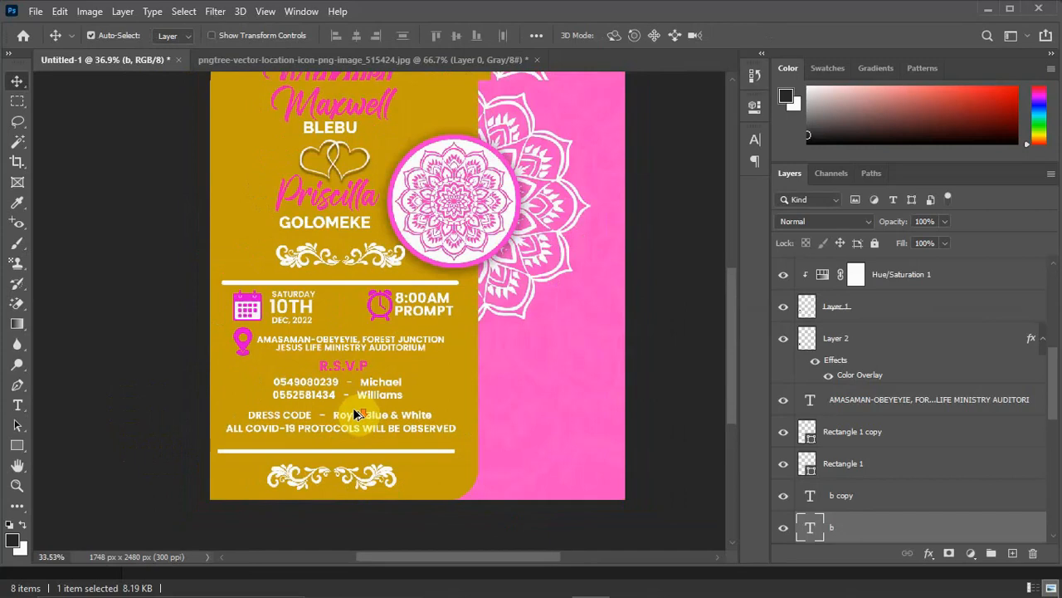